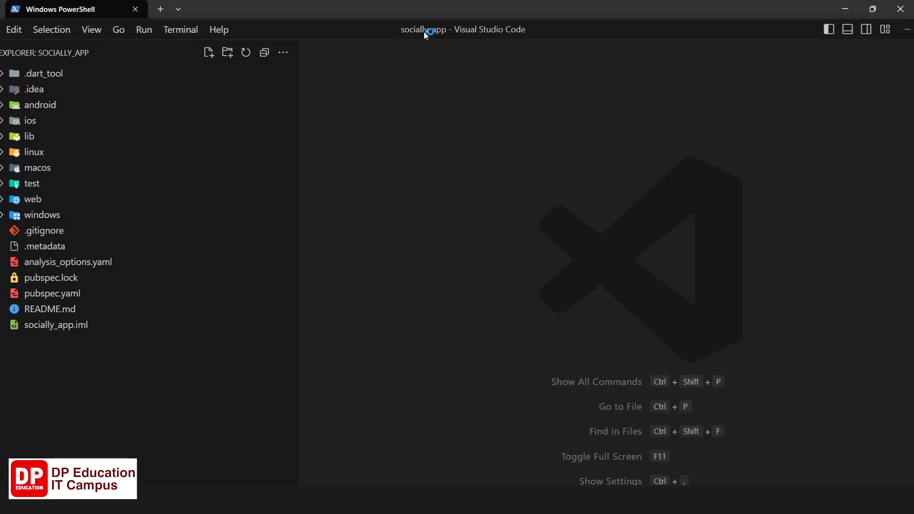
# Maximize the socially_app project window, enlarge the interface by two zoom levels and narrow the file explorer sidebar.
pyautogui.doubleClick(424, 32)
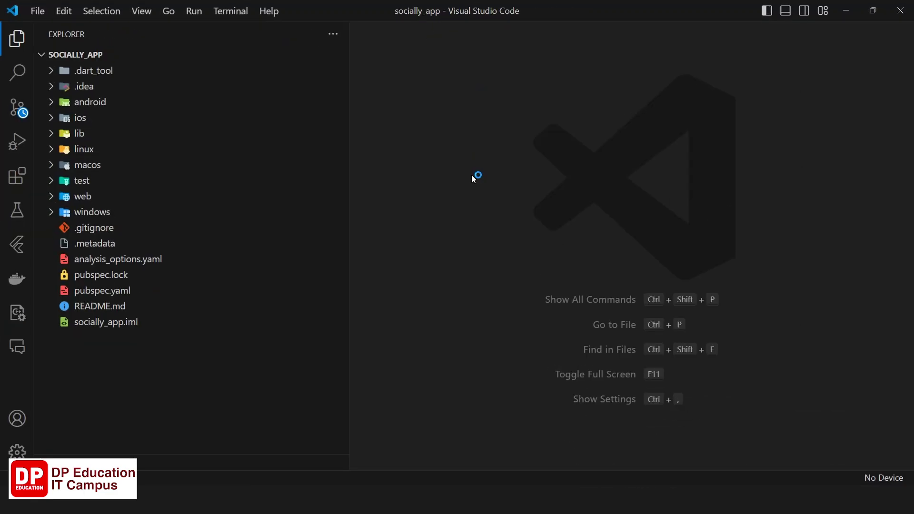
pyautogui.hotkey('ctrl', '=')
pyautogui.hotkey('ctrl', '=')
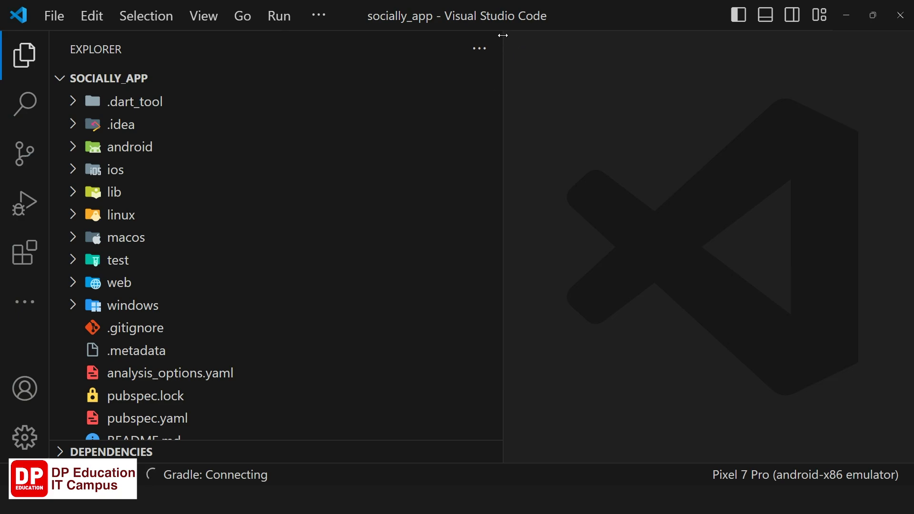
pyautogui.moveTo(501, 36); pyautogui.dragTo(276, 45)
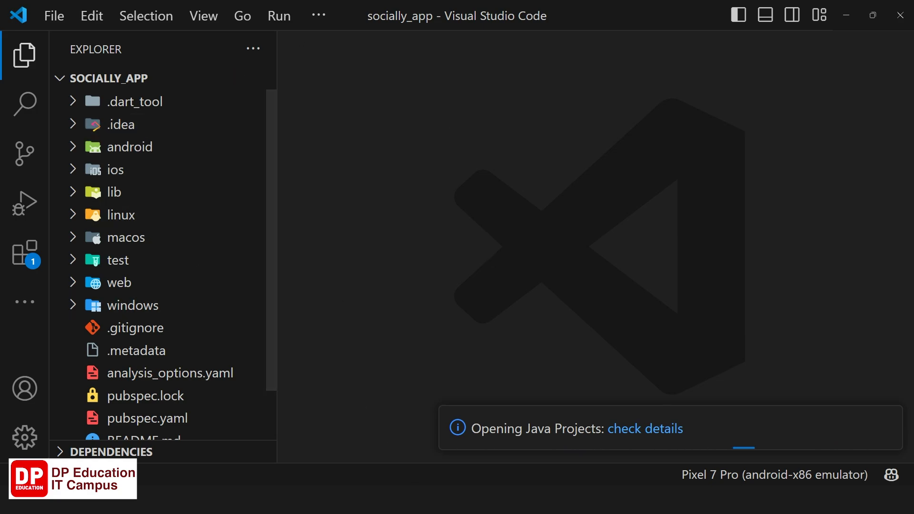
# Switch to the Chrome window with the Excalidraw board and bring up the Firebase console's project list.
pyautogui.moveTo(388, 513)
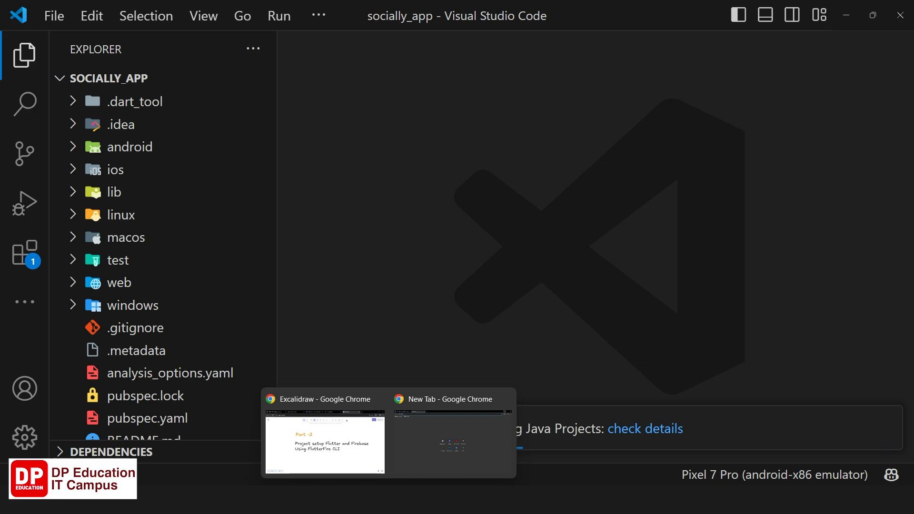
pyautogui.click(350, 441)
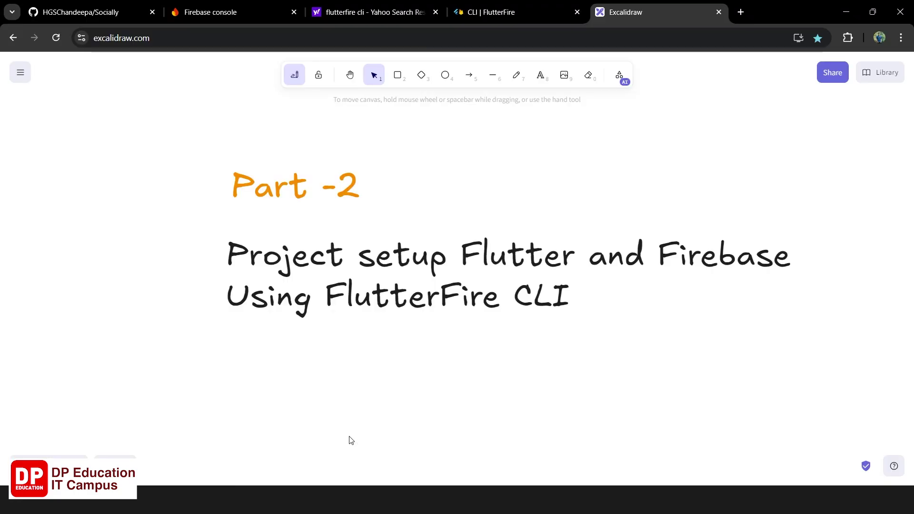
pyautogui.click(219, 13)
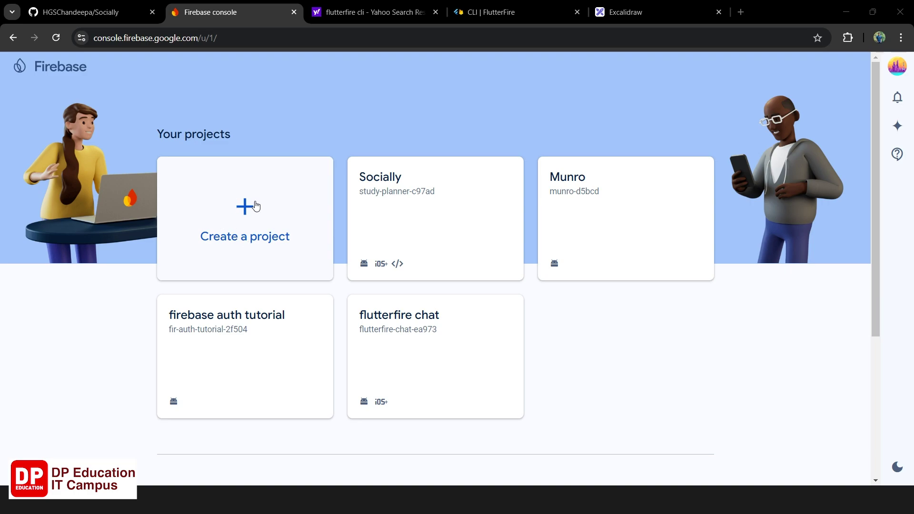
pyautogui.click(256, 205)
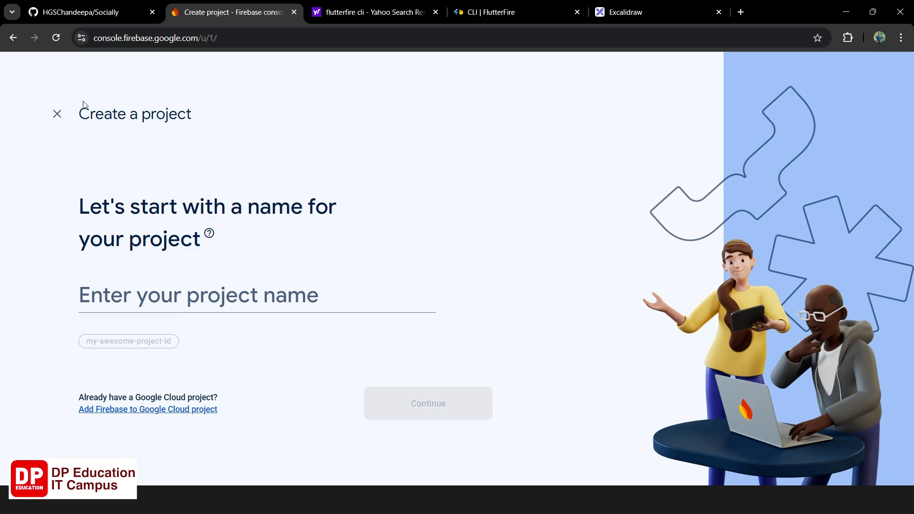
pyautogui.click(56, 114)
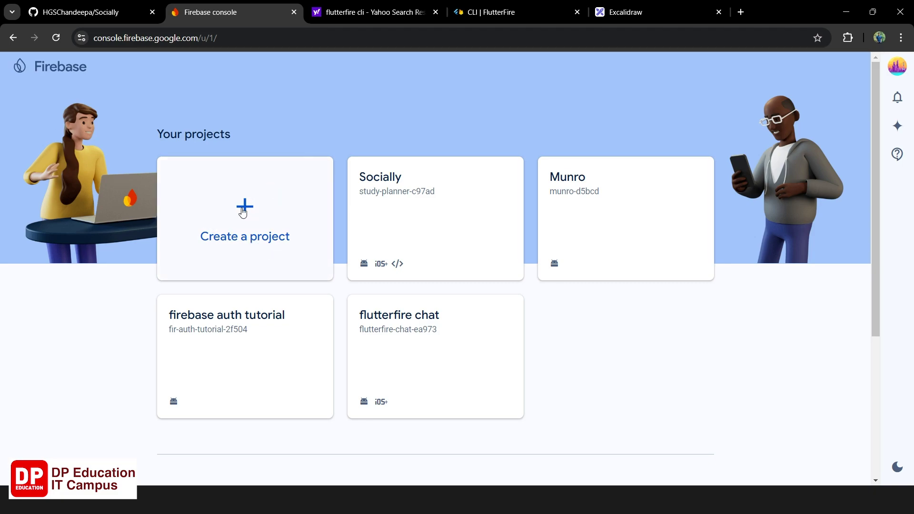
pyautogui.click(251, 234)
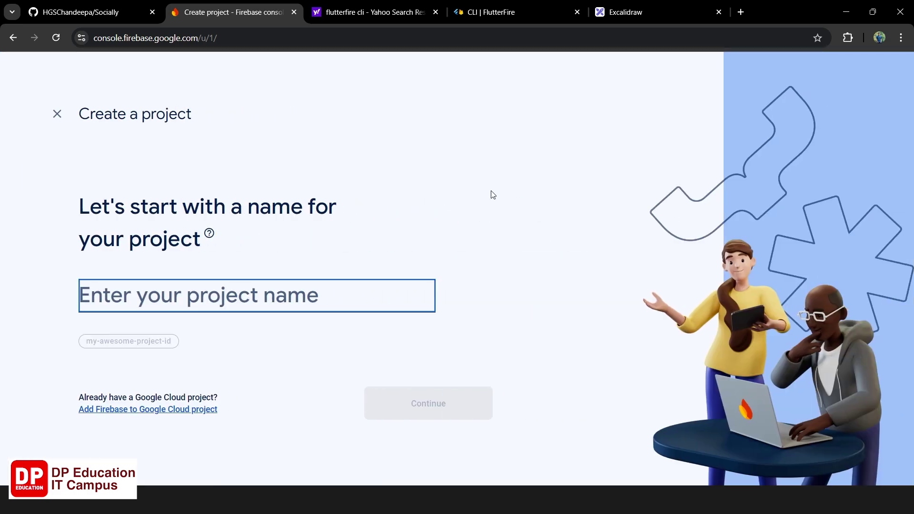
pyautogui.click(57, 114)
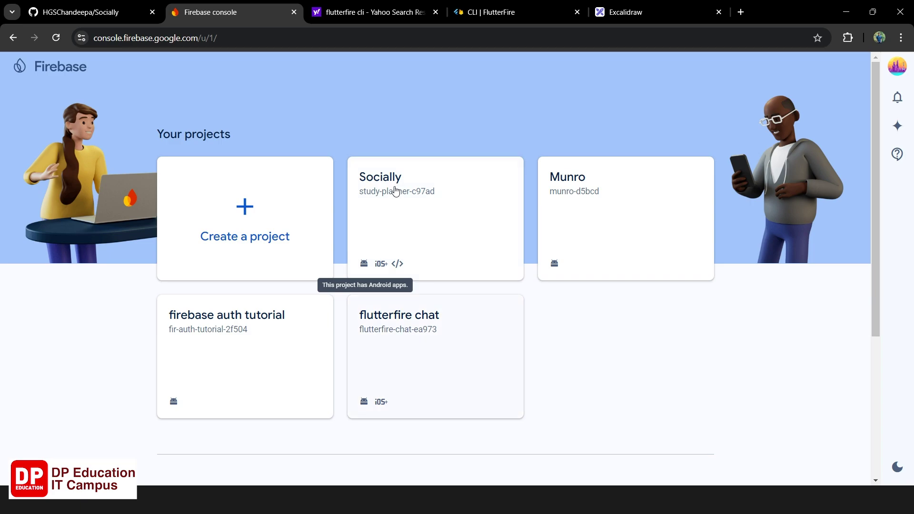
# Start a new Firebase project named "socially app" and continue to its Google Analytics settings.
pyautogui.click(251, 210)
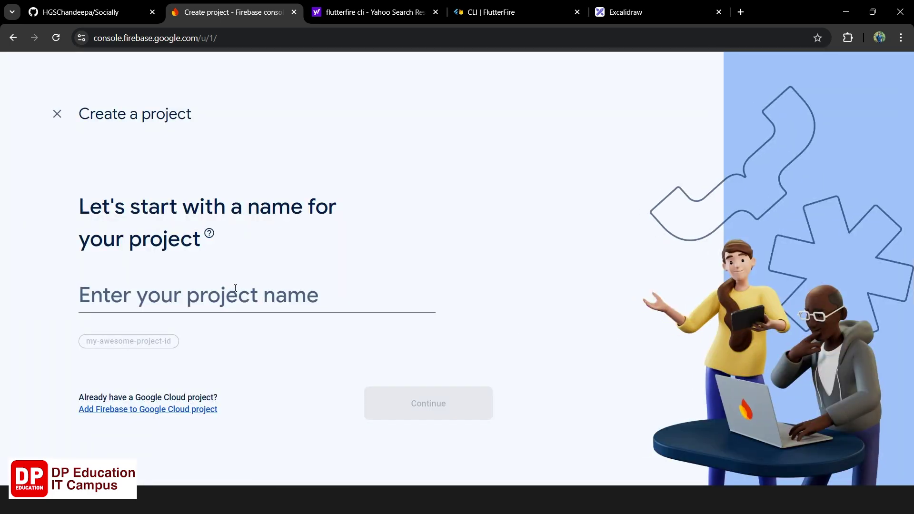
pyautogui.click(234, 287)
pyautogui.write('so')
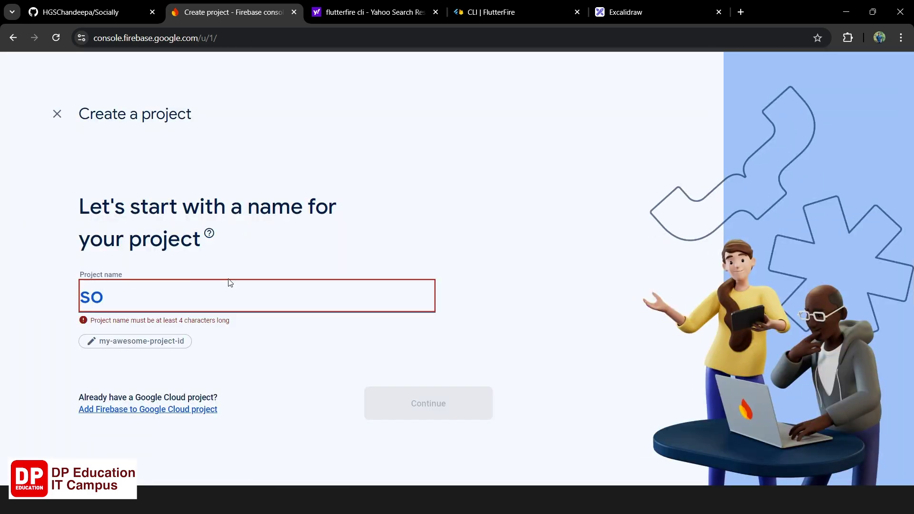
pyautogui.write('cially')
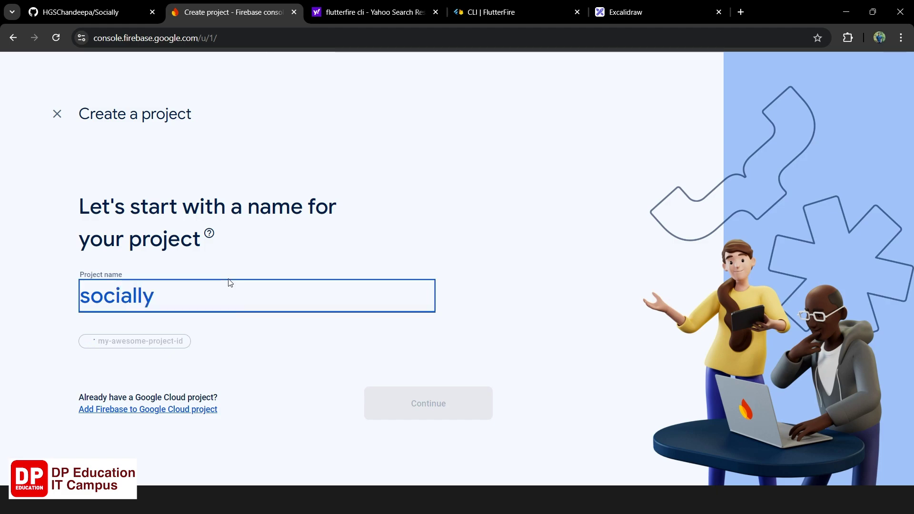
pyautogui.write('_app')
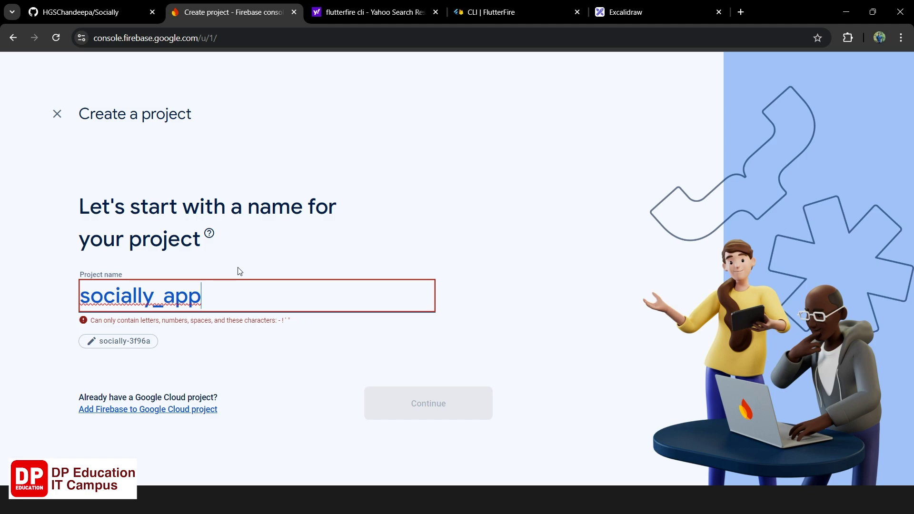
pyautogui.click(160, 301)
pyautogui.press('BackSpace')
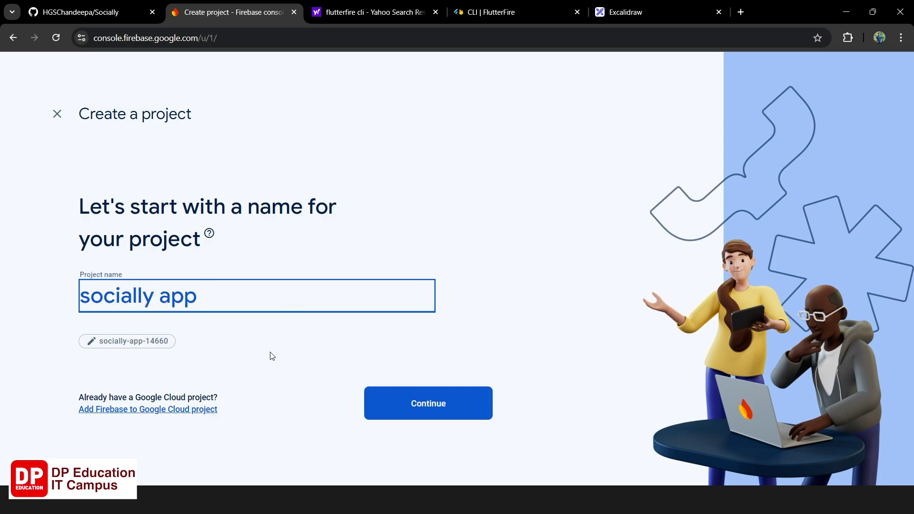
pyautogui.click(445, 408)
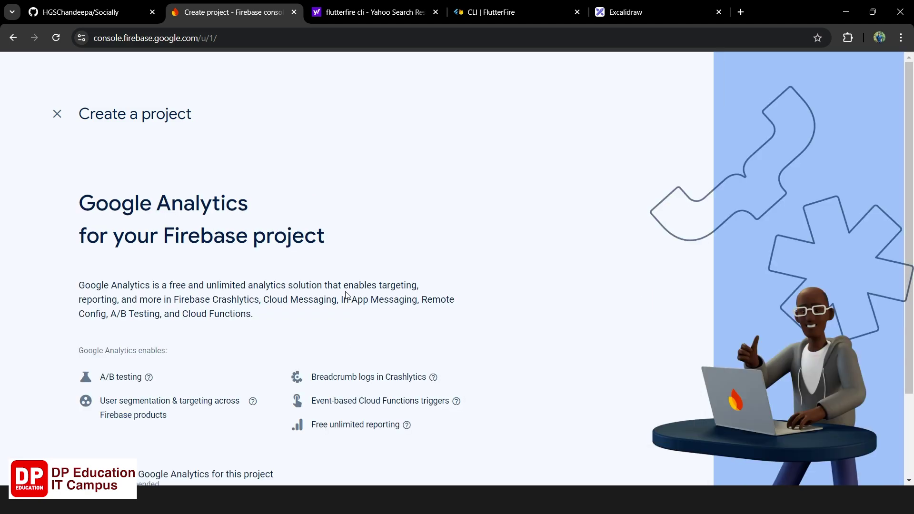
# Disable Google Analytics for the new project, create it and continue to its overview page.
pyautogui.scroll(-3, 346, 295)
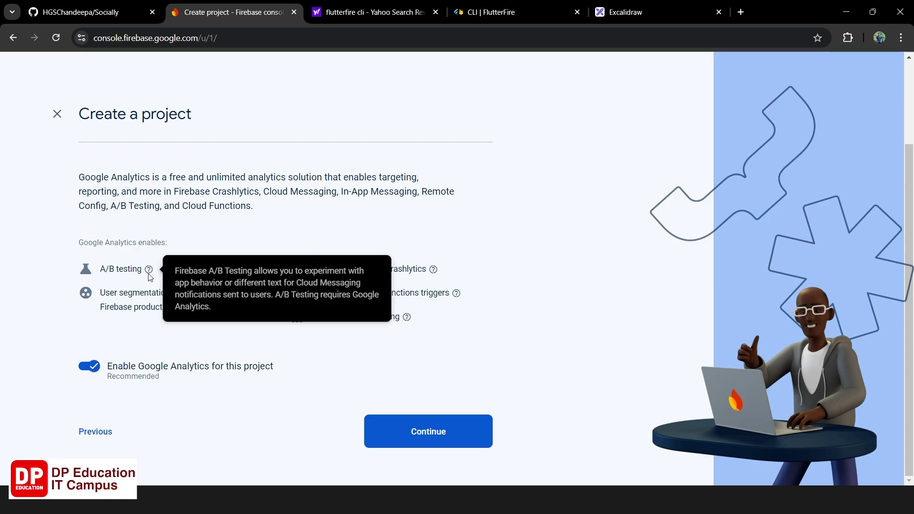
pyautogui.click(97, 369)
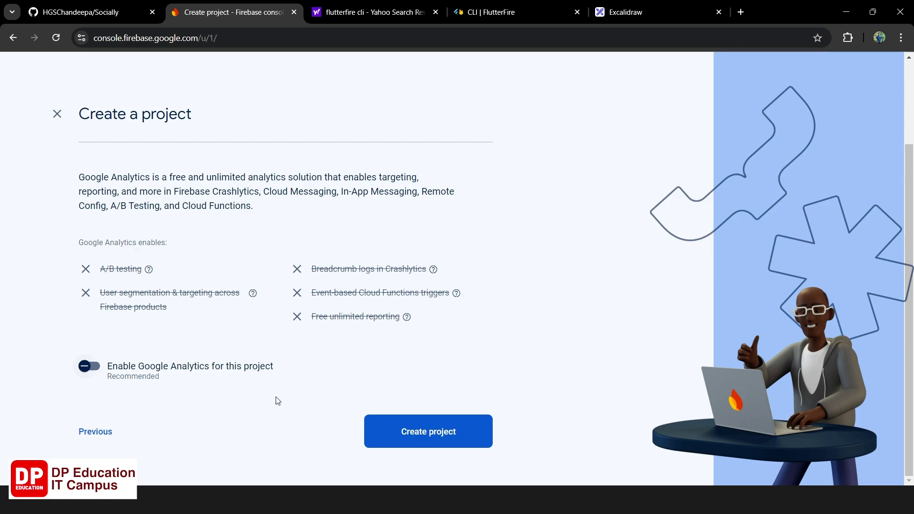
pyautogui.click(410, 433)
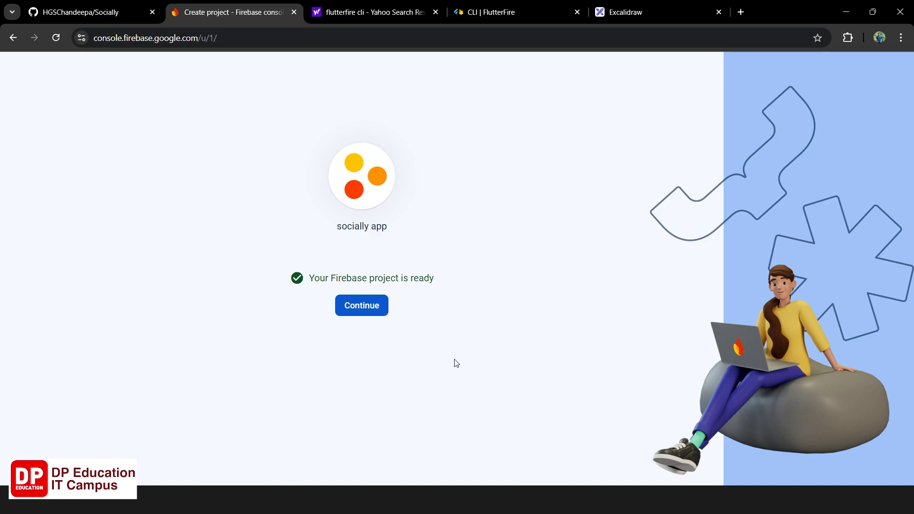
pyautogui.click(371, 313)
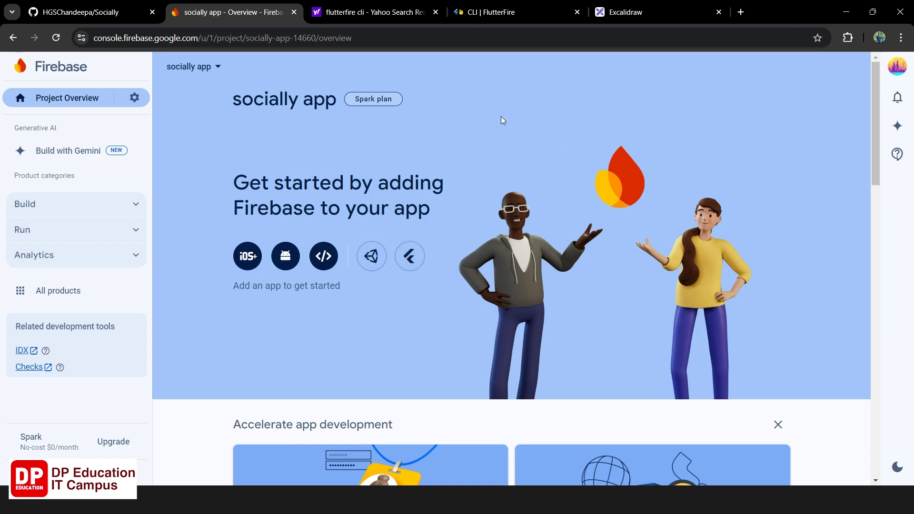
pyautogui.click(410, 258)
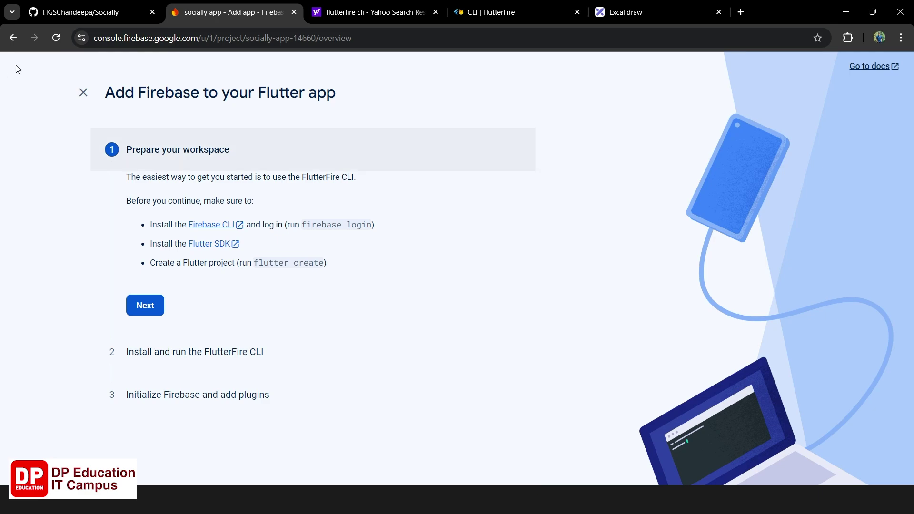
pyautogui.click(83, 93)
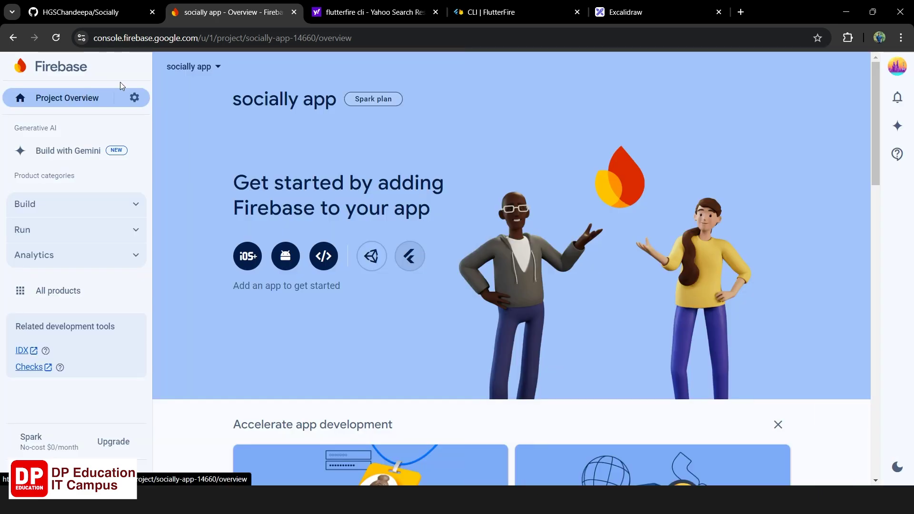
pyautogui.click(216, 66)
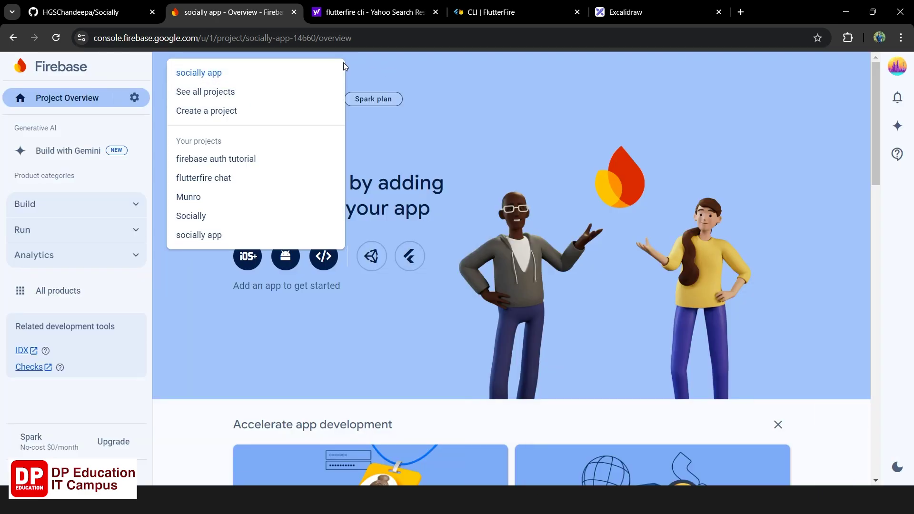
pyautogui.click(456, 121)
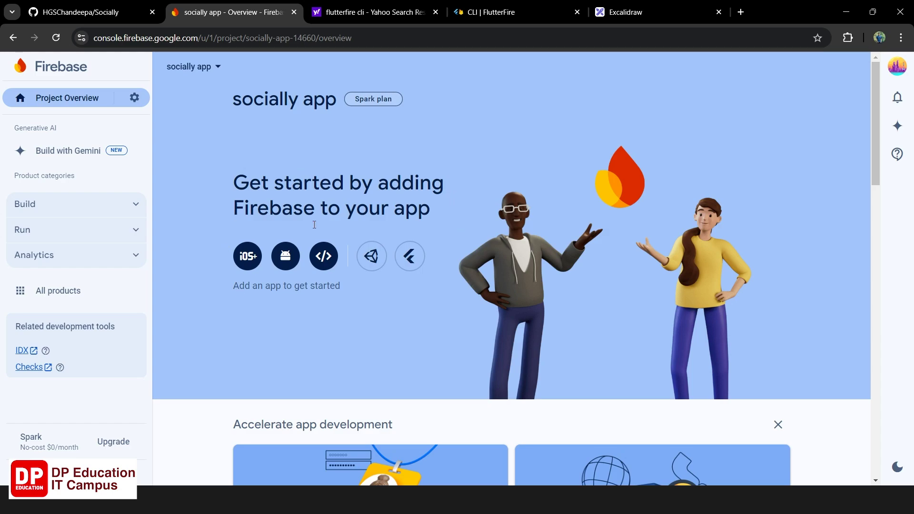
# Open the project's Flutter app setup guide, and open the FlutterFire CLI documentation from the "flutterfire cli" search results.
pyautogui.click(409, 258)
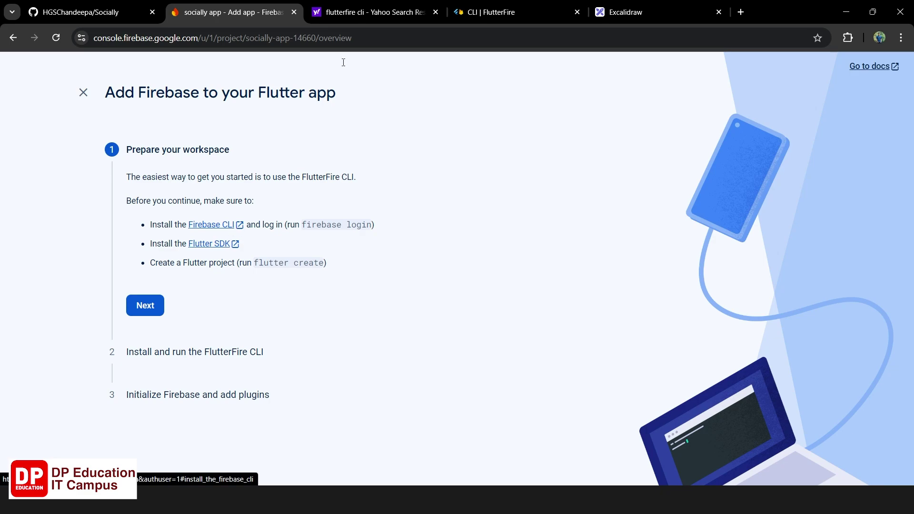
pyautogui.click(363, 9)
pyautogui.moveTo(142, 77); pyautogui.dragTo(40, 77)
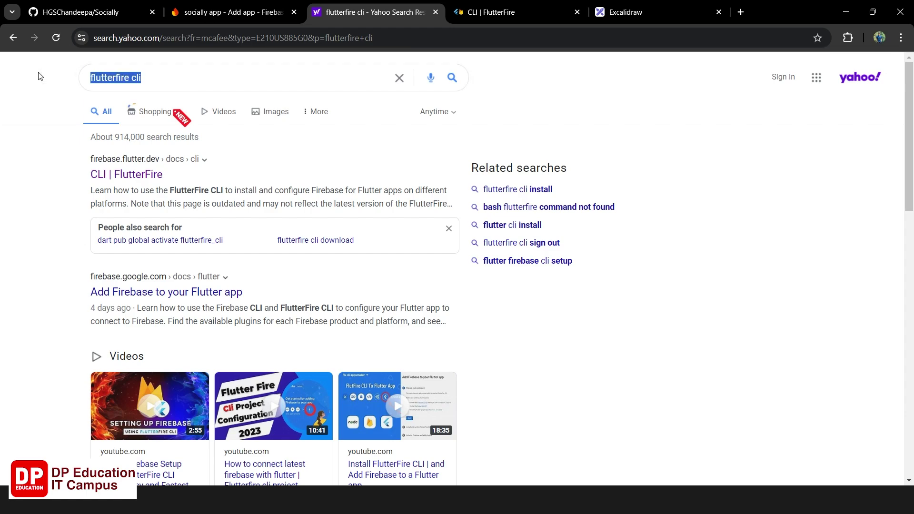
pyautogui.click(147, 179)
pyautogui.click(146, 175)
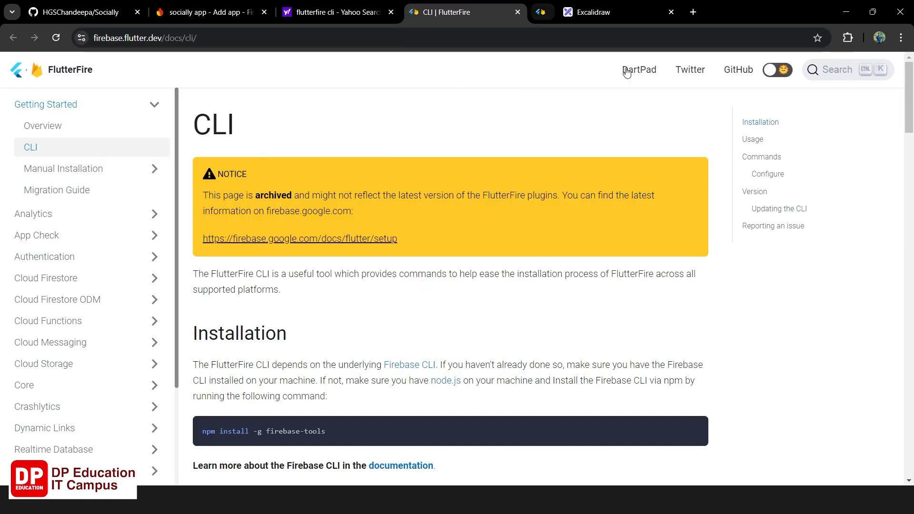
# Examine the Installation section of the FlutterFire CLI page at a larger zoom, focusing on the npm command for firebase-tools.
pyautogui.hotkey('ctrl', '+')
pyautogui.hotkey('ctrl', '+')
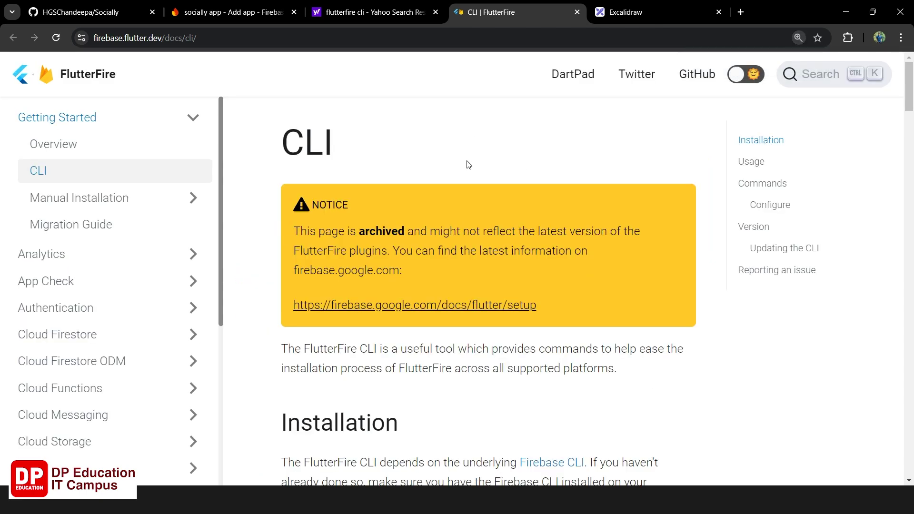
pyautogui.scroll(-3, 466, 165)
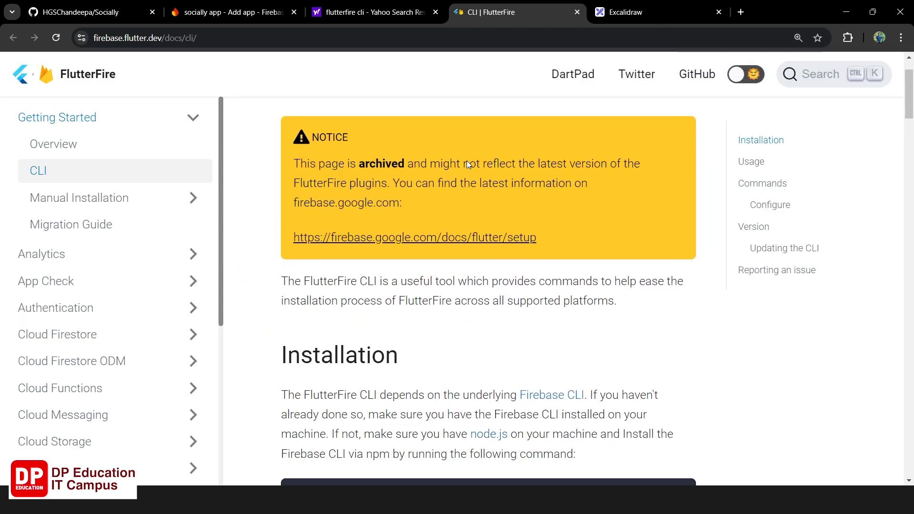
pyautogui.scroll(-1, 342, 248)
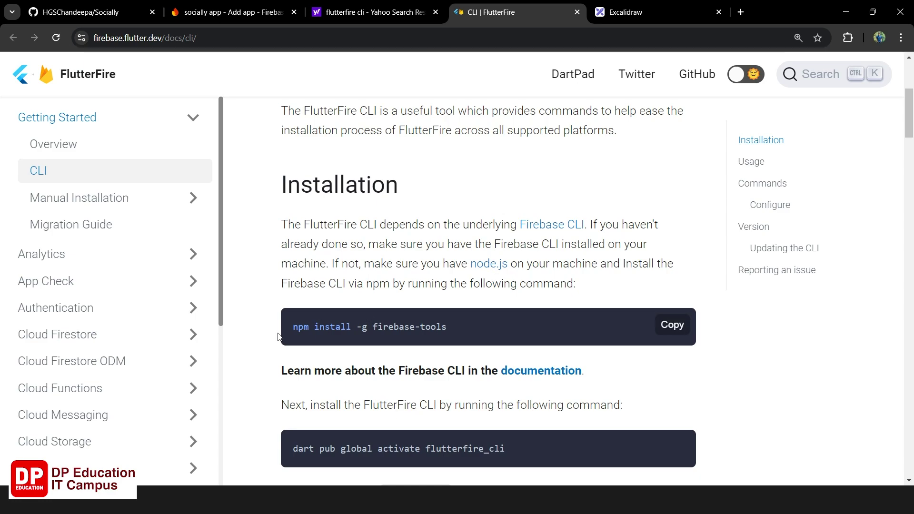
pyautogui.doubleClick(300, 326)
pyautogui.moveTo(376, 327); pyautogui.dragTo(456, 327)
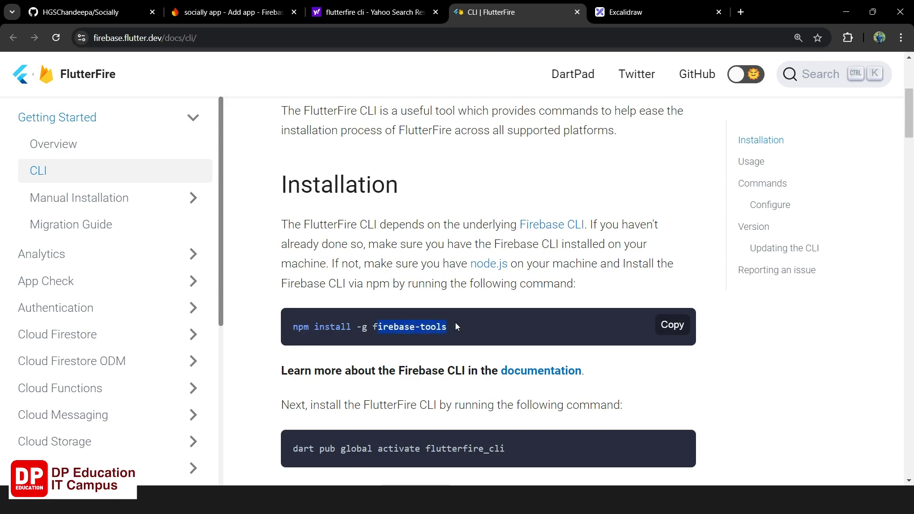
pyautogui.moveTo(383, 326); pyautogui.dragTo(449, 328)
pyautogui.doubleClick(297, 328)
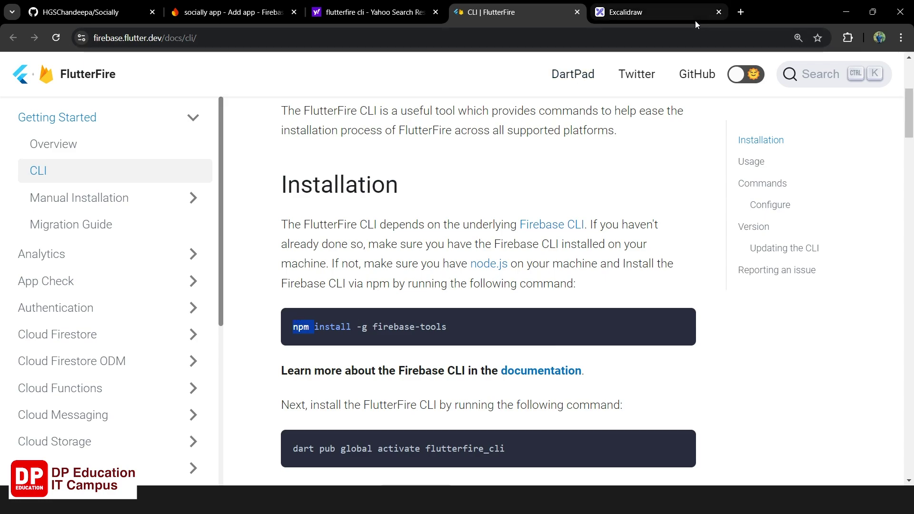
# Search the web for "node js" in a new browser tab.
pyautogui.click(738, 16)
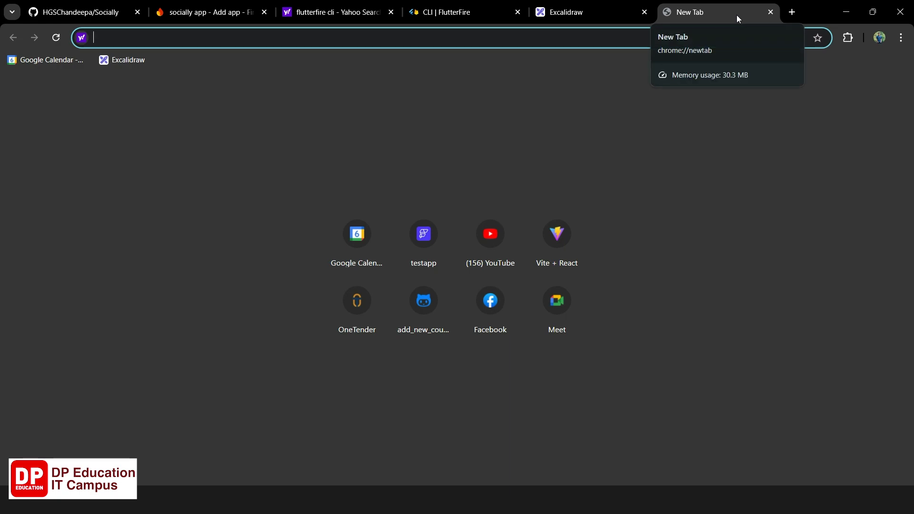
pyautogui.write('node js')
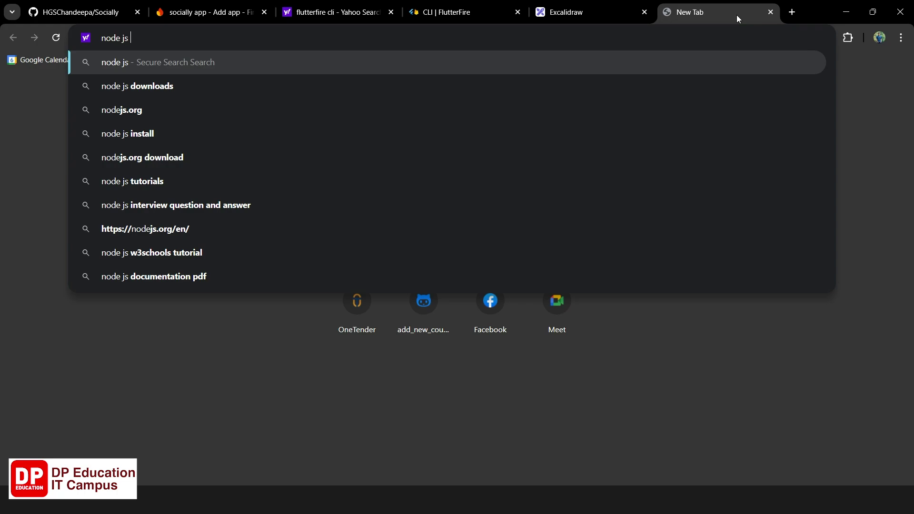
pyautogui.press('Return')
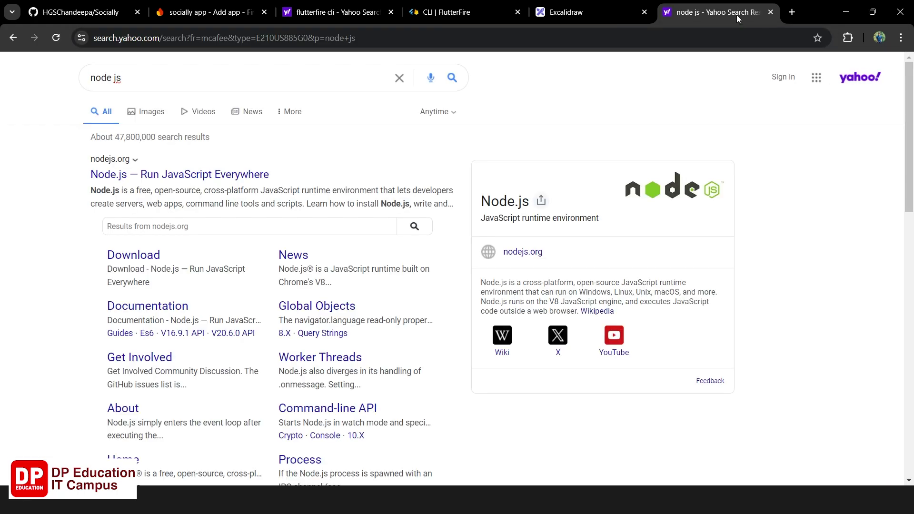
# Open the Node.js website, enlarge the page to examine its LTS download, and cancel saving the node-v20.16.0-x64.msi installer.
pyautogui.click(120, 176)
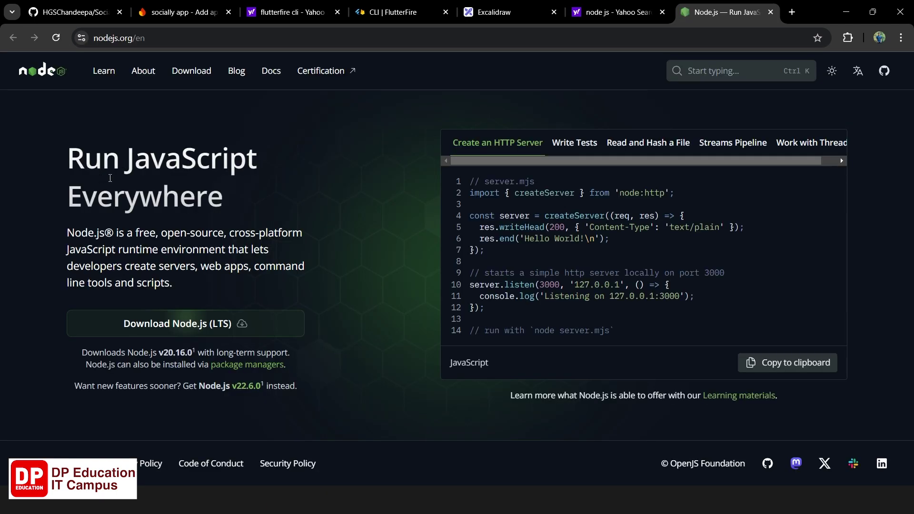
pyautogui.hotkey('ctrl', '+')
pyautogui.hotkey('ctrl', '+')
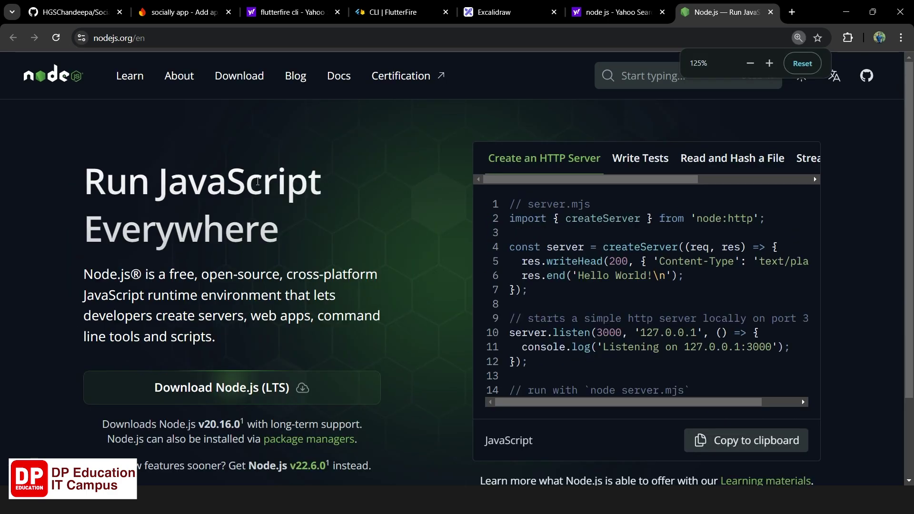
pyautogui.scroll(-1, 258, 181)
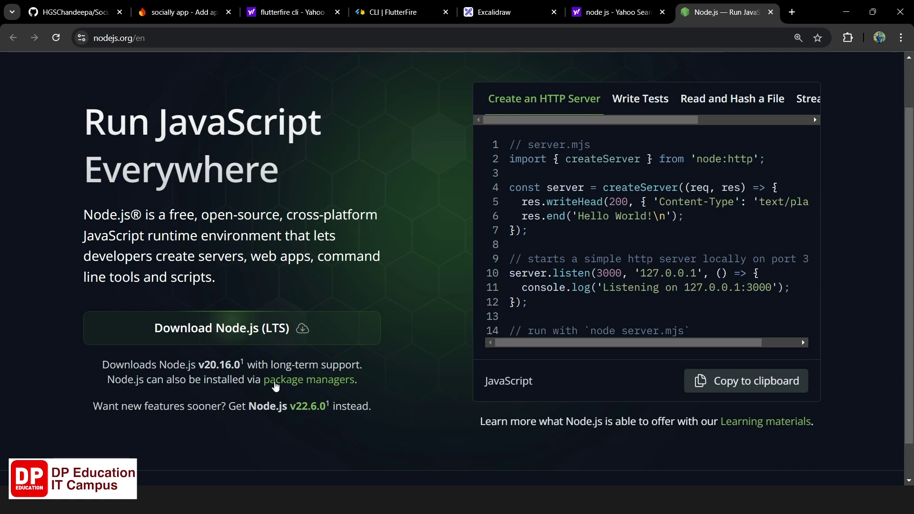
pyautogui.click(281, 332)
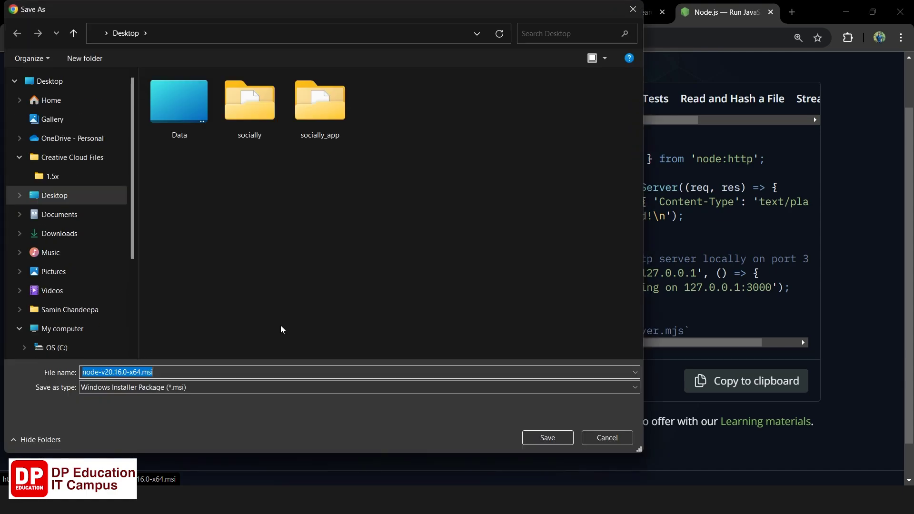
pyautogui.click(596, 437)
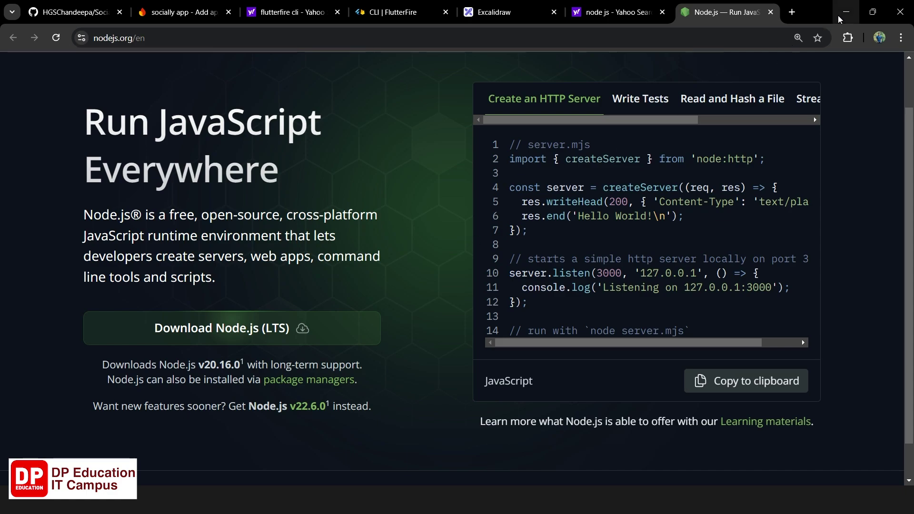
# Switch to the socially_app window in File Explorer, maximize it and open the OS (C:) drive.
pyautogui.click(257, 500)
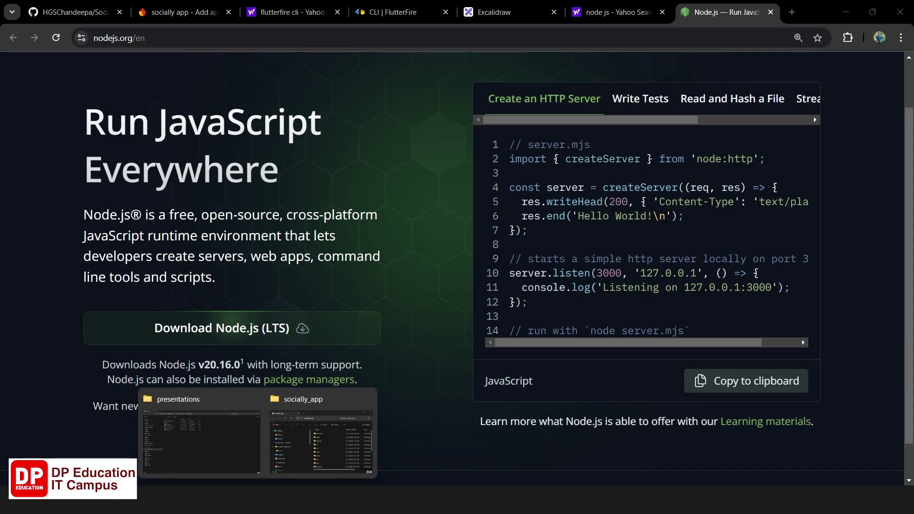
pyautogui.click(321, 440)
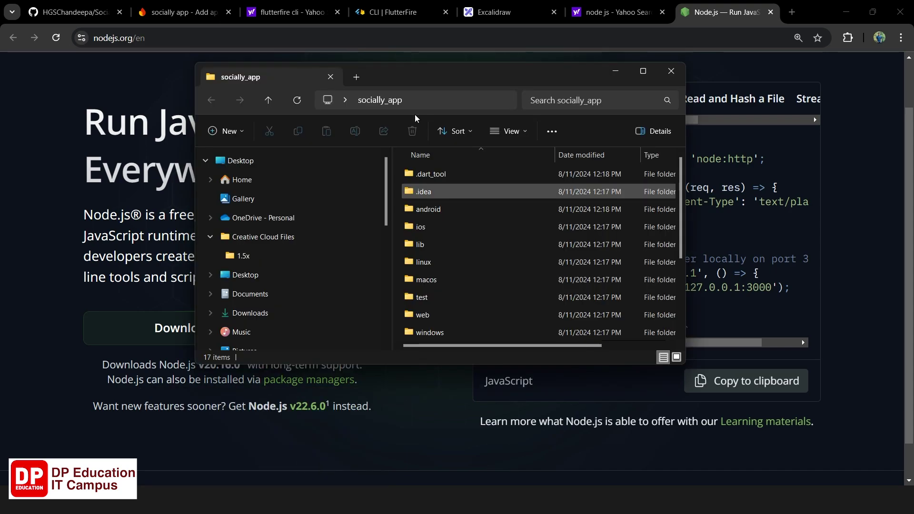
pyautogui.doubleClick(406, 76)
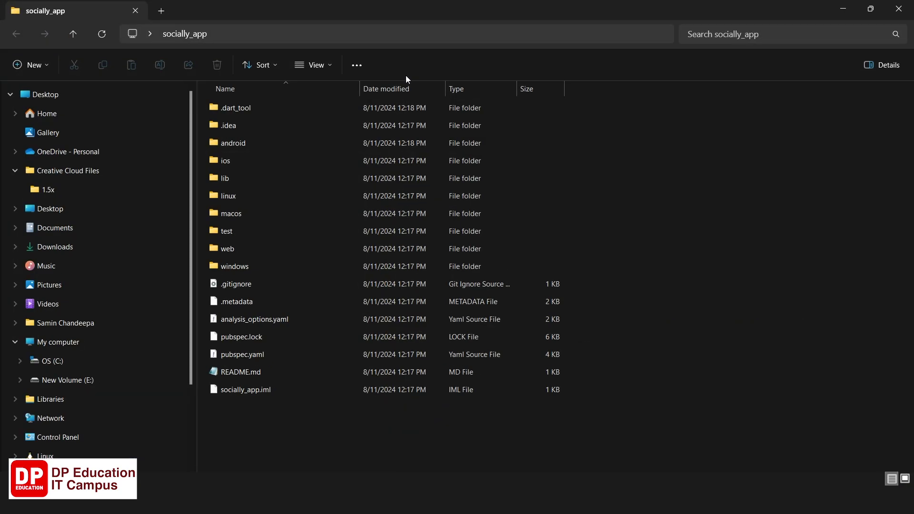
pyautogui.click(82, 361)
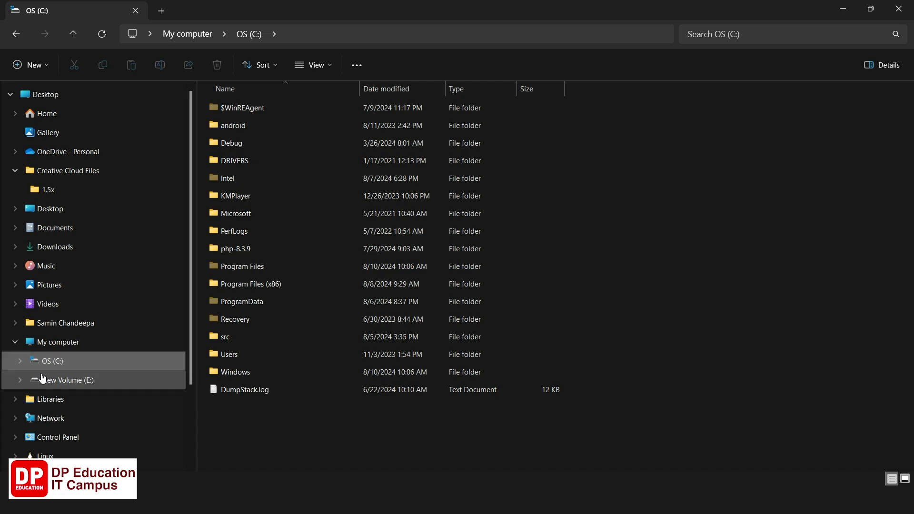
# Look through the Program Files (x86) folder on the C: drive for a Node.js installation folder.
pyautogui.doubleClick(250, 284)
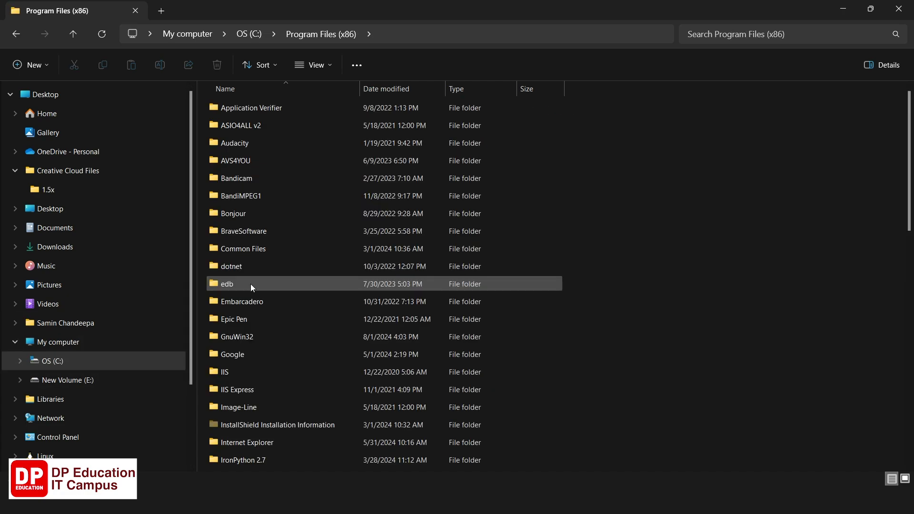
pyautogui.scroll(-8, 303, 181)
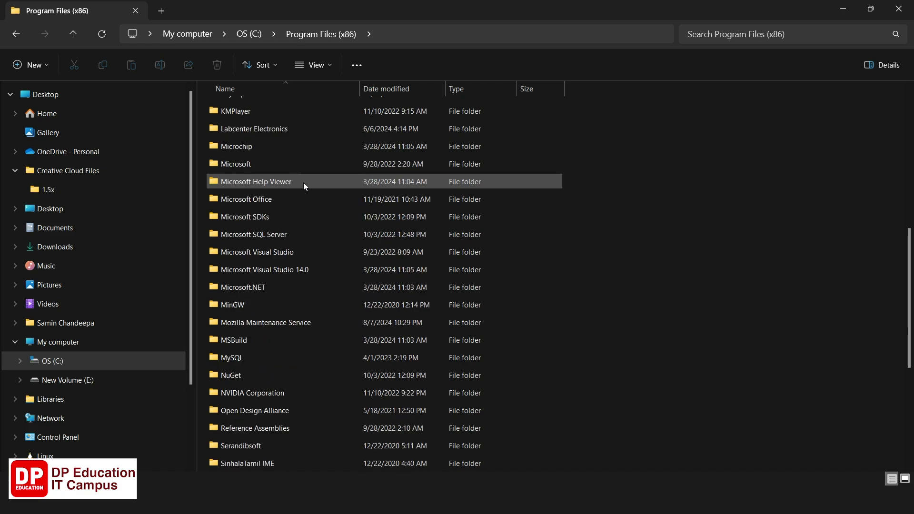
pyautogui.scroll(-2, 303, 182)
pyautogui.scroll(-2, 304, 182)
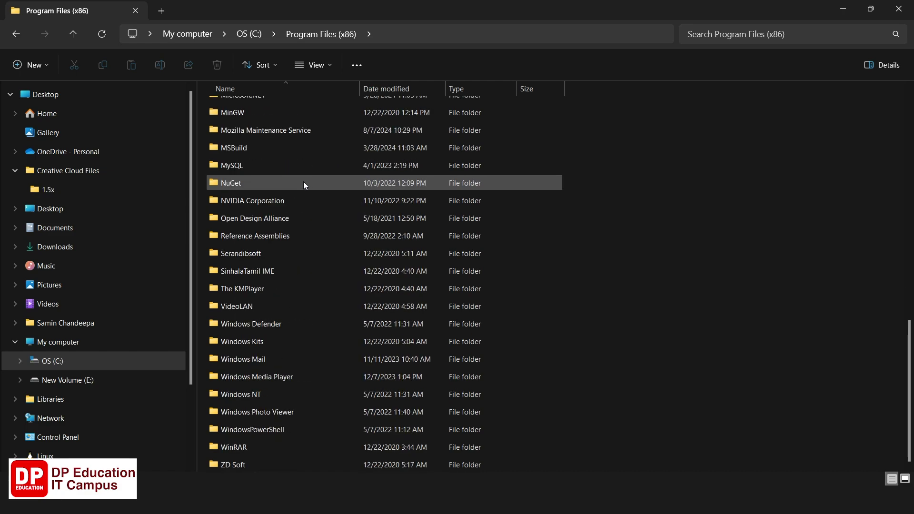
pyautogui.scroll(4, 448, 309)
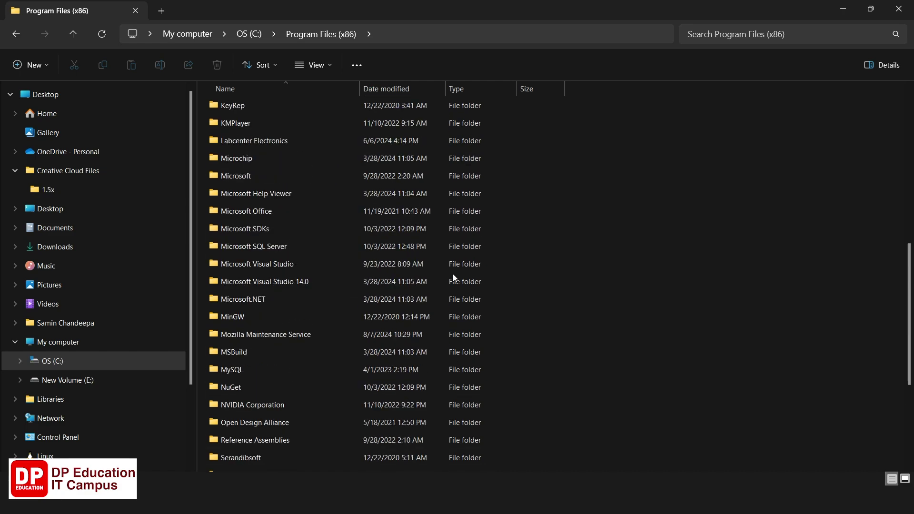
pyautogui.scroll(3, 453, 275)
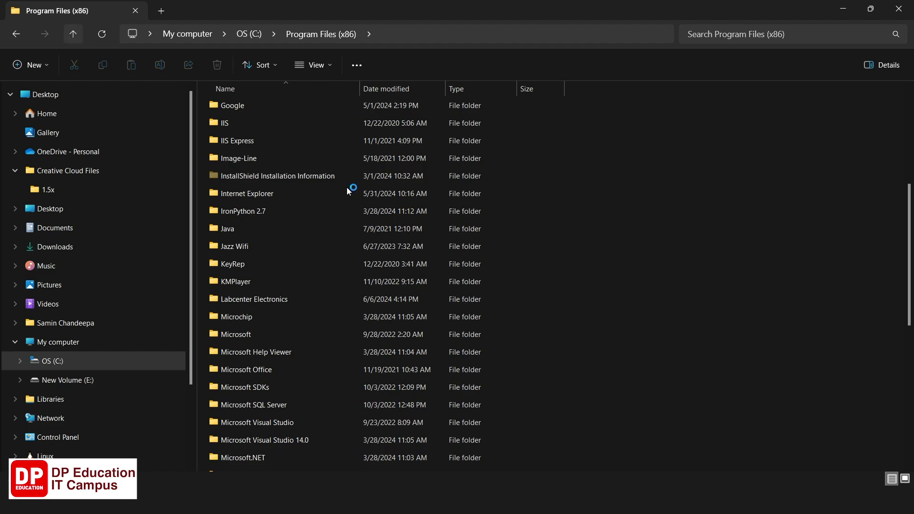
# Open the nodejs folder inside Program Files on the C: drive.
pyautogui.doubleClick(270, 264)
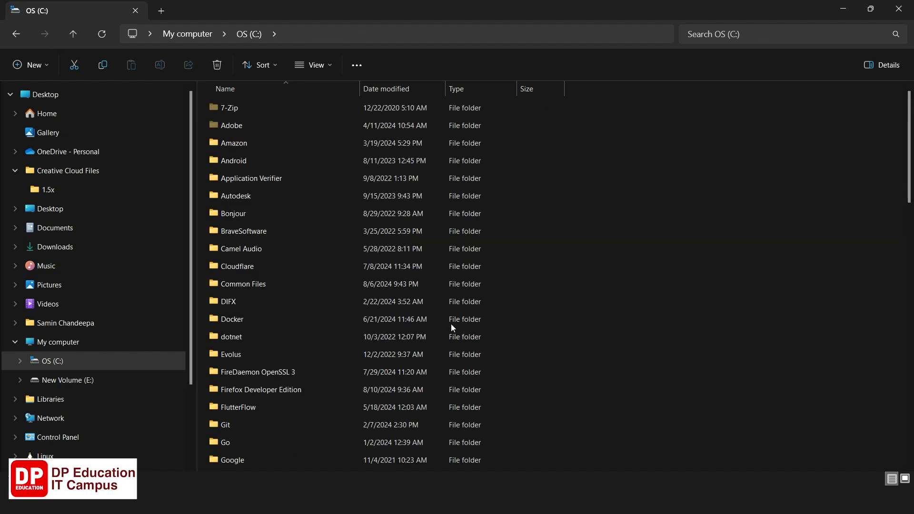
pyautogui.scroll(-10, 419, 348)
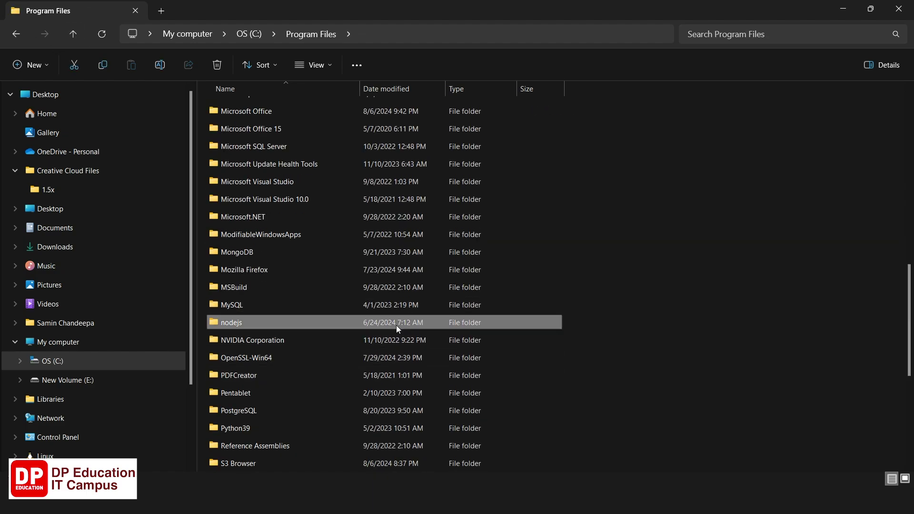
pyautogui.doubleClick(236, 327)
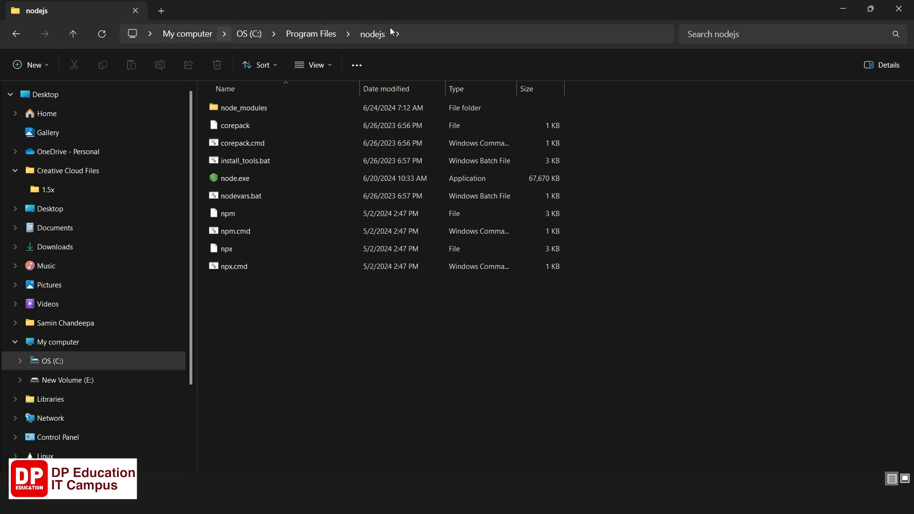
# Reveal and highlight the full path of the nodejs folder, C:\Program Files\nodejs.
pyautogui.click(391, 31)
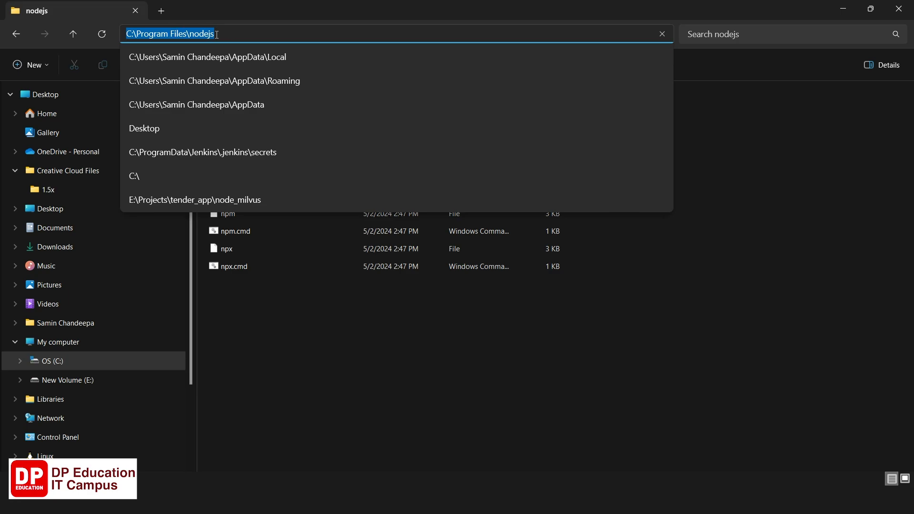
pyautogui.moveTo(215, 33); pyautogui.dragTo(128, 33)
pyautogui.click(276, 419)
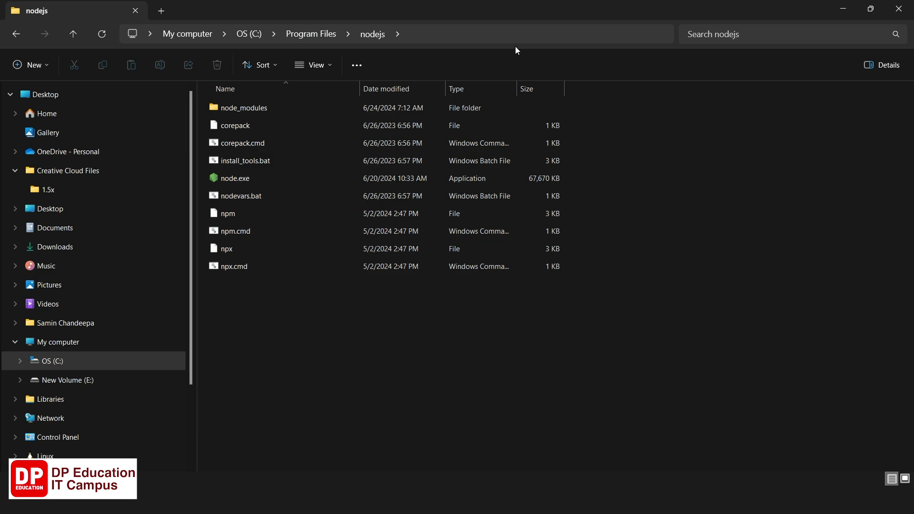
pyautogui.click(488, 34)
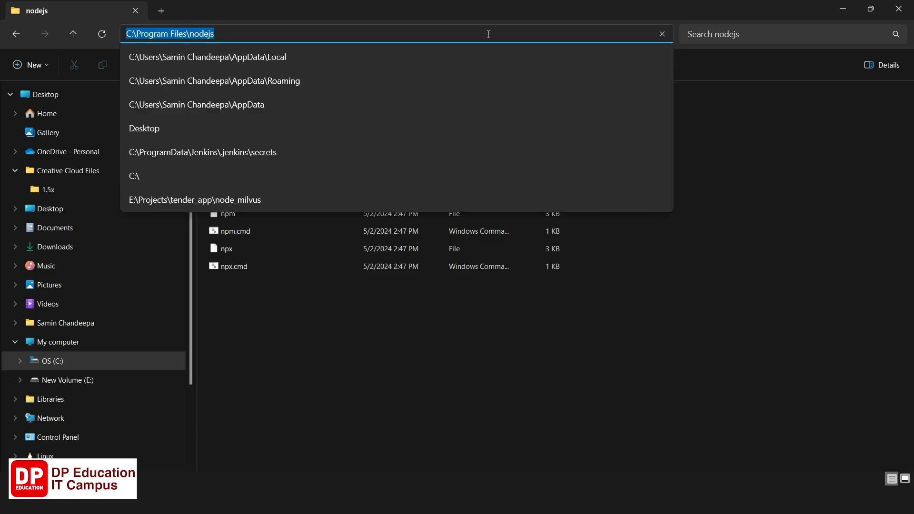
pyautogui.click(376, 364)
# Search Windows for "env" and open the Environment Variables dialog through the system environment variables settings.
pyautogui.press('super+s')
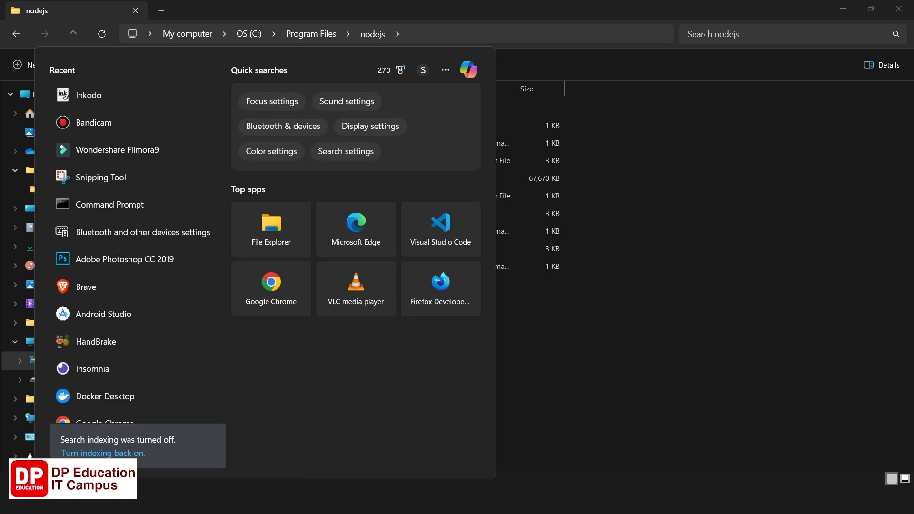
pyautogui.write('env')
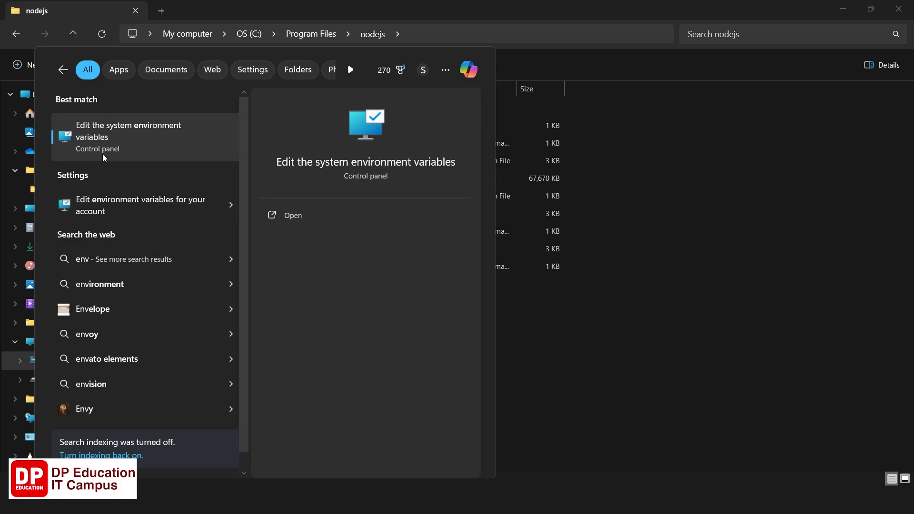
pyautogui.click(121, 139)
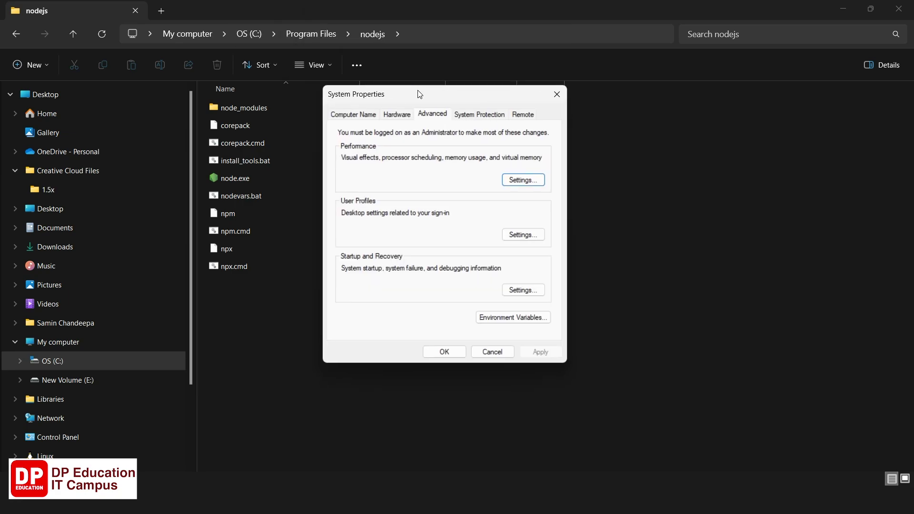
pyautogui.moveTo(419, 95); pyautogui.dragTo(459, 114)
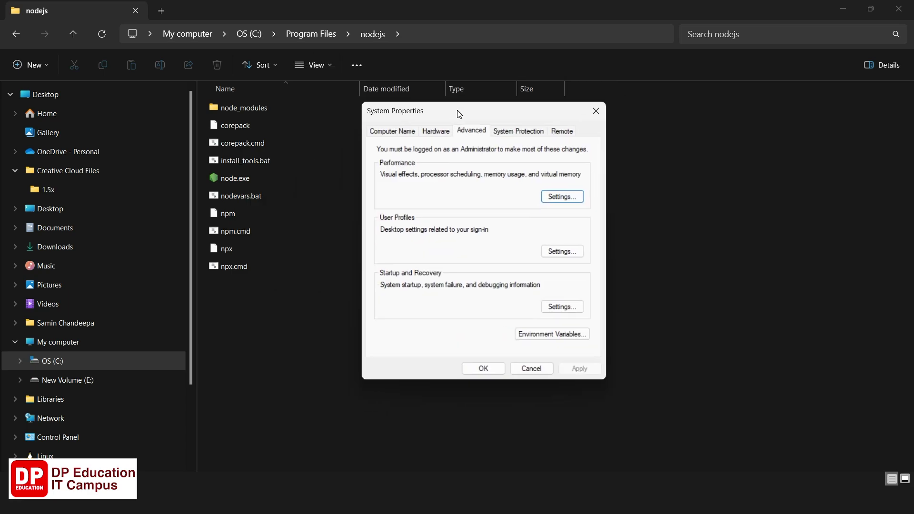
pyautogui.click(530, 337)
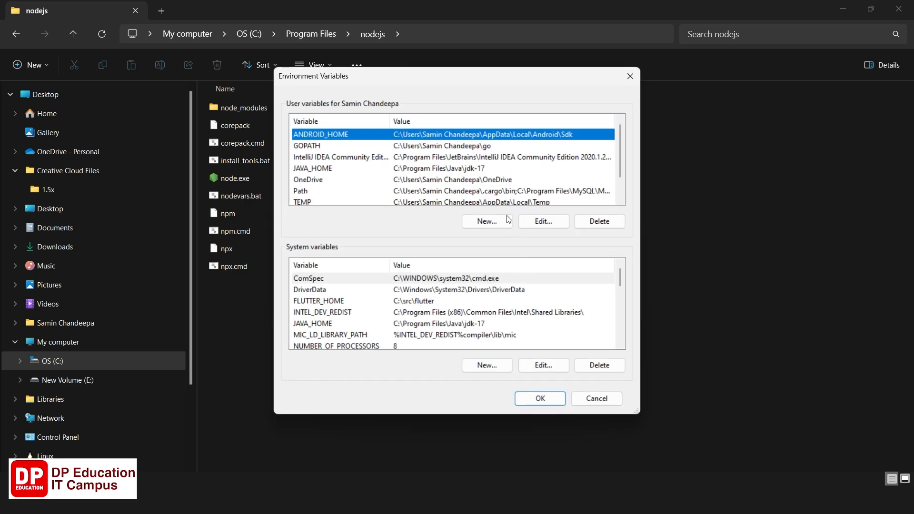
# Open the user Path variable for editing and select its C:\Program Files\nodejs entry.
pyautogui.click(309, 191)
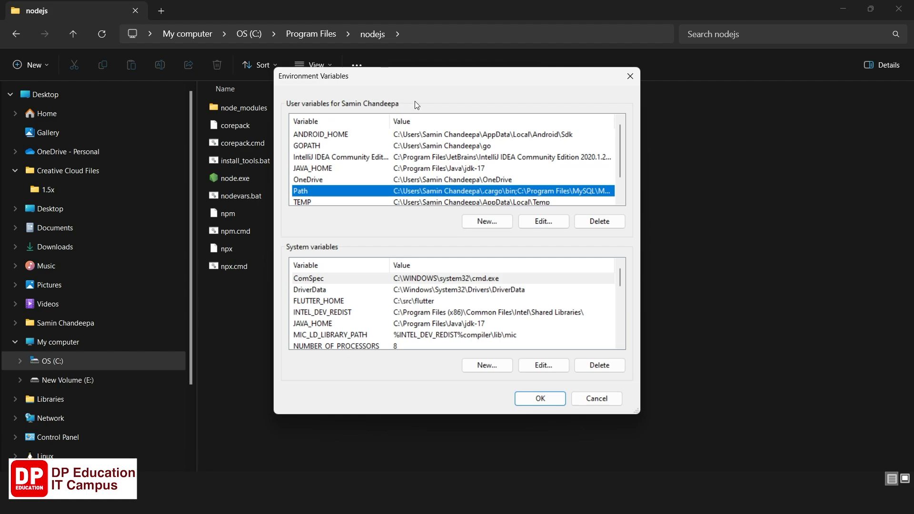
pyautogui.click(538, 225)
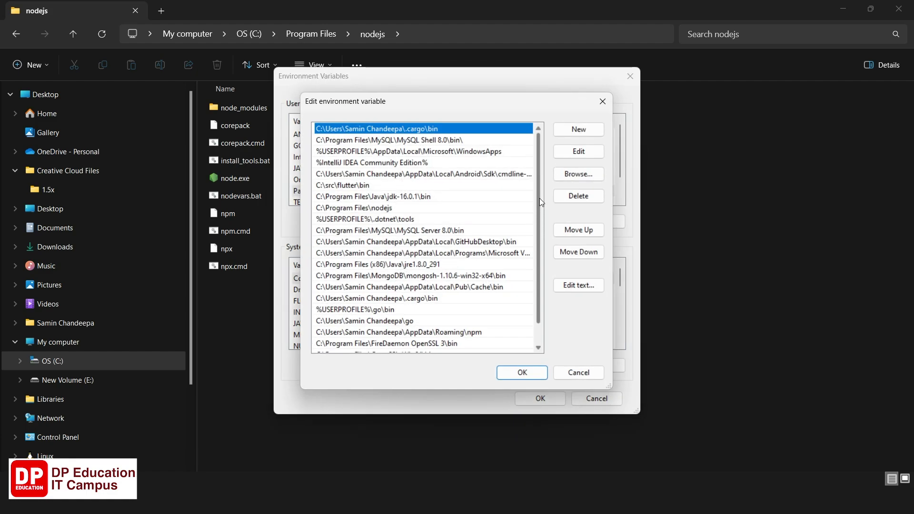
pyautogui.scroll(-1, 537, 224)
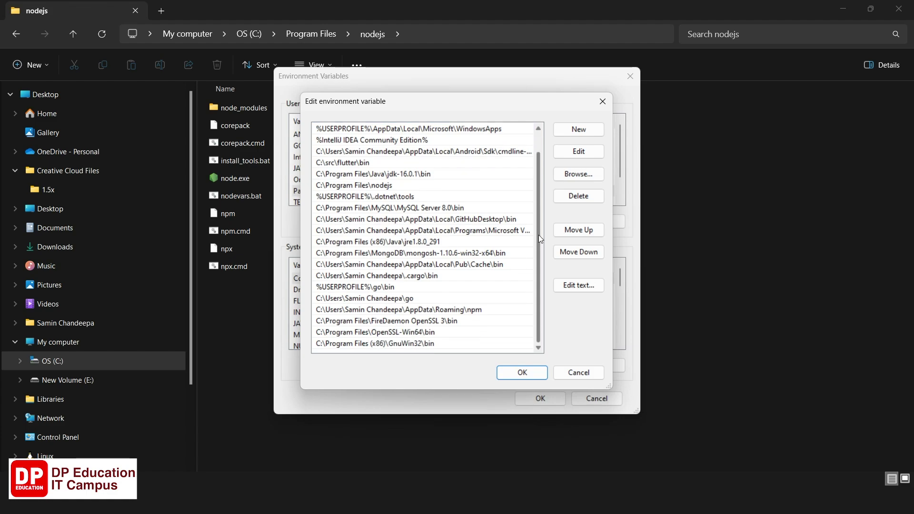
pyautogui.scroll(1, 537, 212)
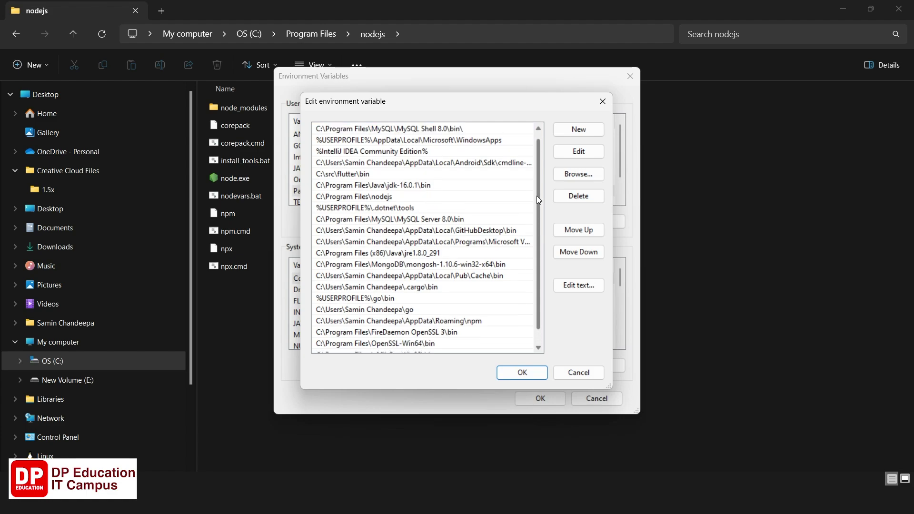
pyautogui.click(390, 197)
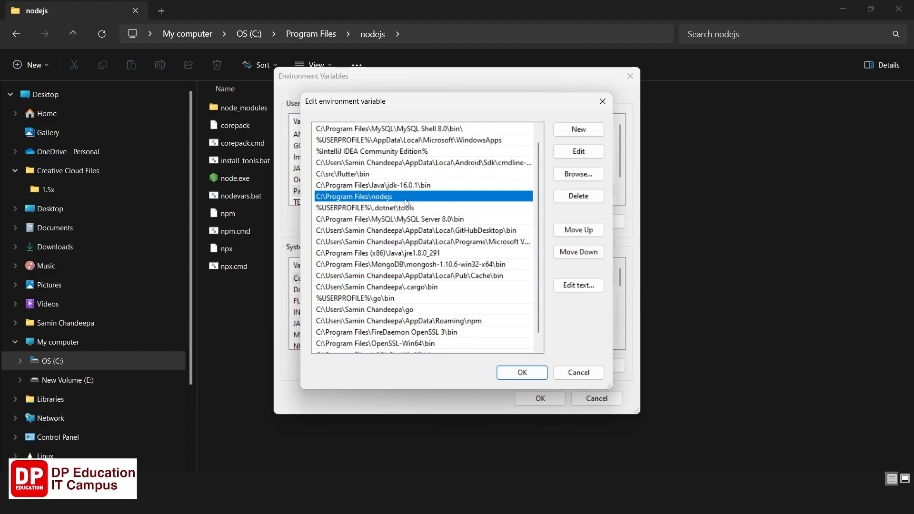
# Try to add the nodejs folder's path, C:\Program Files\nodejs, as a new entry in the user Path variable.
pyautogui.click(565, 127)
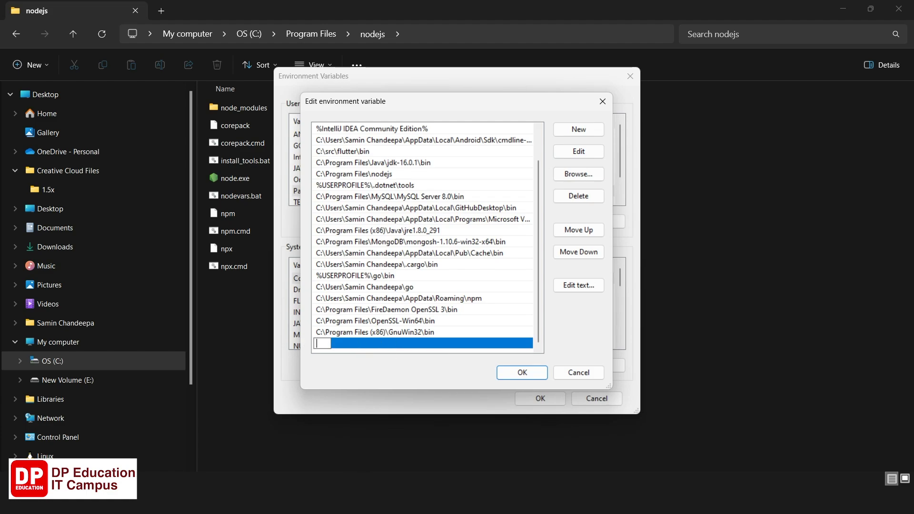
pyautogui.moveTo(257, 502)
pyautogui.click(315, 456)
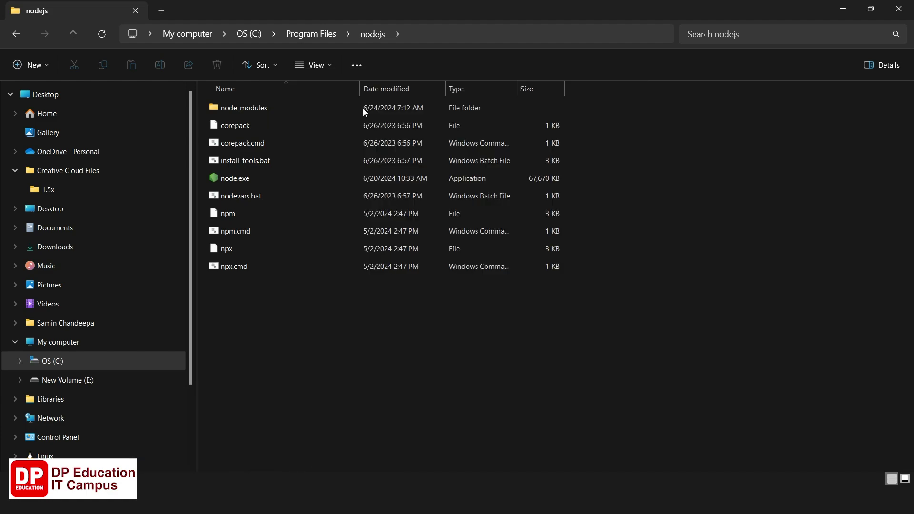
pyautogui.click(407, 41)
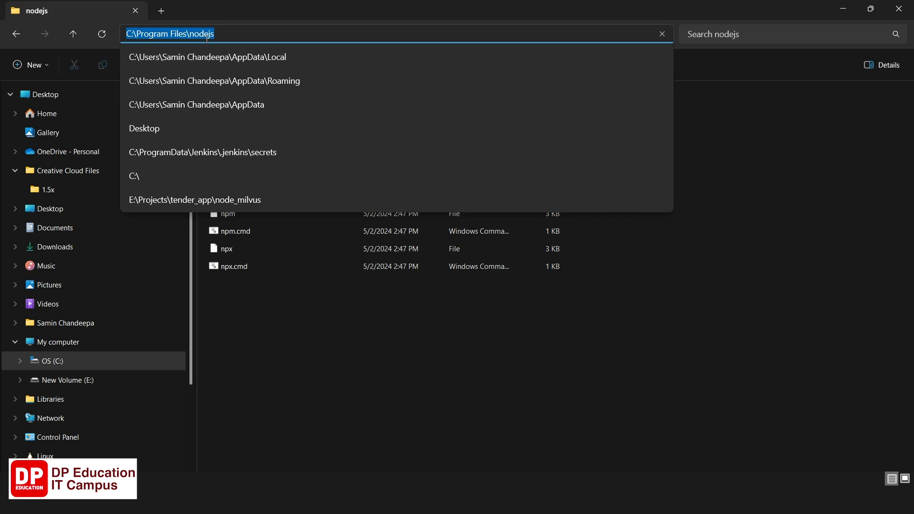
pyautogui.moveTo(388, 502)
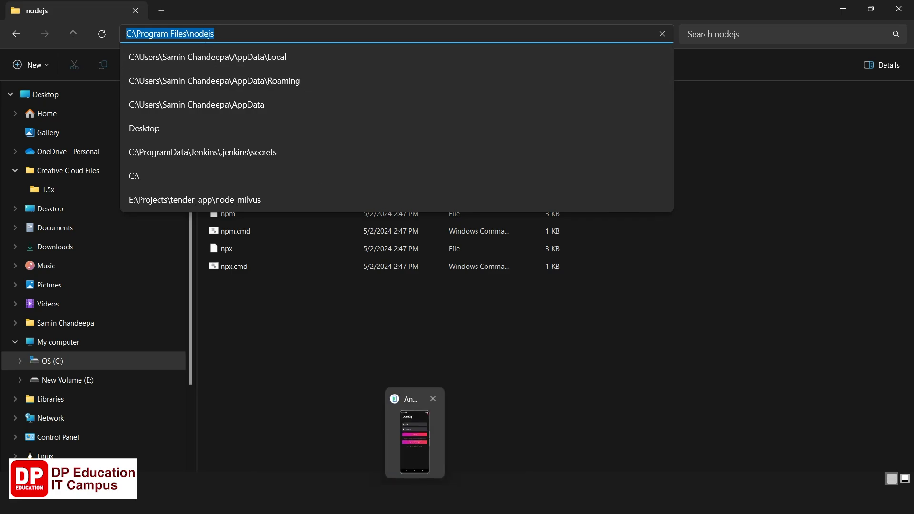
pyautogui.moveTo(438, 502)
pyautogui.click(453, 461)
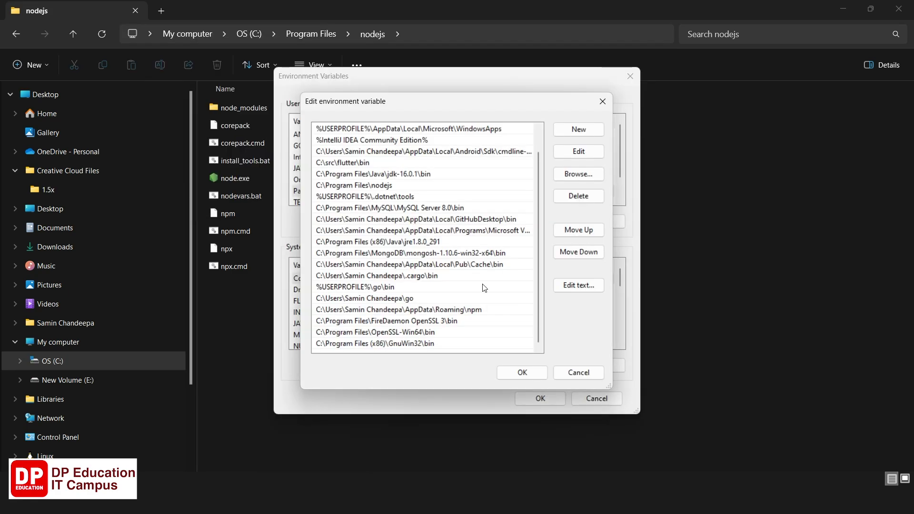
# Cancel the user Path edit and locate the C:\Program Files\nodejs entry in the system Path variable.
pyautogui.click(561, 373)
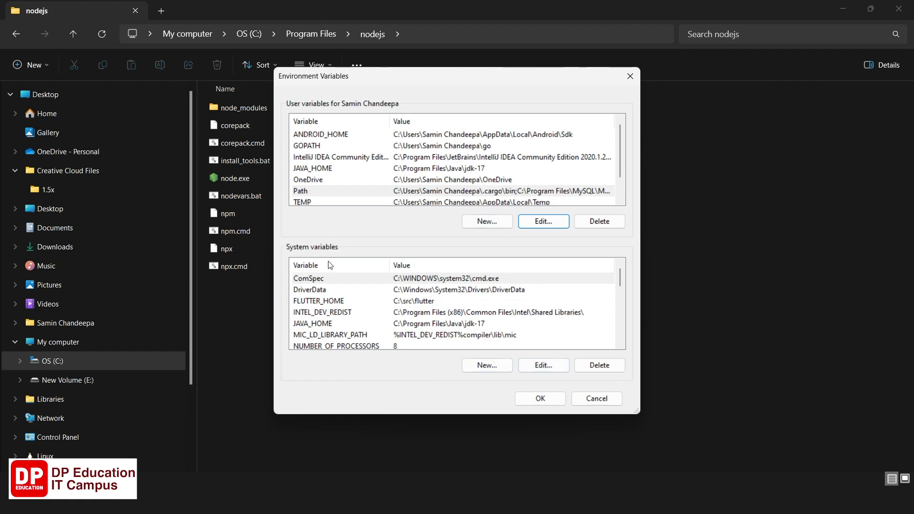
pyautogui.scroll(-2, 315, 313)
pyautogui.click(303, 304)
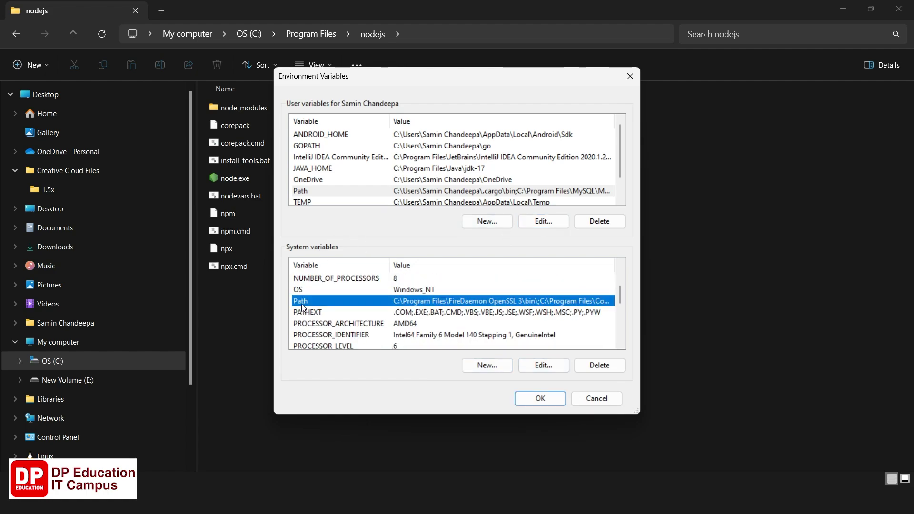
pyautogui.click(542, 365)
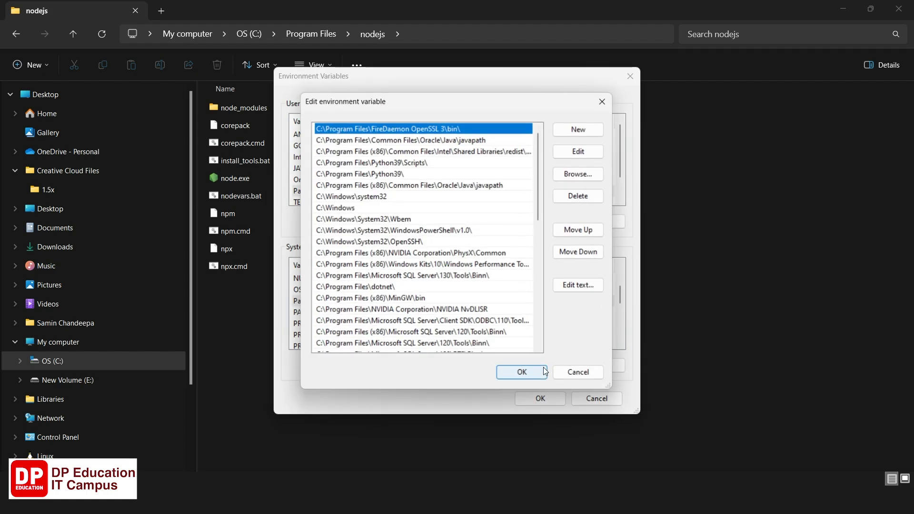
pyautogui.scroll(-1, 436, 286)
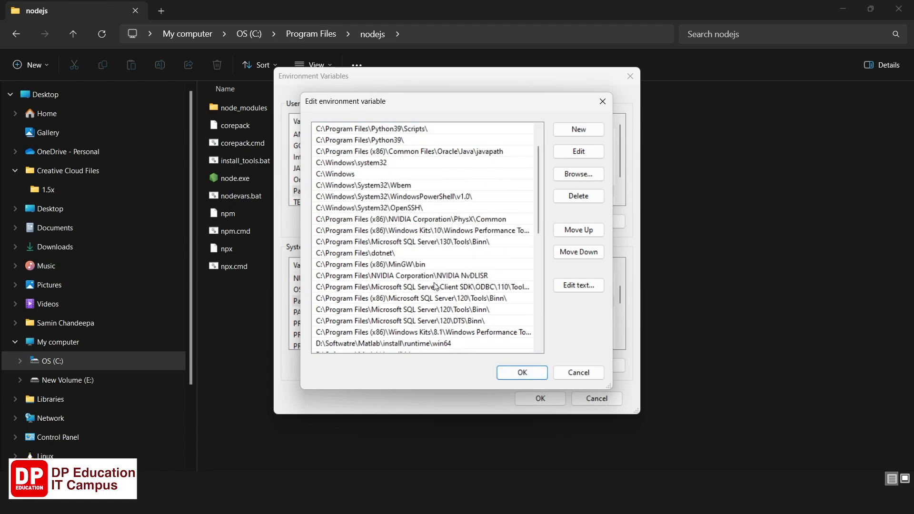
pyautogui.scroll(-2, 436, 286)
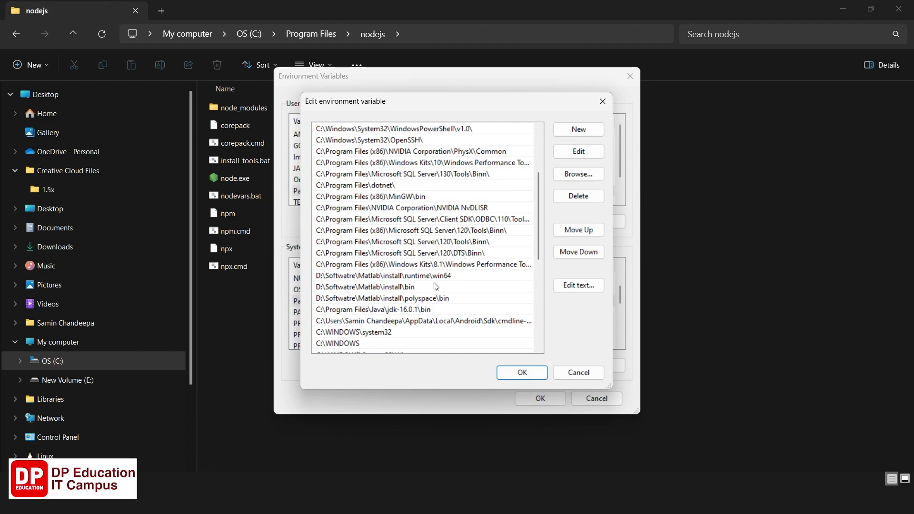
pyautogui.scroll(-3, 435, 286)
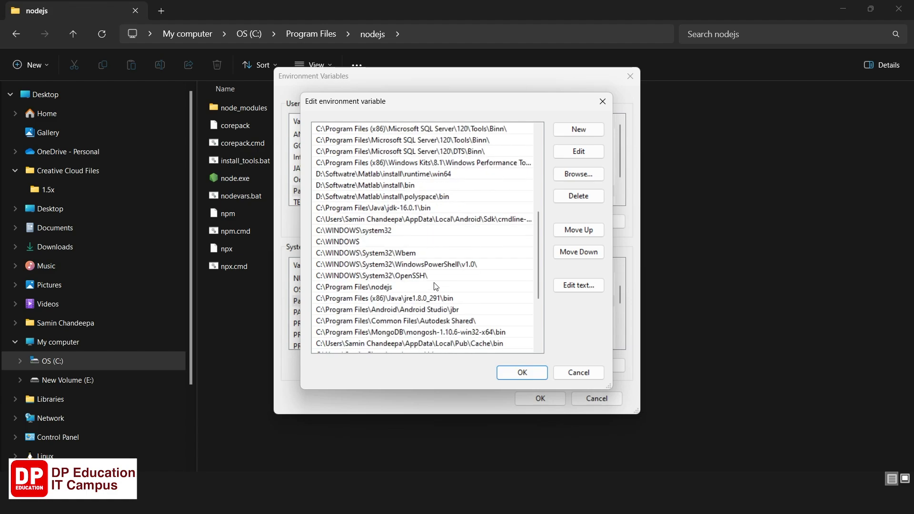
pyautogui.click(397, 288)
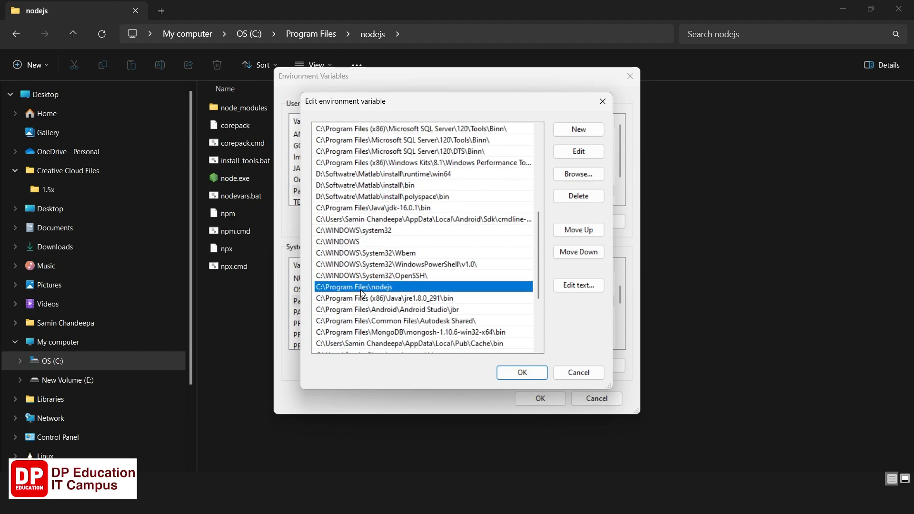
# Start a blank new entry in the system Path variable and confirm all environment variable and system dialogs.
pyautogui.click(577, 129)
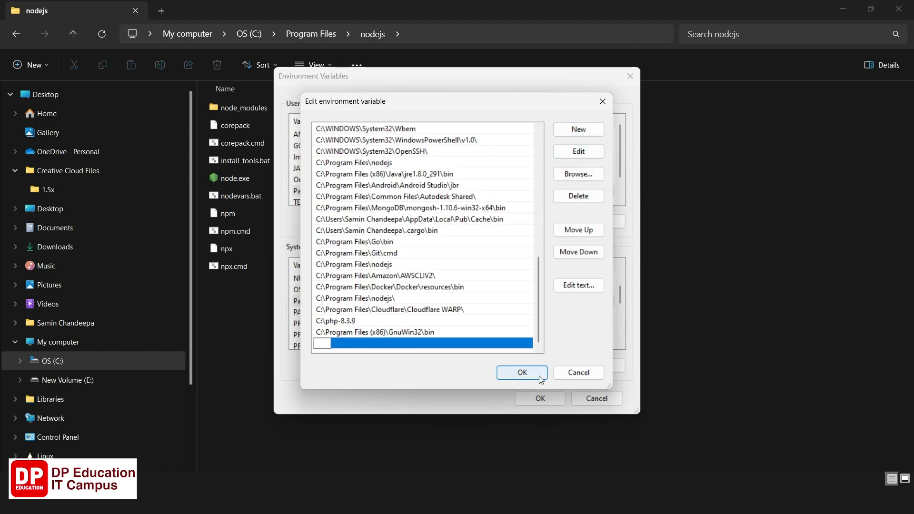
pyautogui.click(524, 373)
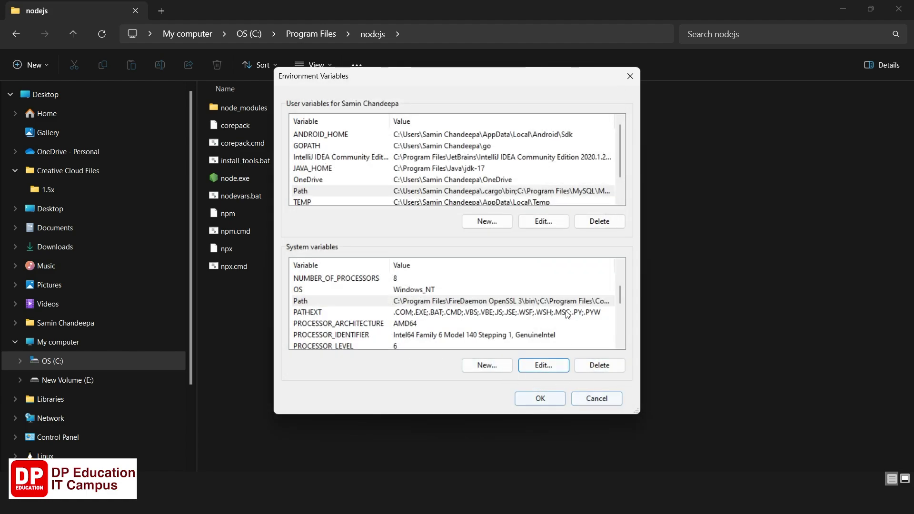
pyautogui.click(541, 400)
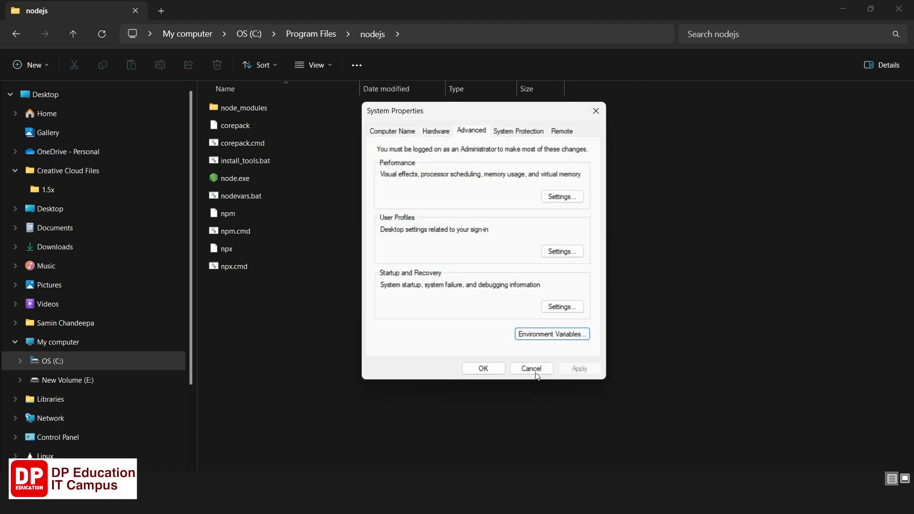
pyautogui.click(484, 368)
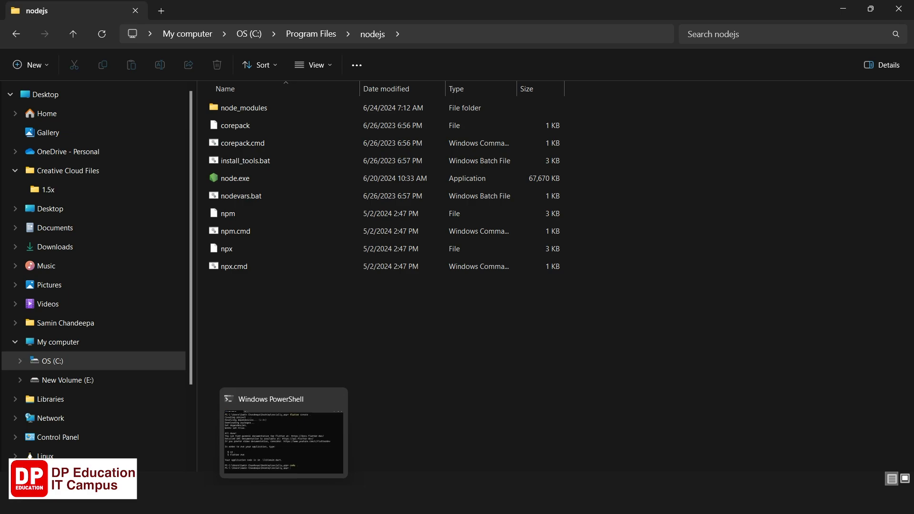
# Switch to the open PowerShell window, clear its output with cls and close it.
pyautogui.click(300, 483)
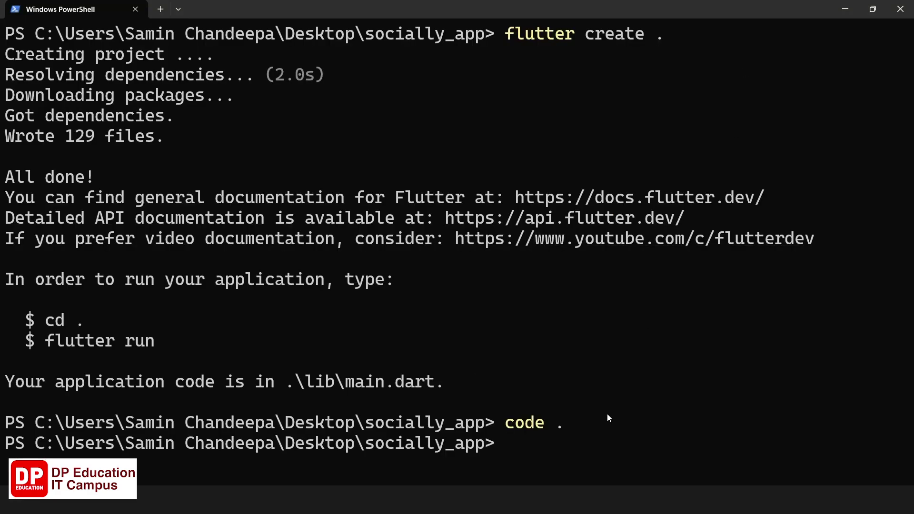
pyautogui.write('cls')
pyautogui.press('Return')
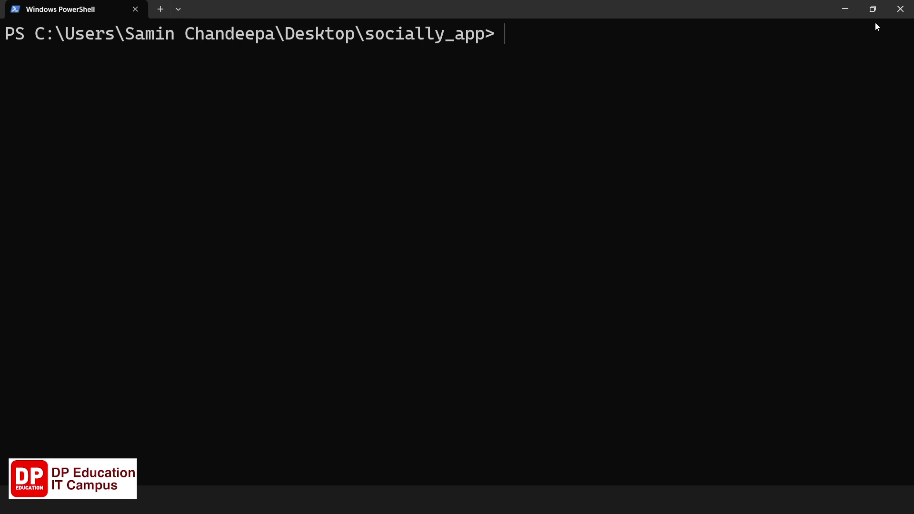
pyautogui.click(900, 9)
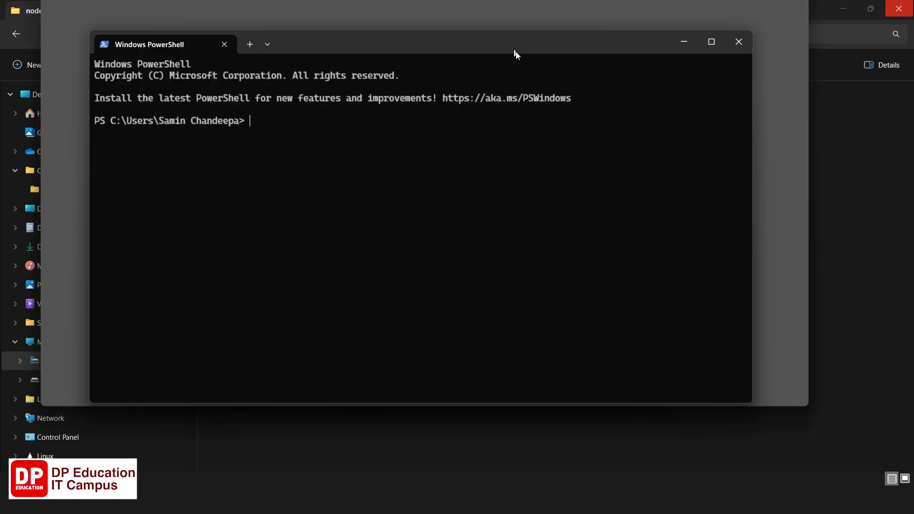
# Check the installed Node.js version with node --version in a new maximized PowerShell window with enlarged text, and highlight the result.
pyautogui.doubleClick(516, 47)
pyautogui.hotkey('ctrl', '=')
pyautogui.hotkey('ctrl', '=')
pyautogui.hotkey('ctrl', '=')
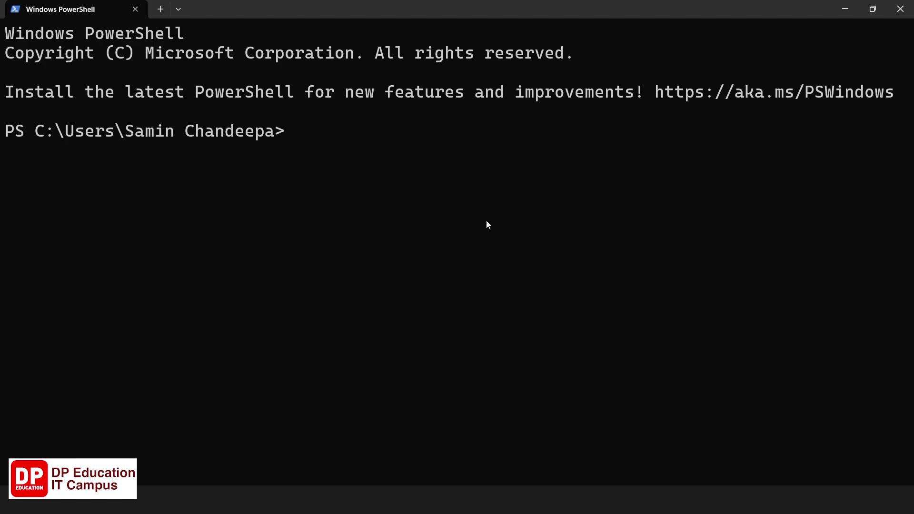
pyautogui.write('node --ve')
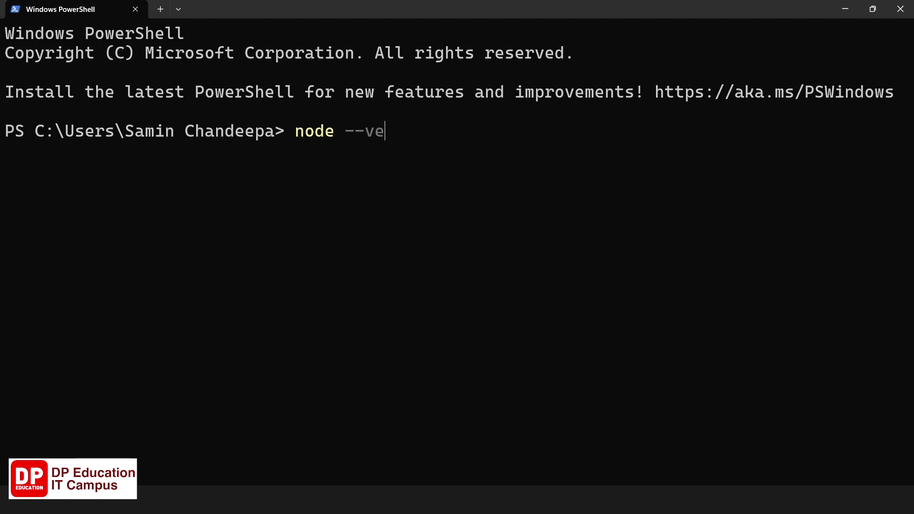
pyautogui.write('rsion')
pyautogui.press('Return')
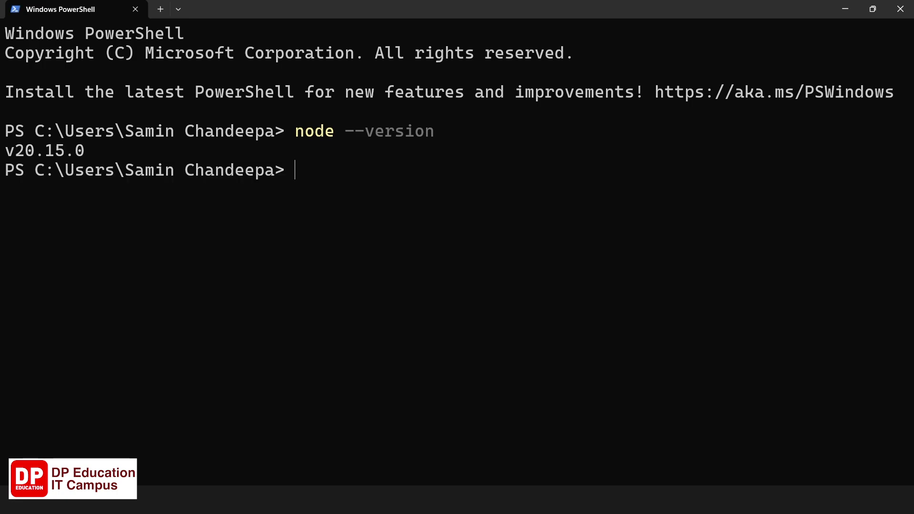
pyautogui.moveTo(124, 152); pyautogui.dragTo(10, 153)
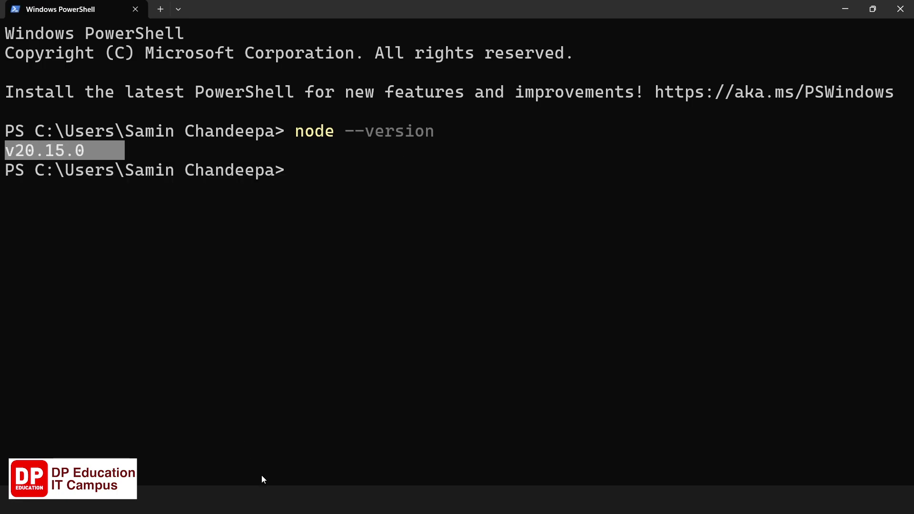
# Compare the LTS version on the Node.js website in the browser with the installed version in PowerShell, then minimize PowerShell.
pyautogui.moveTo(388, 500)
pyautogui.click(363, 469)
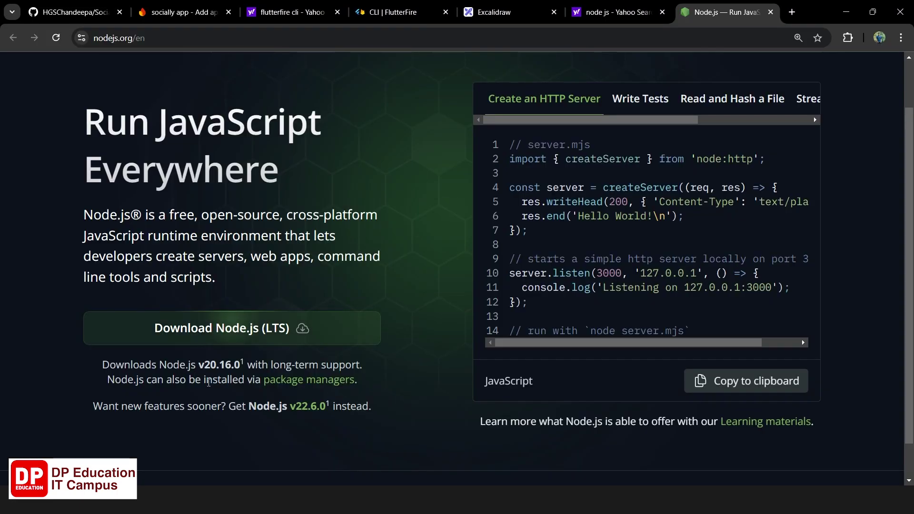
pyautogui.moveTo(240, 365); pyautogui.dragTo(200, 364)
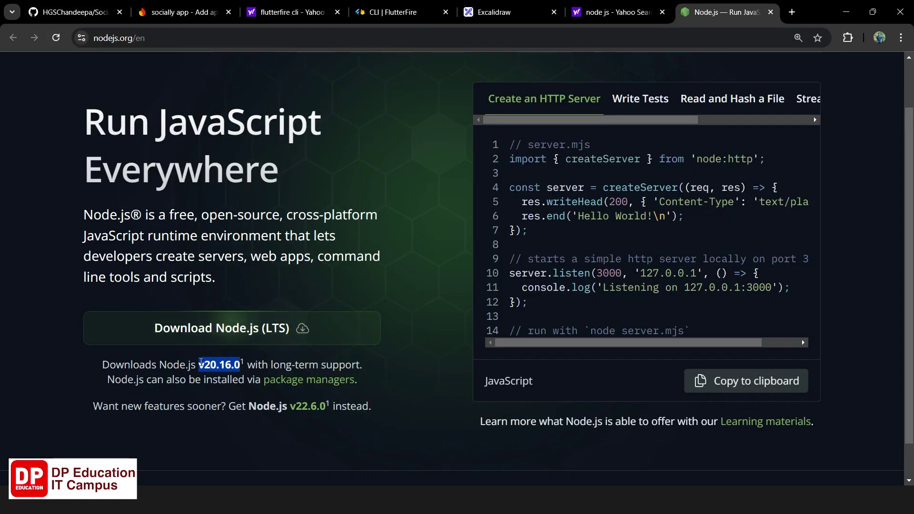
pyautogui.hotkey('alt', 'Tab')
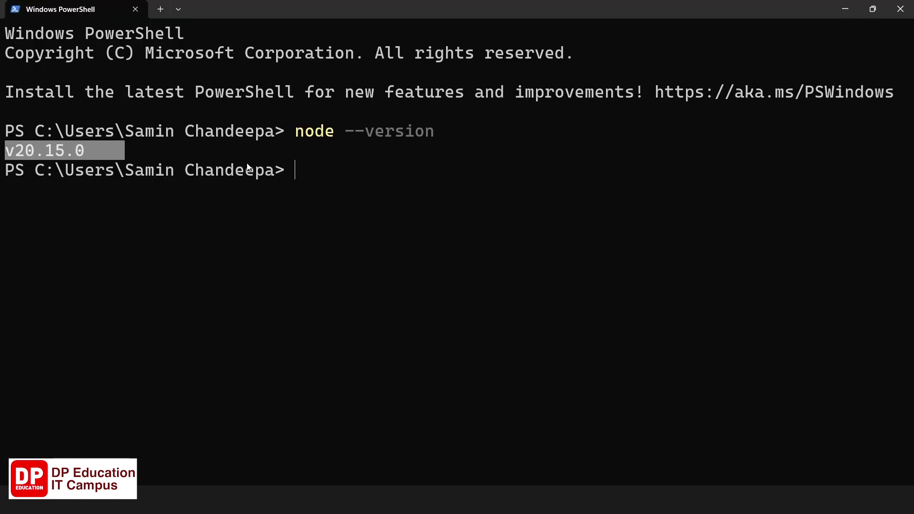
pyautogui.moveTo(120, 149); pyautogui.dragTo(3, 153)
pyautogui.click(841, 11)
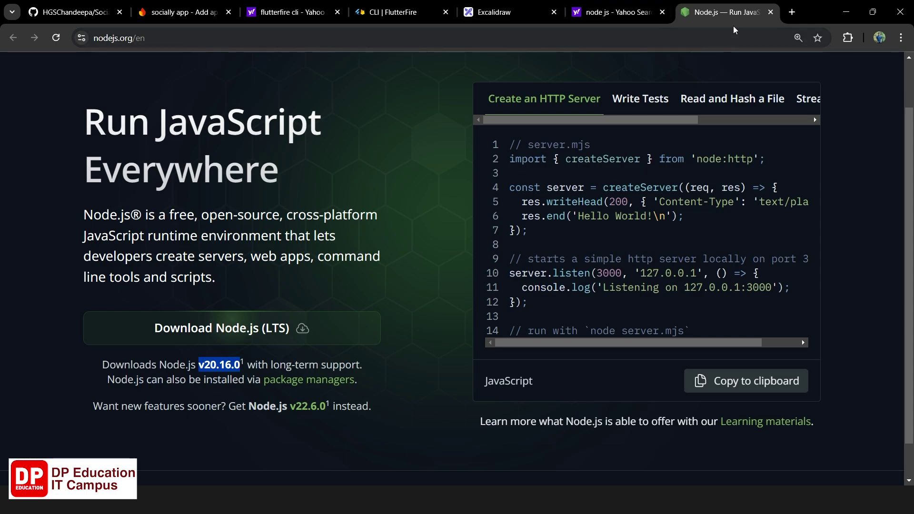
# Close the Node.js website and "node js" search tabs and return to the FlutterFire CLI documentation.
pyautogui.click(770, 12)
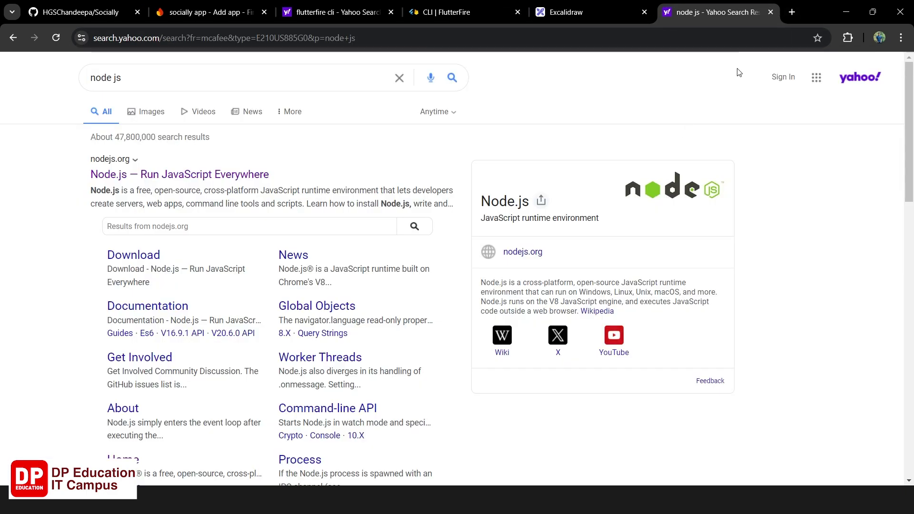
pyautogui.click(770, 12)
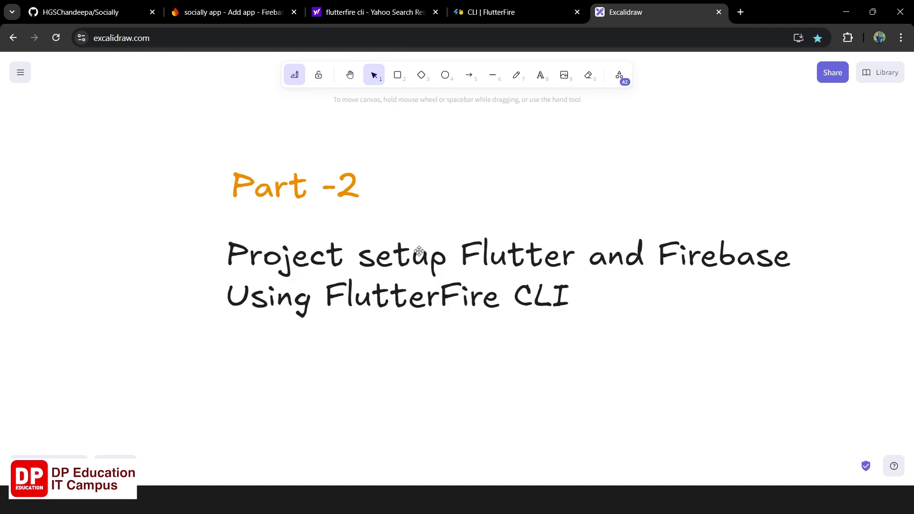
pyautogui.click(500, 13)
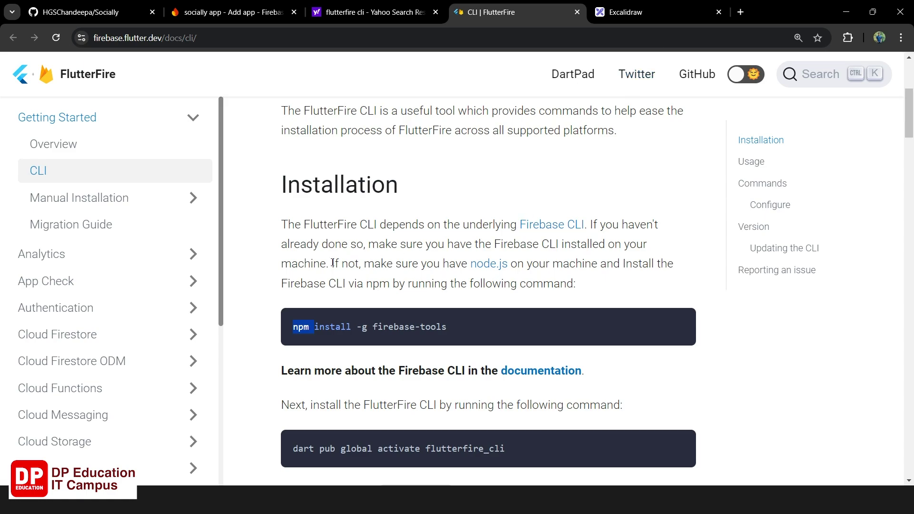
# Highlight the Node.js requirement in the Installation section and copy the npm install -g firebase-tools command.
pyautogui.moveTo(358, 263); pyautogui.dragTo(612, 266)
pyautogui.scroll(-2, 514, 229)
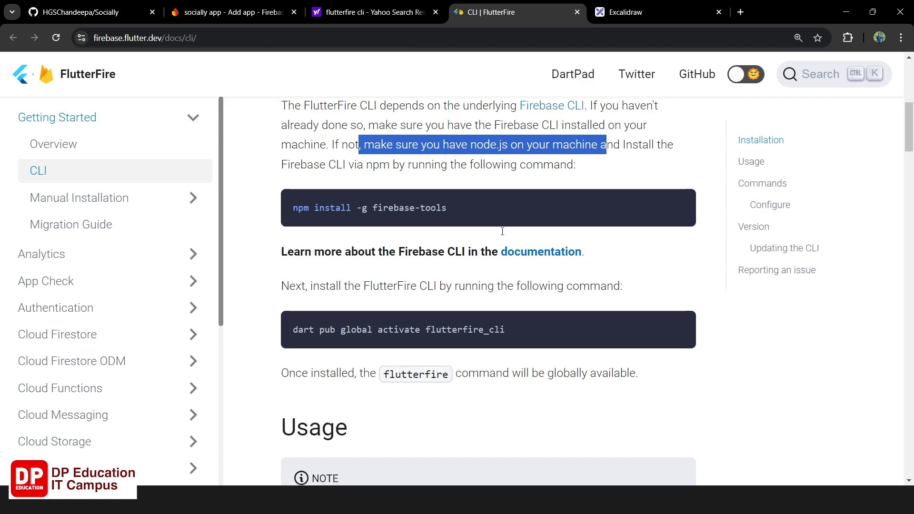
pyautogui.moveTo(287, 208); pyautogui.dragTo(595, 217)
pyautogui.click(672, 206)
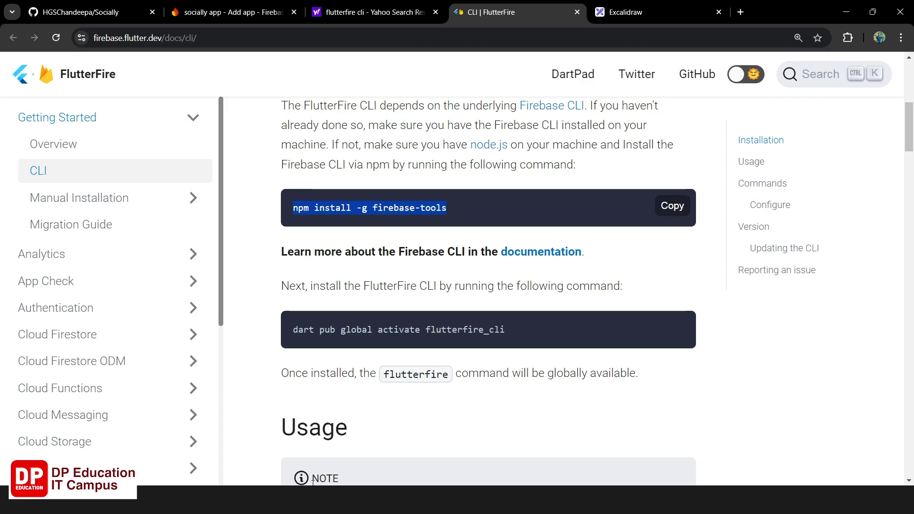
# Switch to the socially_app project in Visual Studio Code, open a terminal and hide the Explorer.
pyautogui.hotkey('alt', 'Tab')
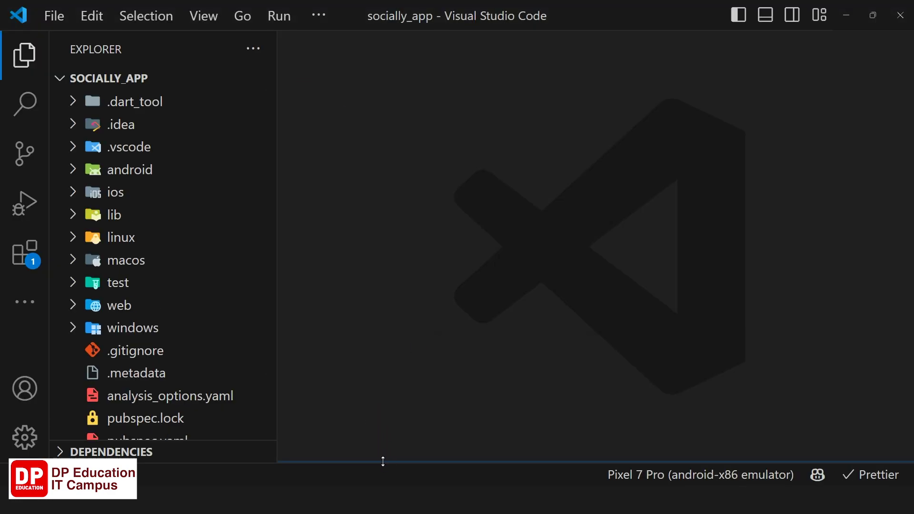
pyautogui.click(767, 19)
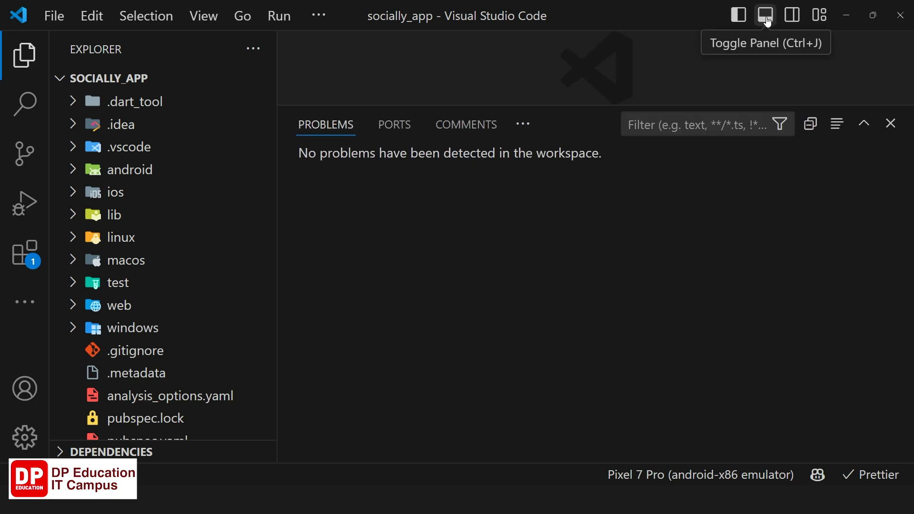
pyautogui.click(212, 22)
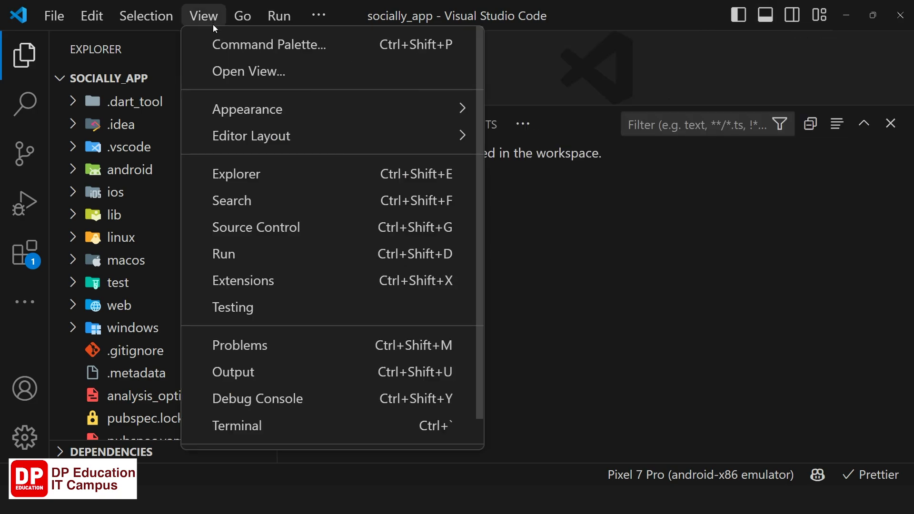
pyautogui.click(246, 426)
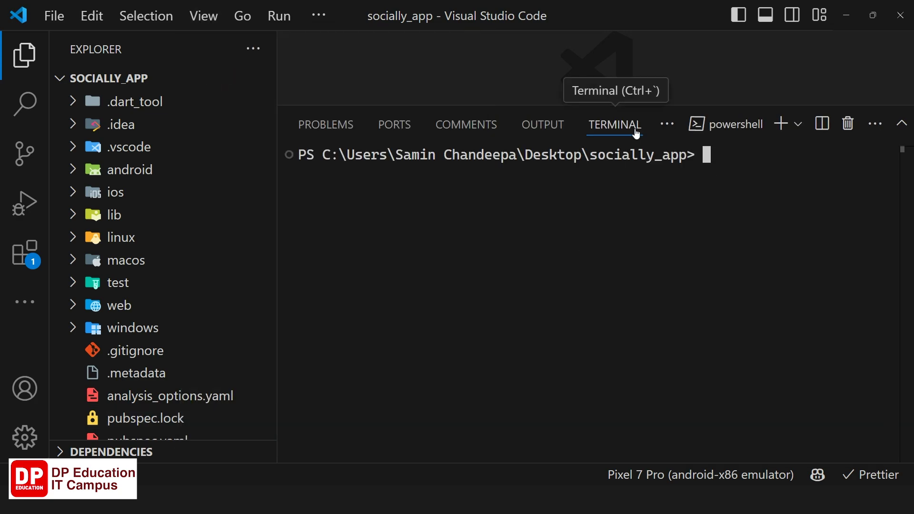
pyautogui.click(24, 55)
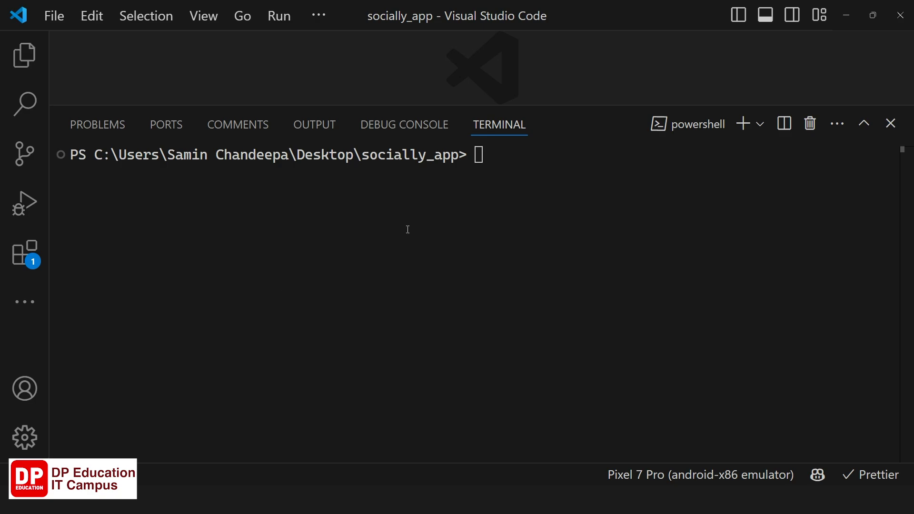
# Paste npm install -g firebase-tools into the terminal without running it, and highlight the -g flag and package name.
pyautogui.click(484, 159)
pyautogui.hotkey('ctrl', 'v')
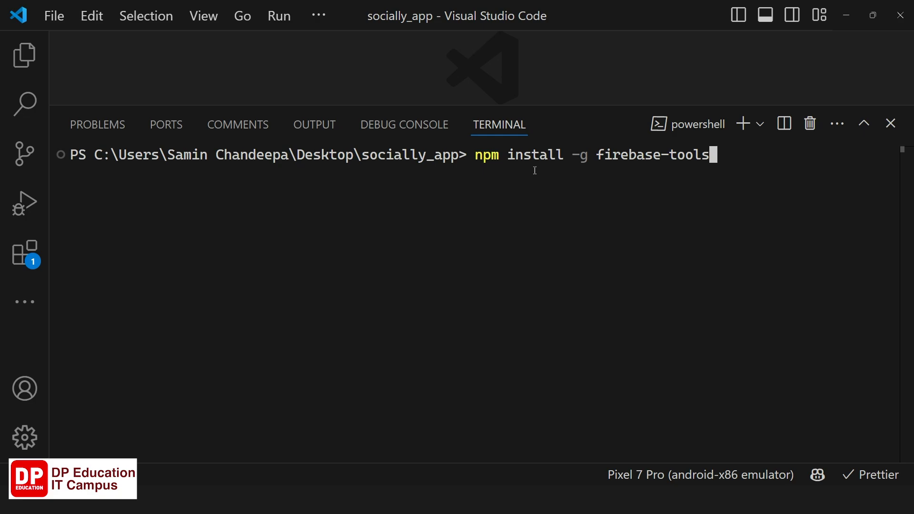
pyautogui.doubleClick(574, 156)
pyautogui.moveTo(597, 156); pyautogui.dragTo(728, 158)
# Recopy npm install -g firebase-tools from the FlutterFire documentation, run the command in the Visual Studio Code terminal, and highlight its output.
pyautogui.hotkey('alt', 'Tab')
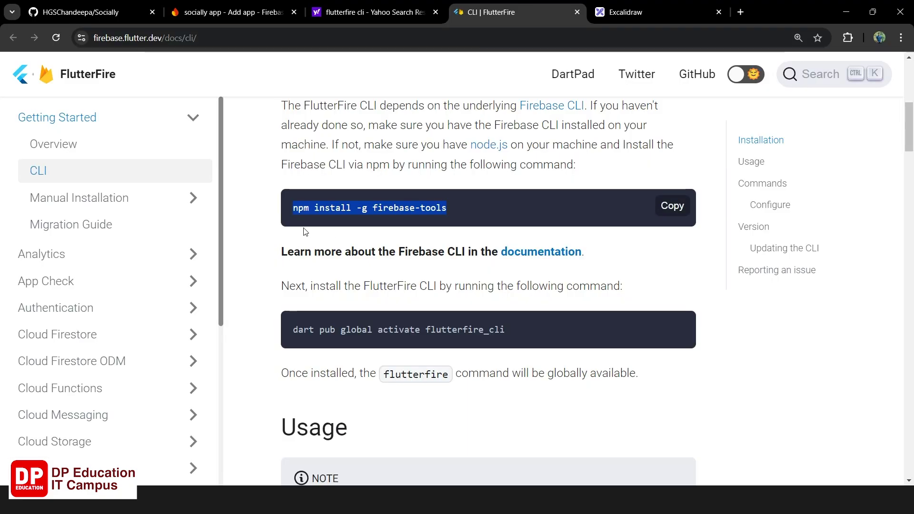
pyautogui.click(658, 206)
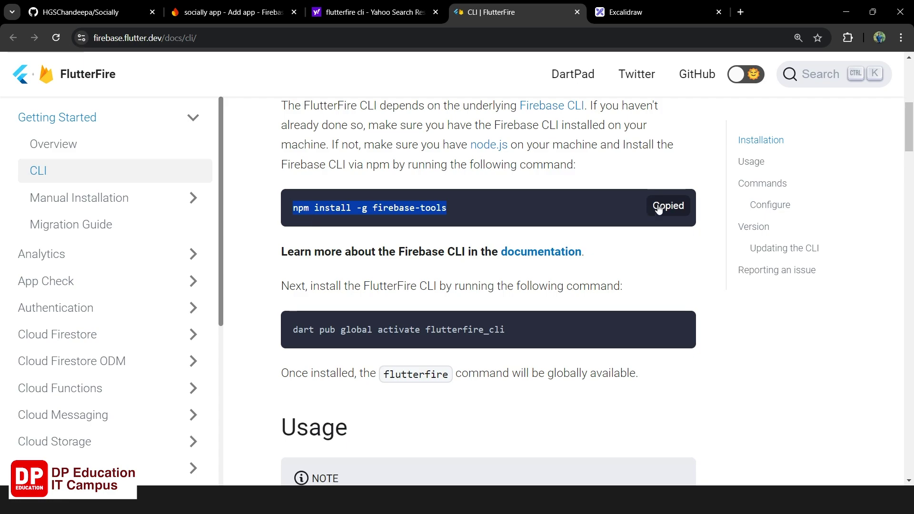
pyautogui.hotkey('alt', 'Tab')
pyautogui.press('Return')
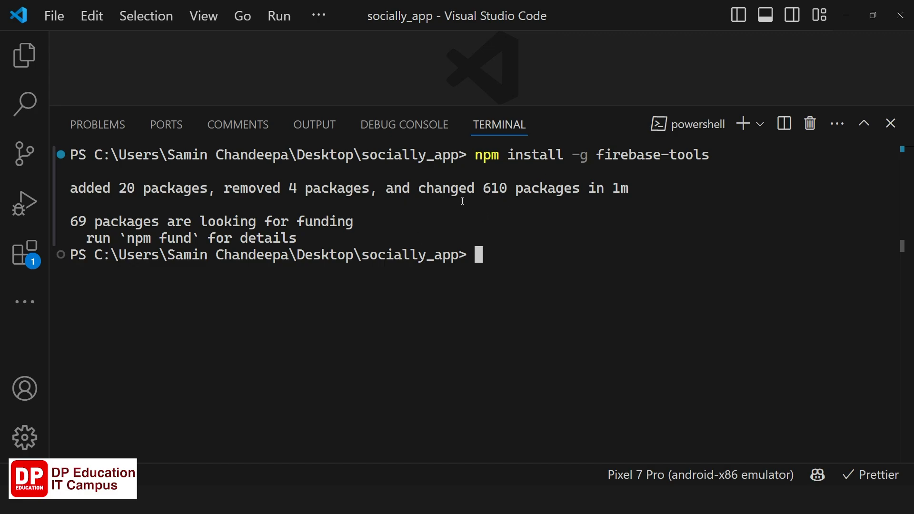
pyautogui.moveTo(340, 241); pyautogui.dragTo(45, 176)
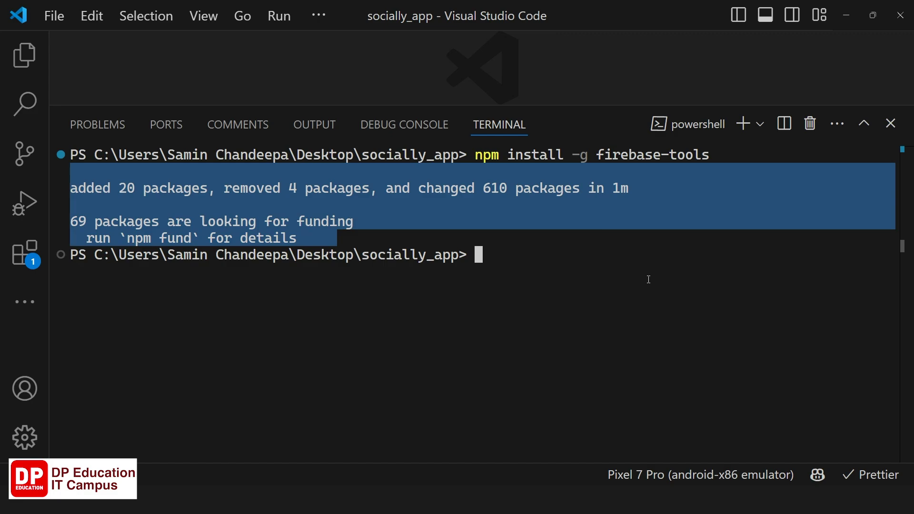
# Copy dart pub global activate flutterfire_cli from the FlutterFire documentation, run it in the Visual Studio Code terminal, and highlight the installed-executable line.
pyautogui.hotkey('alt', 'Tab')
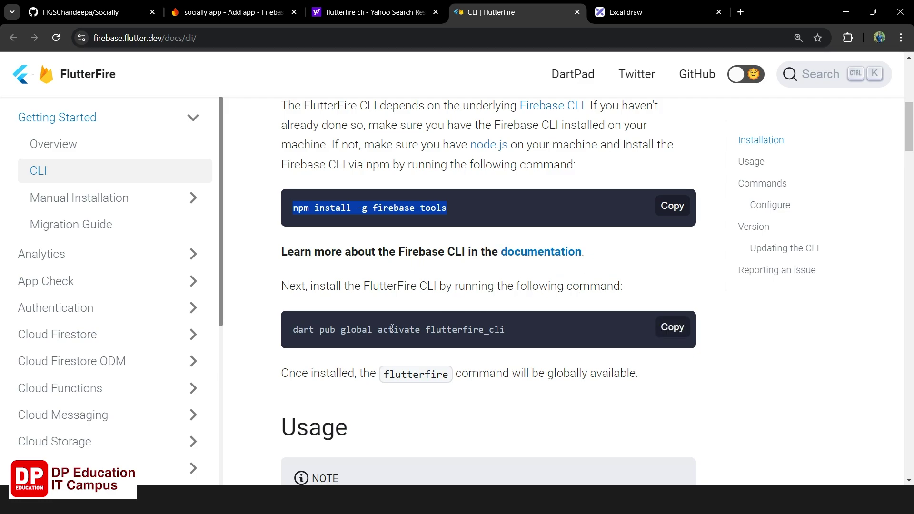
pyautogui.click(661, 328)
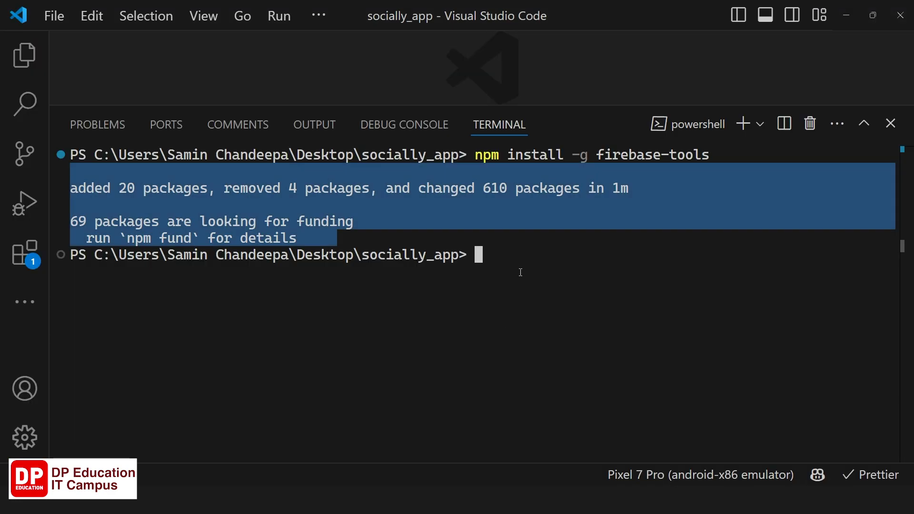
pyautogui.click(520, 272)
pyautogui.hotkey('ctrl', 'v')
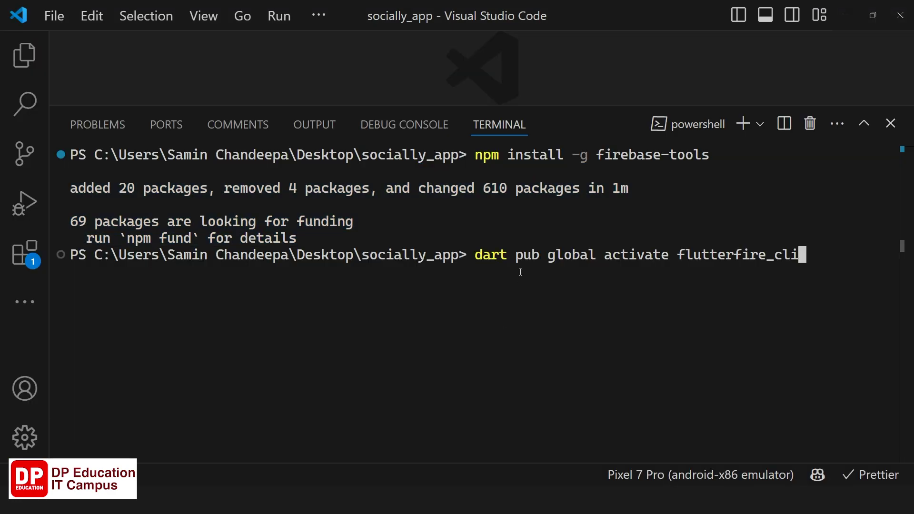
pyautogui.press('Return')
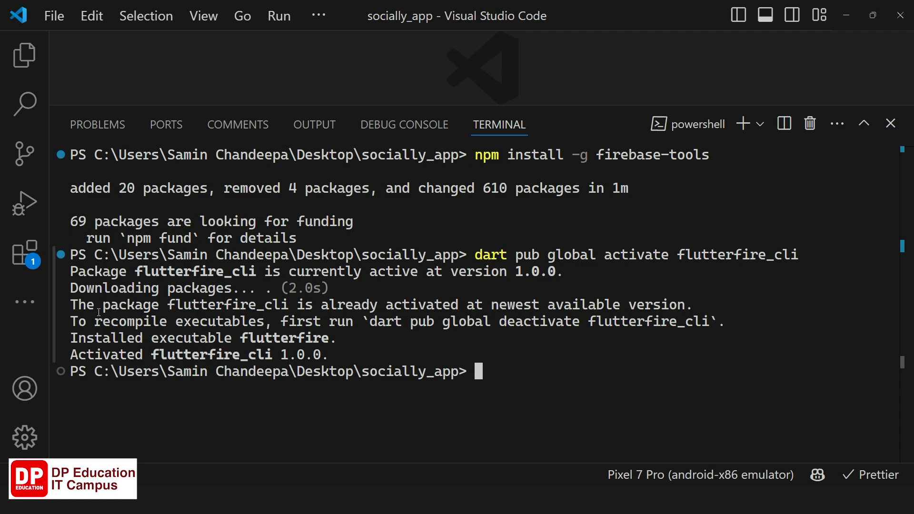
pyautogui.moveTo(333, 339); pyautogui.dragTo(70, 341)
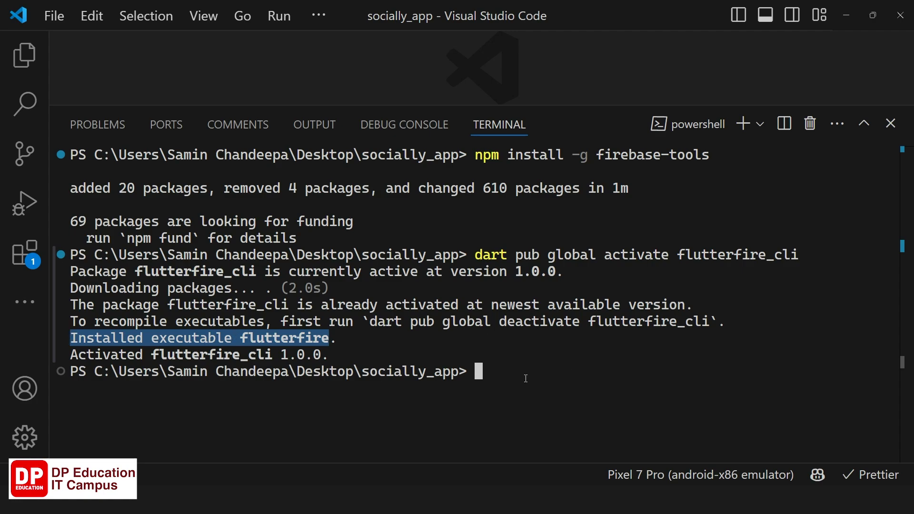
pyautogui.hotkey('ctrl', 'c')
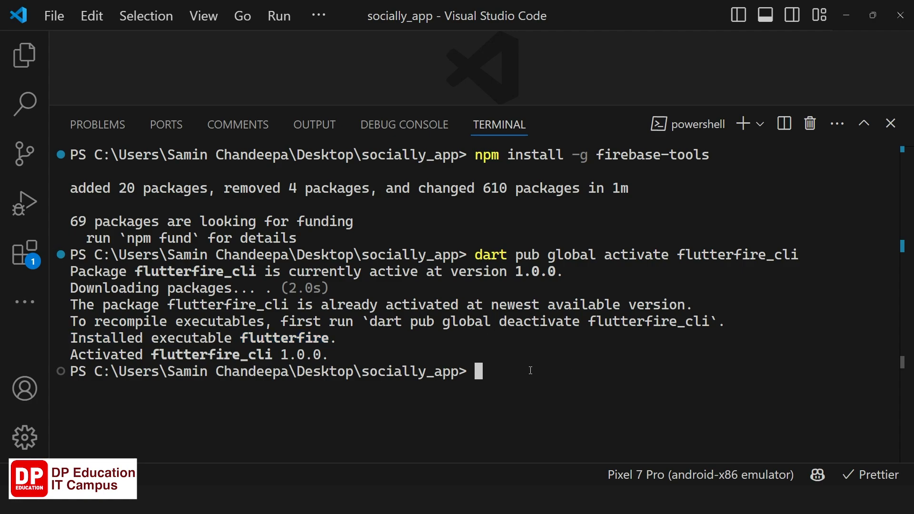
# Switch back to the FlutterFire documentation and review both installation commands, highlighting npm, firebase-tools and dart.
pyautogui.hotkey('alt', 'Tab')
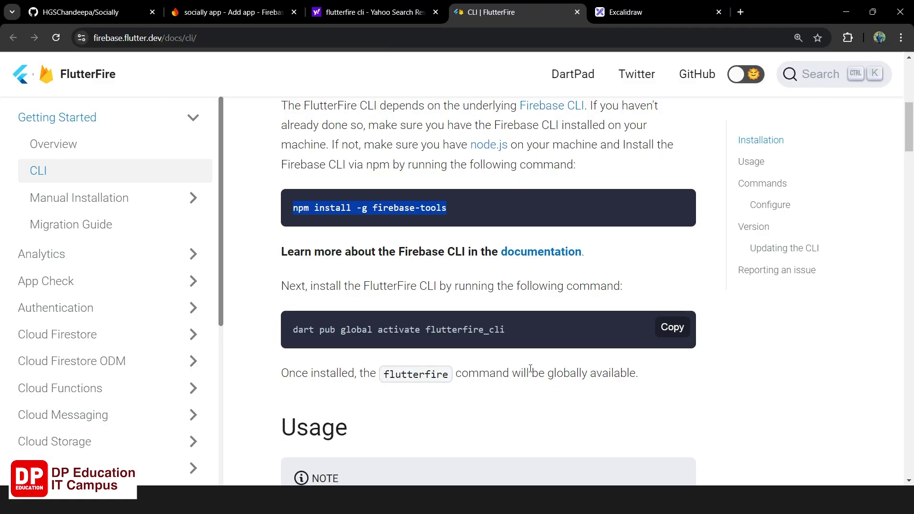
pyautogui.scroll(3, 545, 343)
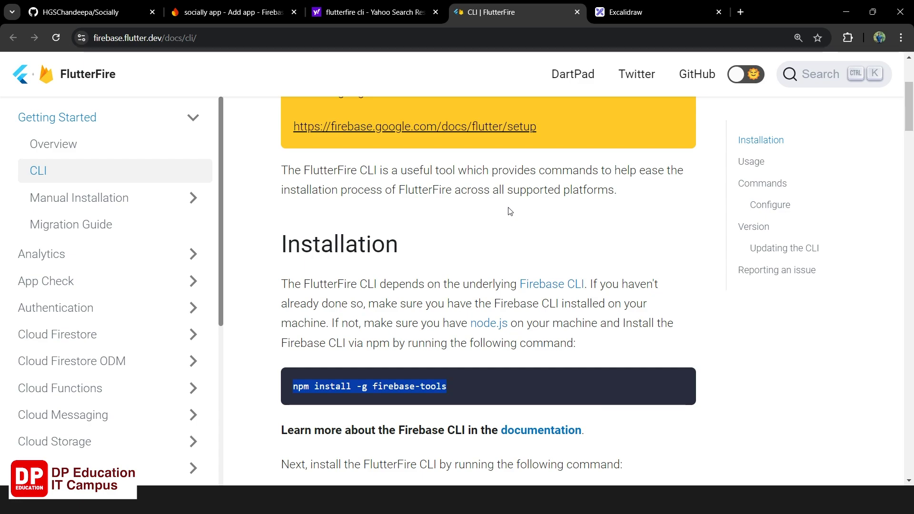
pyautogui.scroll(-1, 509, 211)
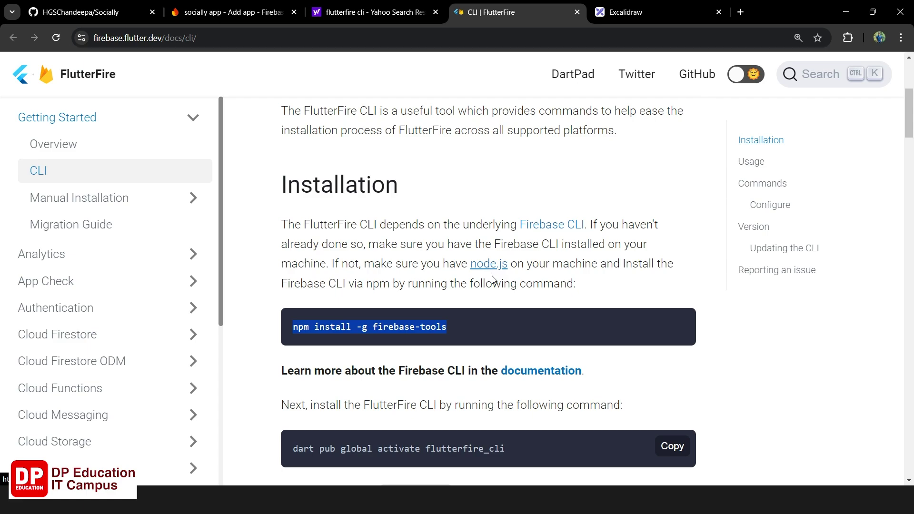
pyautogui.click(495, 330)
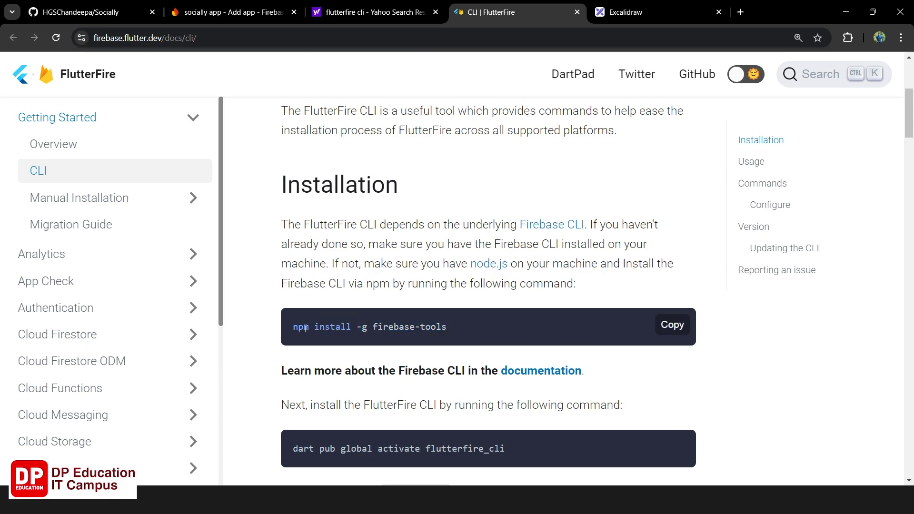
pyautogui.moveTo(310, 329); pyautogui.dragTo(292, 329)
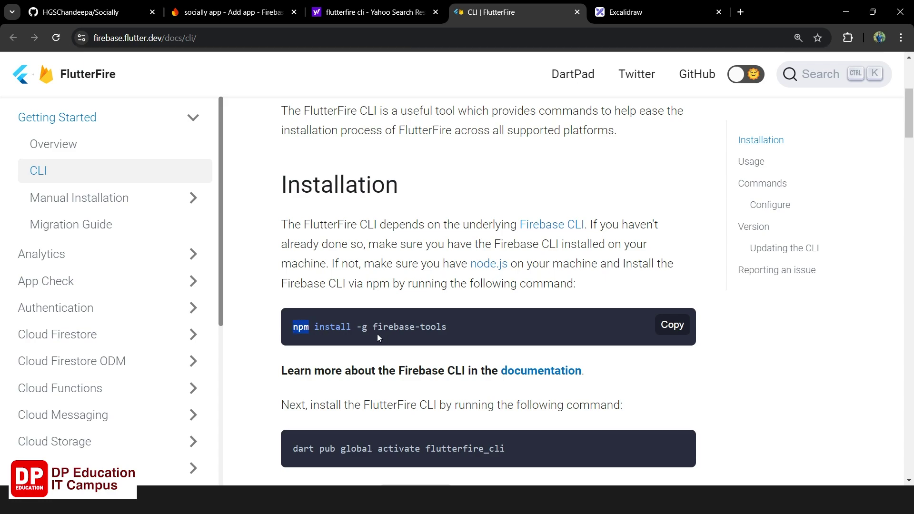
pyautogui.moveTo(373, 329); pyautogui.dragTo(459, 332)
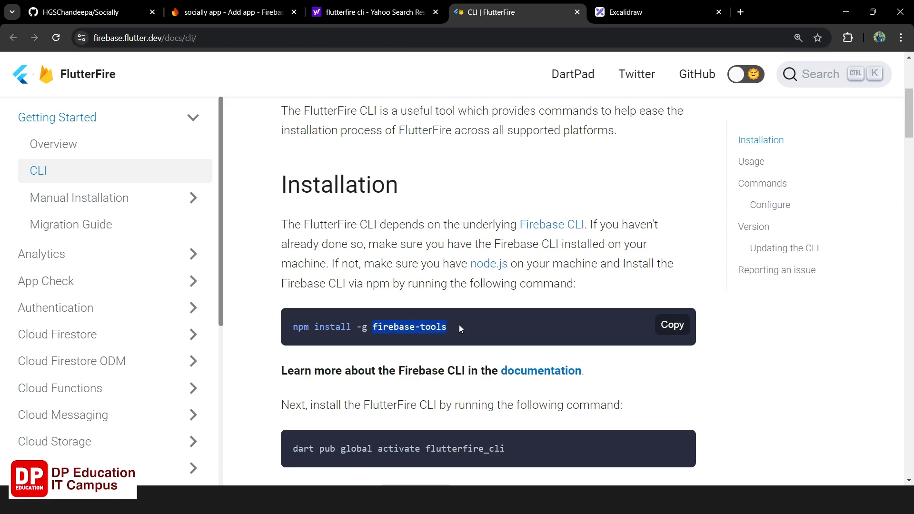
pyautogui.scroll(-4, 459, 326)
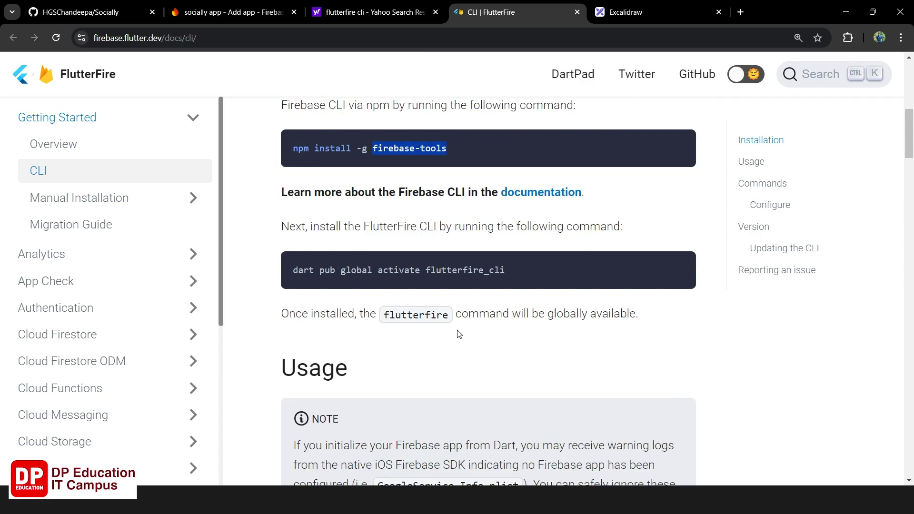
pyautogui.moveTo(498, 279)
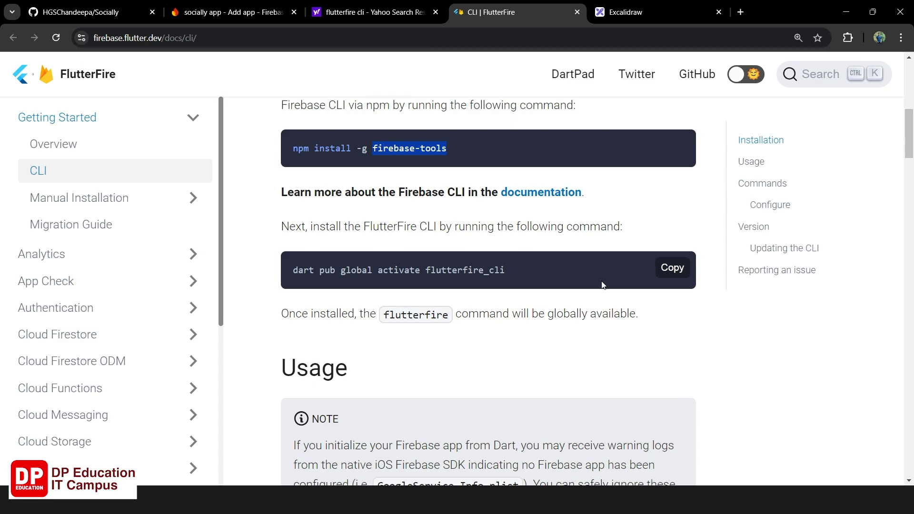
pyautogui.doubleClick(301, 269)
pyautogui.doubleClick(356, 269)
pyautogui.click(315, 272)
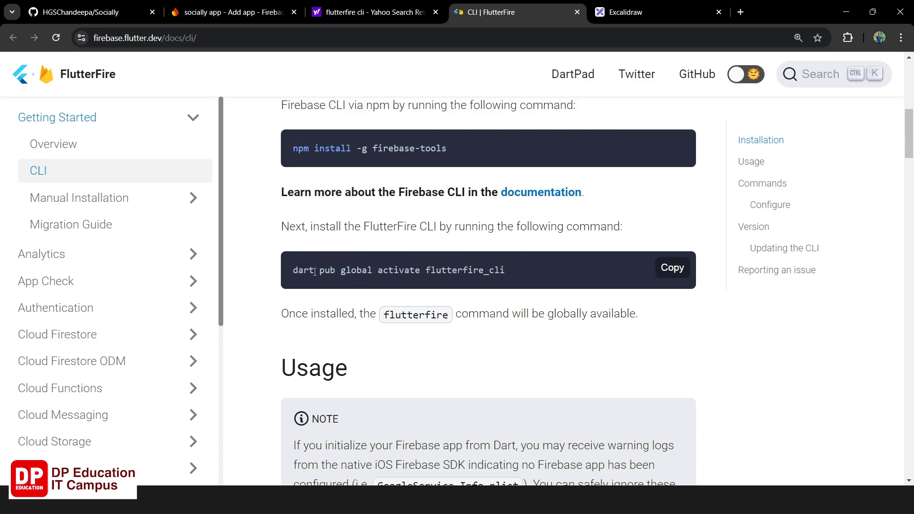
pyautogui.doubleClick(308, 270)
# Read through the Usage and Commands sections of the FlutterFire CLI documentation, covering flutterfire configure and Firebase initialization.
pyautogui.scroll(-3, 310, 271)
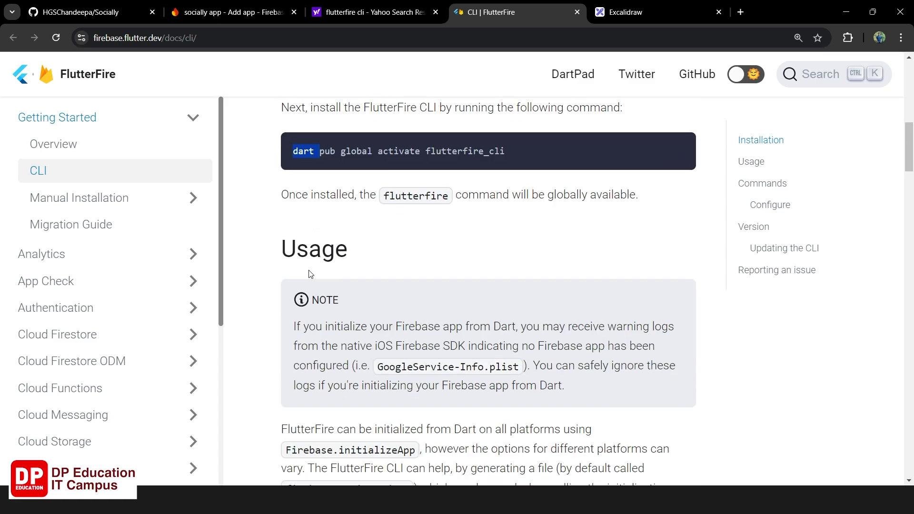
pyautogui.scroll(-2, 310, 273)
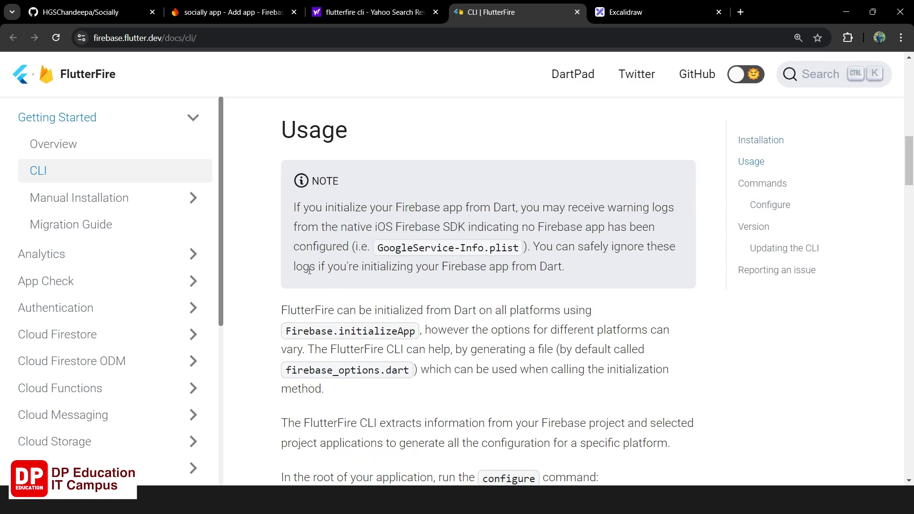
pyautogui.scroll(-5, 309, 271)
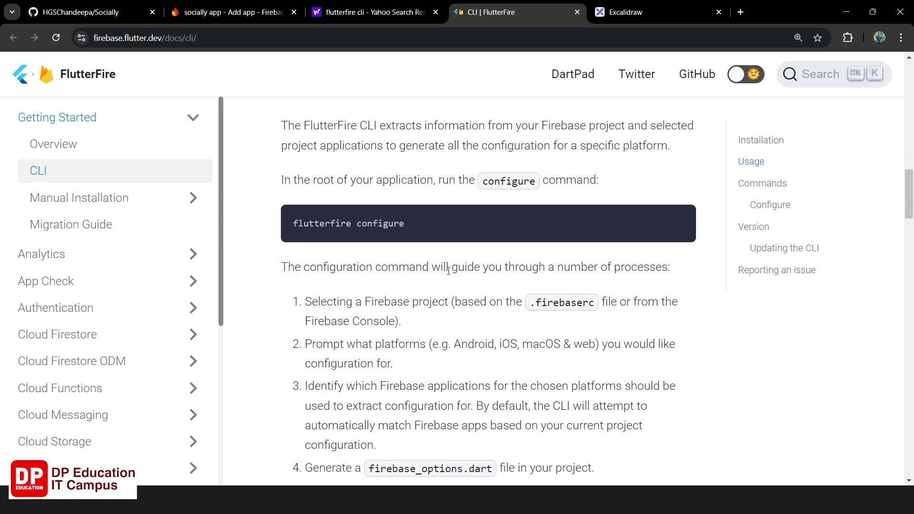
pyautogui.scroll(-3, 391, 223)
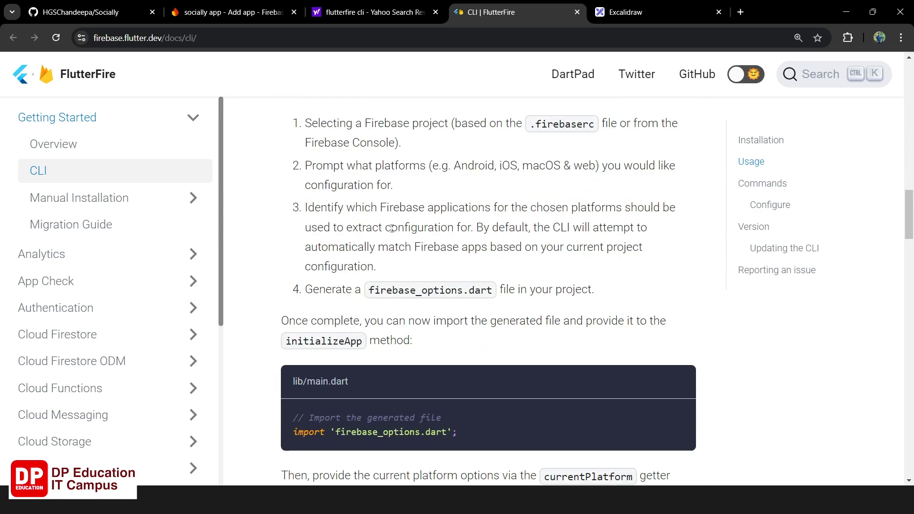
pyautogui.scroll(-8, 391, 229)
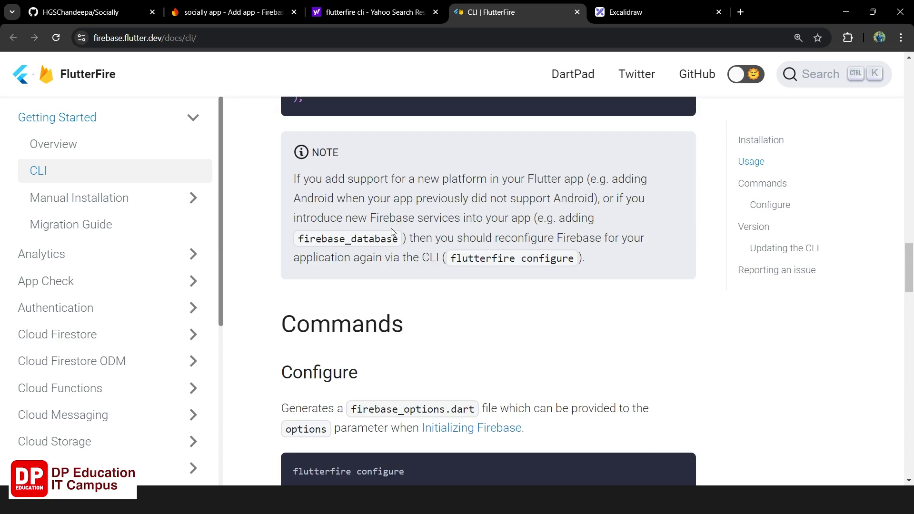
pyautogui.scroll(3, 390, 227)
pyautogui.scroll(-6, 391, 228)
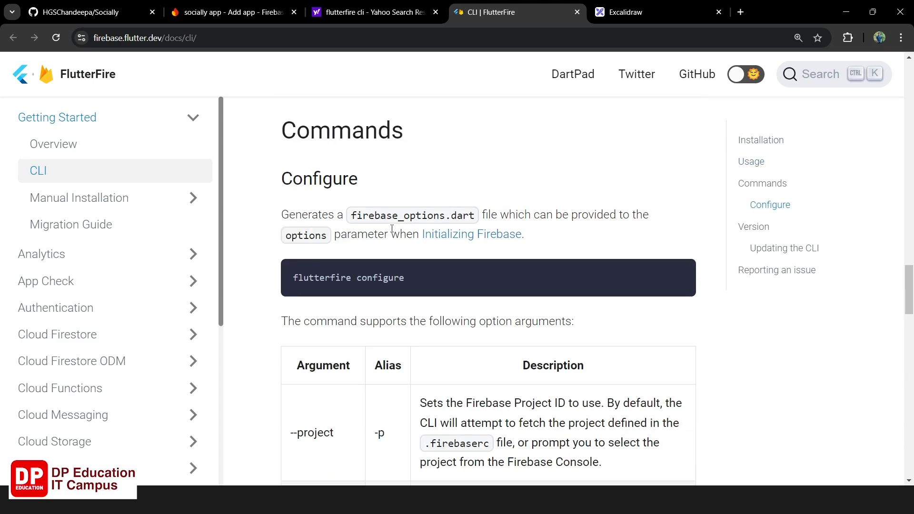
pyautogui.scroll(-5, 392, 229)
pyautogui.scroll(10, 392, 228)
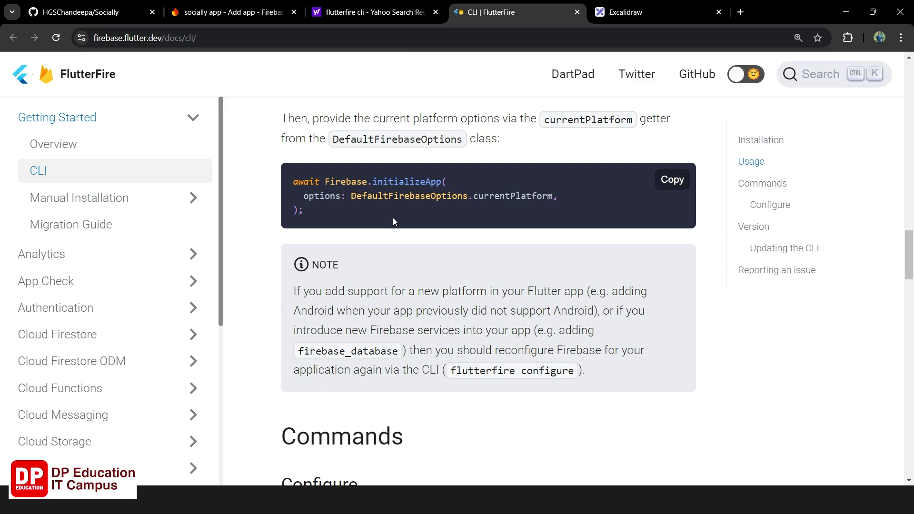
# Return to the Firebase console's Flutter setup, advance to Install and run the FlutterFire CLI, and highlight the dart pub global activate flutterfire_cli command.
pyautogui.click(248, 14)
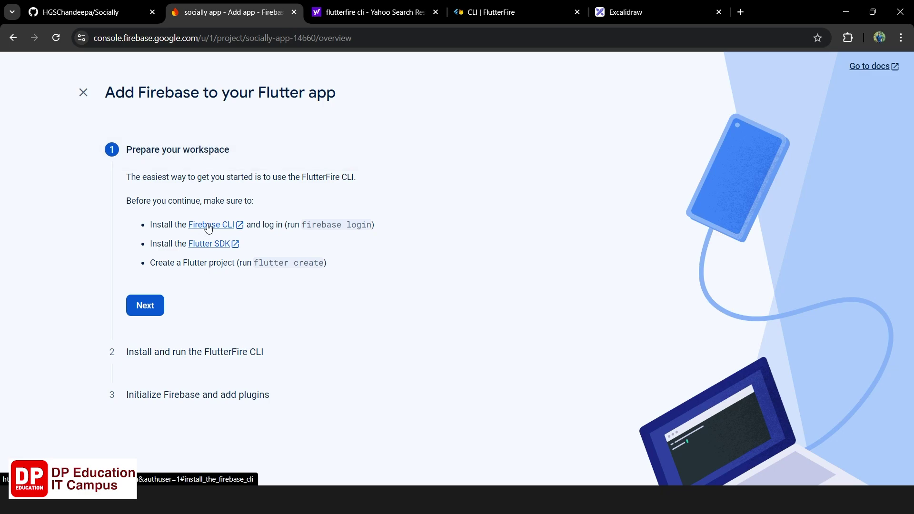
pyautogui.click(155, 305)
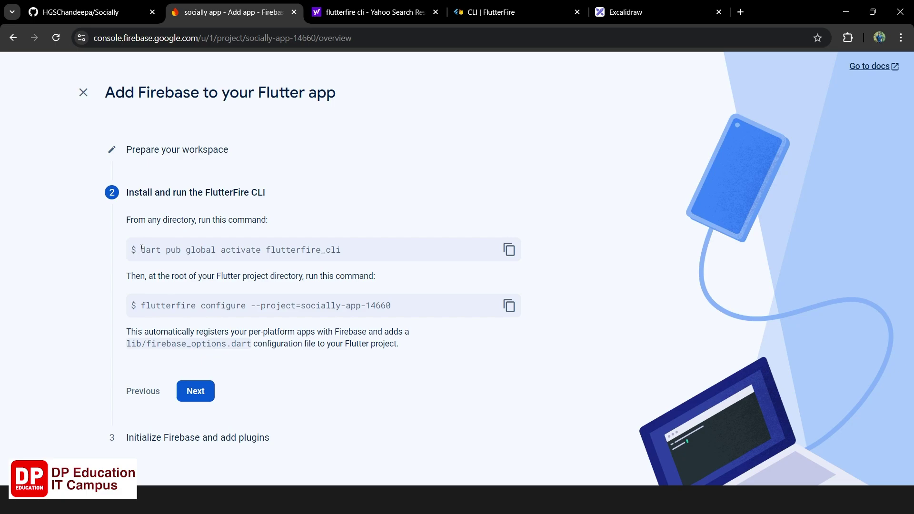
pyautogui.moveTo(142, 250); pyautogui.dragTo(343, 254)
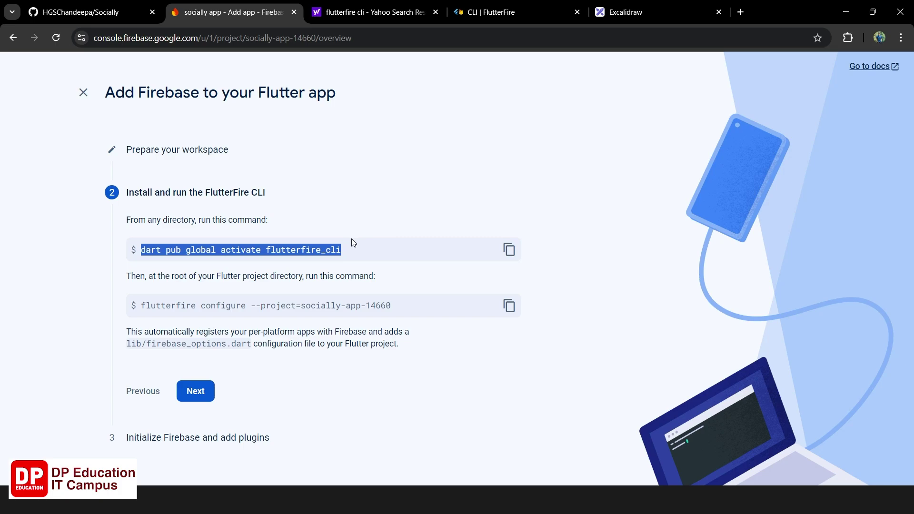
# Copy the command flutterfire configure --project=socially-app-14660 from the Firebase setup page, and highlight its project argument.
pyautogui.click(172, 308)
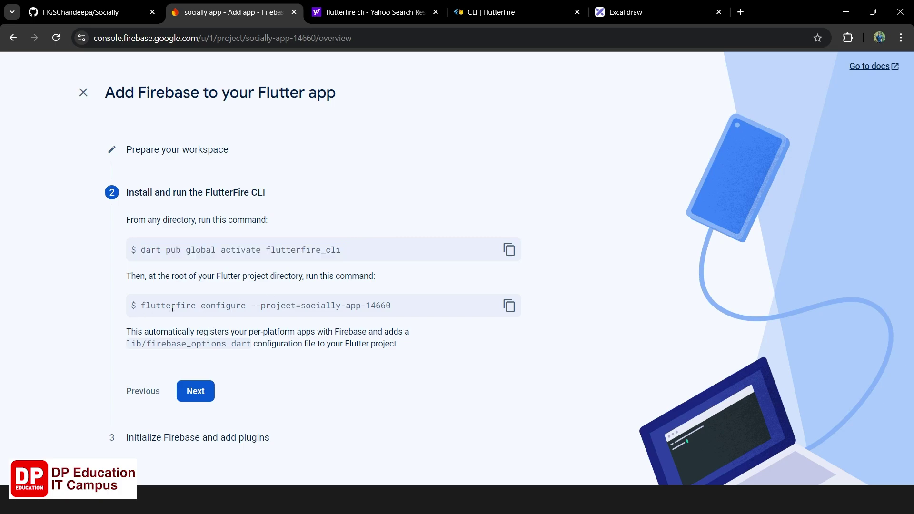
pyautogui.moveTo(140, 307); pyautogui.dragTo(400, 319)
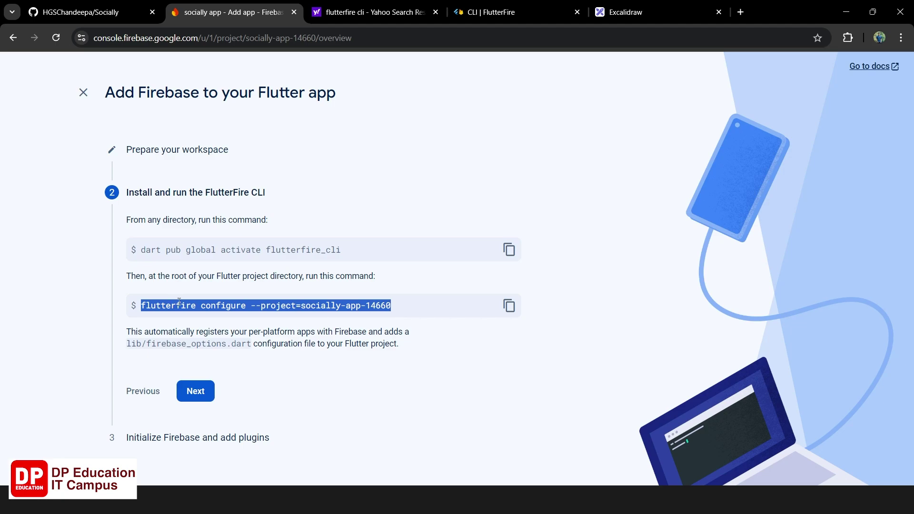
pyautogui.click(239, 304)
pyautogui.moveTo(245, 305); pyautogui.dragTo(122, 301)
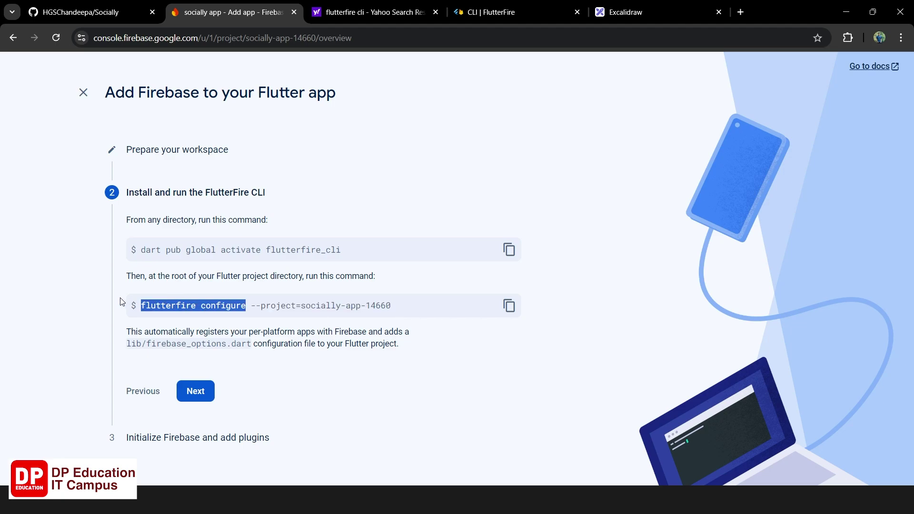
pyautogui.doubleClick(279, 250)
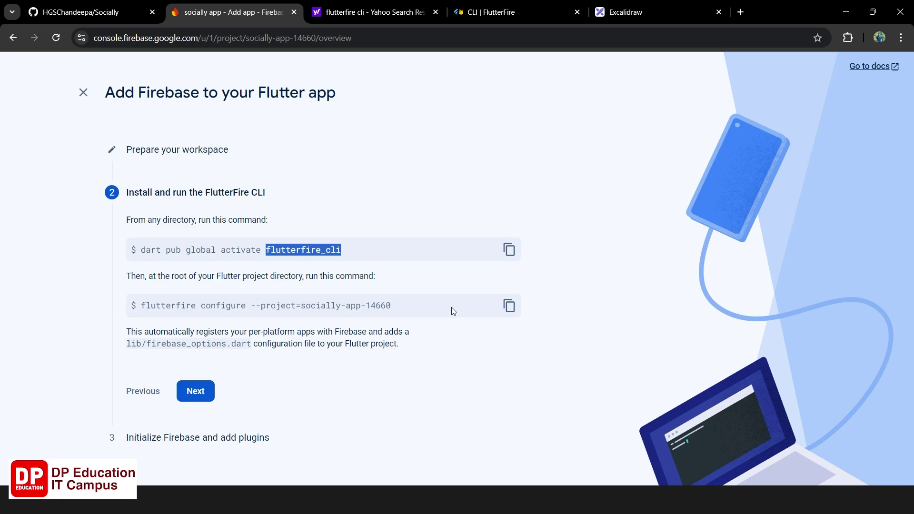
pyautogui.click(508, 306)
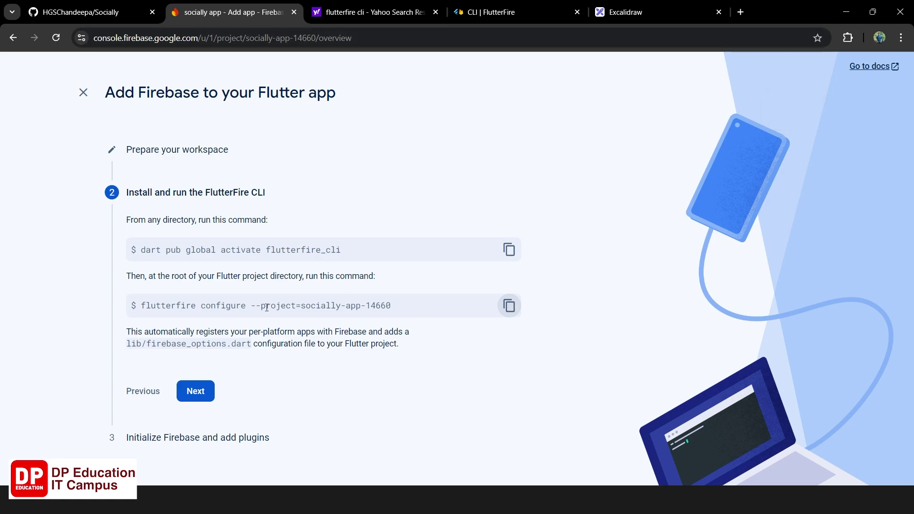
pyautogui.moveTo(261, 306); pyautogui.dragTo(391, 307)
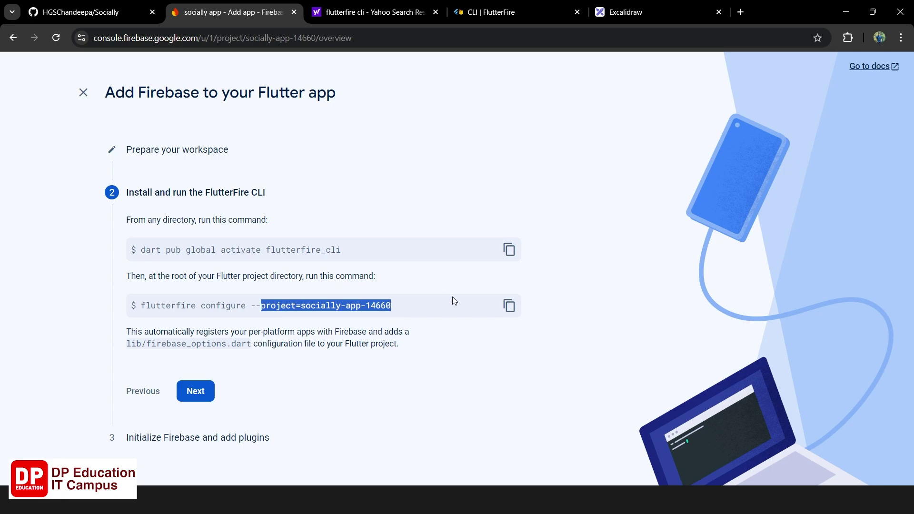
# Copy the project configuration command, switch to Visual Studio Code and run flutterfire configure --project=socially-app-14660 in the terminal.
pyautogui.click(509, 306)
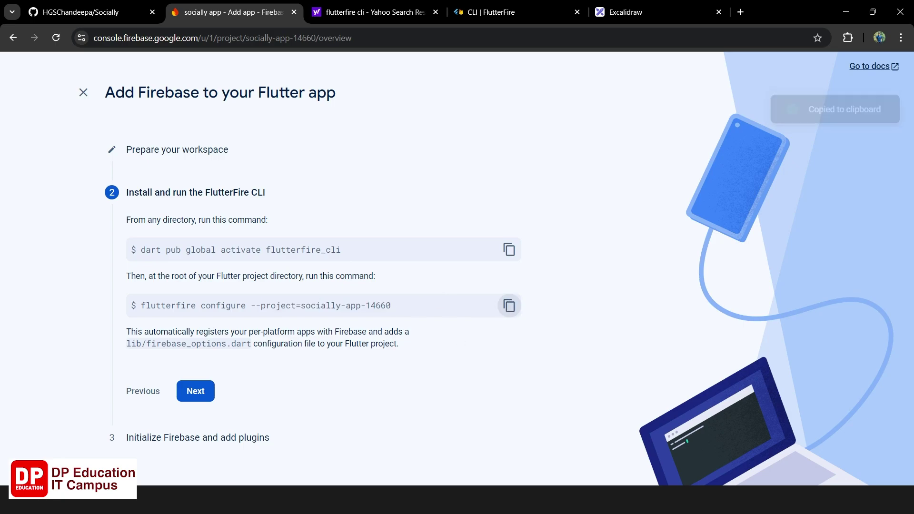
pyautogui.hotkey('alt', 'Tab')
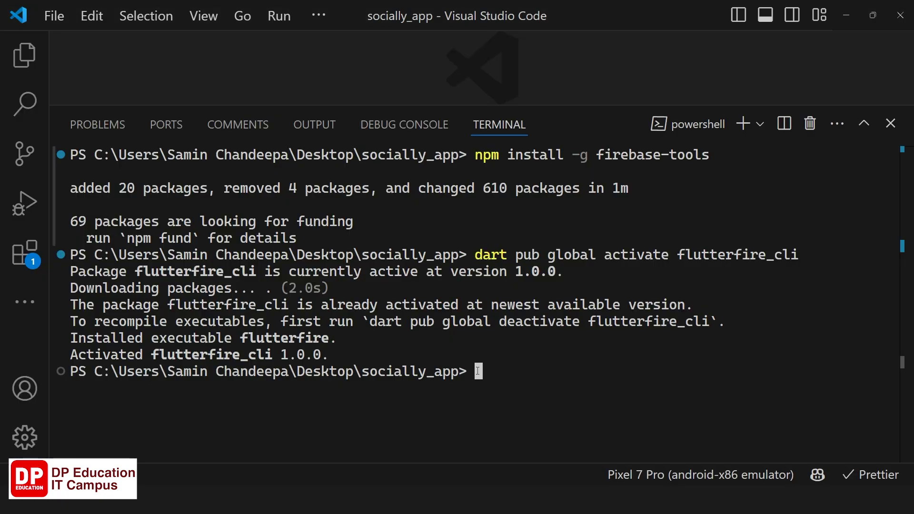
pyautogui.hotkey('ctrl', 'v')
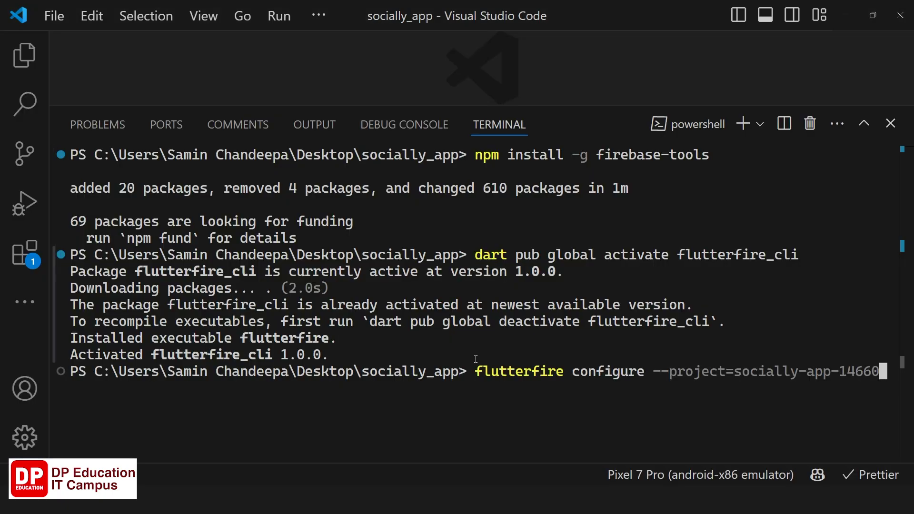
pyautogui.press('Return')
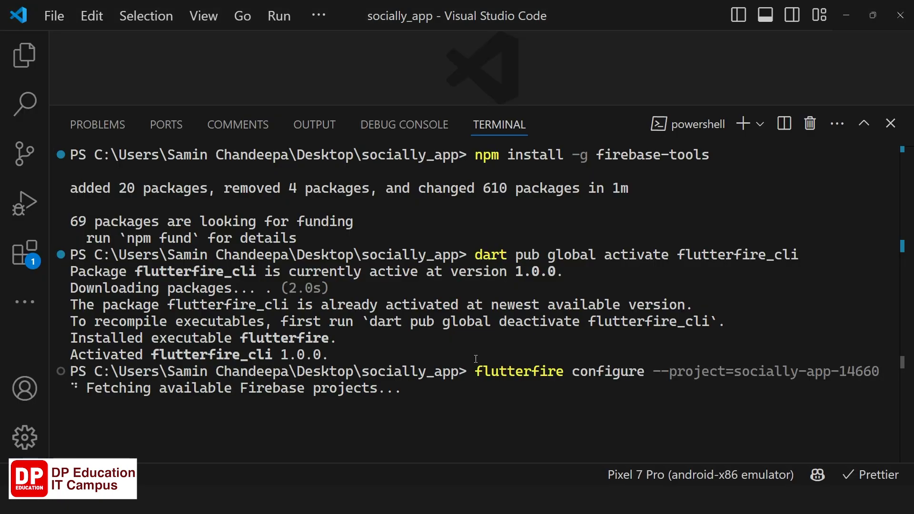
pyautogui.doubleClick(503, 372)
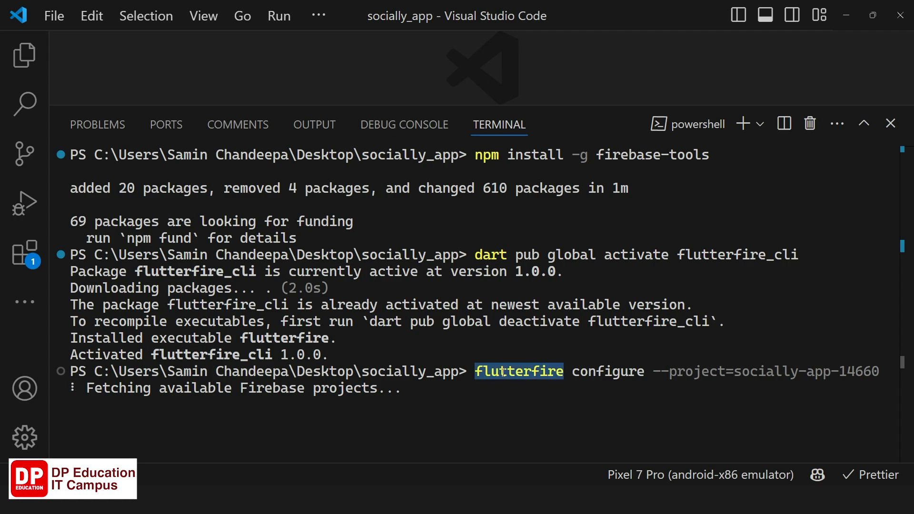
pyautogui.moveTo(467, 255); pyautogui.dragTo(807, 255)
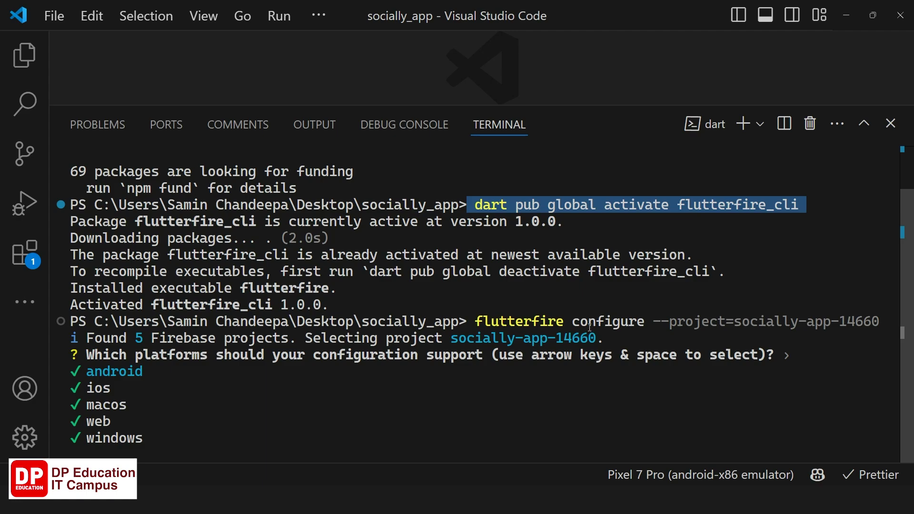
# Deselect macos and windows in the platform prompt and confirm android, ios and web as the supported platforms.
pyautogui.moveTo(85, 352); pyautogui.dragTo(484, 356)
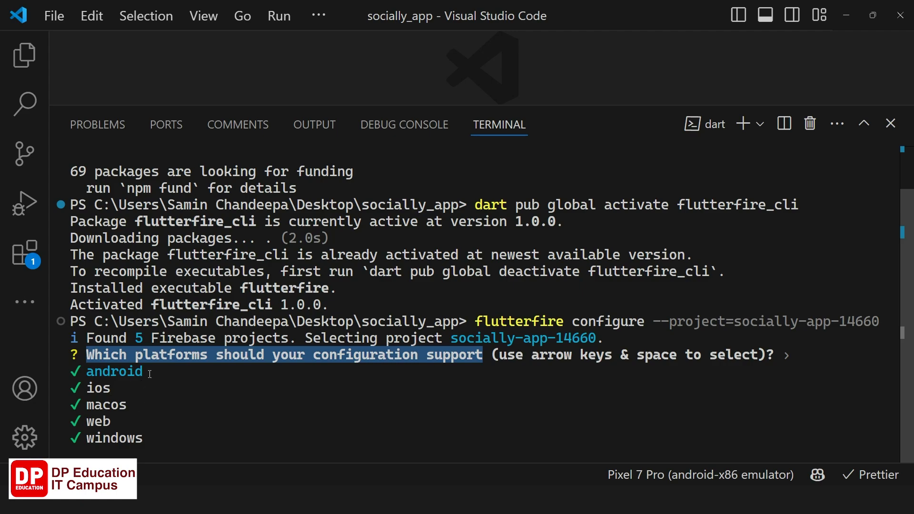
pyautogui.press('Down')
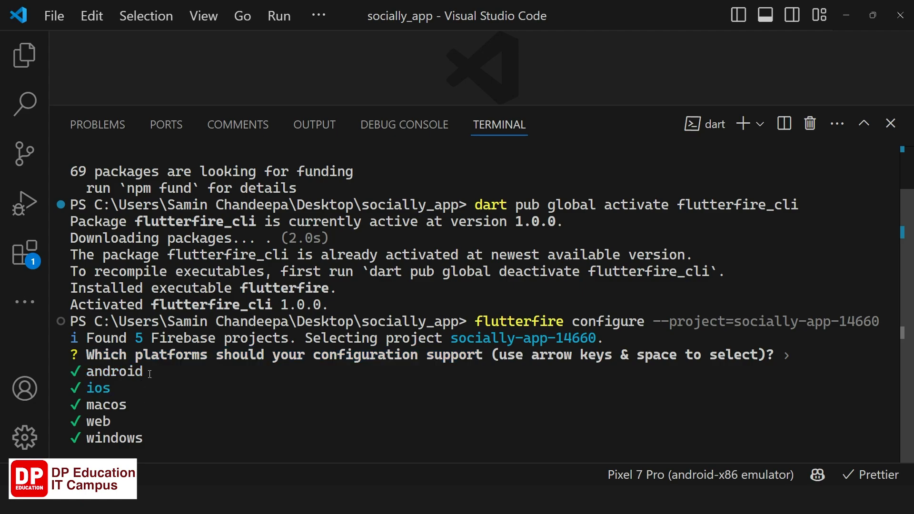
pyautogui.press('Up')
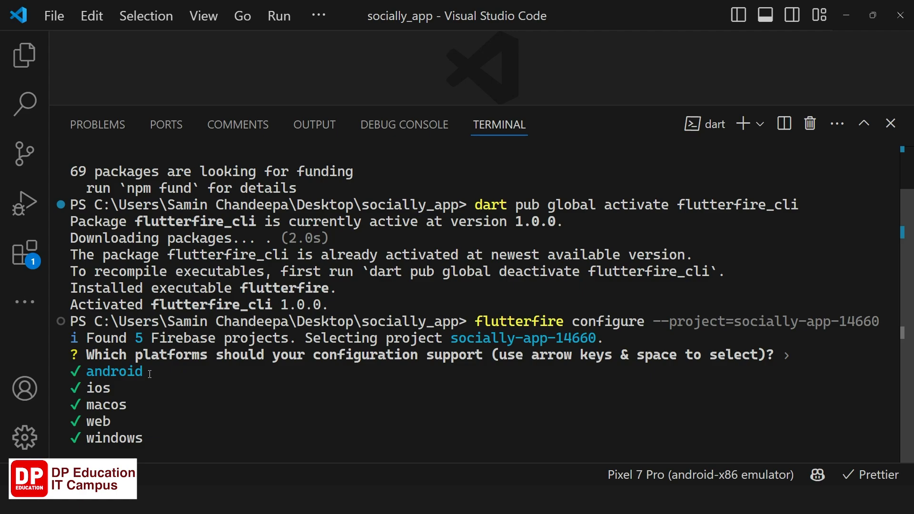
pyautogui.press('Down')
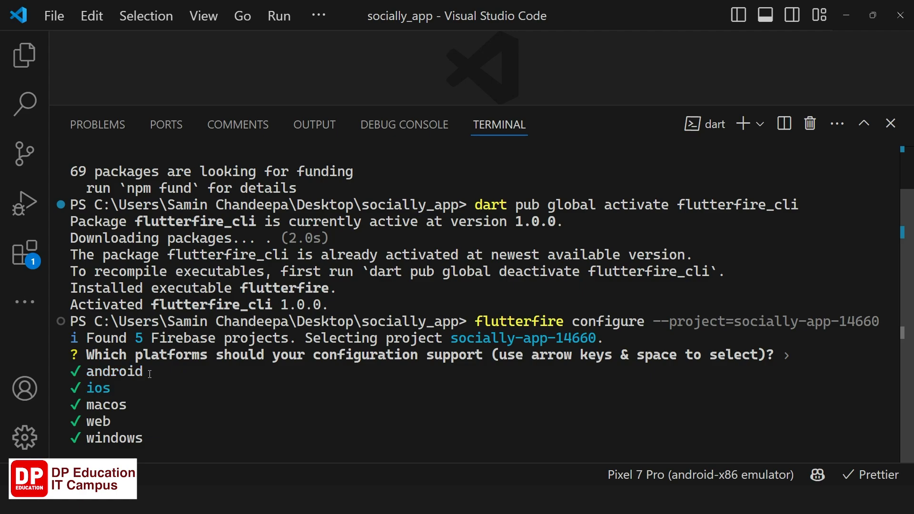
pyautogui.press('Down')
pyautogui.press('space')
pyautogui.press('Down')
pyautogui.press('space')
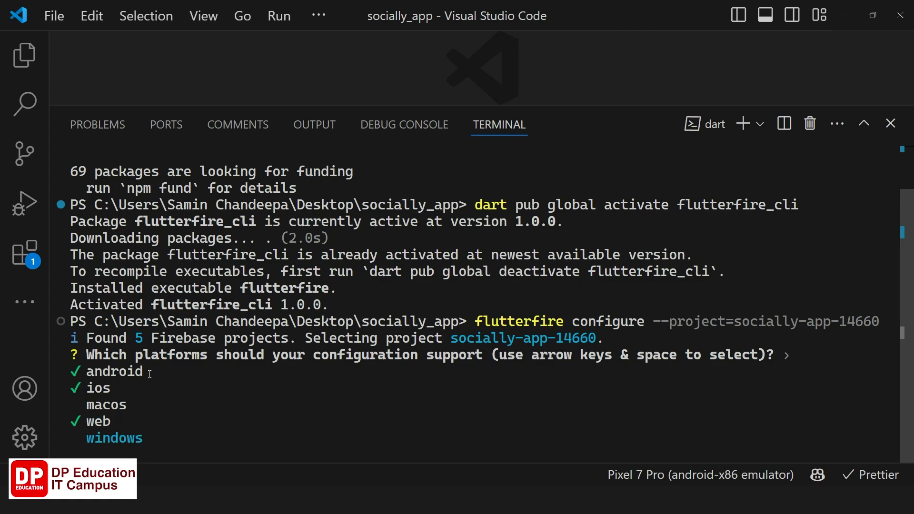
pyautogui.press('Down')
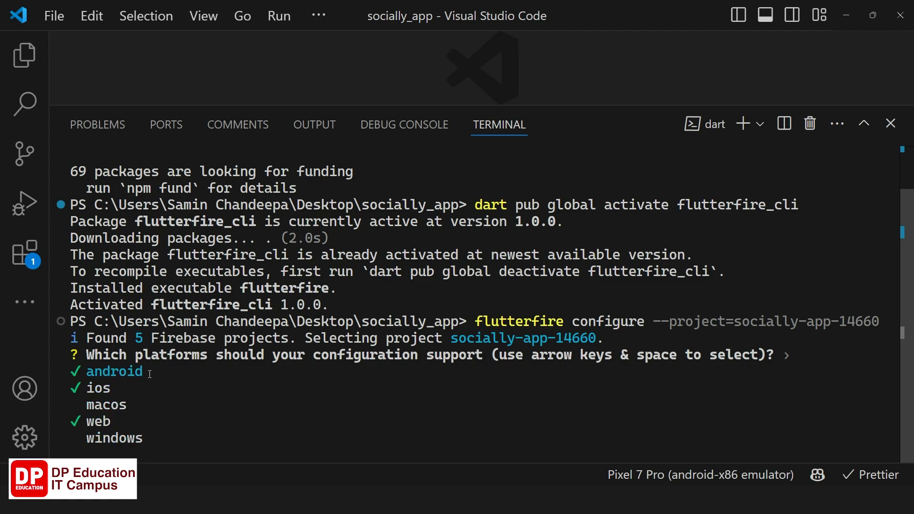
pyautogui.press('Down')
pyautogui.press('Down')
pyautogui.press('Down')
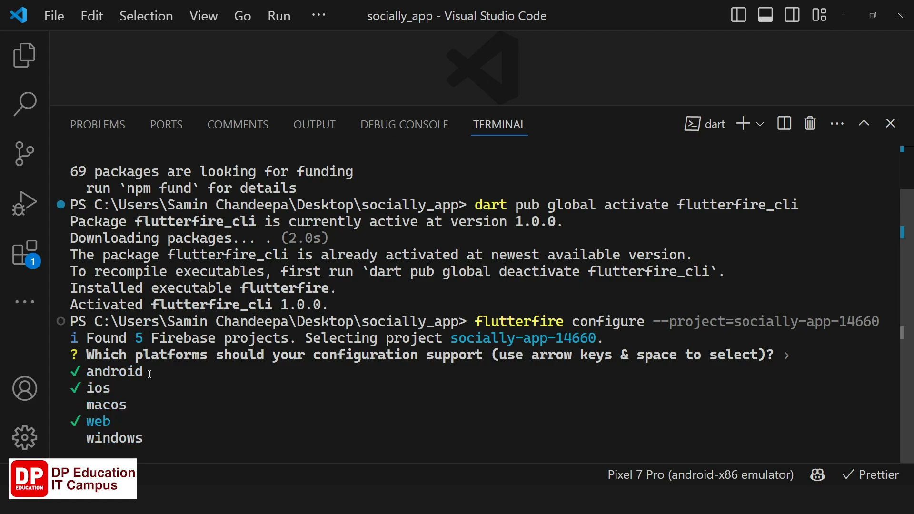
pyautogui.press('Return')
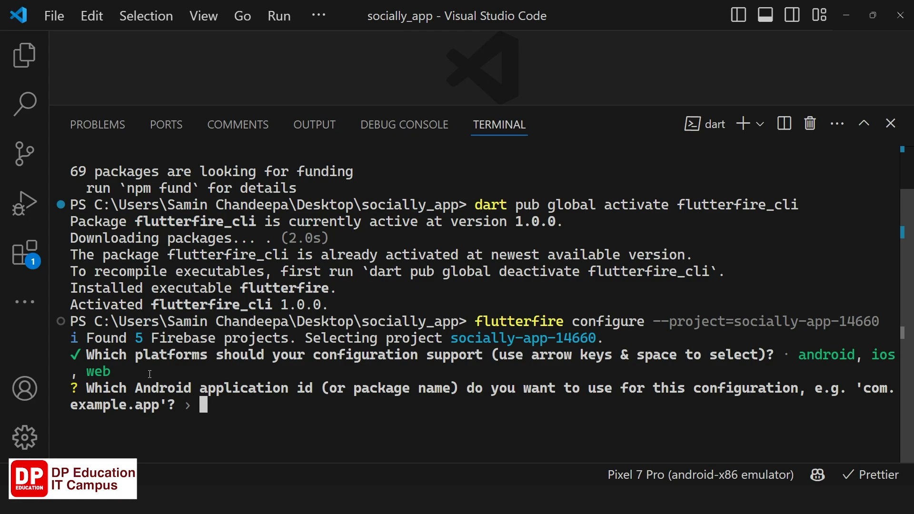
# Open the build.gradle file from the project's android/app folder and hide the file explorer.
pyautogui.hotkey('ctrl', '-')
pyautogui.hotkey('ctrl', '-')
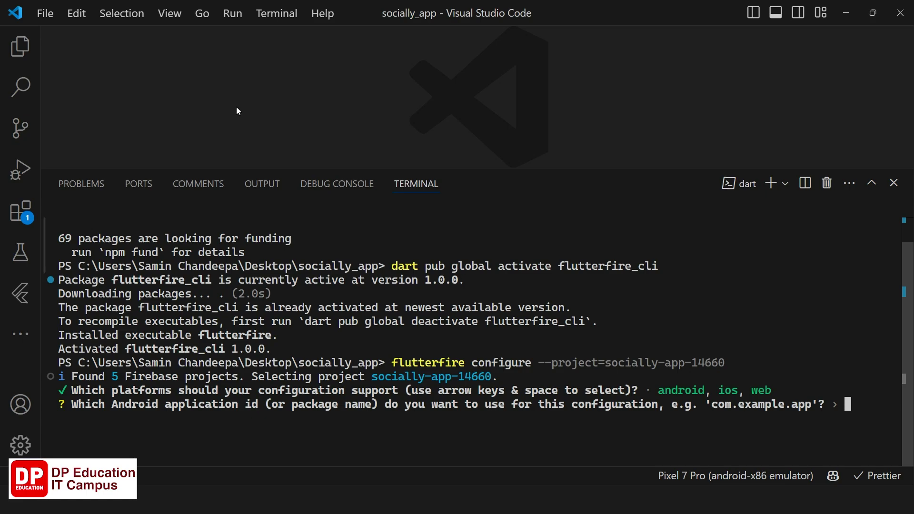
pyautogui.click(19, 49)
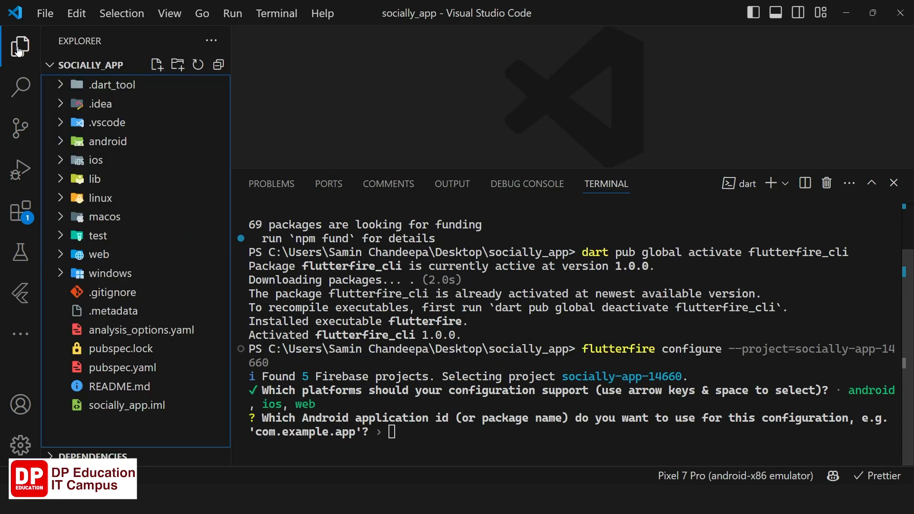
pyautogui.click(126, 145)
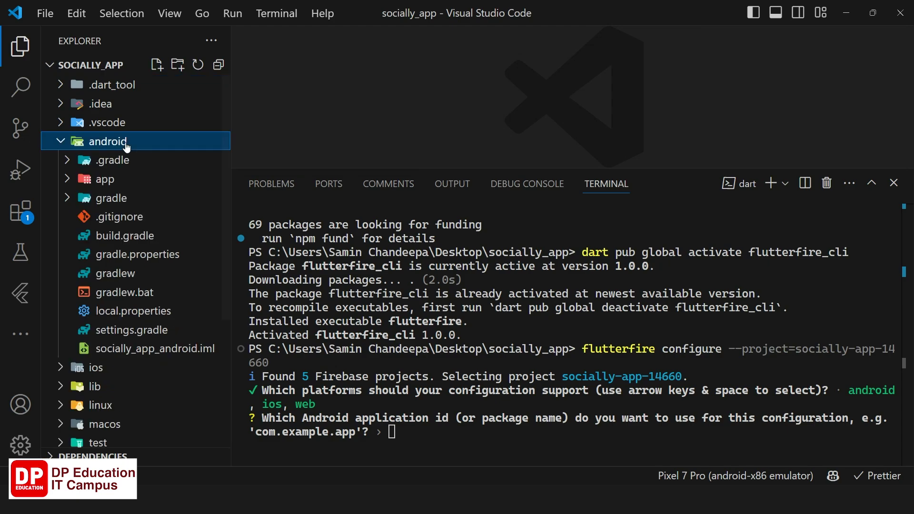
pyautogui.click(125, 179)
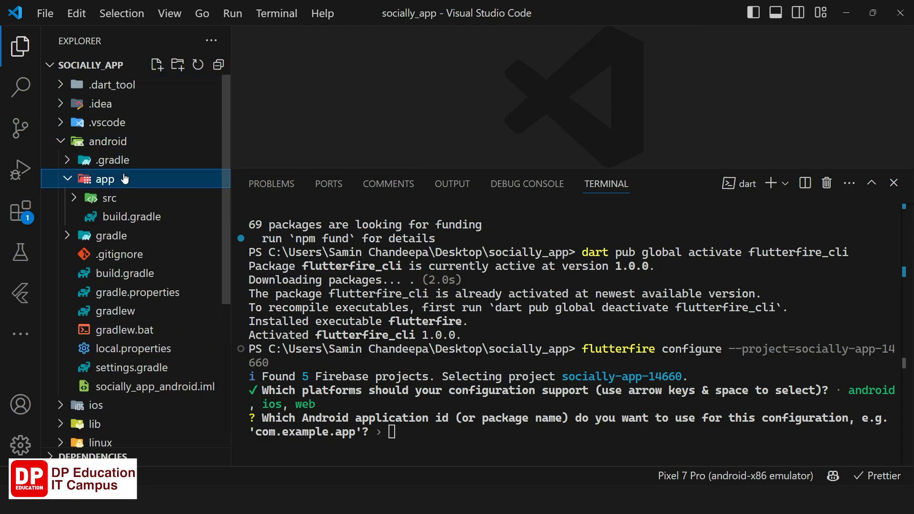
pyautogui.click(132, 216)
pyautogui.click(31, 50)
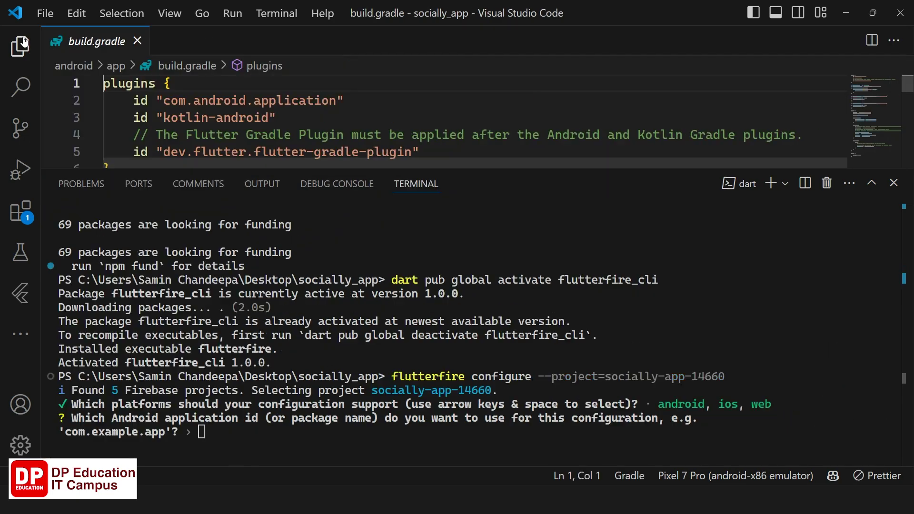
# Enlarge the code area and select the namespace value com.example.socially_app in the android block of build.gradle.
pyautogui.moveTo(272, 167); pyautogui.dragTo(273, 269)
pyautogui.scroll(-6, 272, 203)
pyautogui.scroll(-1, 272, 204)
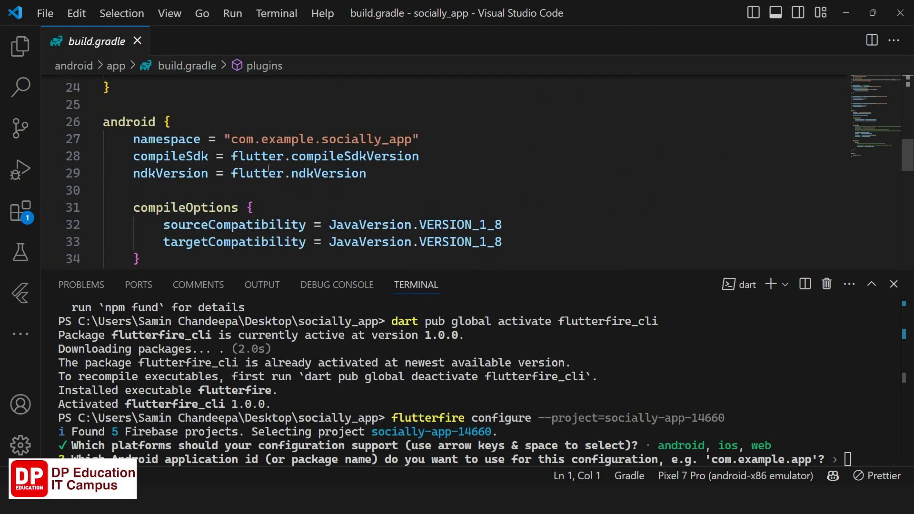
pyautogui.click(231, 140)
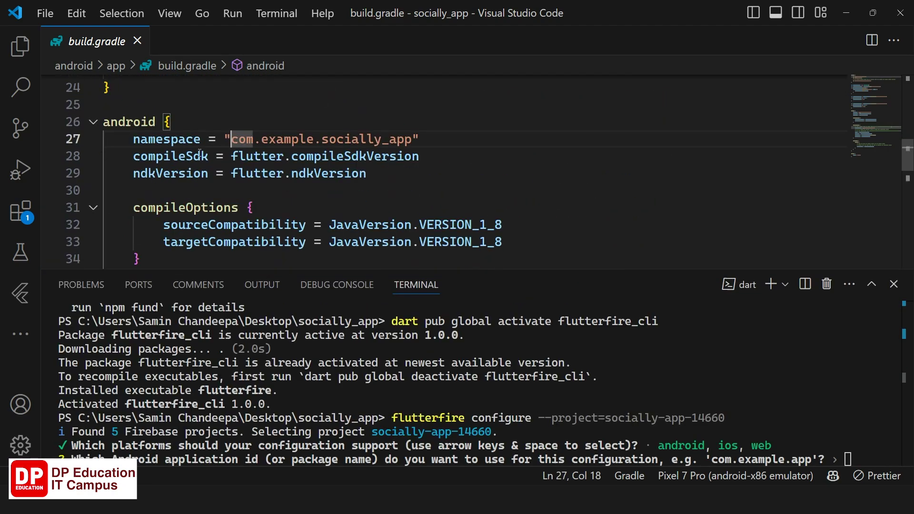
pyautogui.keyDown('shift'); pyautogui.click(412, 140); pyautogui.keyUp('shift')
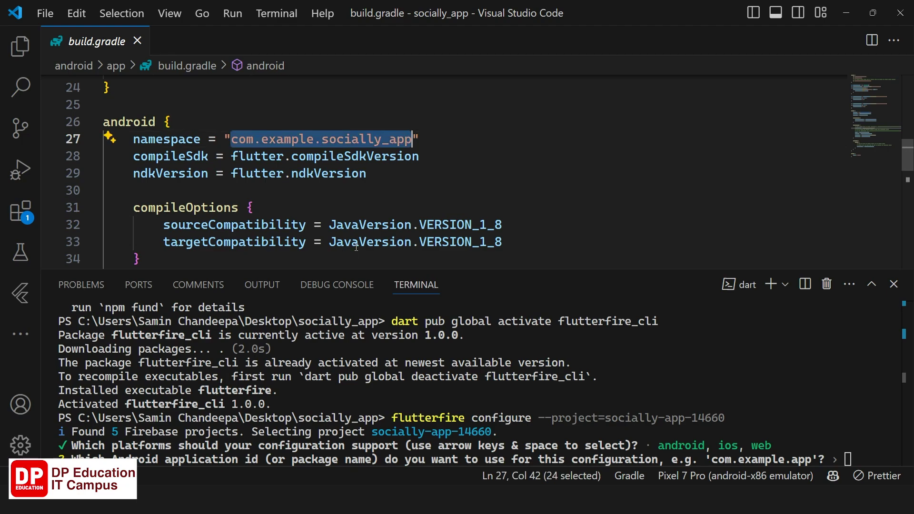
# Enlarge the terminal, abort the running FlutterFire configuration, and clear the terminal with cls.
pyautogui.hotkey('ctrl', '=')
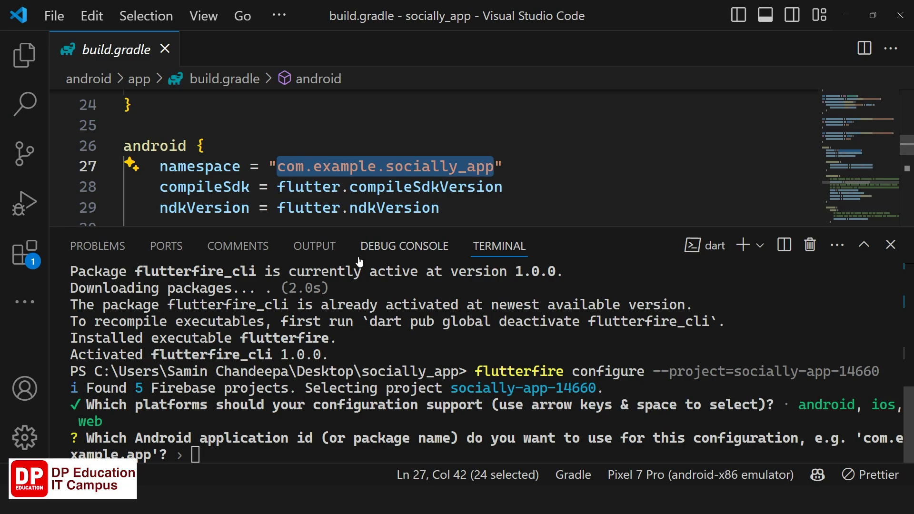
pyautogui.moveTo(357, 226); pyautogui.dragTo(369, 77)
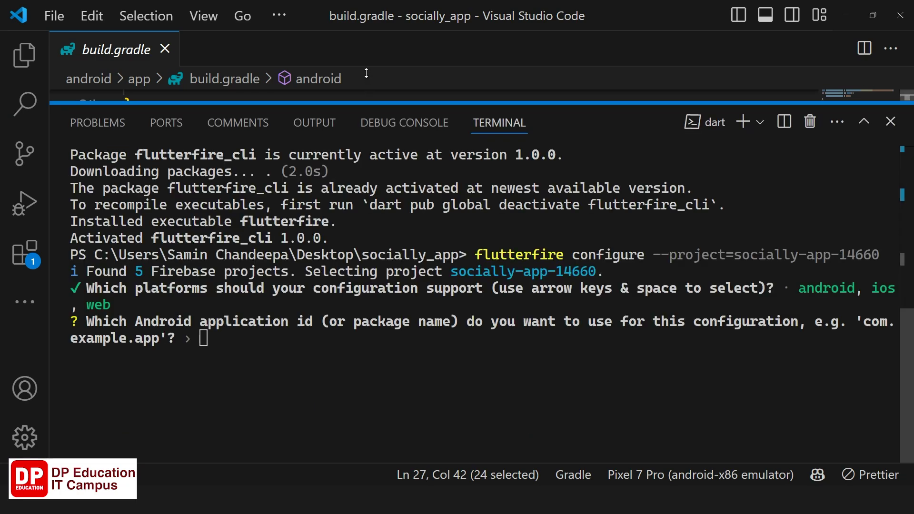
pyautogui.click(282, 346)
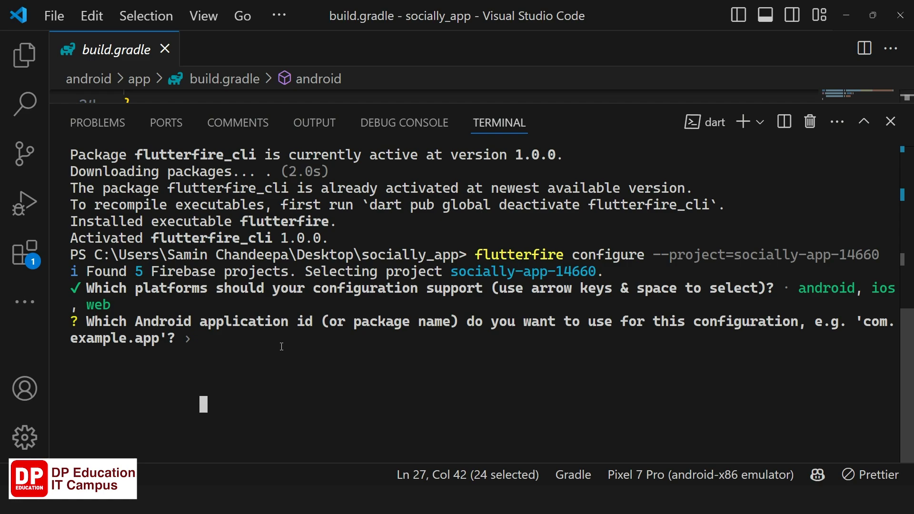
pyautogui.hotkey('ctrl', 'c')
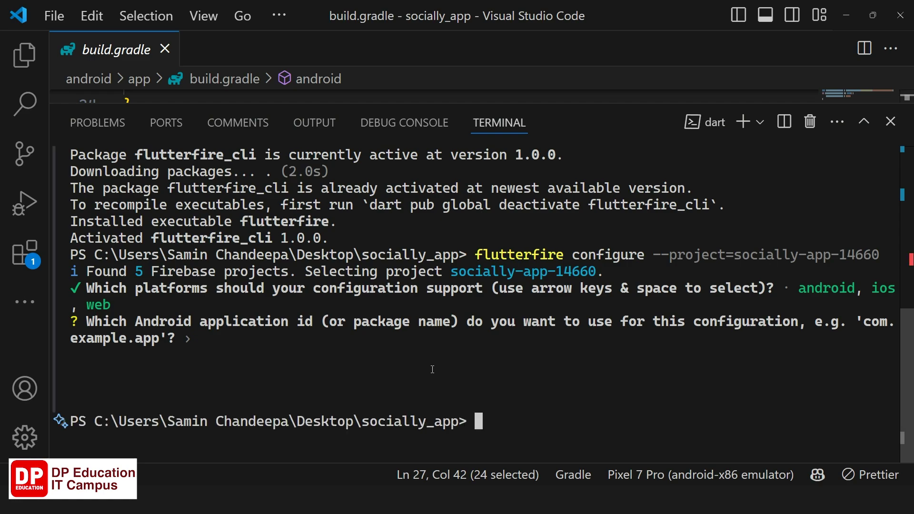
pyautogui.write('cls')
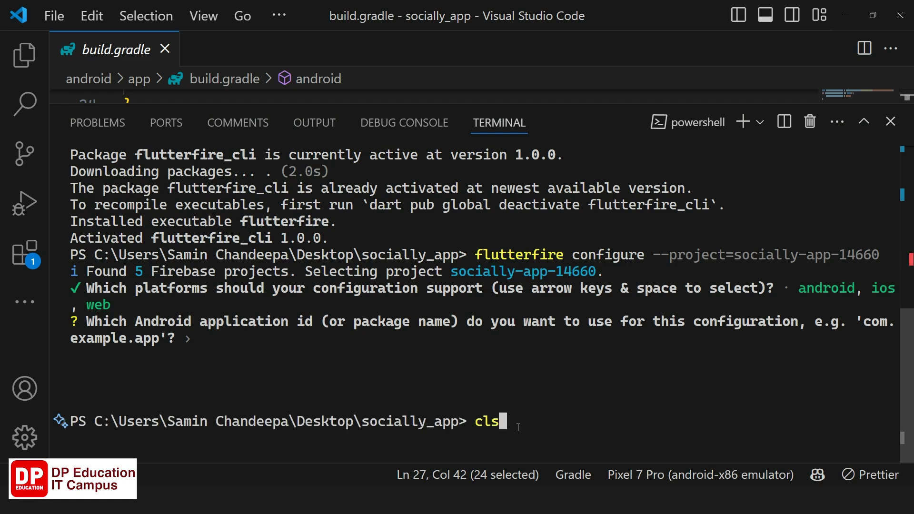
pyautogui.press('Return')
# Rerun flutterfire configure --project=socially-app-14660 and resize the terminal so the build.gradle namespace line shows above it.
pyautogui.press('Up')
pyautogui.press('Up')
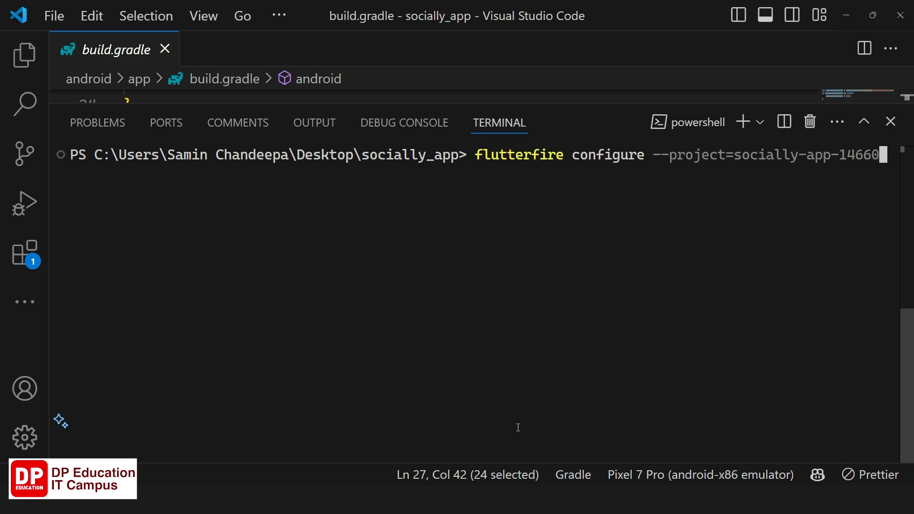
pyautogui.press('Return')
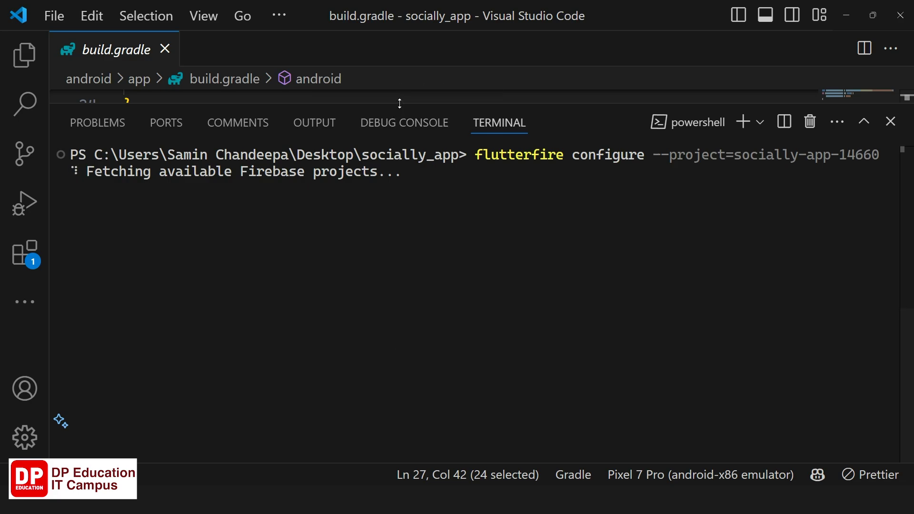
pyautogui.moveTo(398, 103); pyautogui.dragTo(374, 199)
pyautogui.scroll(-1, 373, 144)
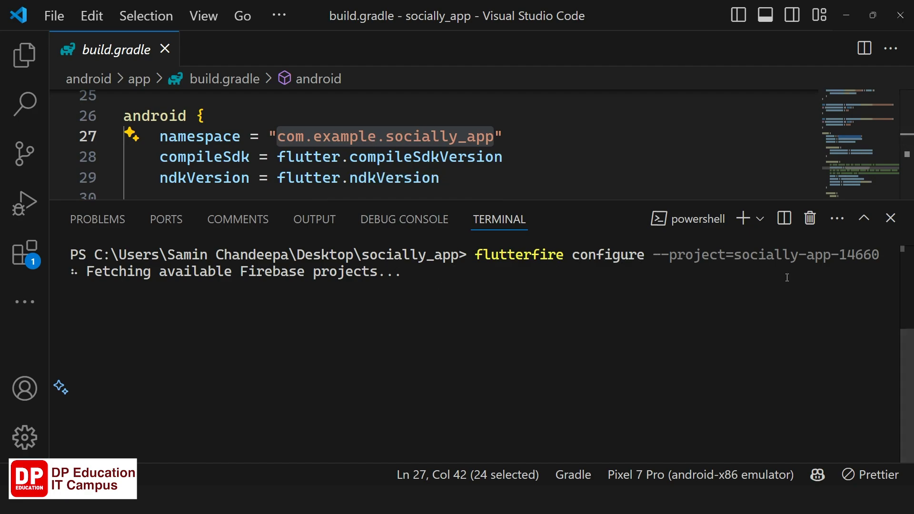
# Configure support for android, ios and web only by excluding macos and windows, and confirm the platform choice.
pyautogui.press('Down')
pyautogui.press('Down')
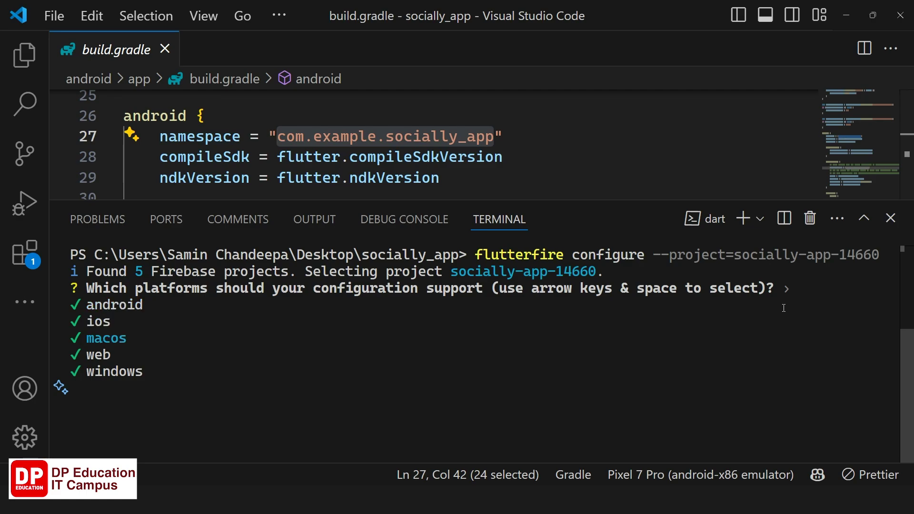
pyautogui.press('space')
pyautogui.press('Down')
pyautogui.press('Down')
pyautogui.press('space')
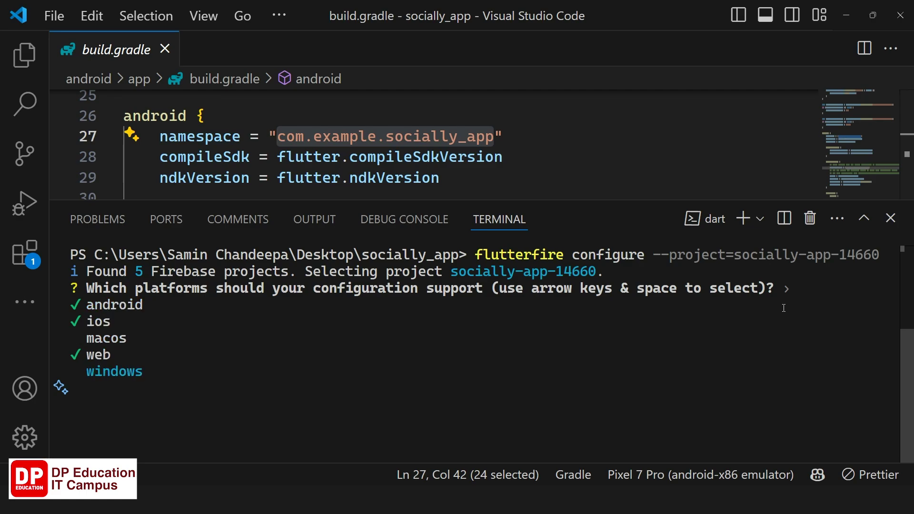
pyautogui.press('Return')
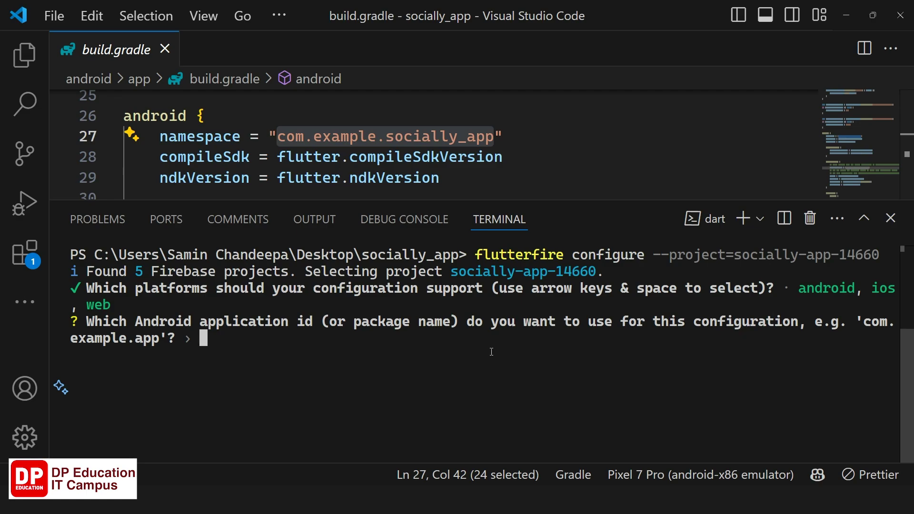
# Enter com.example.socially_app as the Android application id for the FlutterFire configuration, and permanently decline Java classpath synchronization.
pyautogui.write('com')
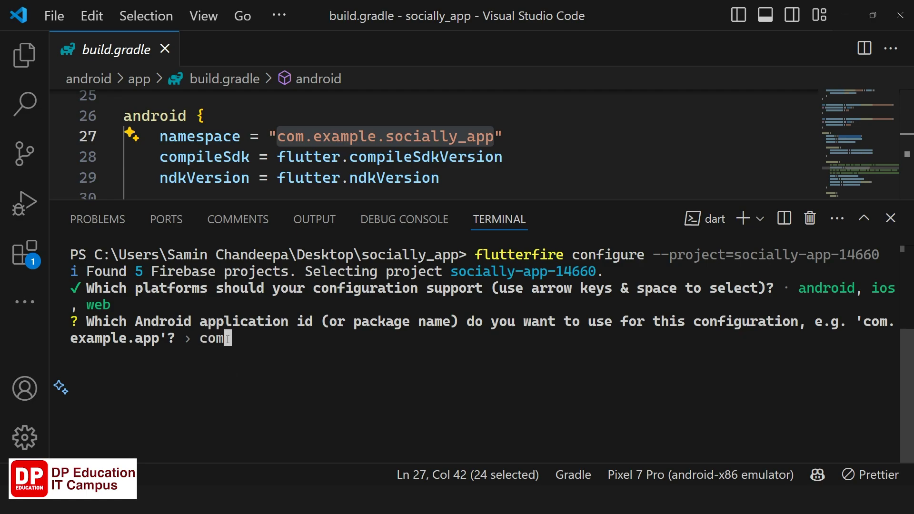
pyautogui.write('.')
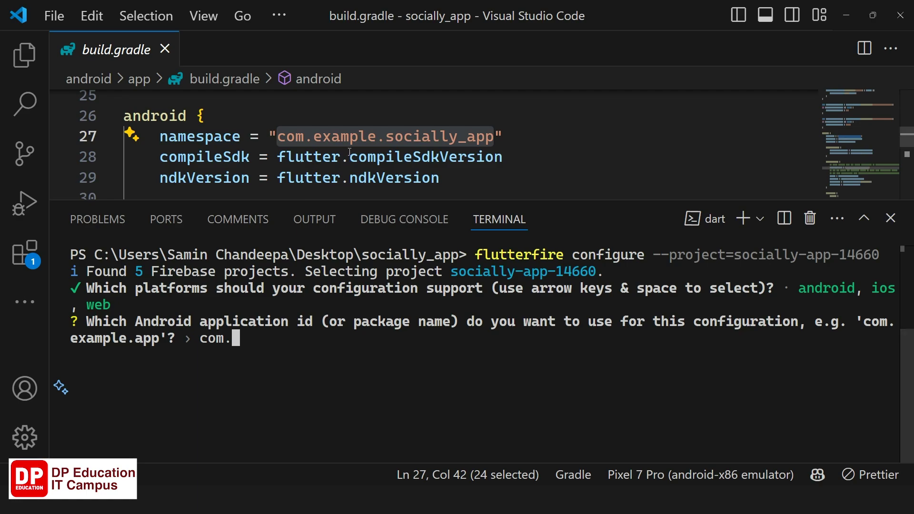
pyautogui.write('e')
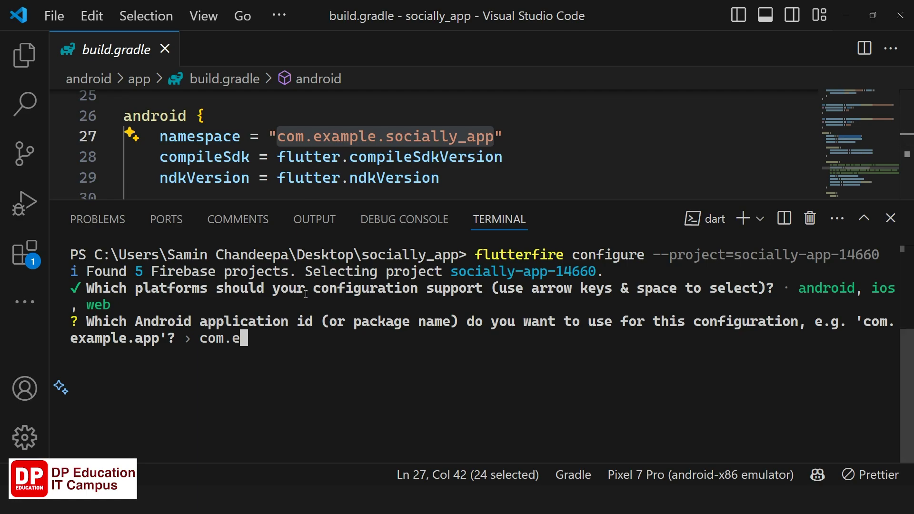
pyautogui.write('xample')
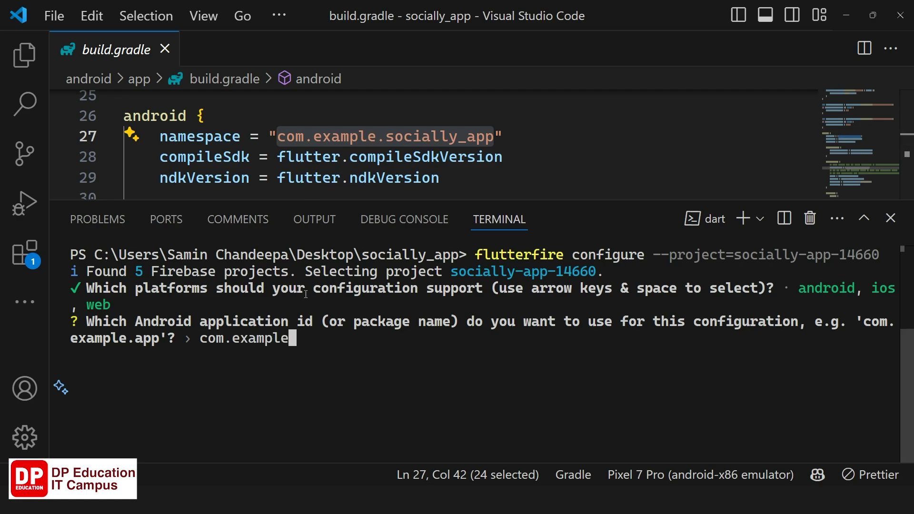
pyautogui.write('.s')
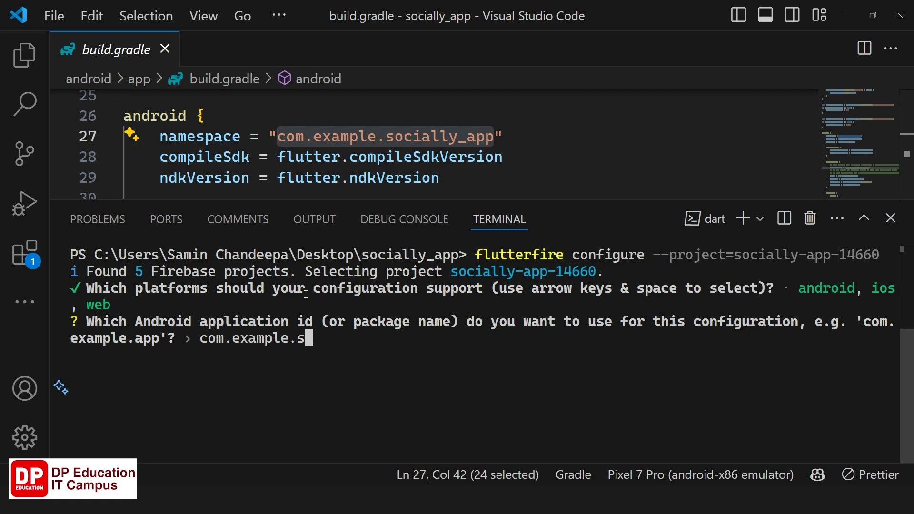
pyautogui.write('ociall')
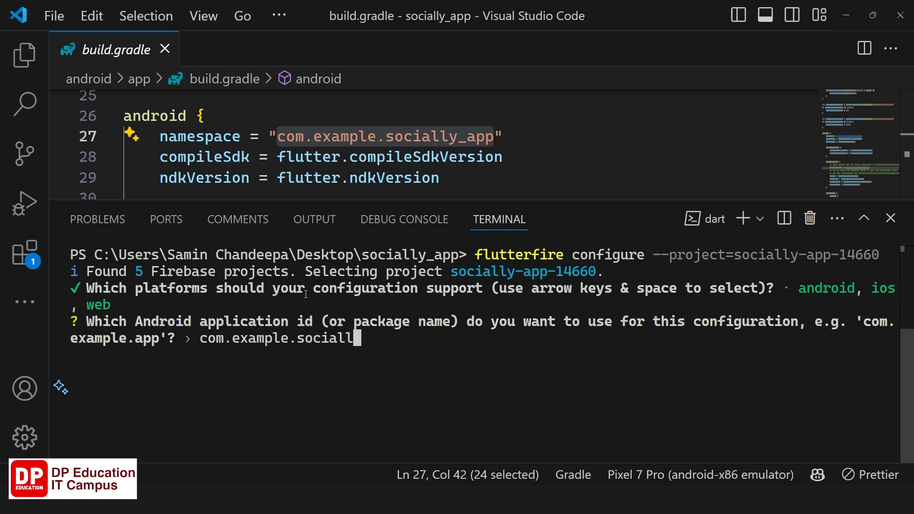
pyautogui.write('y_app')
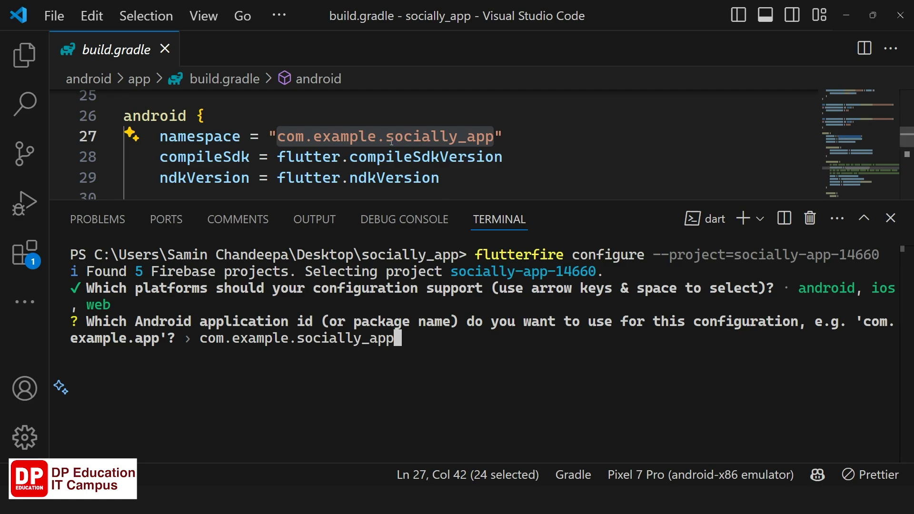
pyautogui.press('Return')
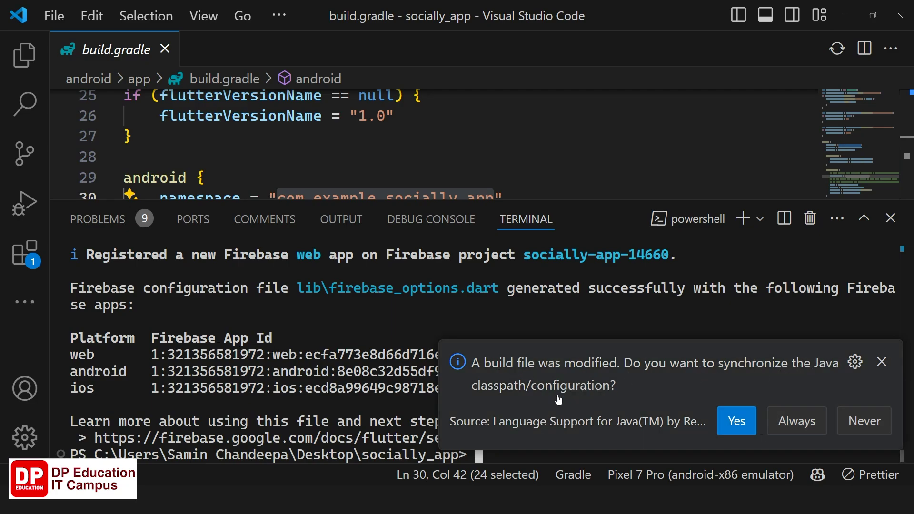
pyautogui.click(850, 421)
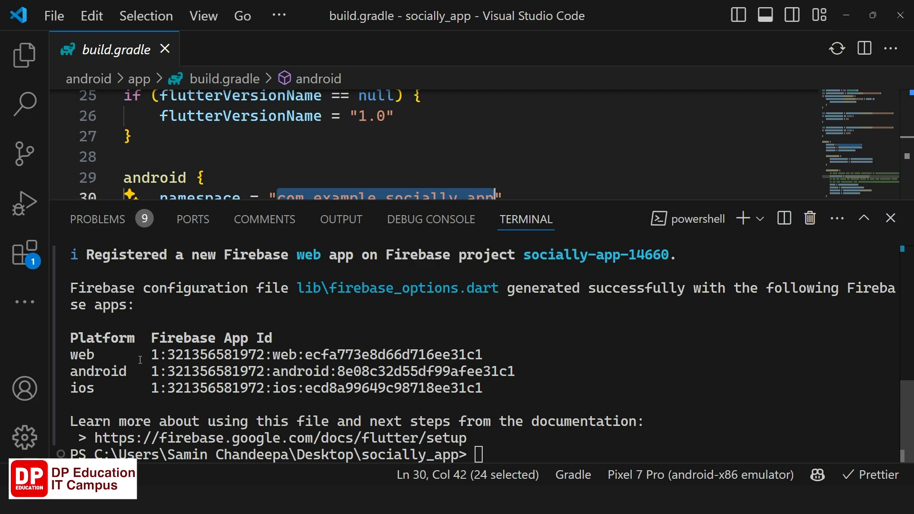
# Examine the web, android and ios platforms and their Firebase App Ids in the terminal output.
pyautogui.doubleClick(87, 357)
pyautogui.doubleClick(92, 371)
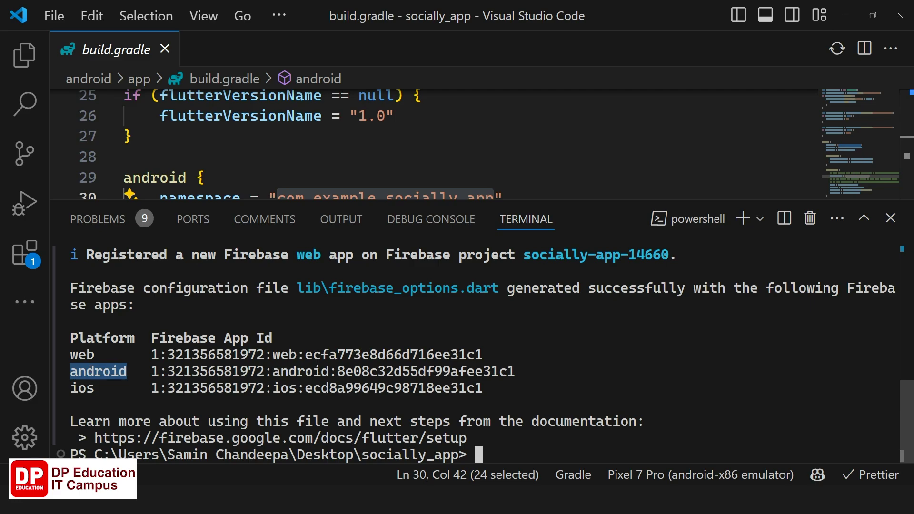
pyautogui.click(84, 389)
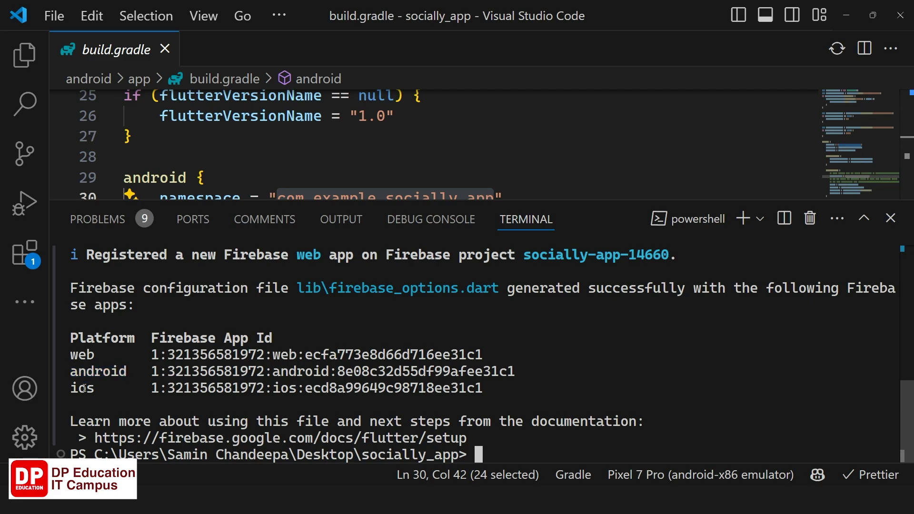
pyautogui.doubleClick(84, 388)
pyautogui.click(235, 362)
pyautogui.moveTo(144, 358); pyautogui.dragTo(519, 389)
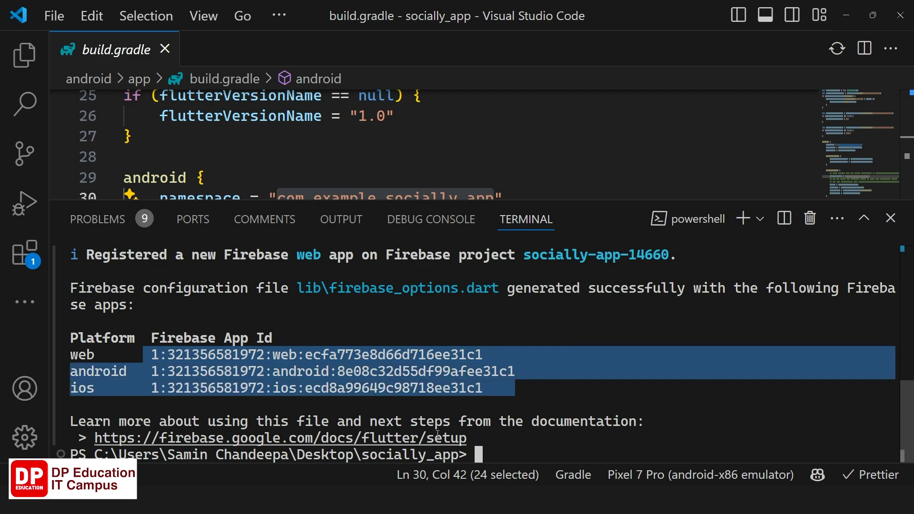
# Switch to the Firebase console in Chrome and advance the Flutter setup to the Initialize Firebase and add plugins stage.
pyautogui.moveTo(390, 495)
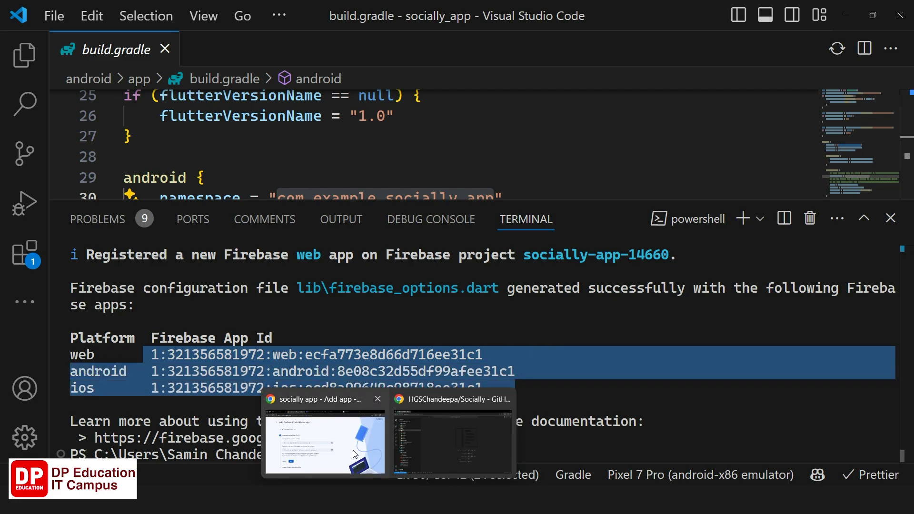
pyautogui.click(326, 433)
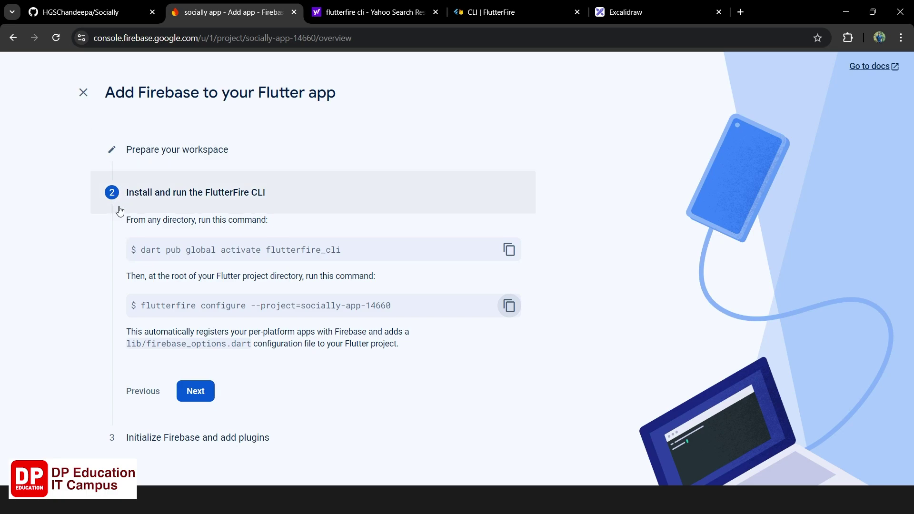
pyautogui.click(200, 394)
pyautogui.scroll(-1, 212, 337)
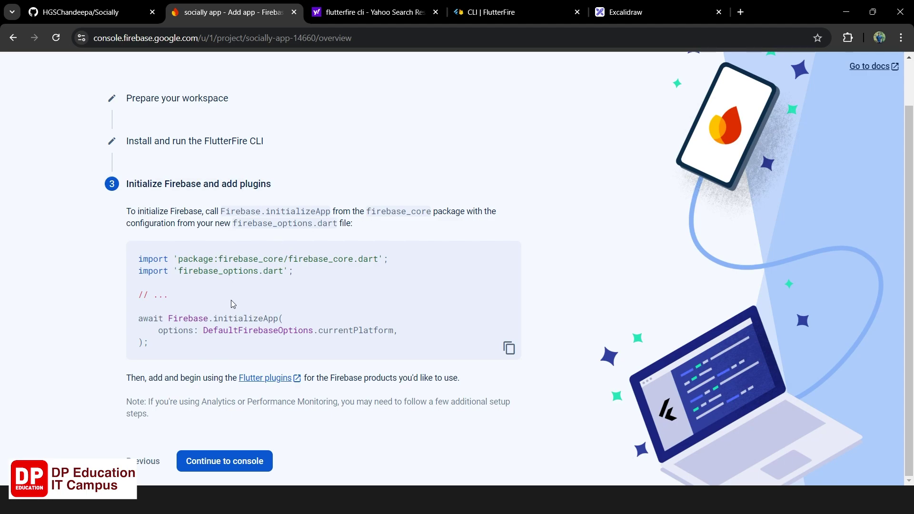
# Return to Visual Studio Code, hide the terminal and close build.gradle.
pyautogui.moveTo(206, 500)
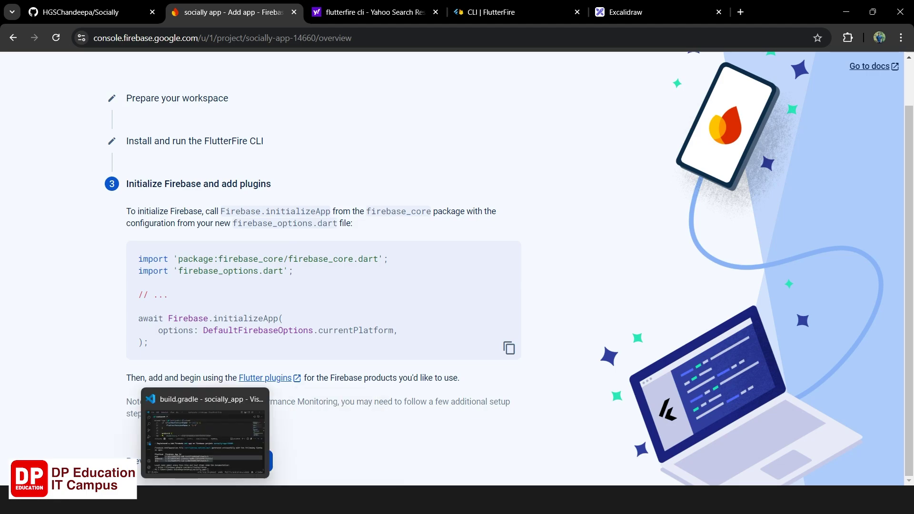
pyautogui.click(210, 450)
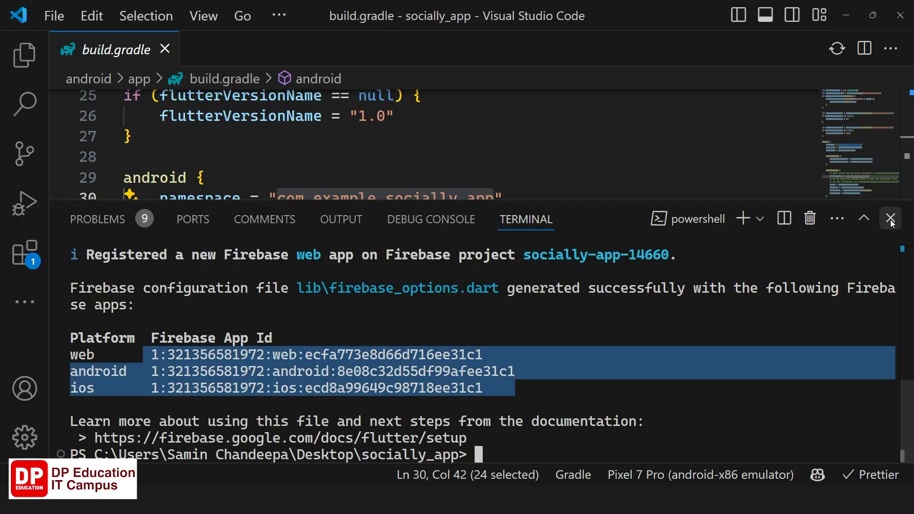
pyautogui.hotkey('ctrl', 'j')
pyautogui.click(165, 48)
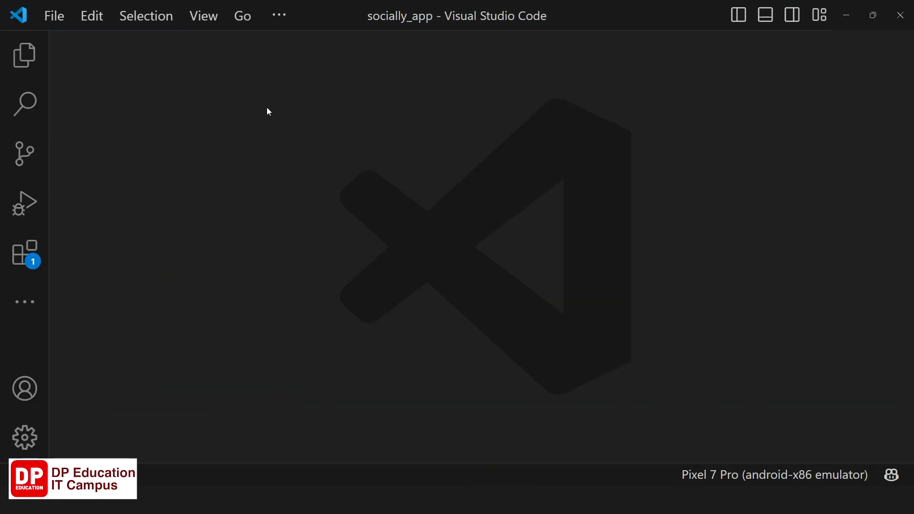
# Collapse the android folder, expand lib and open firebase_options.dart from the widened file explorer.
pyautogui.click(26, 64)
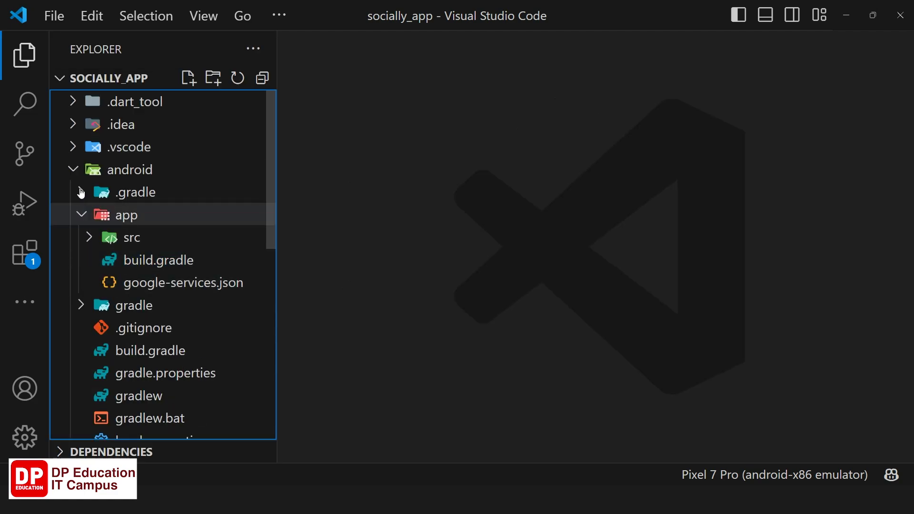
pyautogui.click(76, 173)
pyautogui.click(73, 214)
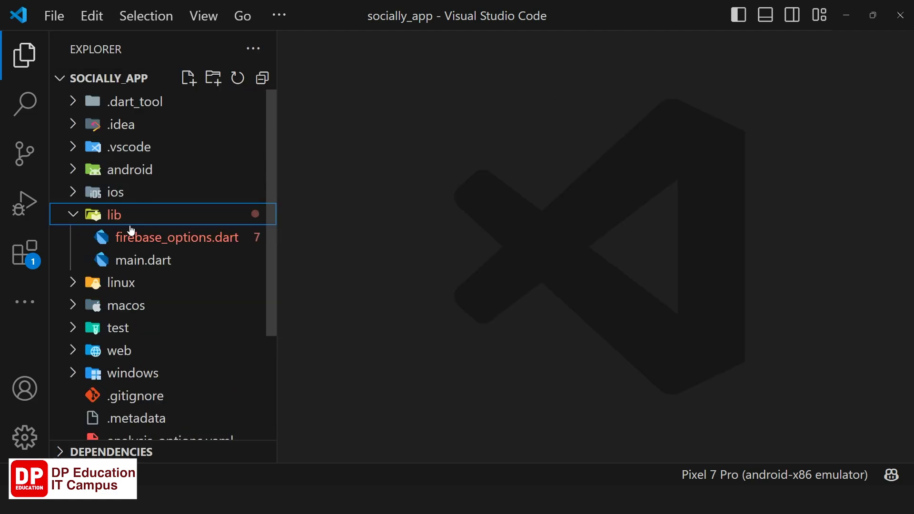
pyautogui.click(133, 241)
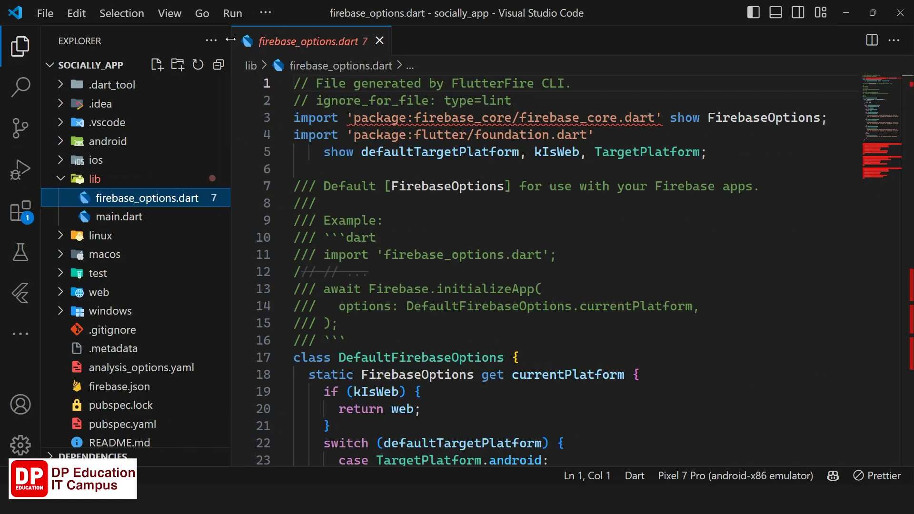
pyautogui.moveTo(232, 40); pyautogui.dragTo(355, 39)
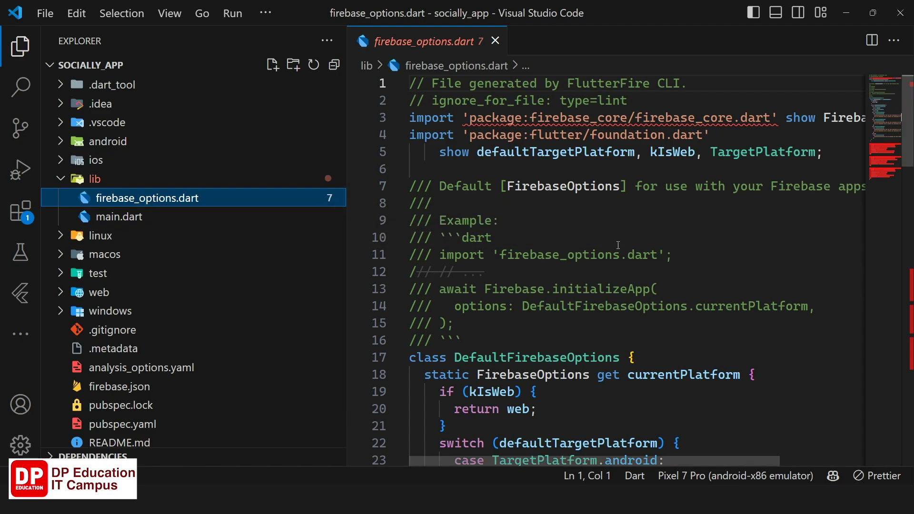
# Examine the web, android and ios FirebaseOptions blocks in firebase_options.dart, highlighting the settings of each.
pyautogui.scroll(-9, 657, 248)
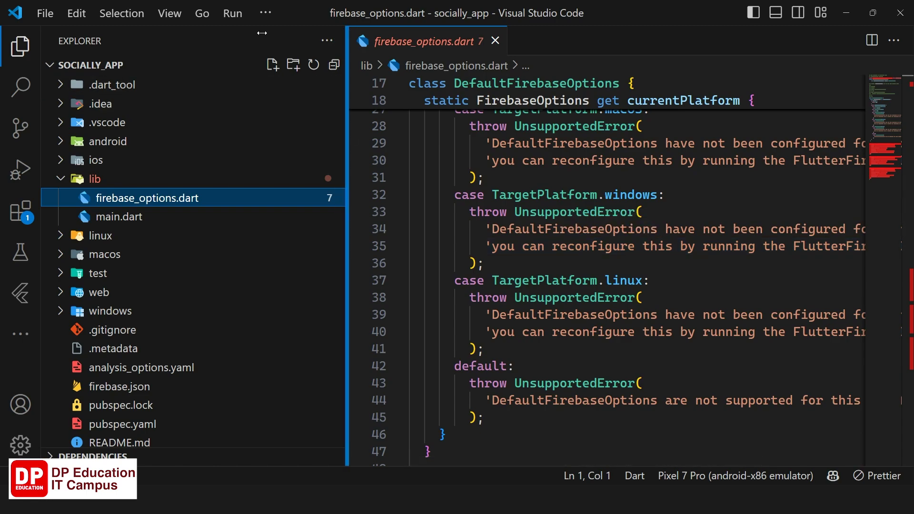
pyautogui.moveTo(347, 31); pyautogui.dragTo(186, 30)
pyautogui.scroll(-5, 439, 258)
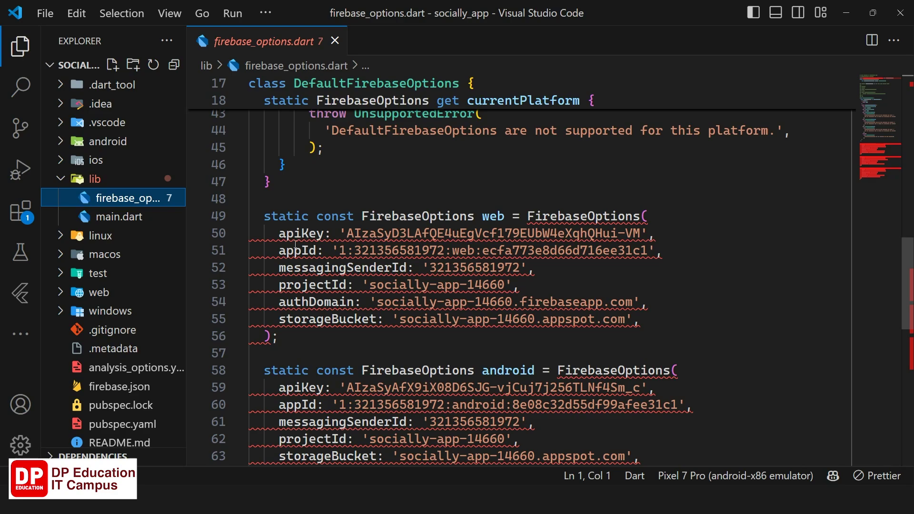
pyautogui.moveTo(279, 233); pyautogui.dragTo(636, 319)
pyautogui.scroll(-2, 618, 303)
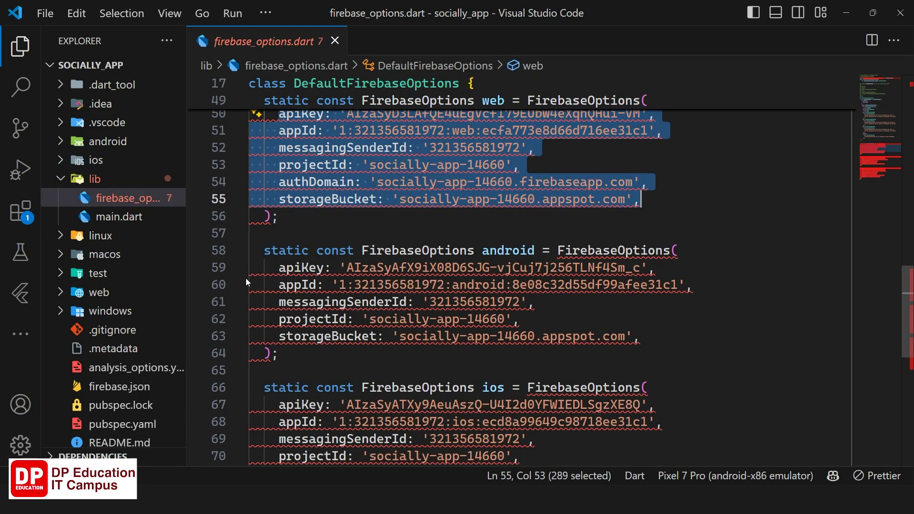
pyautogui.moveTo(271, 267); pyautogui.dragTo(280, 353)
pyautogui.scroll(-2, 479, 323)
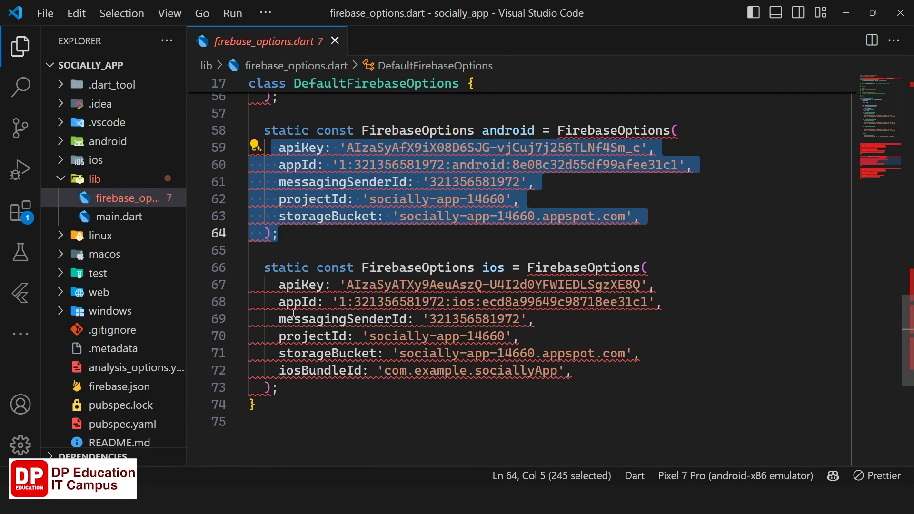
pyautogui.moveTo(279, 284); pyautogui.dragTo(568, 377)
pyautogui.scroll(4, 573, 258)
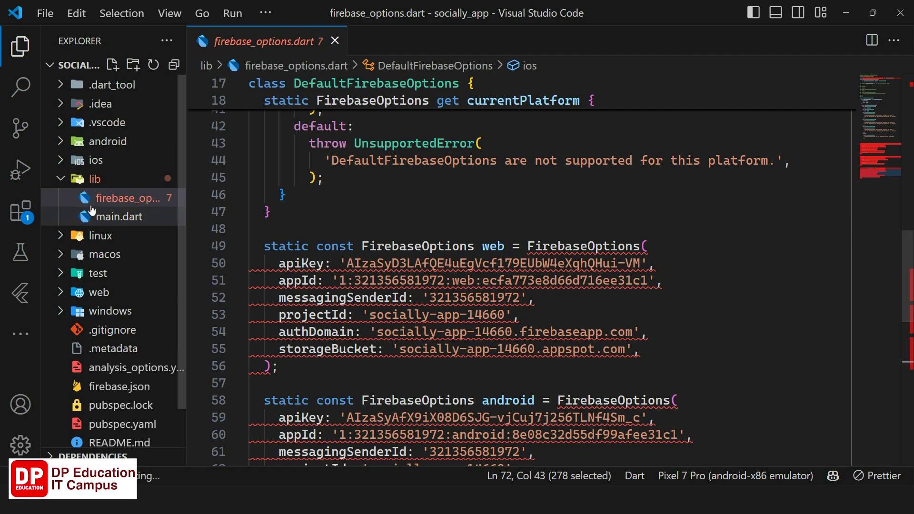
# Widen the file explorer to fit the full file names, and inspect the error details on the android FirebaseOptions call.
pyautogui.moveTo(207, 34); pyautogui.dragTo(259, 36)
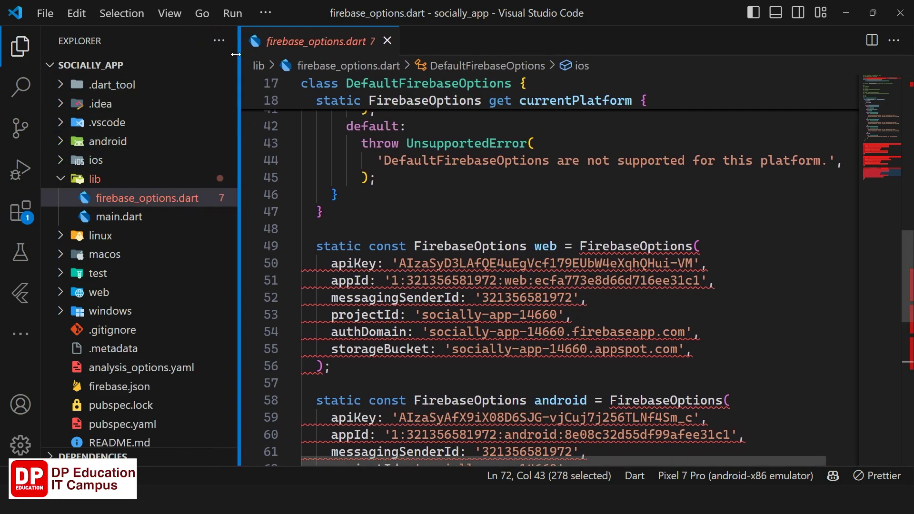
pyautogui.scroll(-2, 635, 323)
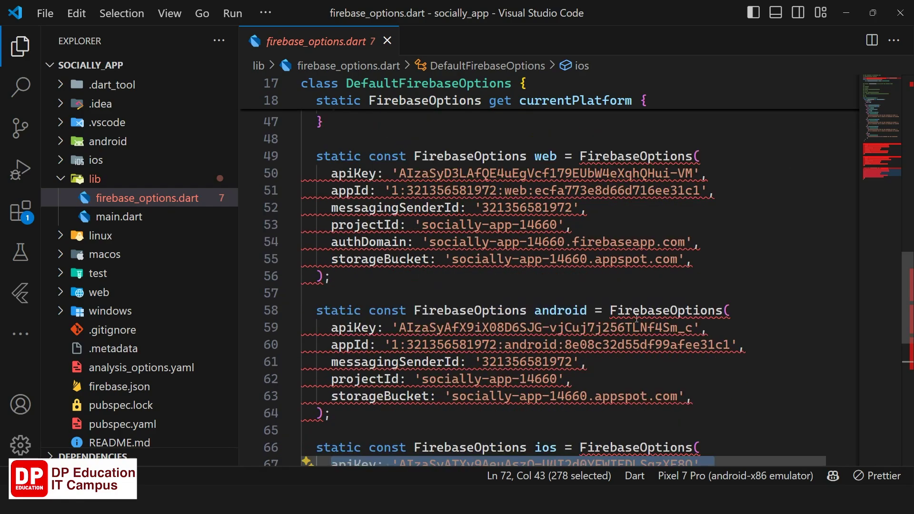
pyautogui.moveTo(605, 317)
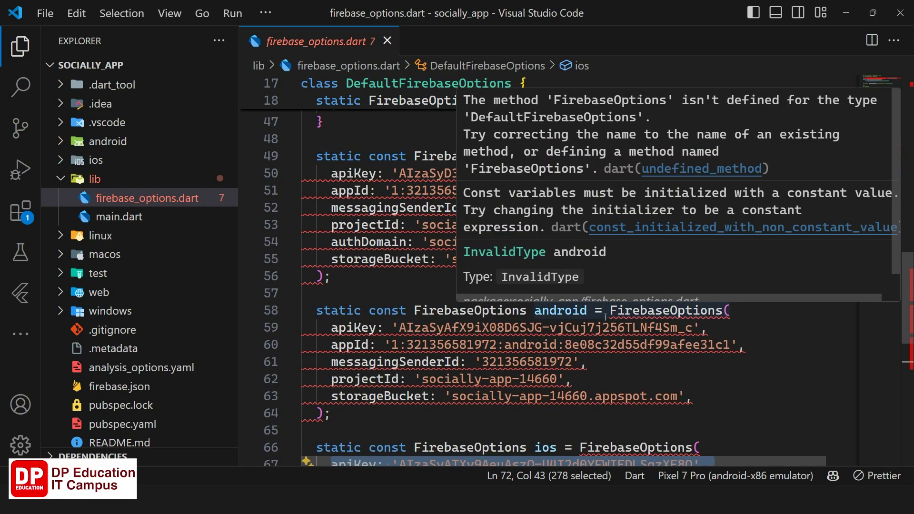
pyautogui.click(589, 362)
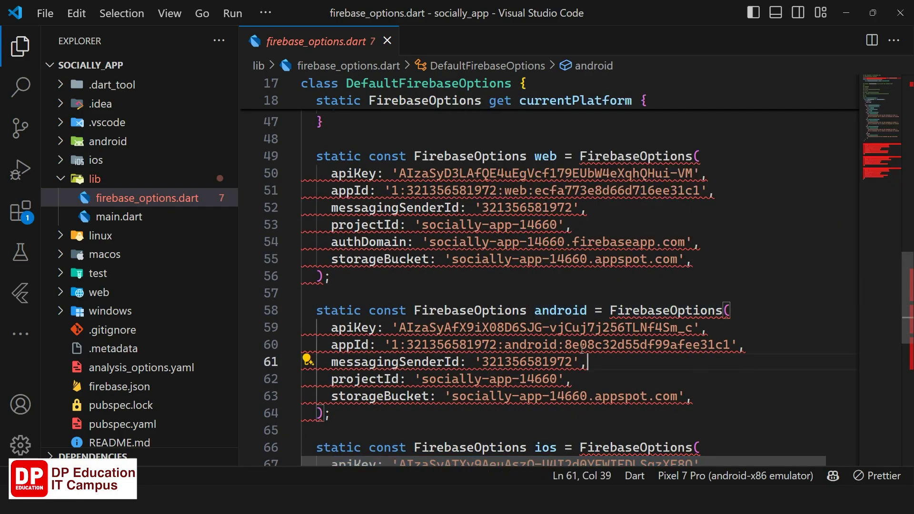
pyautogui.scroll(8, 554, 350)
pyautogui.scroll(8, 554, 350)
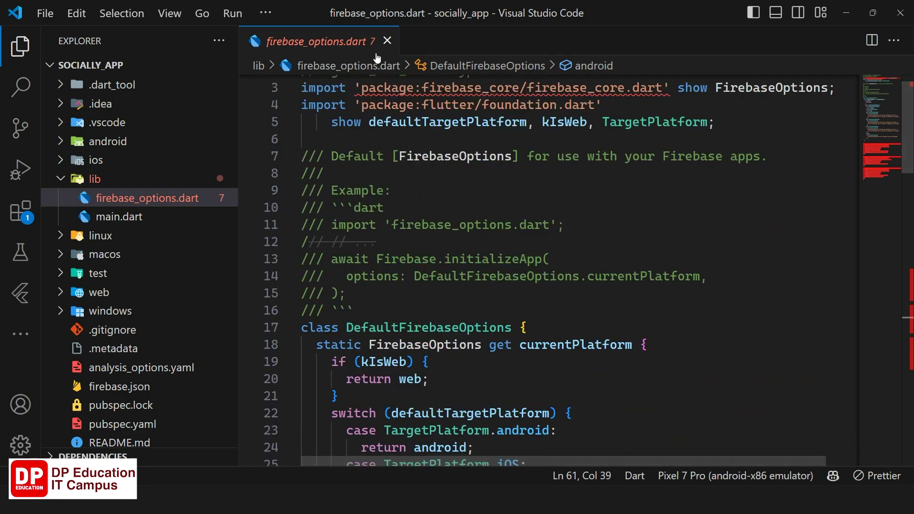
# Open main.dart from lib and select the whole main() function.
pyautogui.click(123, 218)
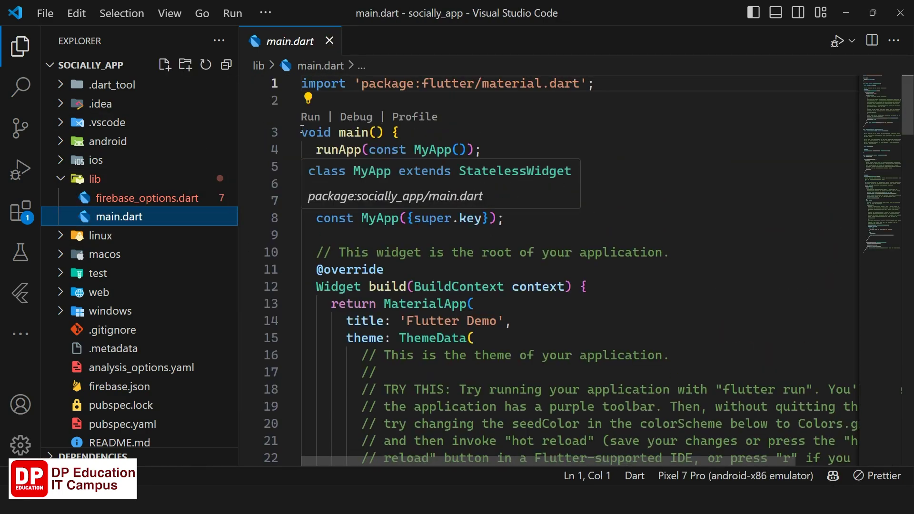
pyautogui.click(295, 133)
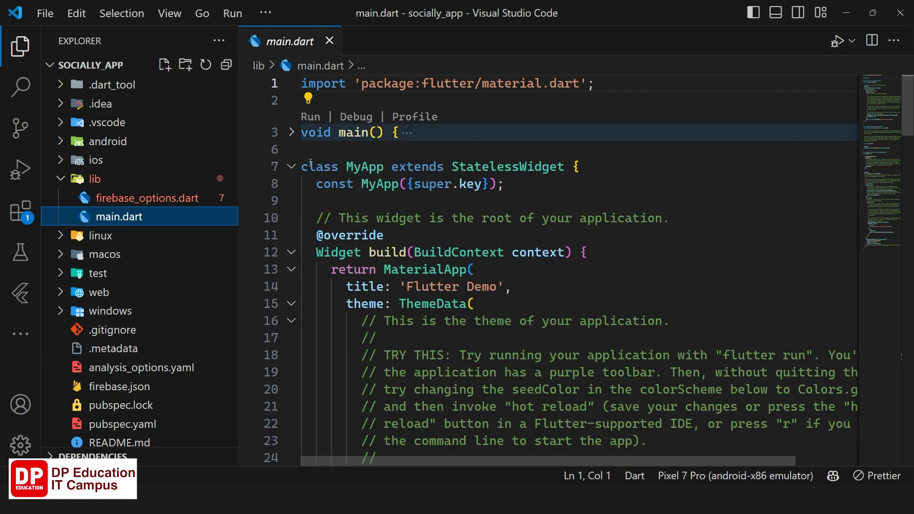
pyautogui.click(295, 132)
pyautogui.keyDown('shift'); pyautogui.click(295, 133); pyautogui.keyUp('shift')
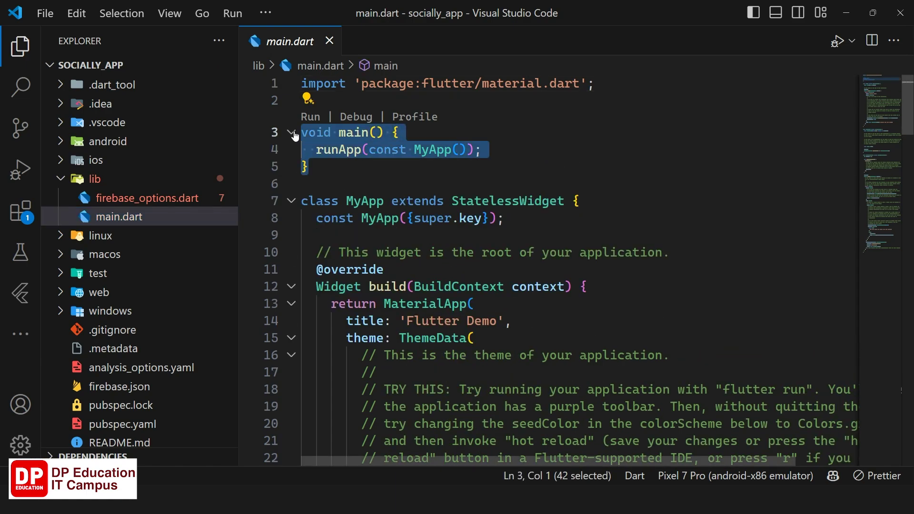
# Open firebase_options.dart, then switch to the Firebase console in the browser and highlight firebase_core in the initialization snippet's import.
pyautogui.click(173, 198)
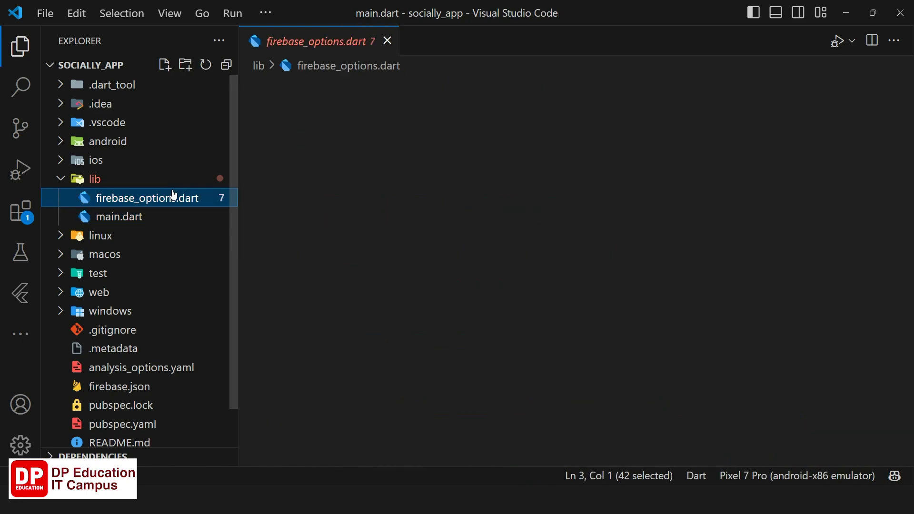
pyautogui.hotkey('alt', 'Tab')
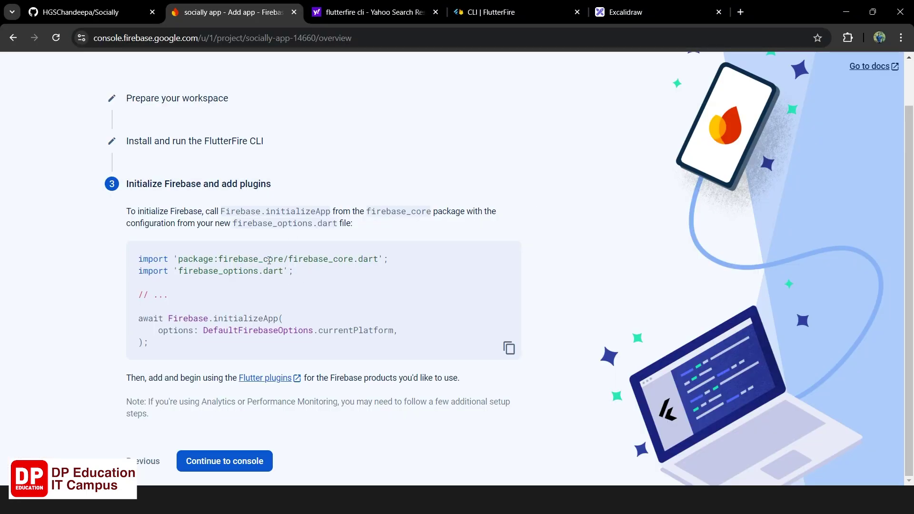
pyautogui.moveTo(283, 258); pyautogui.dragTo(215, 257)
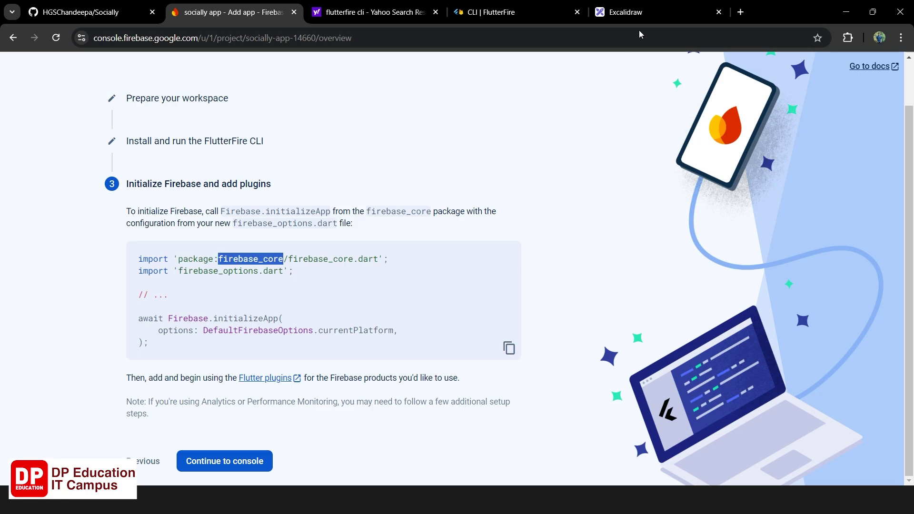
# Search the web in a new browser tab for the Firebase core package and open the firebase_core page on pub.dev.
pyautogui.click(741, 11)
pyautogui.write('fiernanse')
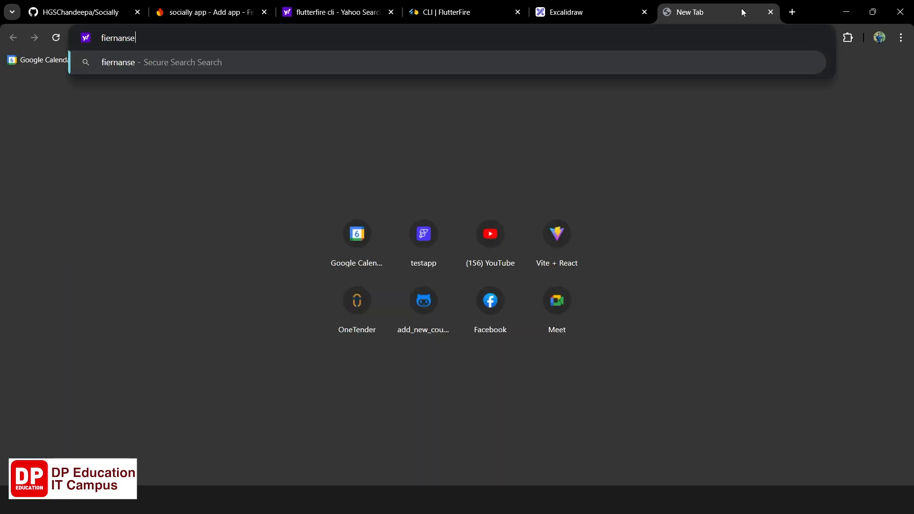
pyautogui.write(' core')
pyautogui.press('Return')
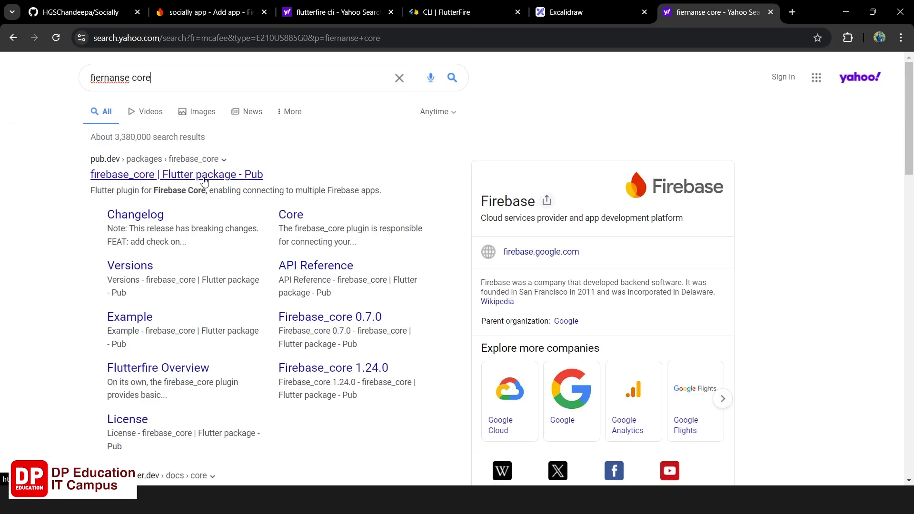
pyautogui.click(235, 180)
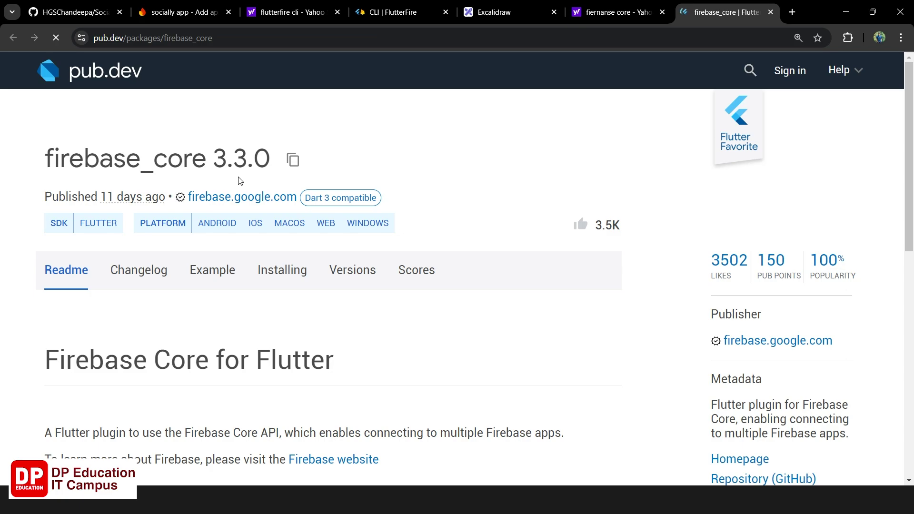
# Copy the firebase_core: ^3.3.0 dependency line from pub.dev and open pubspec.yaml in Visual Studio Code.
pyautogui.click(293, 161)
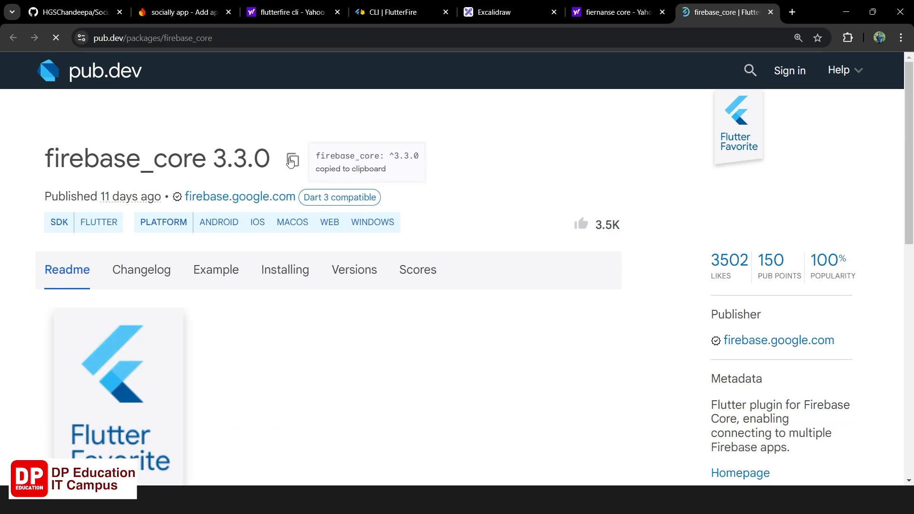
pyautogui.hotkey('alt', 'Tab')
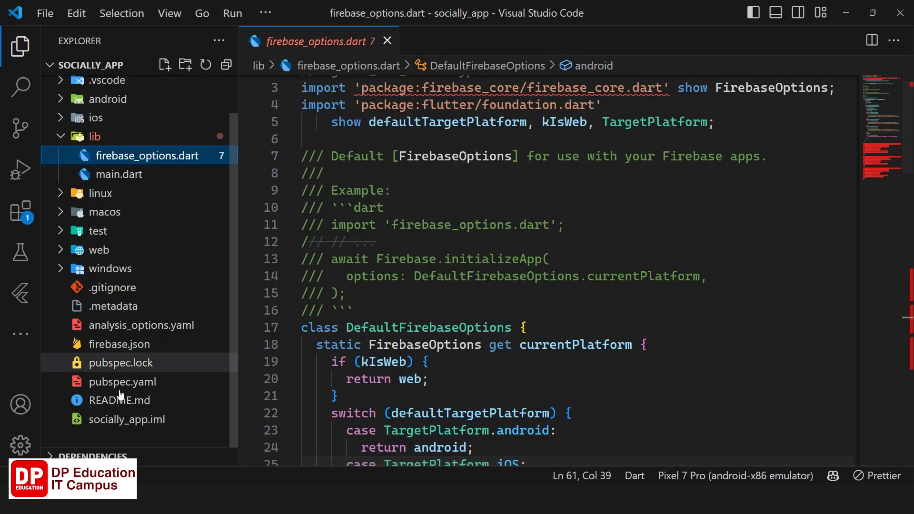
pyautogui.click(131, 383)
pyautogui.hotkey('alt', 'Tab')
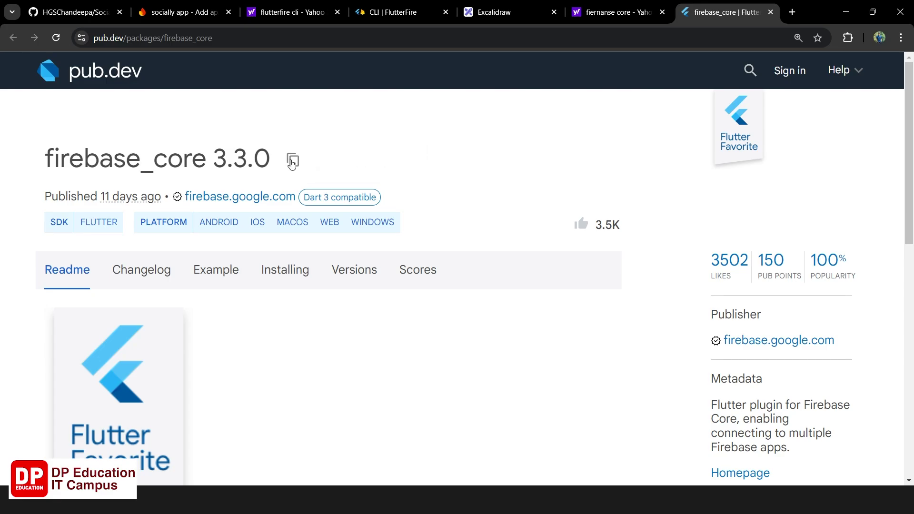
pyautogui.click(292, 161)
pyautogui.hotkey('alt', 'Tab')
# Add firebase_core: ^3.3.0 below cupertino_icons in the dependencies of pubspec.yaml, then save and close the file.
pyautogui.scroll(-1, 430, 153)
pyautogui.scroll(1, 431, 154)
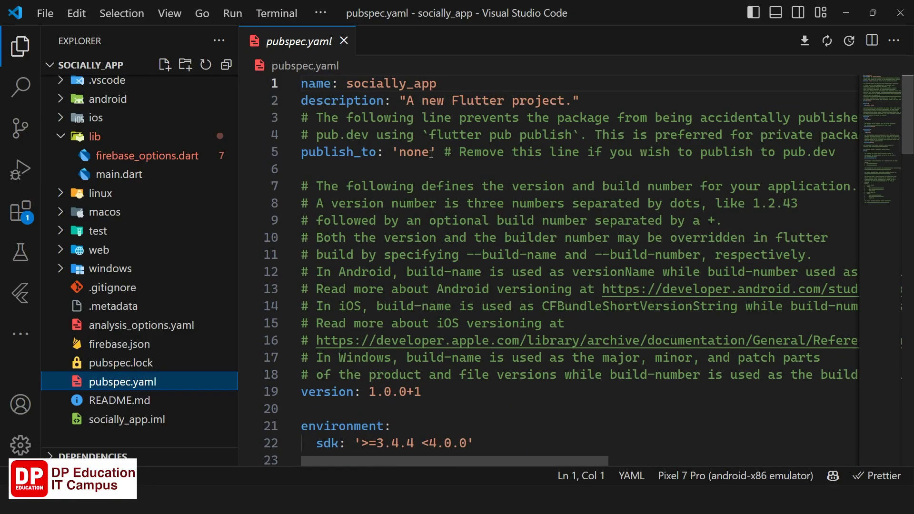
pyautogui.scroll(-8, 431, 153)
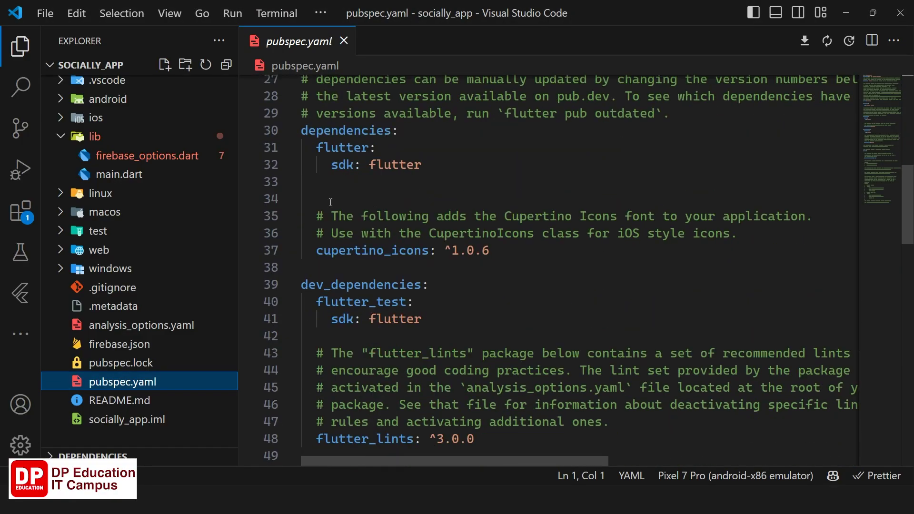
pyautogui.click(497, 252)
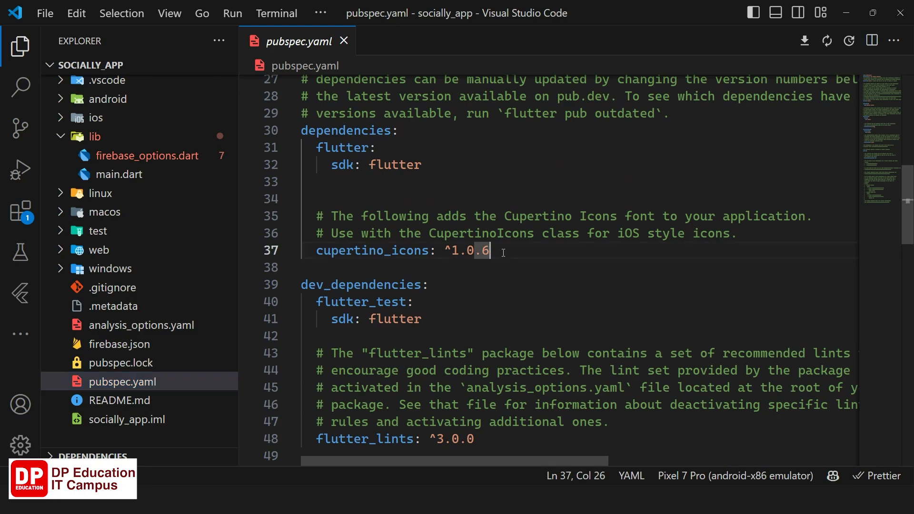
pyautogui.press('Return')
pyautogui.hotkey('ctrl', 'v')
pyautogui.hotkey('ctrl', 's')
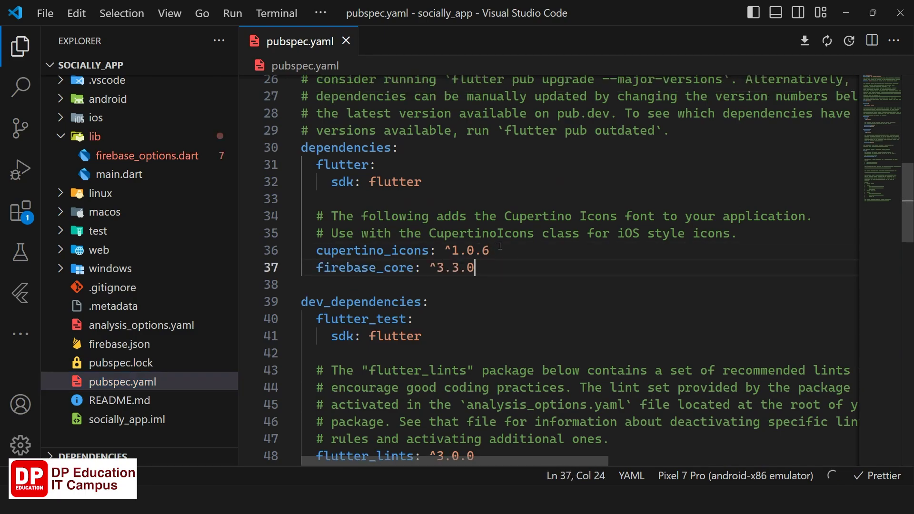
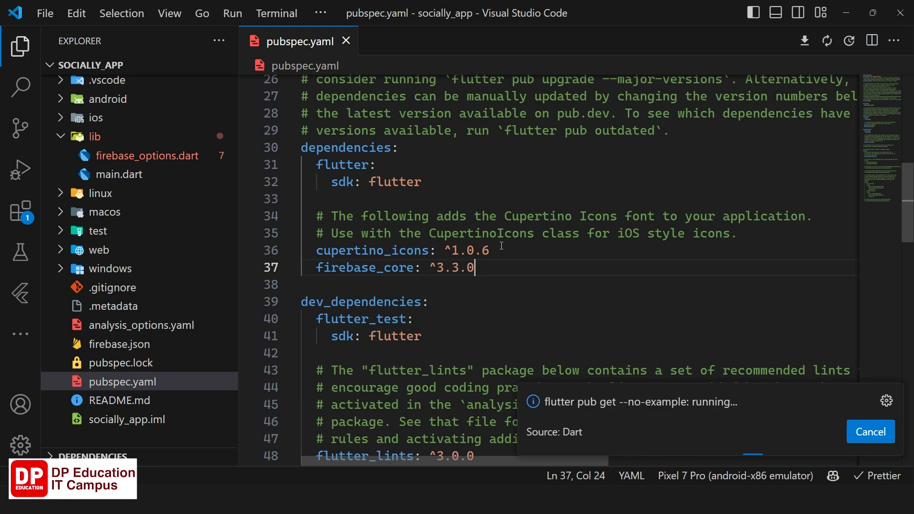
pyautogui.click(346, 41)
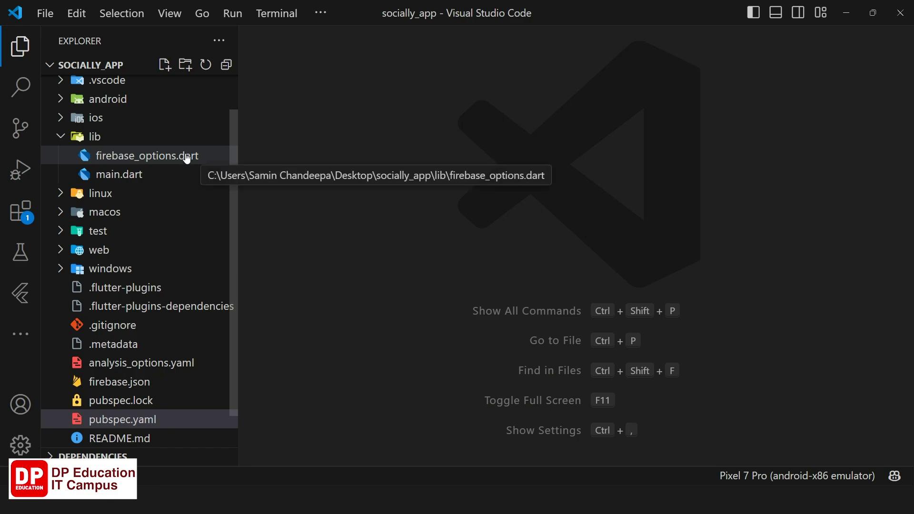
# Open firebase_options.dart, check the firebase_core import and its FirebaseOptions class for errors, and close the file.
pyautogui.click(170, 157)
pyautogui.scroll(1, 474, 143)
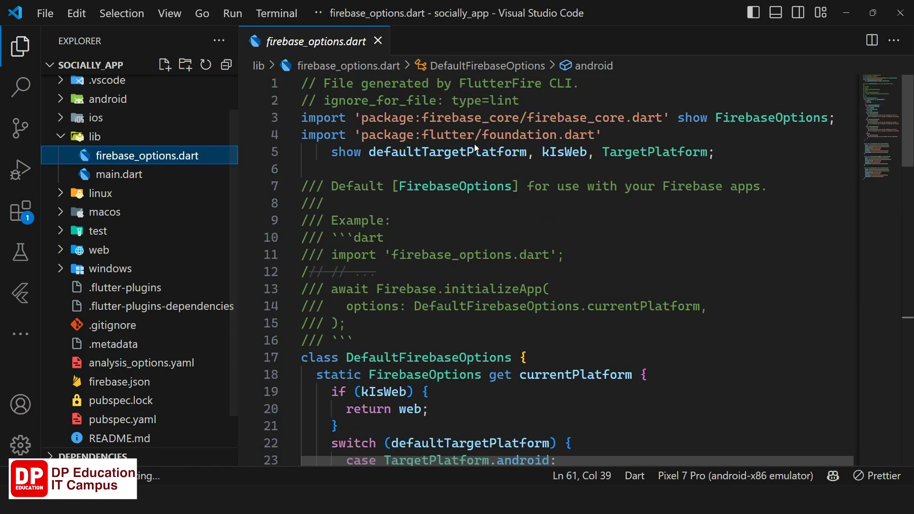
pyautogui.doubleClick(612, 117)
pyautogui.click(704, 119)
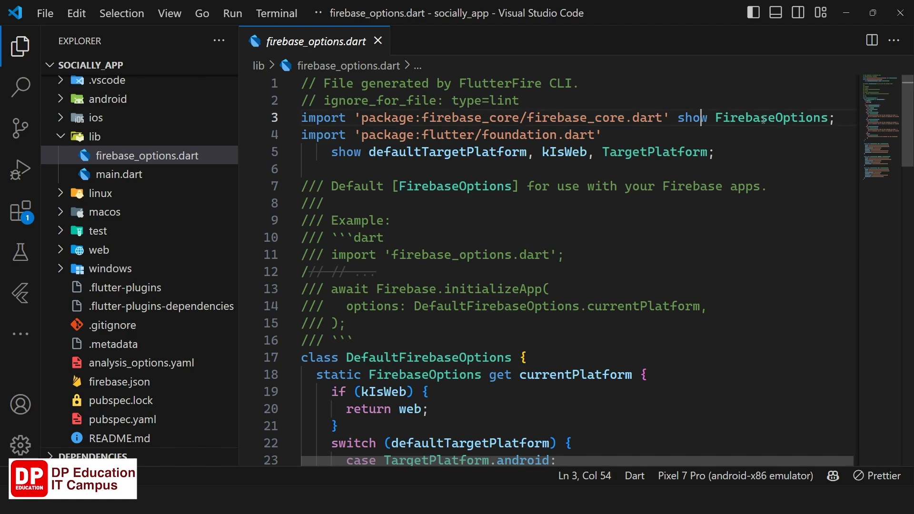
pyautogui.doubleClick(763, 118)
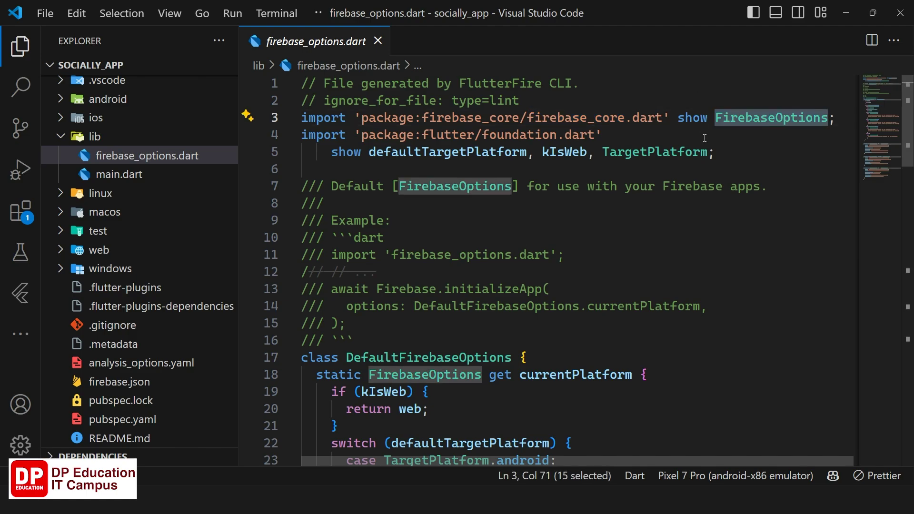
pyautogui.scroll(-9, 528, 353)
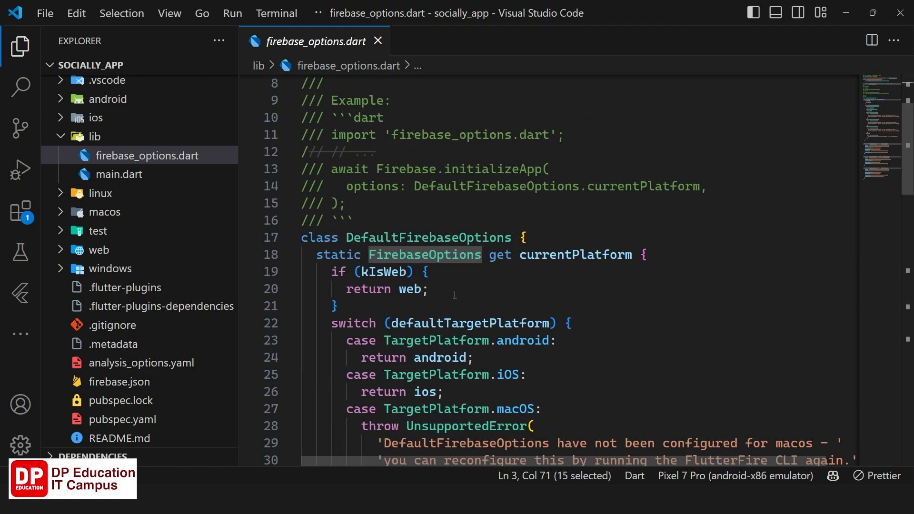
pyautogui.click(378, 41)
# Open main.dart and delete all the code below the main() function, from the MyApp class to the end.
pyautogui.click(142, 174)
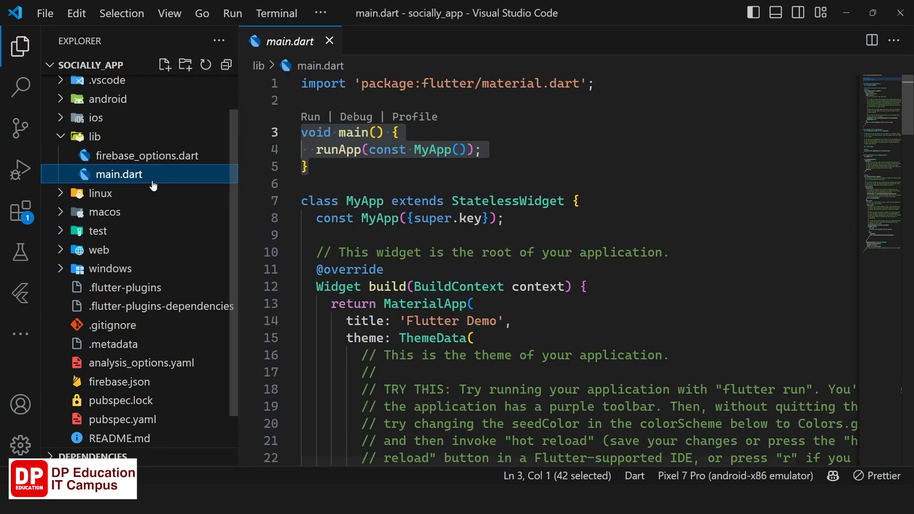
pyautogui.click(303, 202)
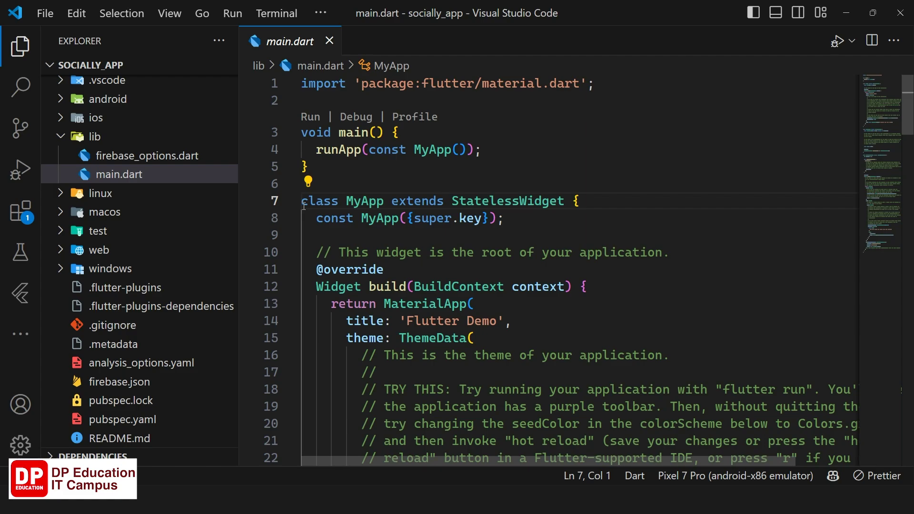
pyautogui.scroll(-20, 305, 204)
pyautogui.scroll(-15, 309, 214)
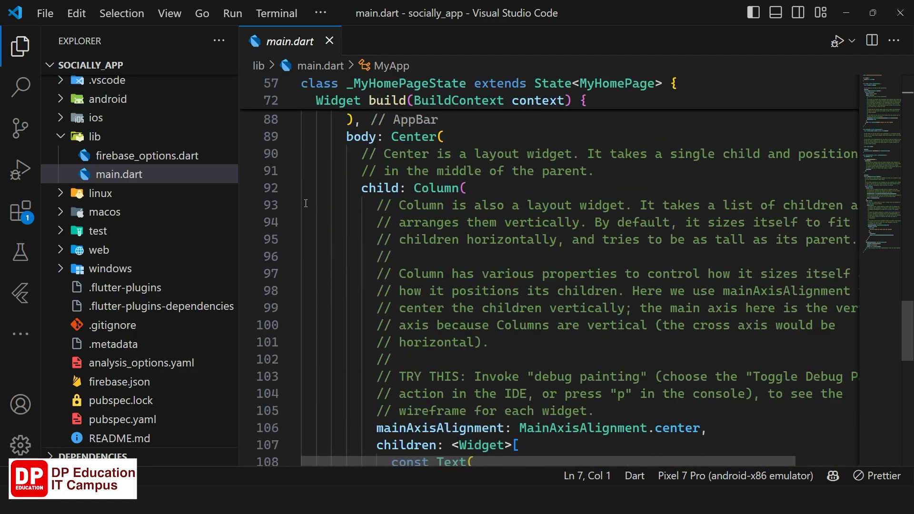
pyautogui.keyDown('shift'); pyautogui.click(327, 316); pyautogui.keyUp('shift')
pyautogui.press('BackSpace')
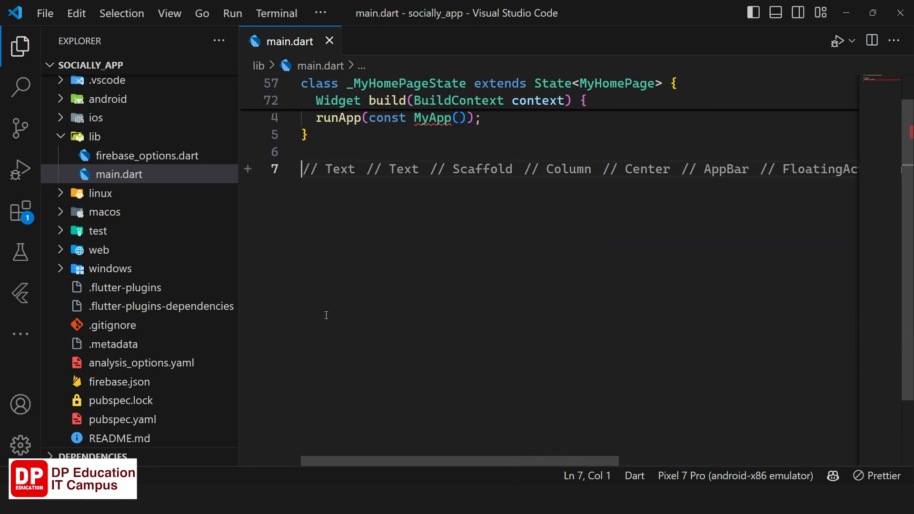
pyautogui.scroll(3, 259, 353)
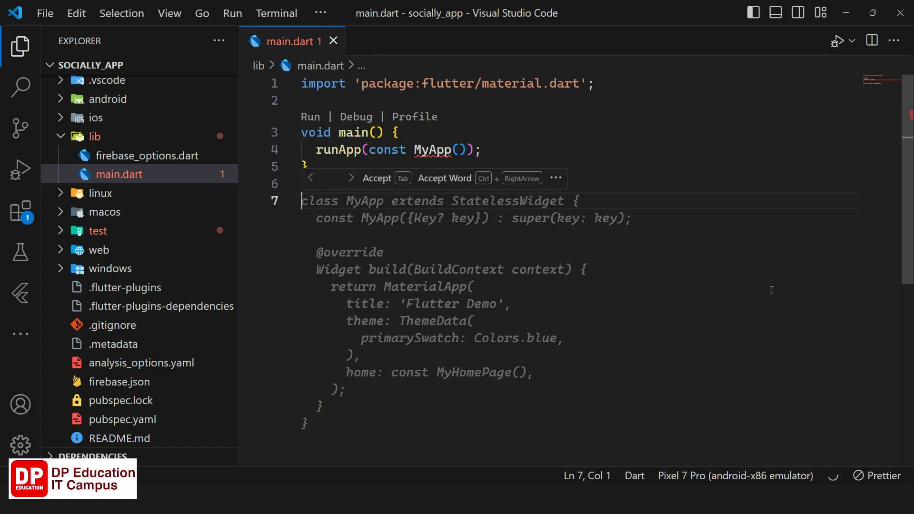
# Accept the suggested MyApp class and disable Copilot completions for dart files.
pyautogui.press('Tab')
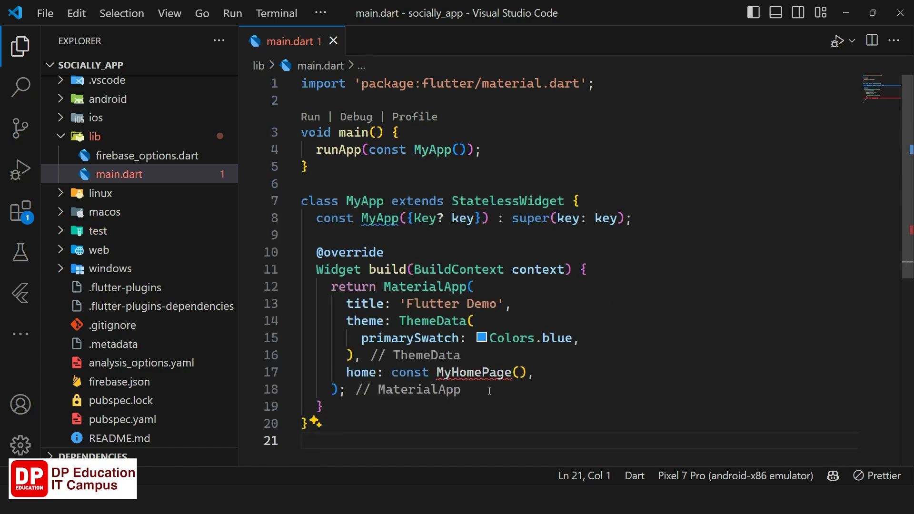
pyautogui.click(833, 476)
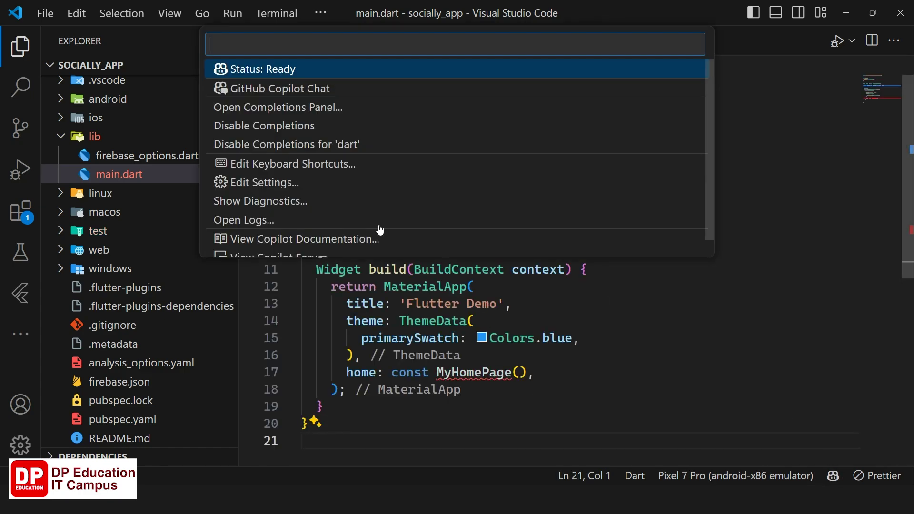
pyautogui.click(267, 152)
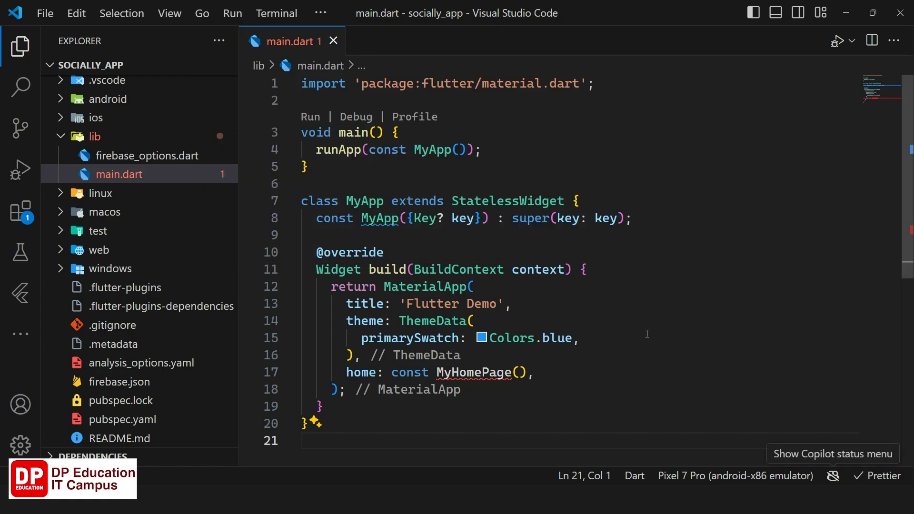
# Replace the suggested MyApp class with a Flutter Stateless Widget snippet named MyApp.
pyautogui.moveTo(303, 200); pyautogui.dragTo(318, 436)
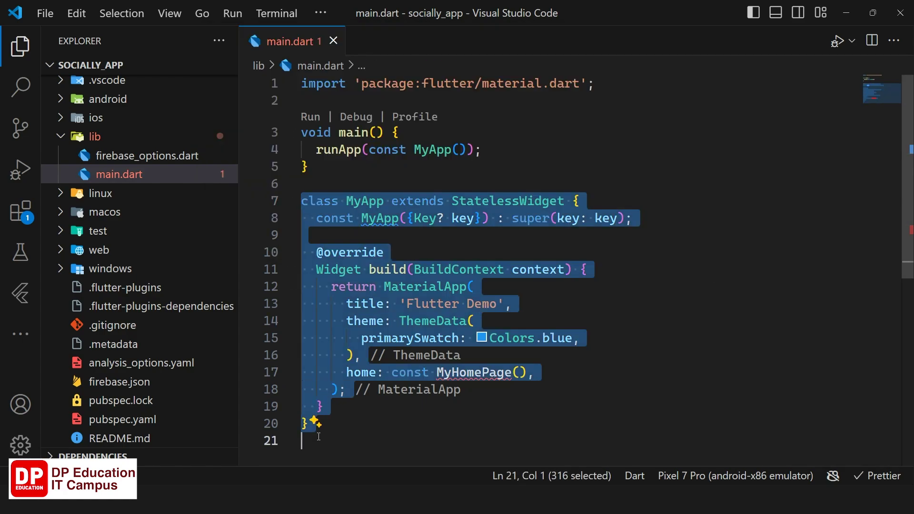
pyautogui.write('stl')
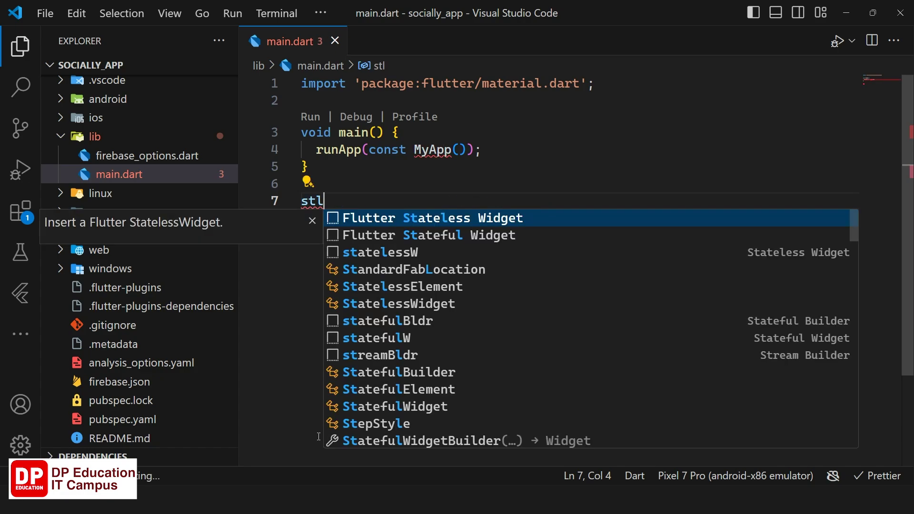
pyautogui.press('Return')
pyautogui.write('MyApp extends StatelessWidget {')
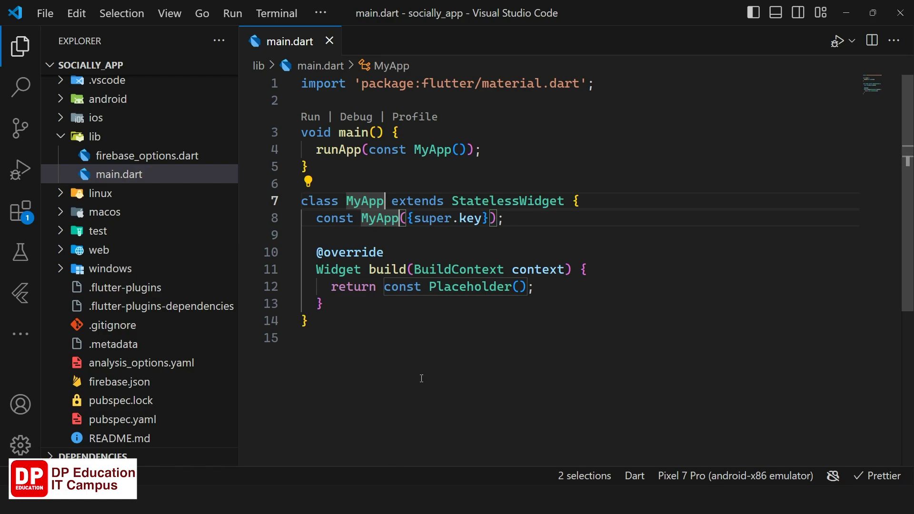
# Replace const Placeholder with MaterialApp as the widget returned by MyApp's build method.
pyautogui.doubleClick(456, 287)
pyautogui.keyDown('shift'); pyautogui.click(389, 288); pyautogui.keyUp('shift')
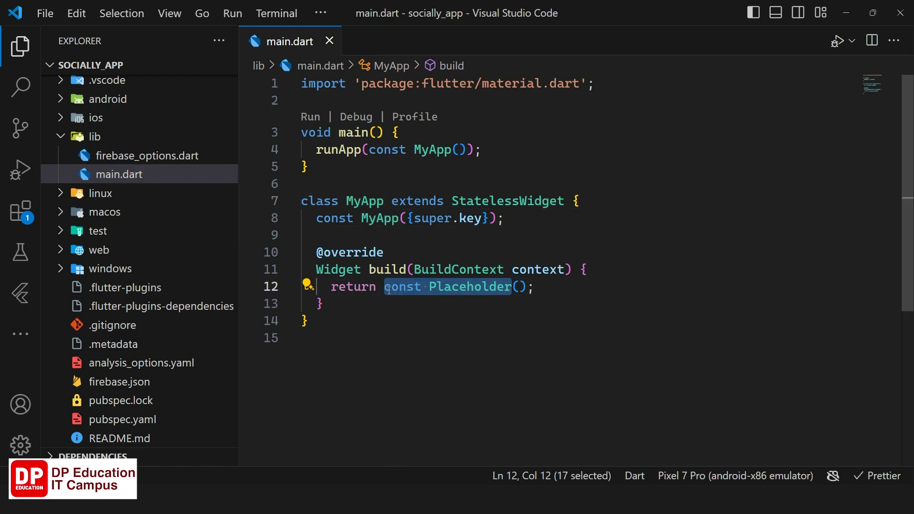
pyautogui.write('Mater')
pyautogui.press('Down')
pyautogui.press('Return')
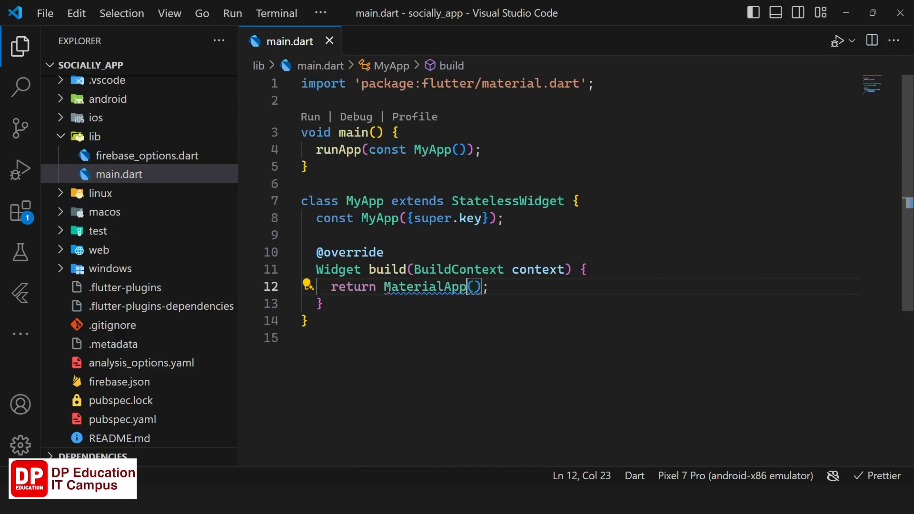
# Add a home parameter on its own line inside the MaterialApp constructor.
pyautogui.press('Return')
pyautogui.write('h')
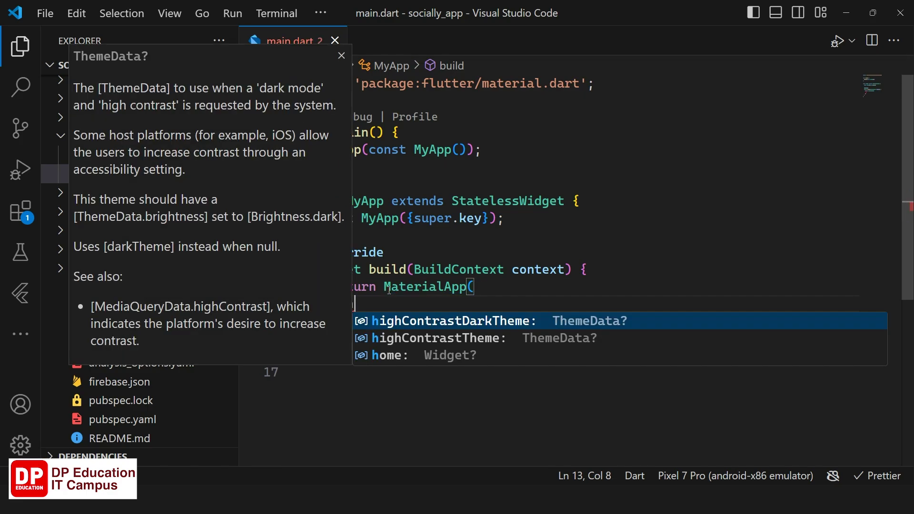
pyautogui.press('Down')
pyautogui.press('Down')
pyautogui.press('Return')
# Set MaterialApp's home parameter to an empty Scaffold() widget.
pyautogui.write('Sca')
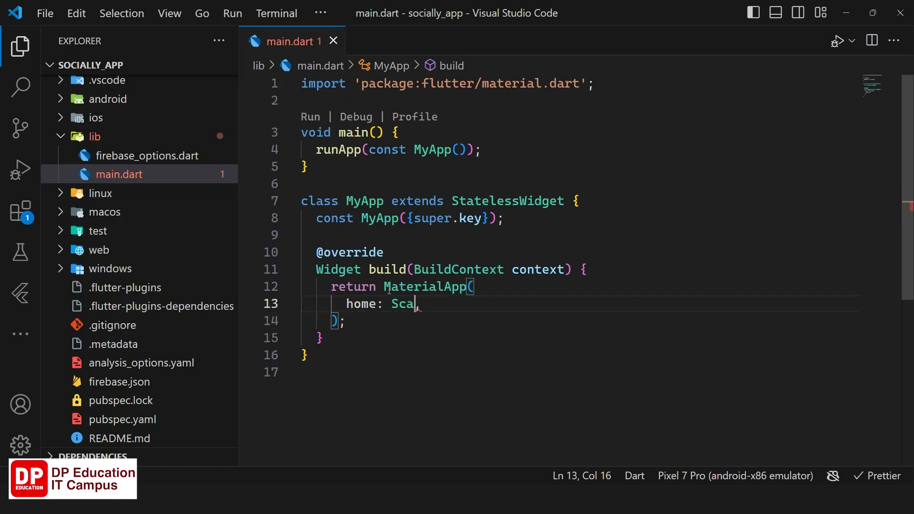
pyautogui.press('Down')
pyautogui.press('Down')
pyautogui.press('Down')
pyautogui.press('Down')
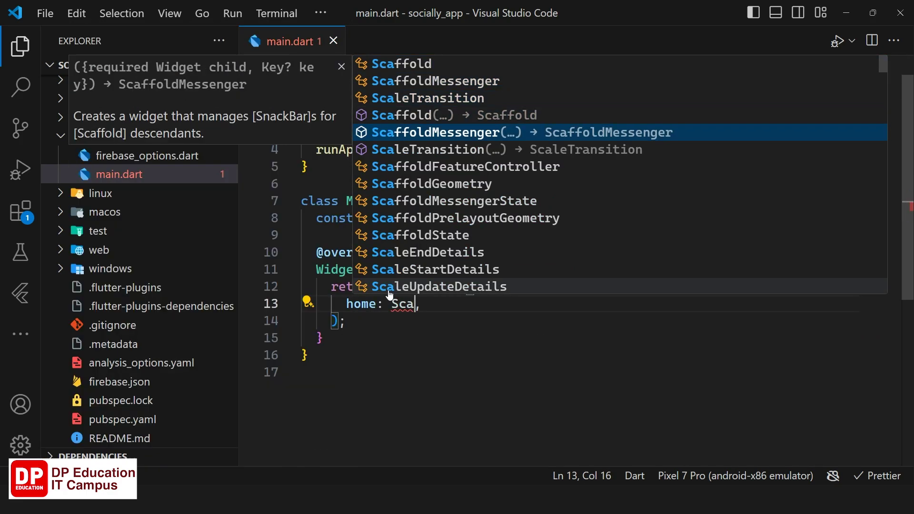
pyautogui.press('Return')
pyautogui.hotkey('ctrl', 'z')
pyautogui.hotkey('ctrl', 'space')
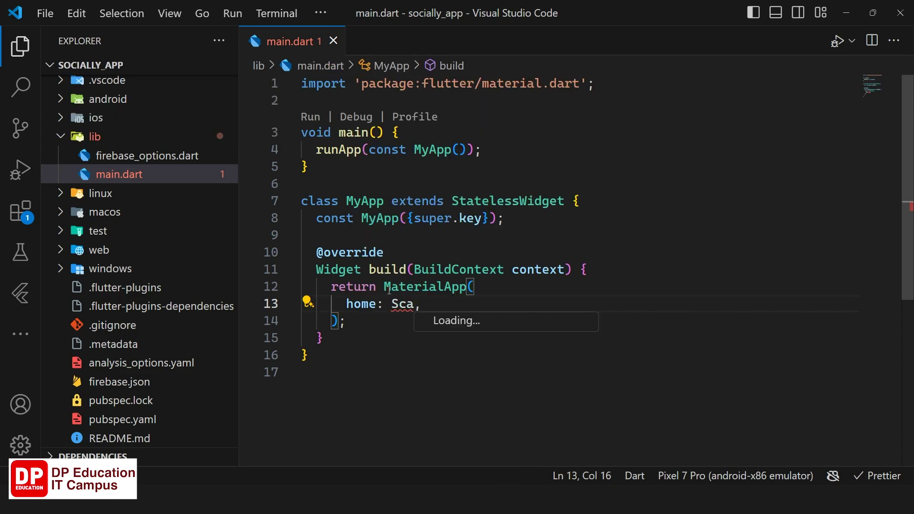
pyautogui.press('Down')
pyautogui.press('Down')
pyautogui.press('Down')
pyautogui.press('Return')
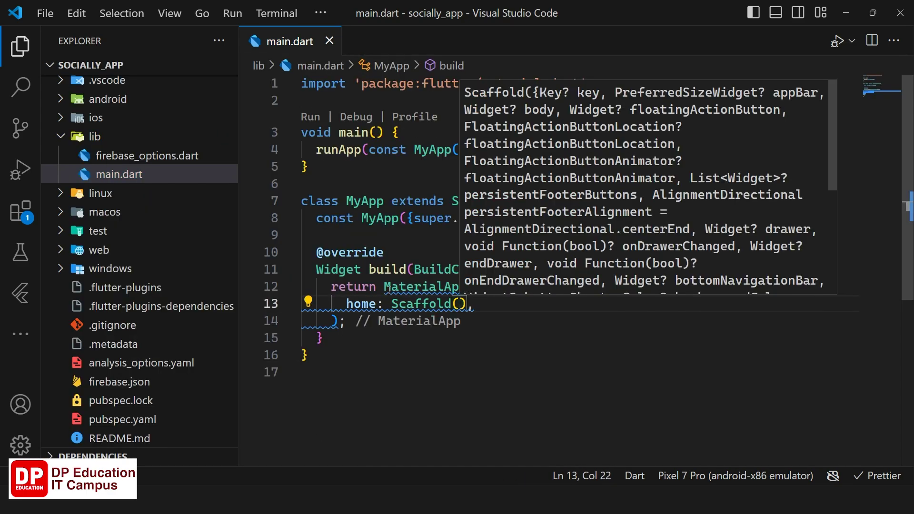
pyautogui.click(436, 376)
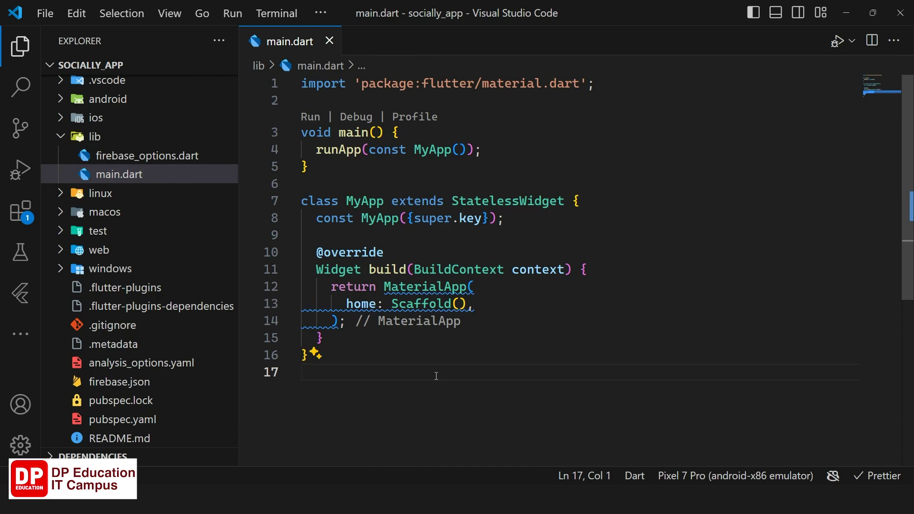
# Switch to the Firebase console in the browser, copy the await Firebase.initializeApp snippet with its options, and return to Visual Studio Code.
pyautogui.click(20, 47)
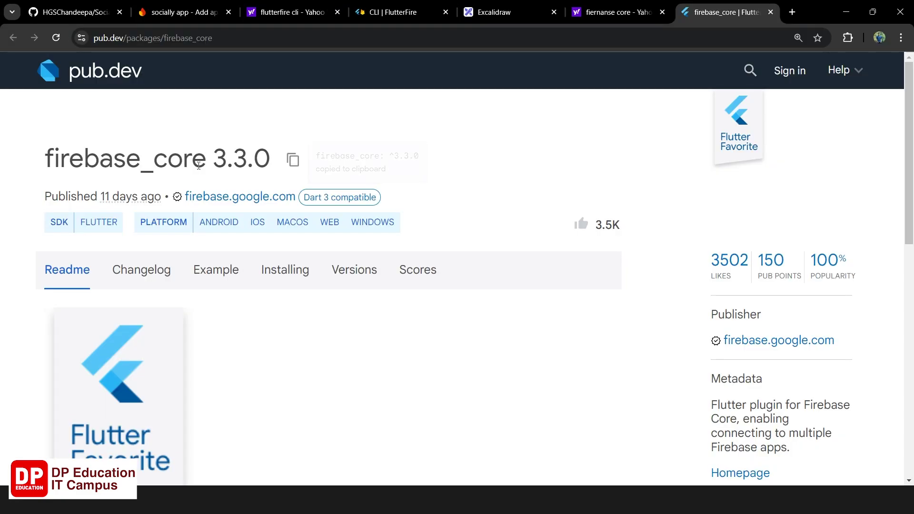
pyautogui.click(372, 13)
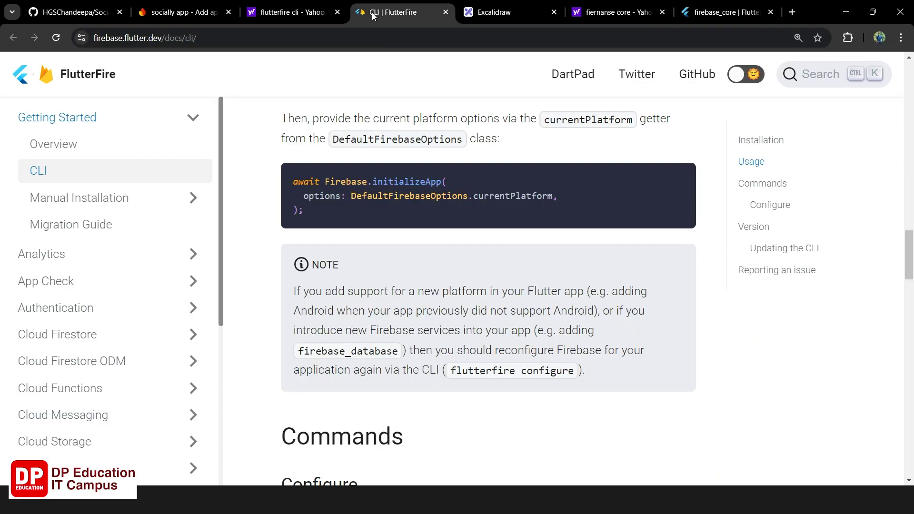
pyautogui.click(192, 14)
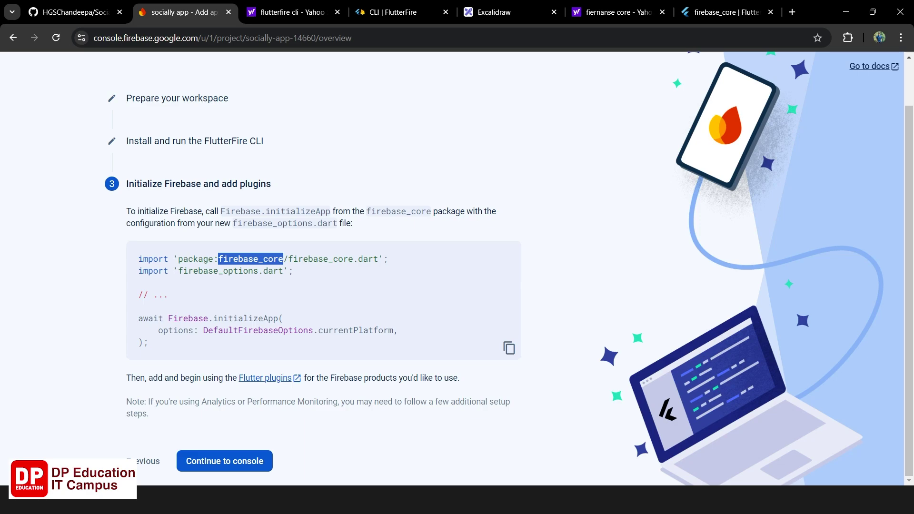
pyautogui.hotkey('alt', 'Tab')
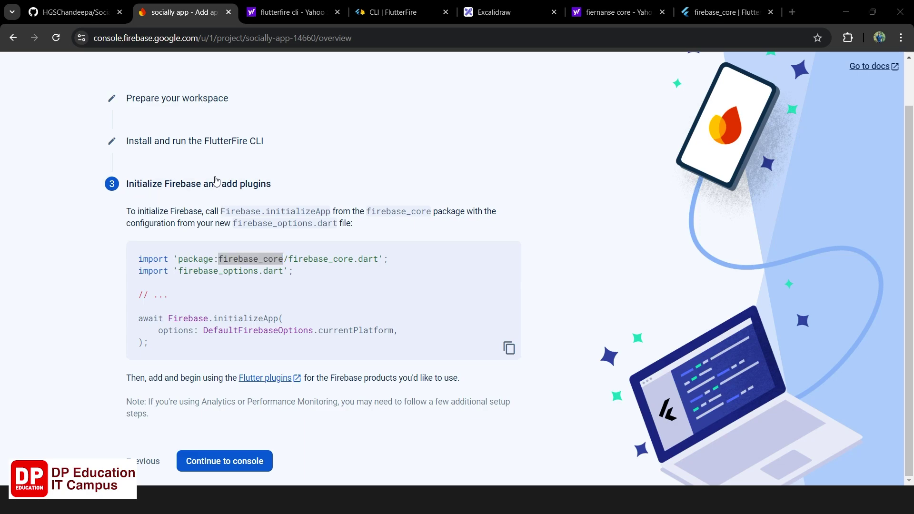
pyautogui.moveTo(147, 346); pyautogui.dragTo(138, 316)
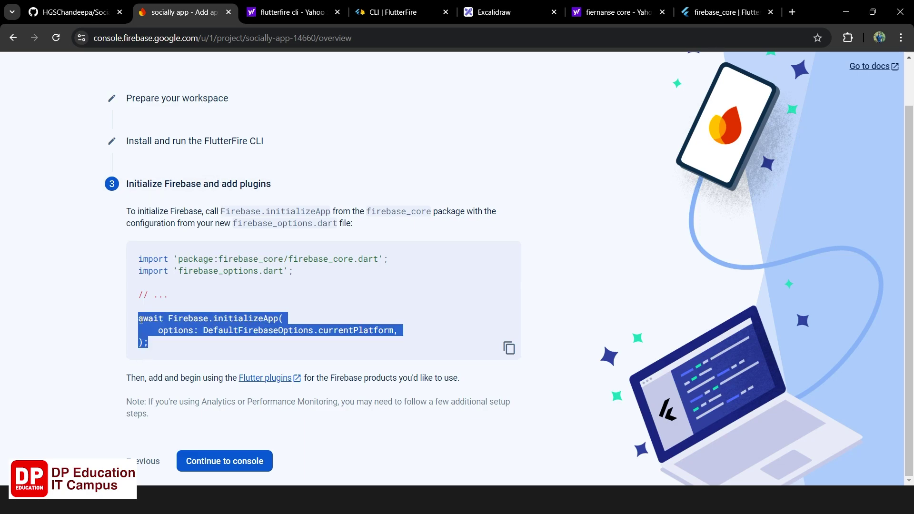
pyautogui.rightClick(138, 316)
pyautogui.click(154, 332)
pyautogui.hotkey('alt', 'Tab')
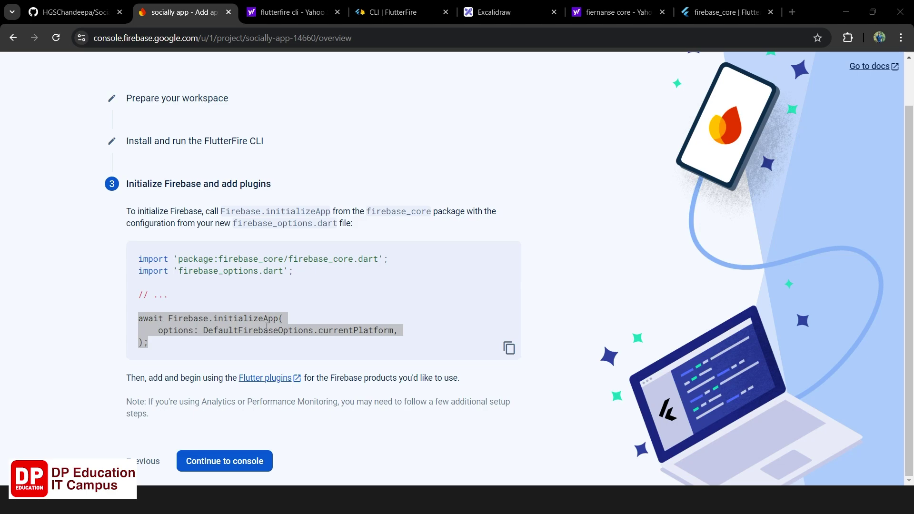
pyautogui.moveTo(238, 497)
pyautogui.click(234, 443)
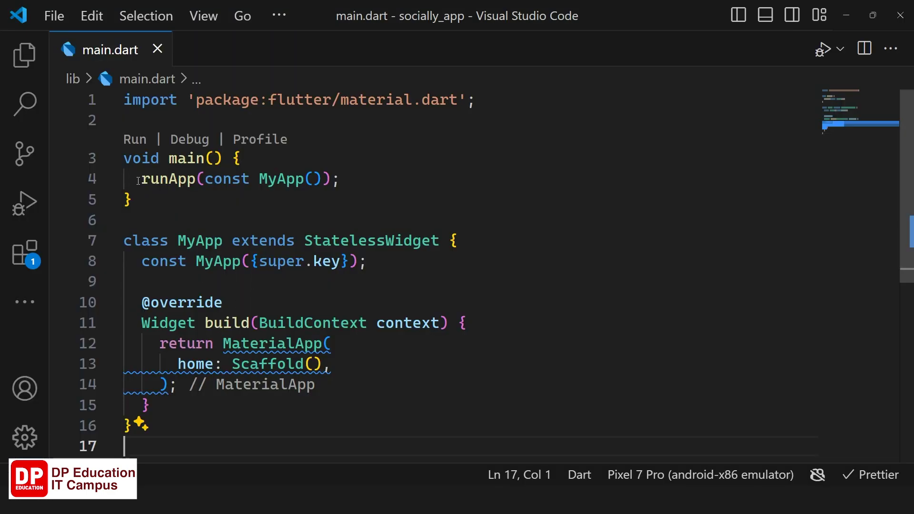
# Insert WidgetsFlutterBinding.ensureInitialized(); as the first statement of main(), above the runApp call.
pyautogui.moveTo(138, 181); pyautogui.dragTo(339, 179)
pyautogui.click(275, 157)
pyautogui.press('Return')
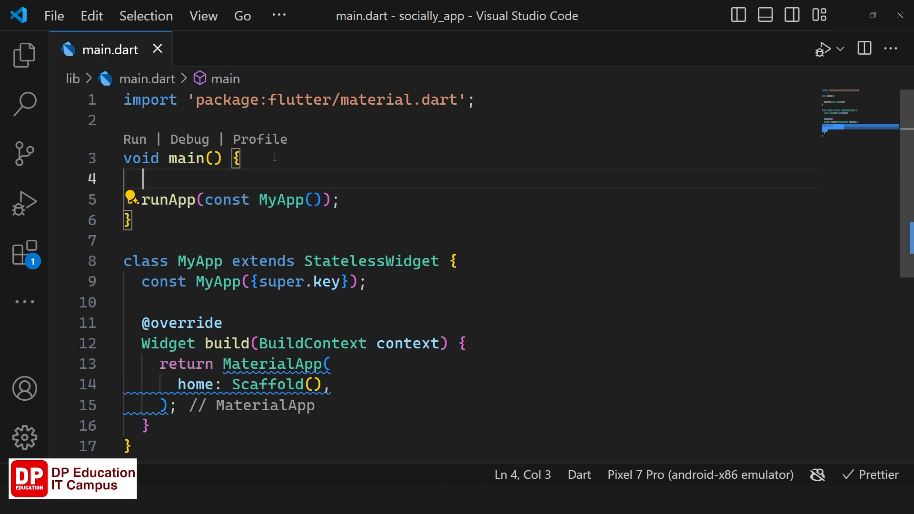
pyautogui.write('Wid')
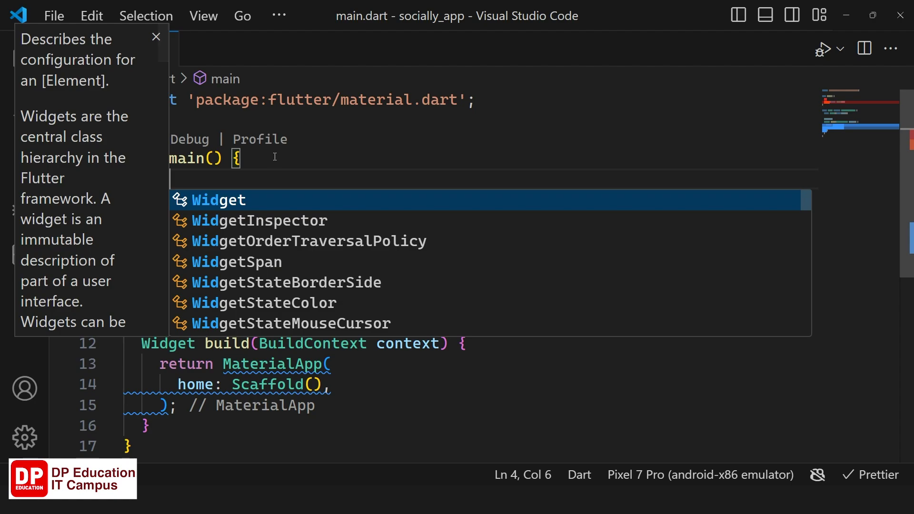
pyautogui.write('getf')
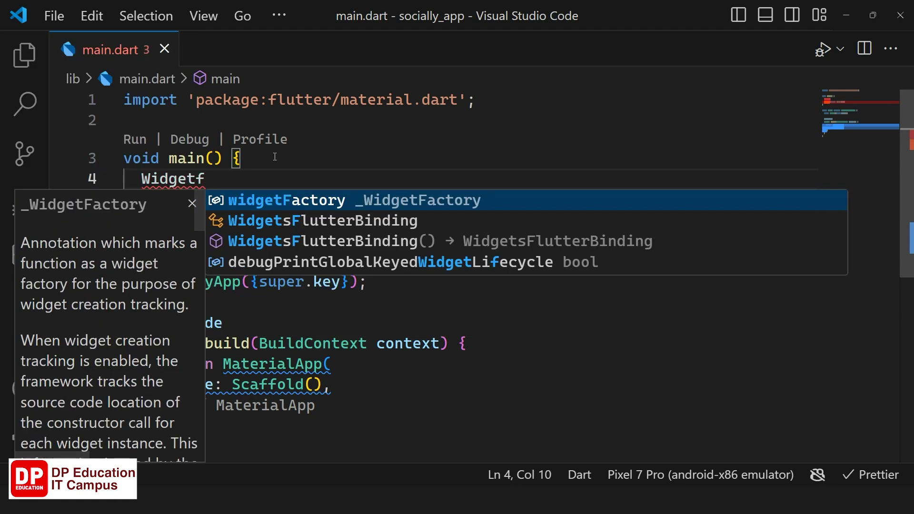
pyautogui.press('Down')
pyautogui.press('Return')
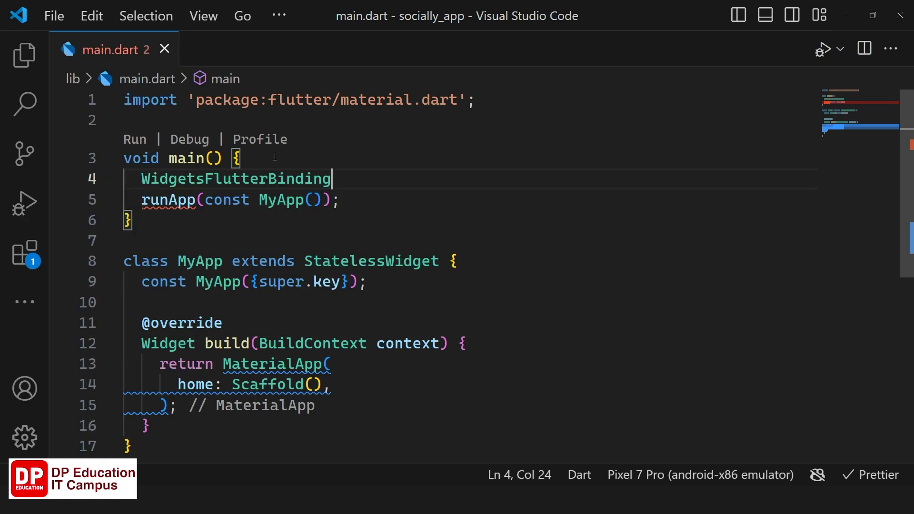
pyautogui.write('.e')
pyautogui.press('Return')
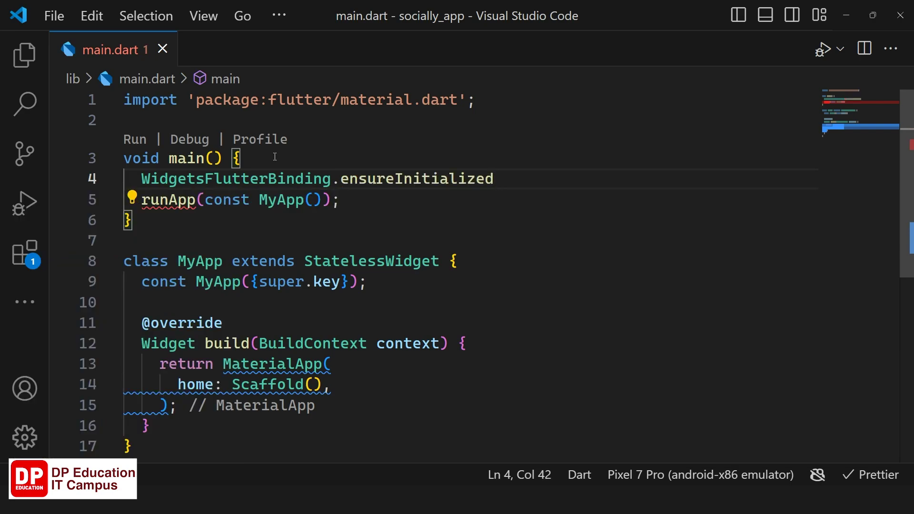
pyautogui.write('();')
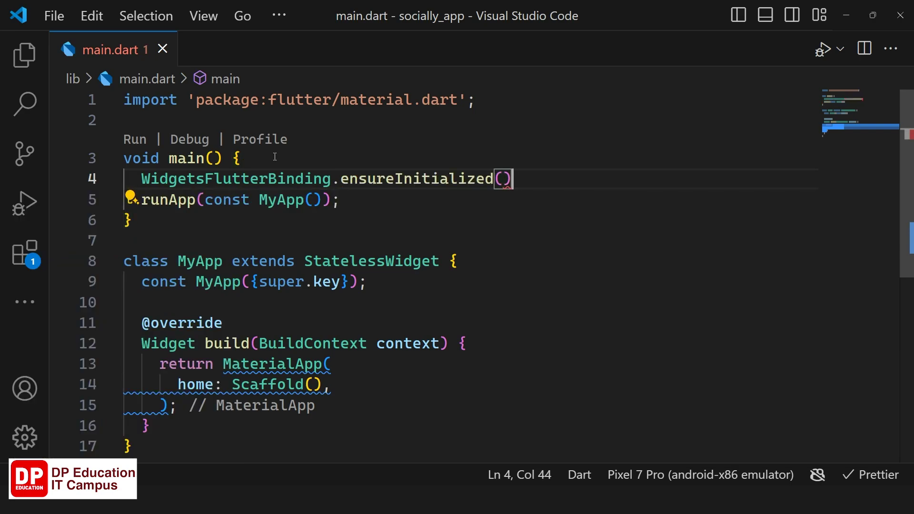
# Paste the copied Firebase.initializeApp call below ensureInitialized and import package:firebase_core/firebase_core.dart through the quick fix for Firebase.
pyautogui.press('Return')
pyautogui.hotkey('ctrl', 'v')
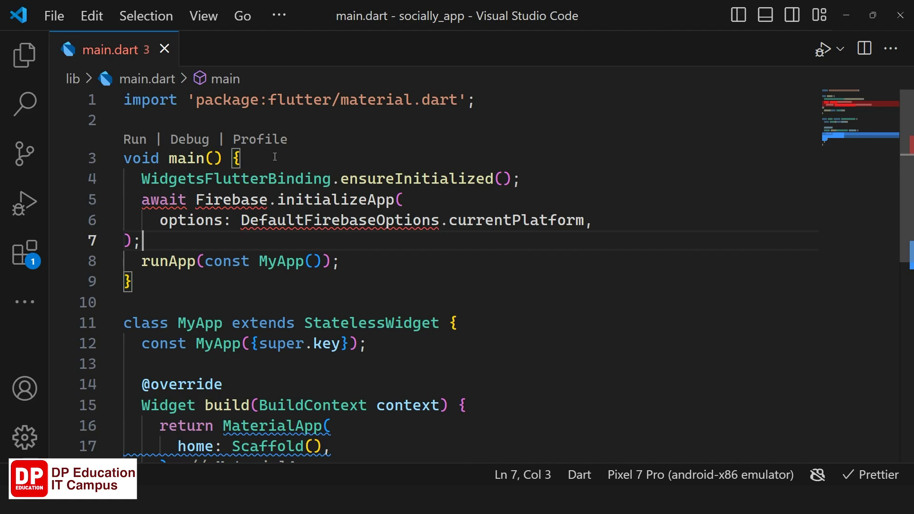
pyautogui.click(232, 199)
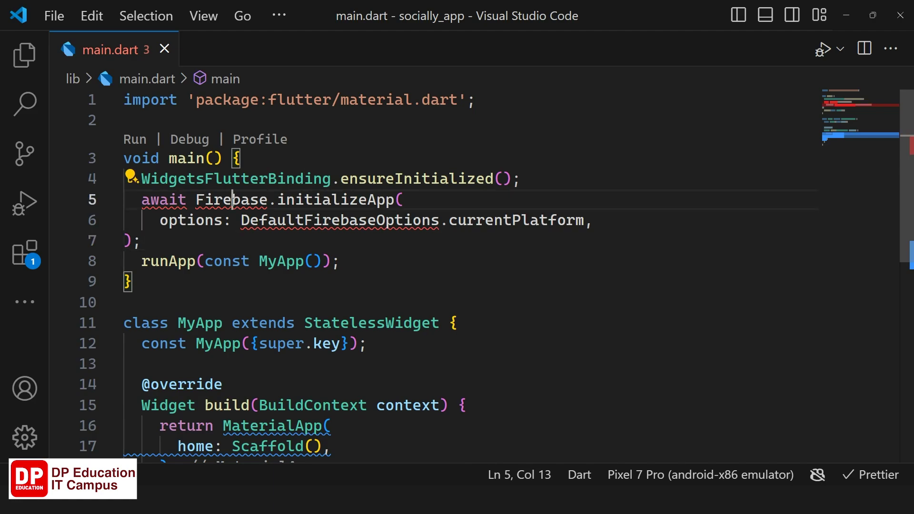
pyautogui.hotkey('ctrl', '.')
pyautogui.press('Return')
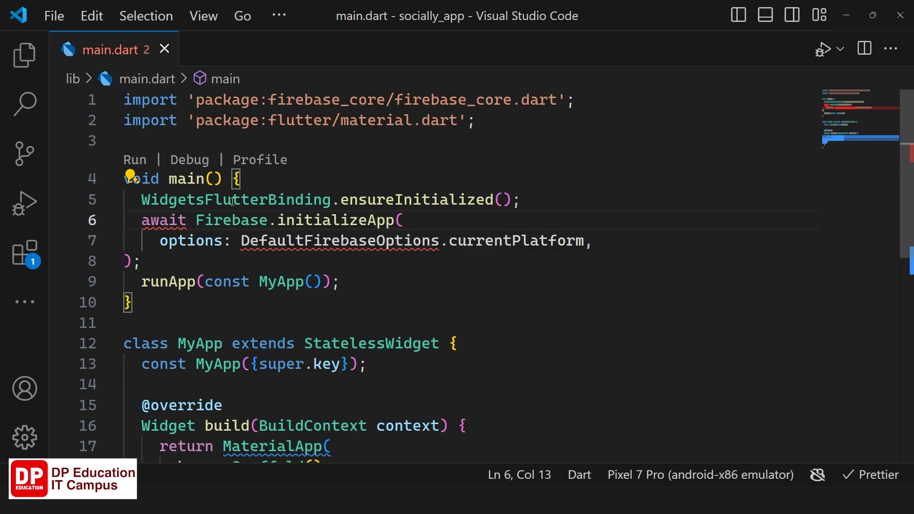
# Mark the main() function as async so await is allowed, and save main.dart.
pyautogui.press('Up')
pyautogui.press('Up')
pyautogui.press('End')
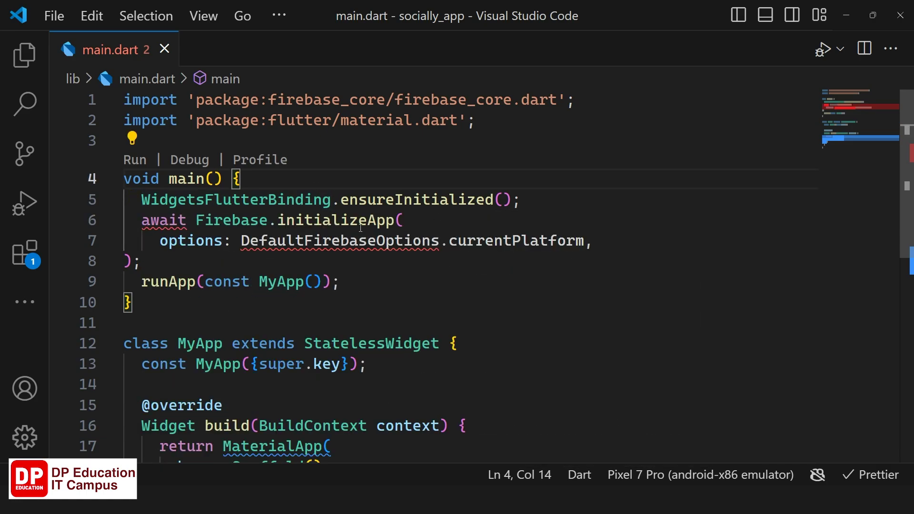
pyautogui.doubleClick(167, 222)
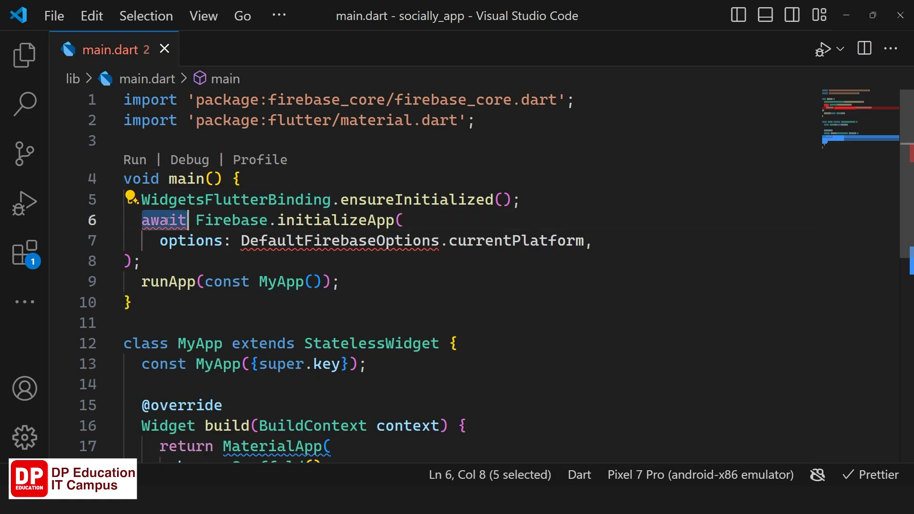
pyautogui.click(224, 181)
pyautogui.write('async')
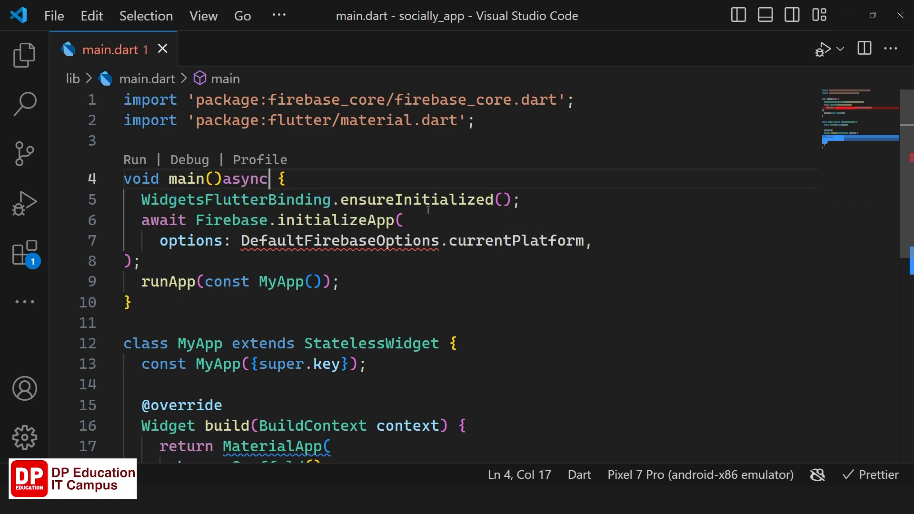
pyautogui.hotkey('ctrl', 's')
# Import package:socially_app/firebase_options.dart through the quick fix for DefaultFirebaseOptions.
pyautogui.click(399, 243)
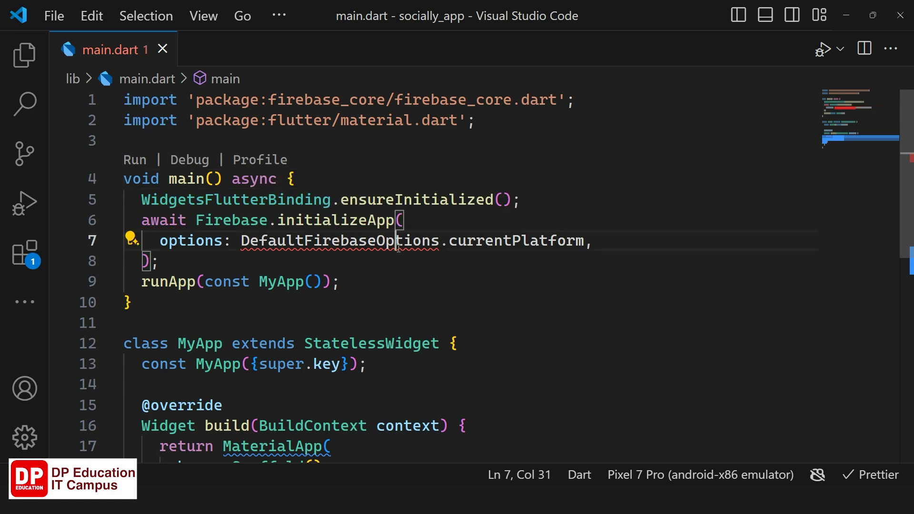
pyautogui.hotkey('ctrl', '.')
pyautogui.press('Return')
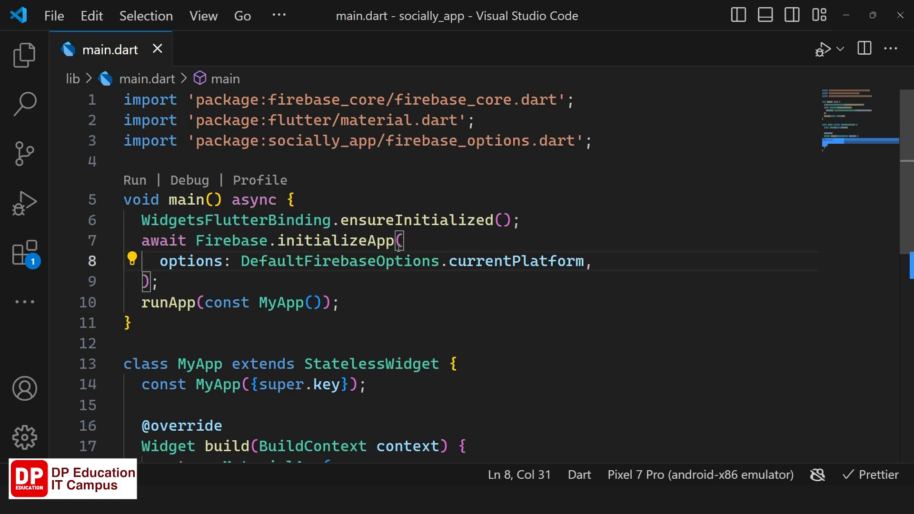
# Review the firebase_options.dart import, the Firebase.initializeApp call and its currentPlatform option in main.dart.
pyautogui.moveTo(600, 141); pyautogui.dragTo(133, 141)
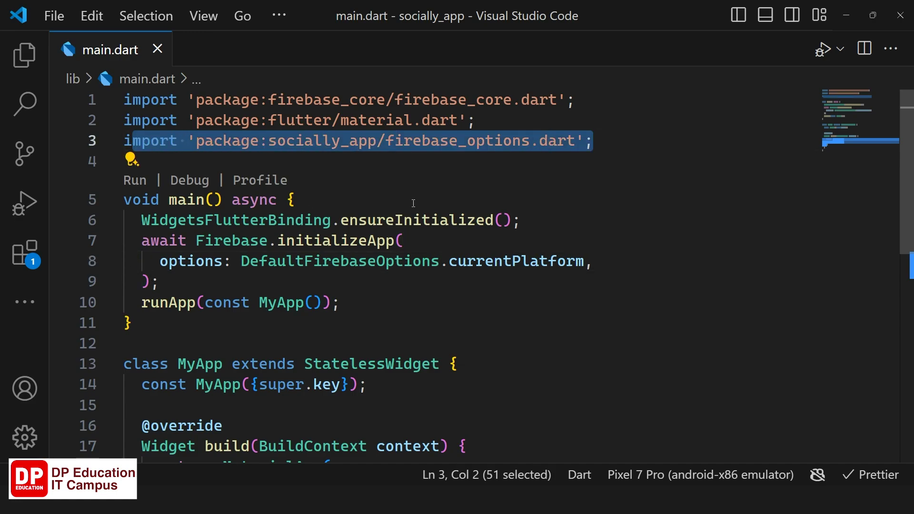
pyautogui.moveTo(279, 240)
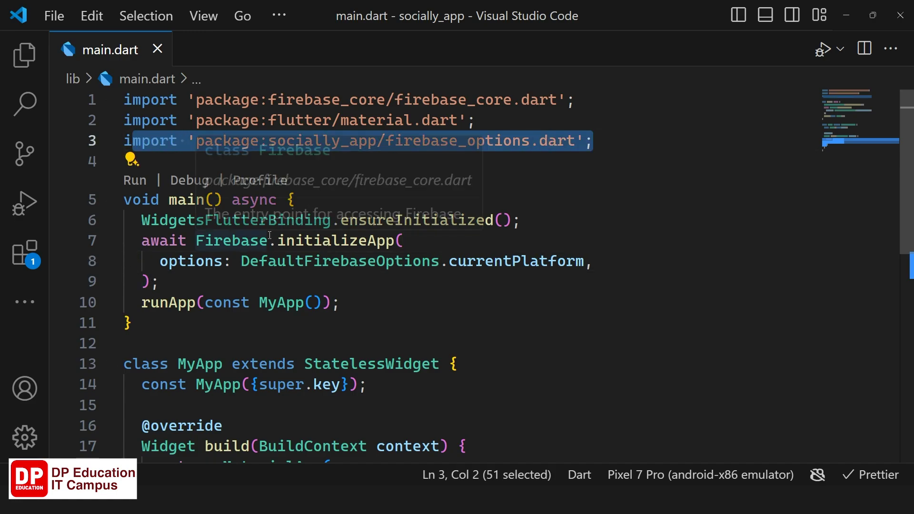
pyautogui.click(141, 240)
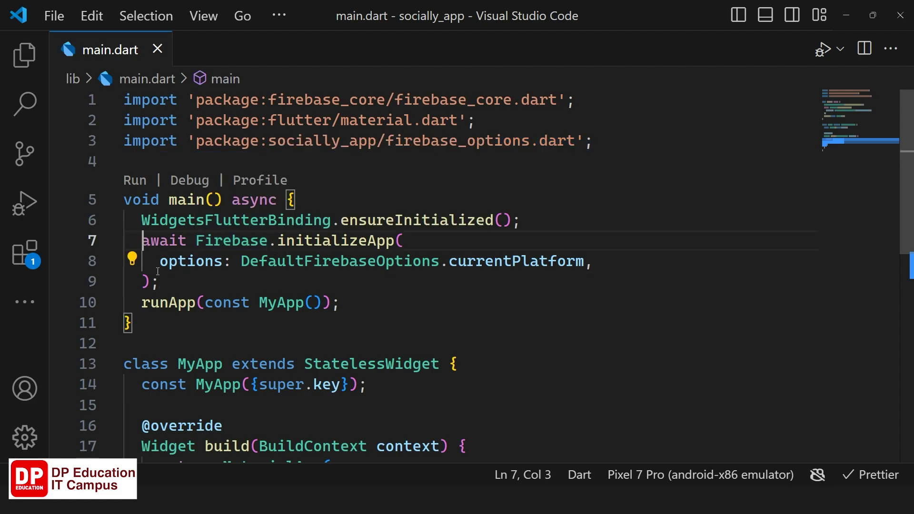
pyautogui.keyDown('shift'); pyautogui.click(161, 281); pyautogui.keyUp('shift')
pyautogui.press('Escape')
pyautogui.doubleClick(534, 264)
pyautogui.moveTo(535, 263)
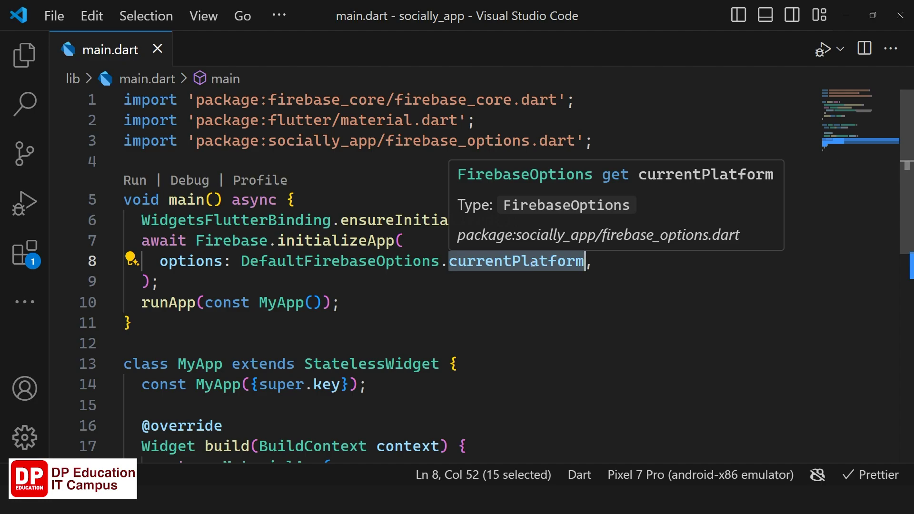
pyautogui.click(481, 300)
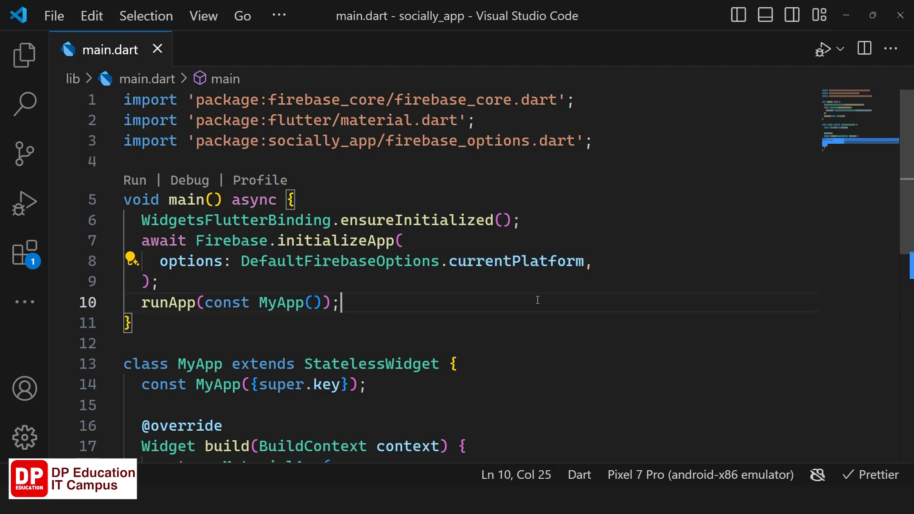
pyautogui.doubleClick(534, 261)
# Open firebase_options.dart from the lib folder and examine the web and android FirebaseOptions definitions, with the file explorer hidden.
pyautogui.click(25, 55)
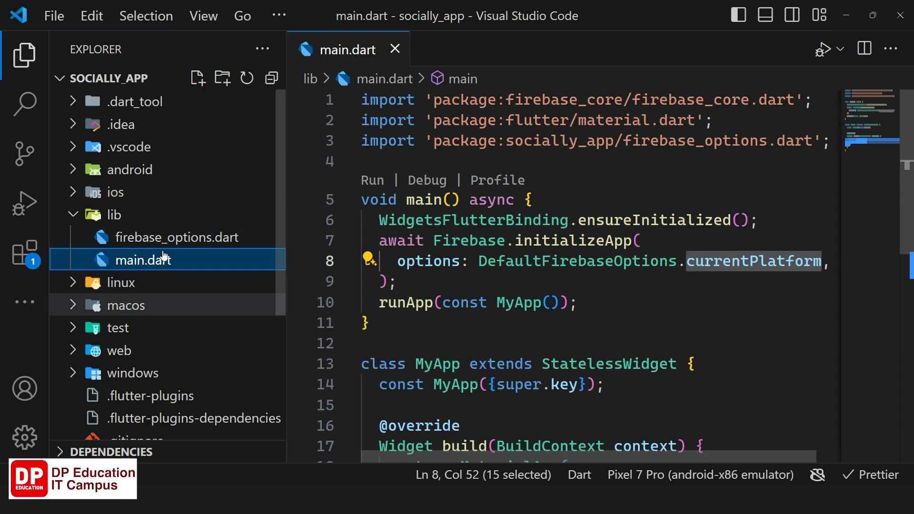
pyautogui.click(165, 236)
pyautogui.scroll(-5, 515, 281)
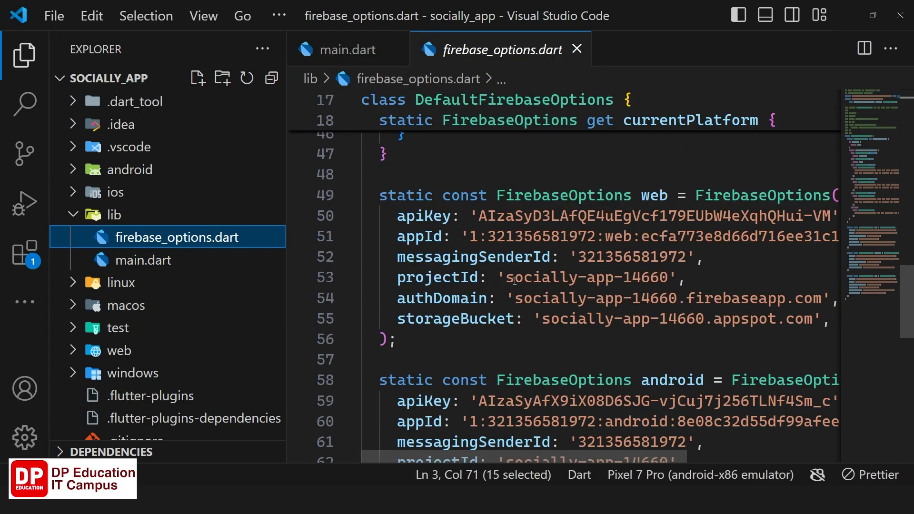
pyautogui.click(30, 62)
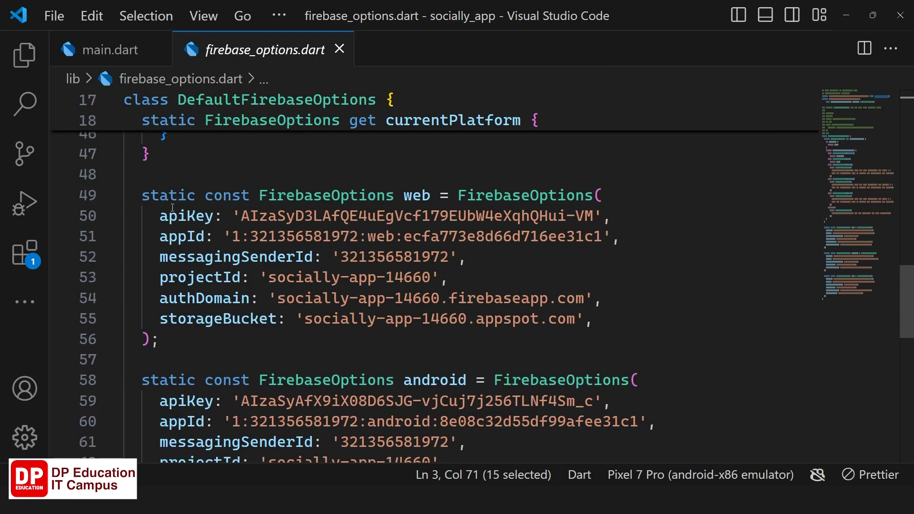
# Examine the settings inside the web, android and ios FirebaseOptions definitions in firebase_options.dart.
pyautogui.moveTo(143, 215); pyautogui.dragTo(205, 335)
pyautogui.scroll(-2, 204, 318)
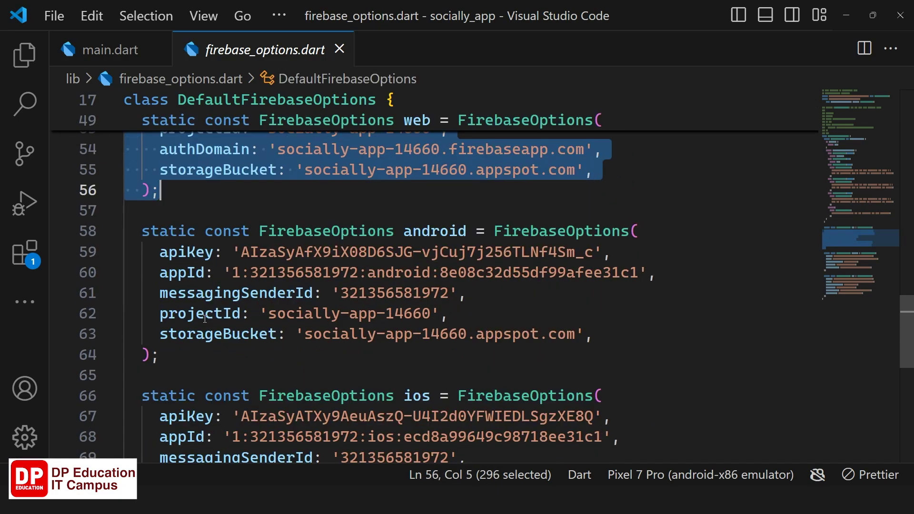
pyautogui.moveTo(142, 252); pyautogui.dragTo(205, 335)
pyautogui.scroll(-1, 205, 338)
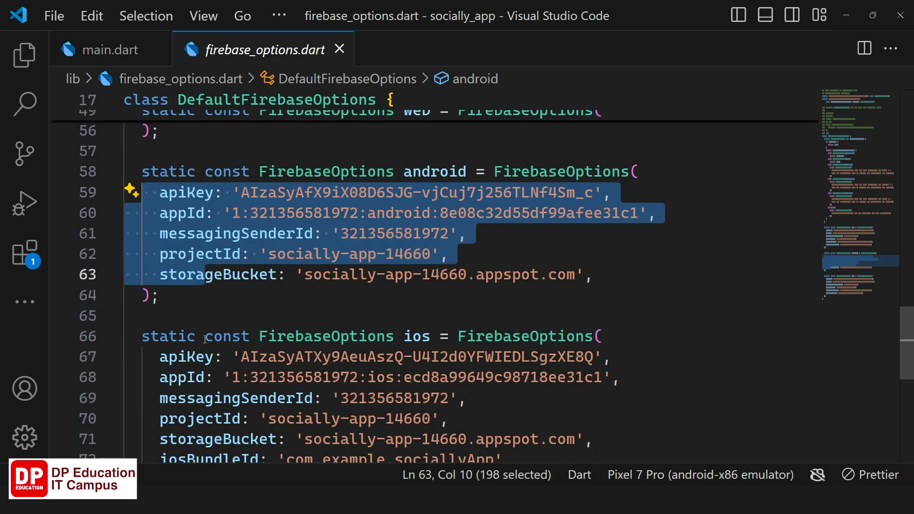
pyautogui.scroll(-2, 204, 339)
pyautogui.moveTo(146, 237); pyautogui.dragTo(162, 360)
# Return to main.dart and review the Firebase.initializeApp call with its DefaultFirebaseOptions.currentPlatform option.
pyautogui.click(107, 49)
pyautogui.click(485, 318)
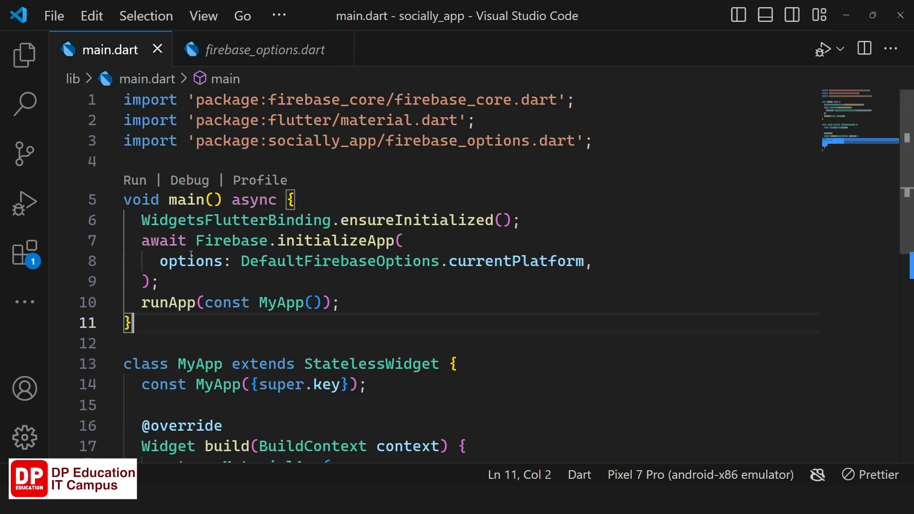
pyautogui.moveTo(159, 263); pyautogui.dragTo(160, 282)
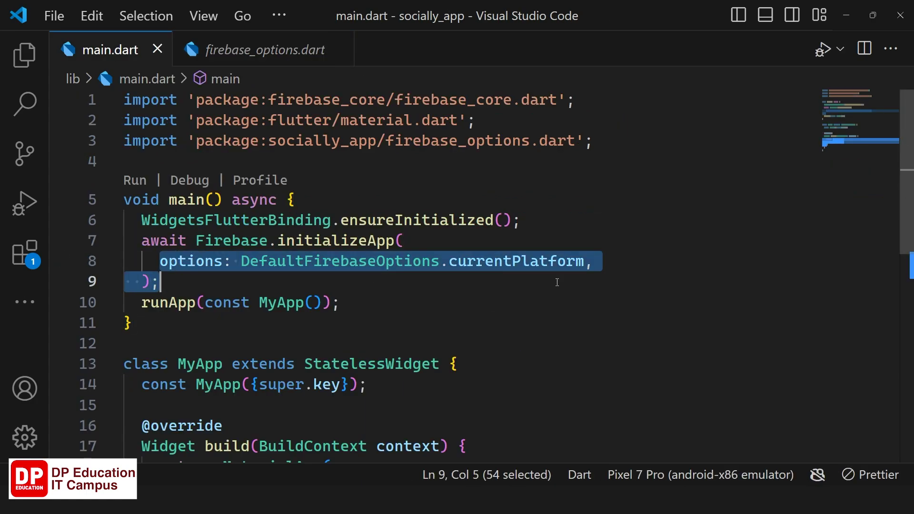
pyautogui.doubleClick(325, 267)
pyautogui.moveTo(144, 248); pyautogui.dragTo(161, 282)
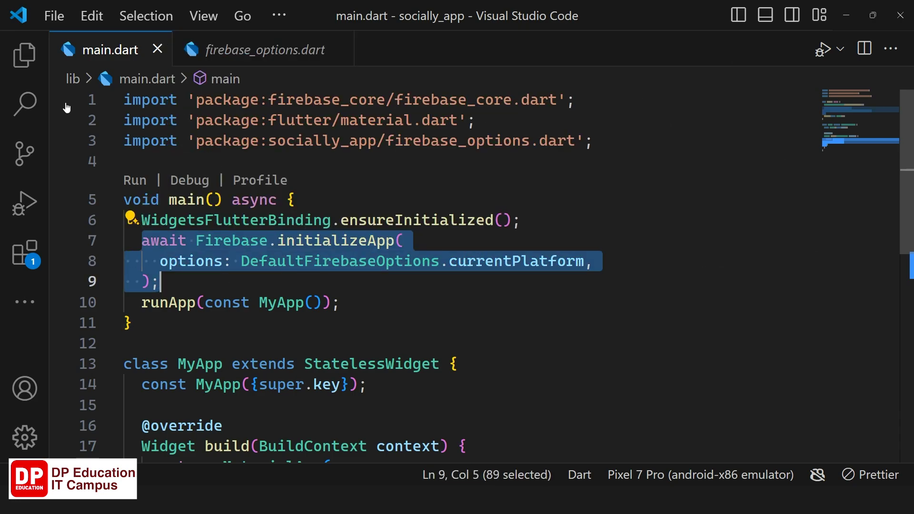
# Reopen firebase_options.dart from the lib folder and hide the file explorer again.
pyautogui.click(25, 54)
pyautogui.click(153, 243)
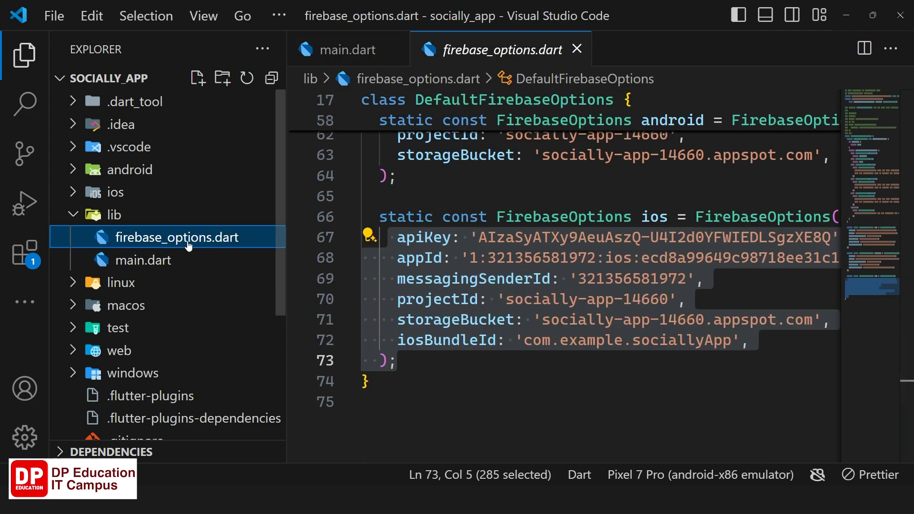
pyautogui.click(23, 53)
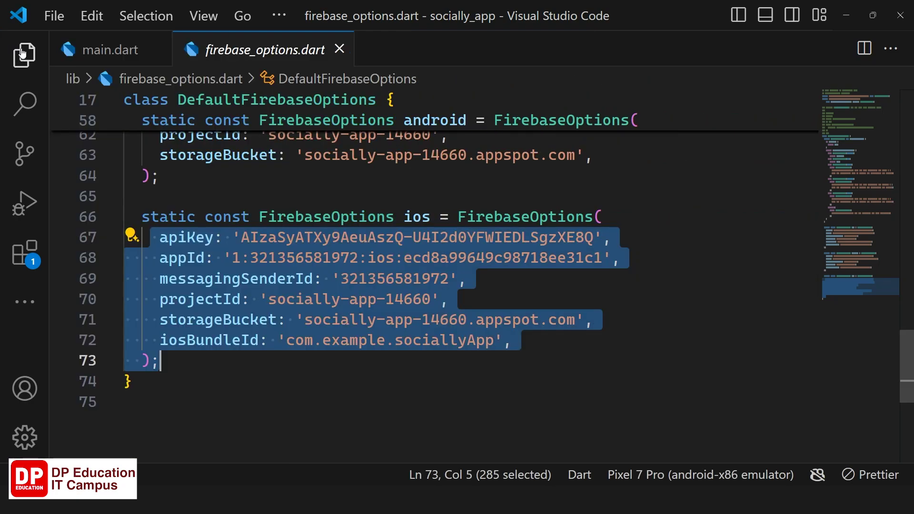
pyautogui.scroll(1, 535, 377)
pyautogui.hotkey('ctrl', 'c')
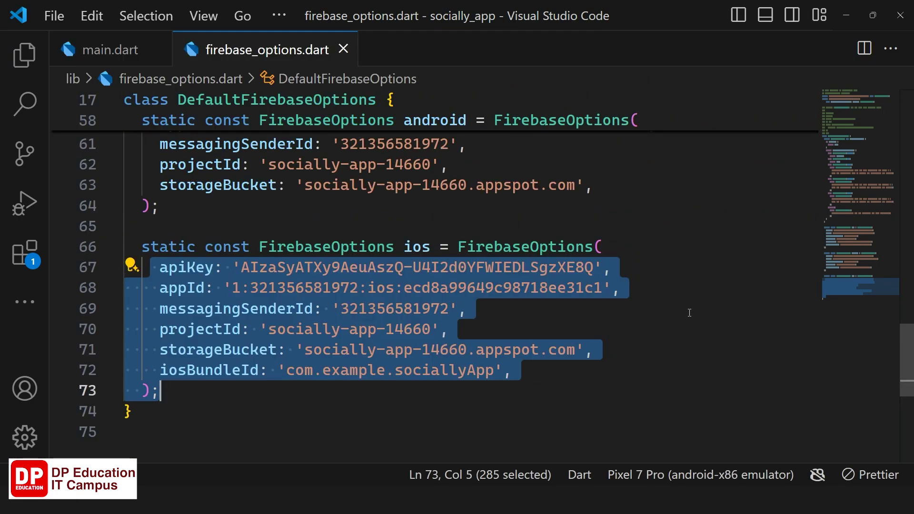
# Review the complete android, ios and web FirebaseOptions blocks and the TargetPlatform cases in the currentPlatform getter.
pyautogui.scroll(2, 688, 313)
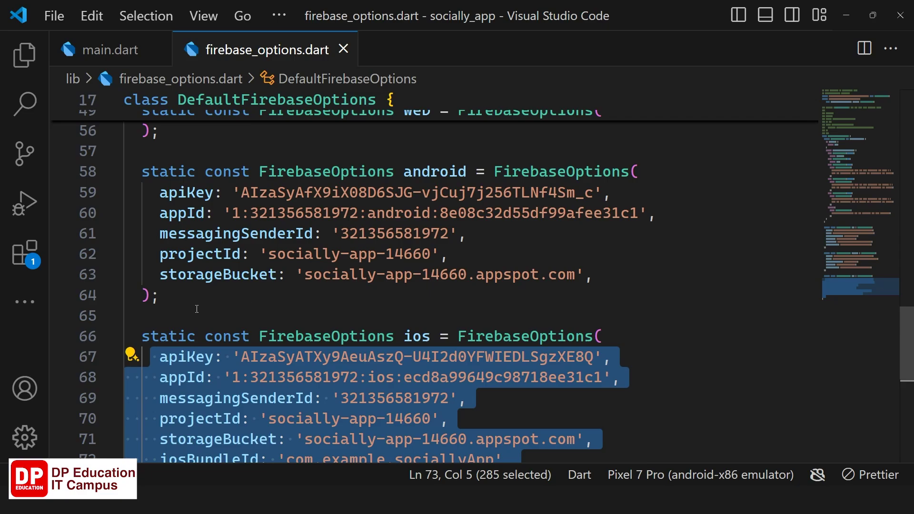
pyautogui.moveTo(356, 295); pyautogui.dragTo(124, 171)
pyautogui.scroll(-3, 318, 346)
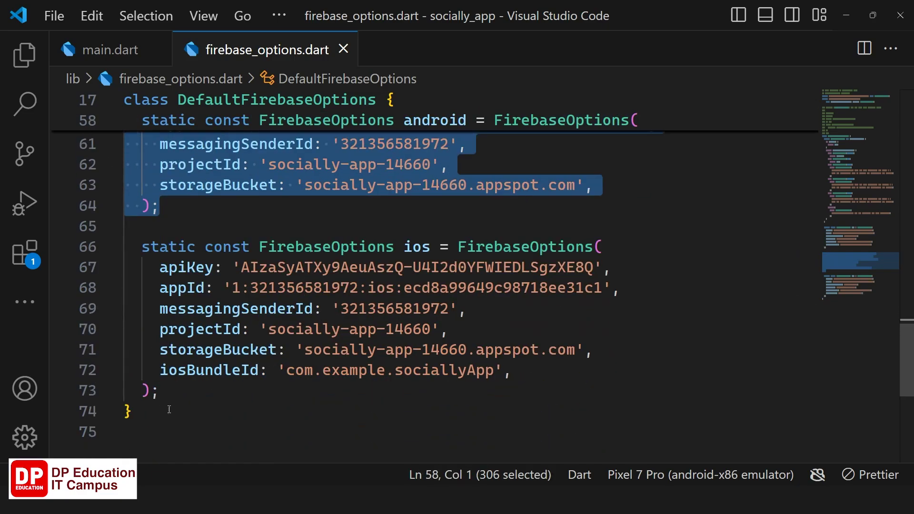
pyautogui.moveTo(169, 392); pyautogui.dragTo(112, 245)
pyautogui.scroll(5, 143, 314)
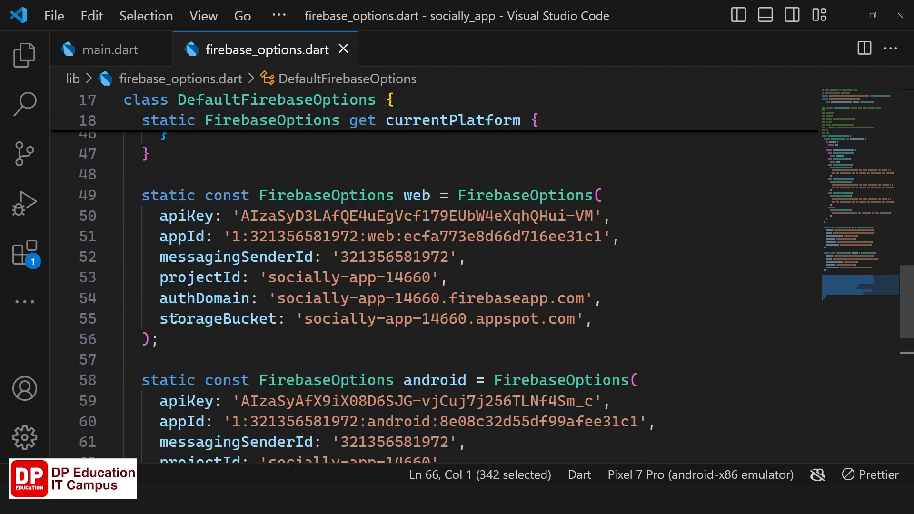
pyautogui.moveTo(163, 332); pyautogui.dragTo(124, 195)
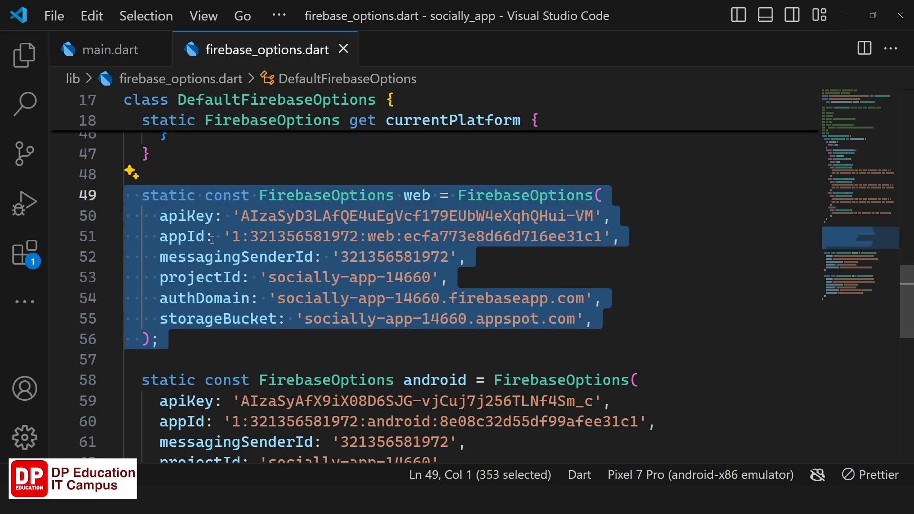
pyautogui.scroll(4, 547, 363)
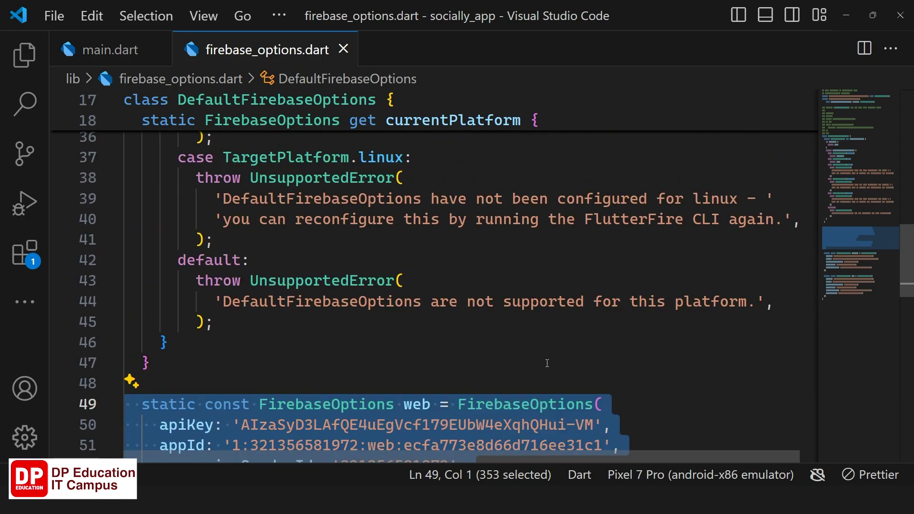
pyautogui.scroll(6, 548, 363)
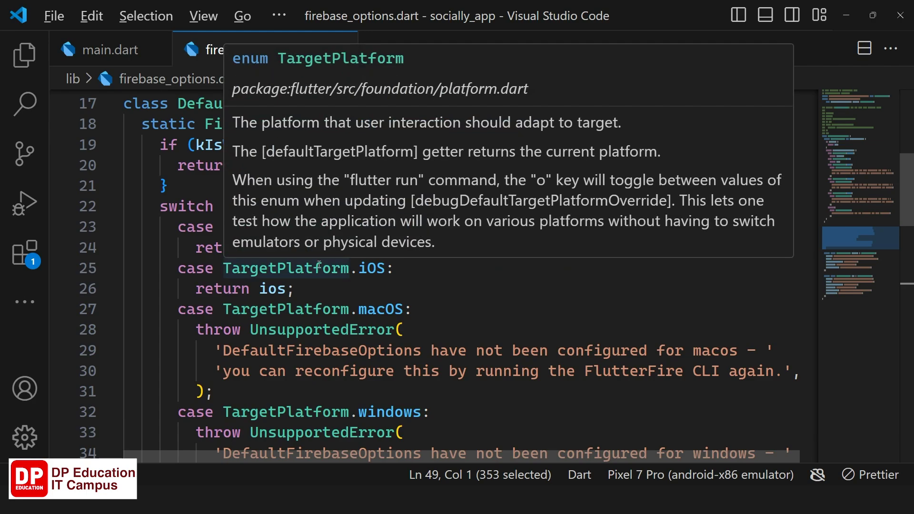
# Switch to the Firebase console in the browser, finish the Flutter app setup by continuing to the console, and reload the project overview.
pyautogui.press('alt')
pyautogui.hotkey('alt', 'Tab')
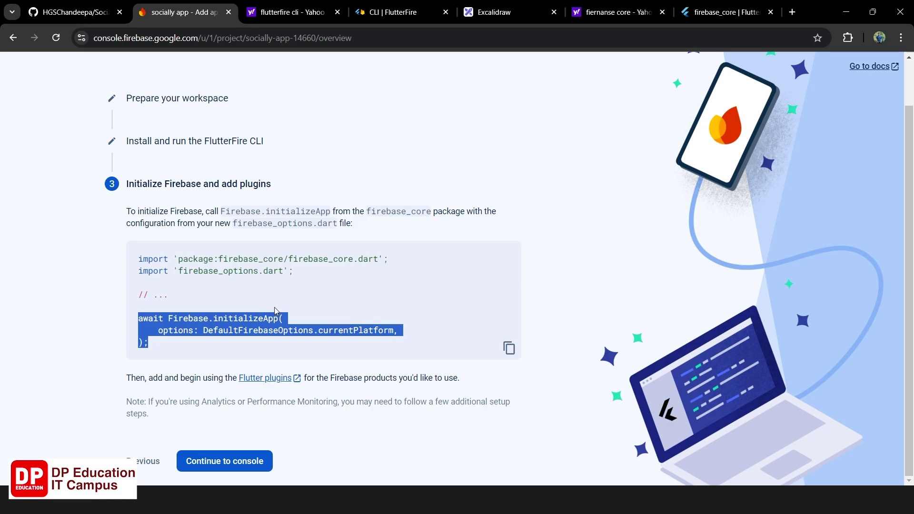
pyautogui.click(253, 457)
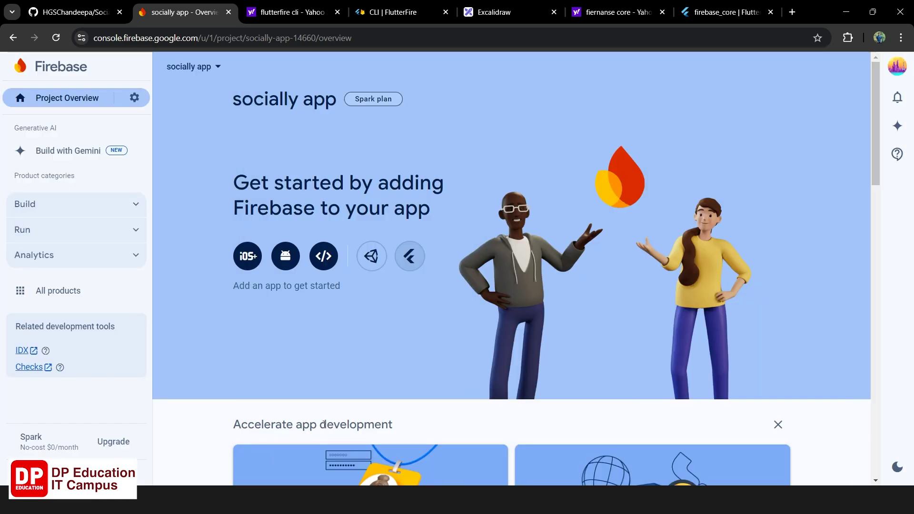
pyautogui.click(56, 38)
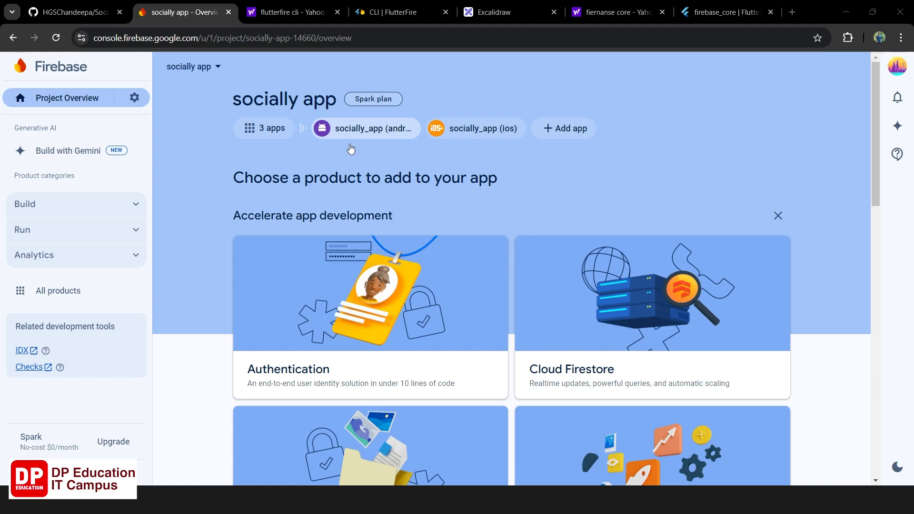
# Review the apps registered in the socially app Firebase project and browse the products on its overview page.
pyautogui.click(267, 128)
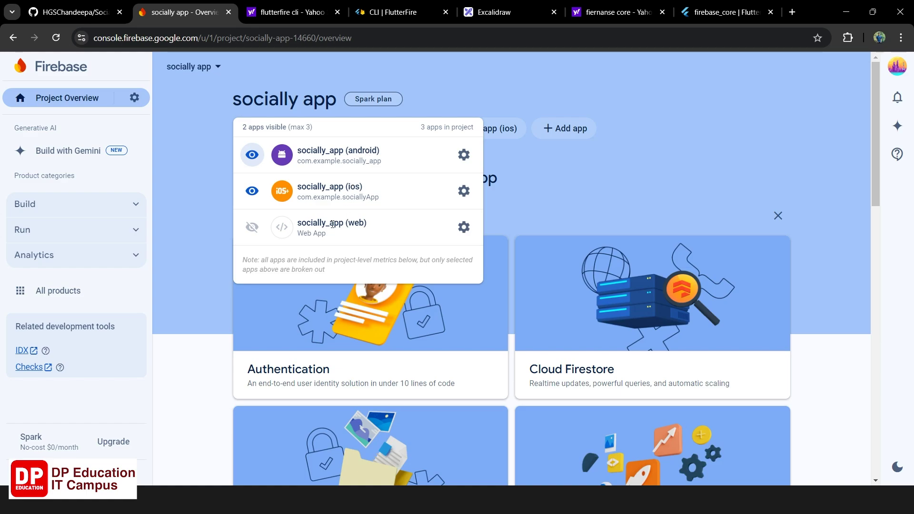
pyautogui.click(583, 175)
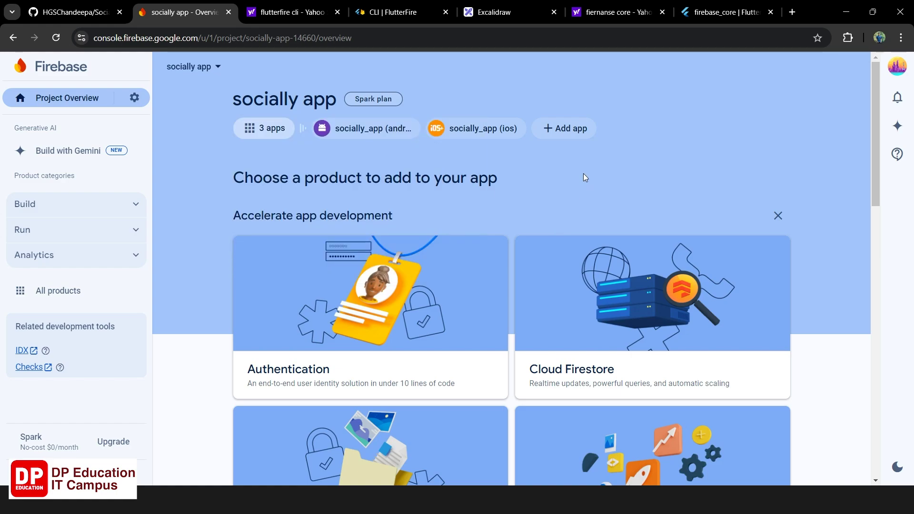
pyautogui.scroll(-5, 581, 173)
pyautogui.scroll(-5, 581, 176)
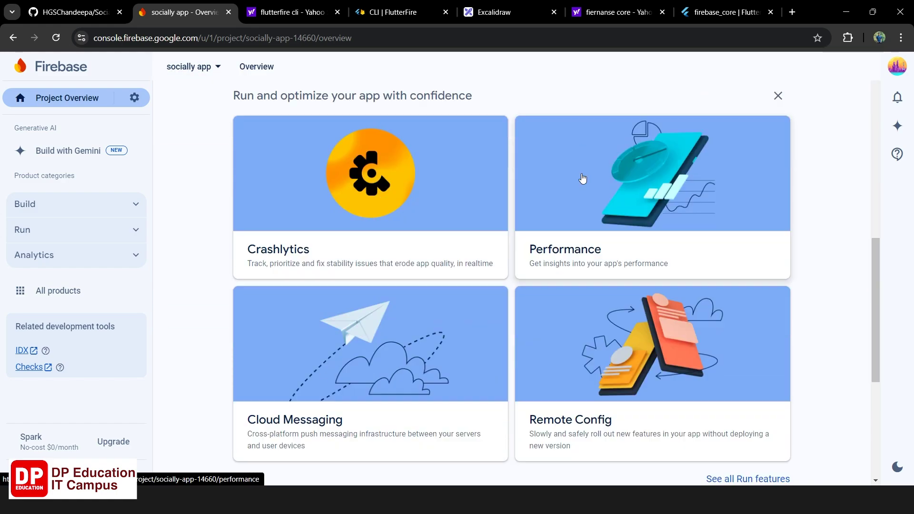
pyautogui.scroll(2, 571, 177)
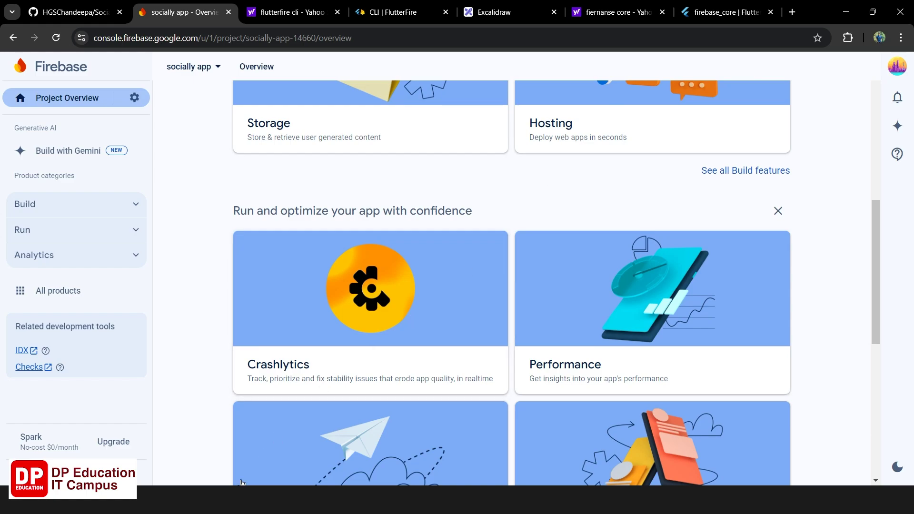
# Switch to Visual Studio Code, close main.dart, and show a wider file explorer with the lib folder collapsed.
pyautogui.hotkey('alt', 'Tab')
pyautogui.click(342, 47)
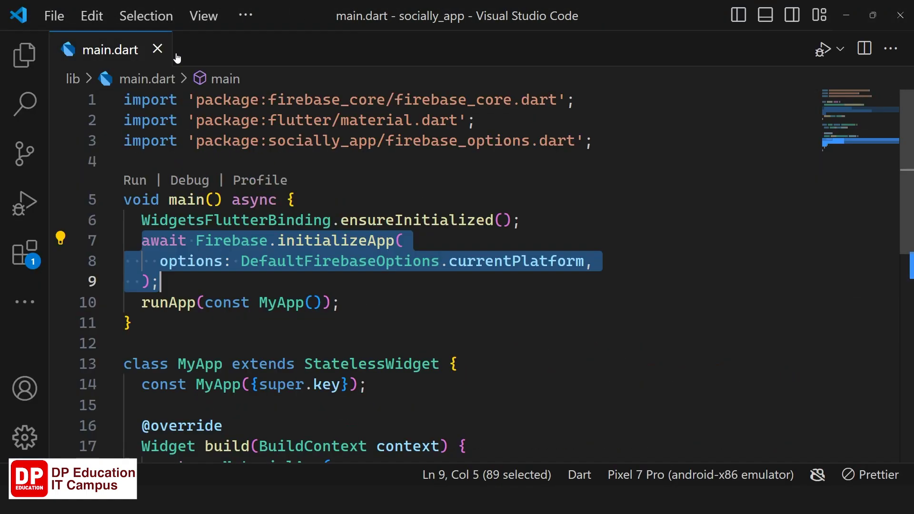
pyautogui.click(158, 49)
pyautogui.click(25, 54)
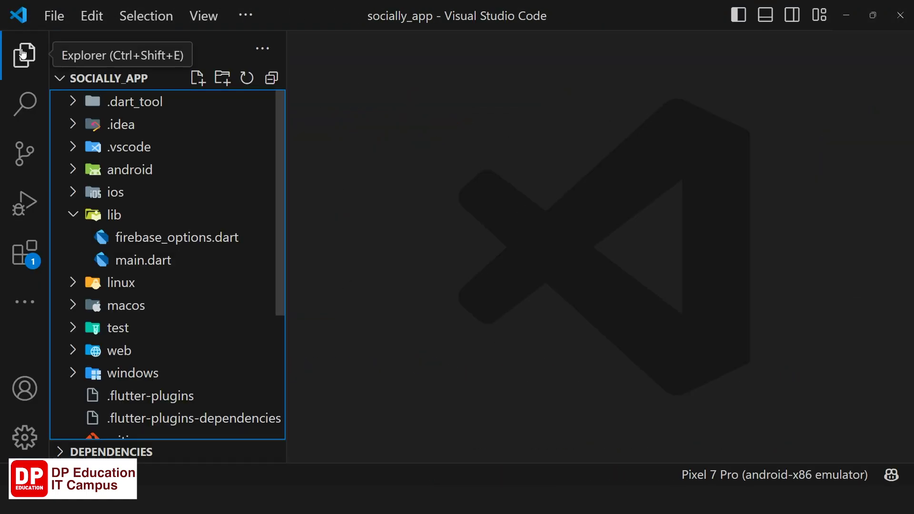
pyautogui.click(74, 215)
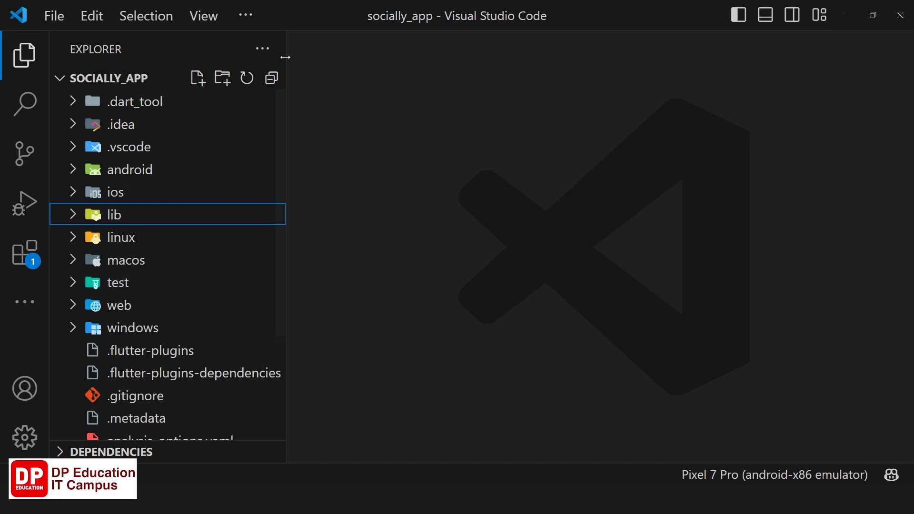
pyautogui.moveTo(286, 56); pyautogui.dragTo(360, 57)
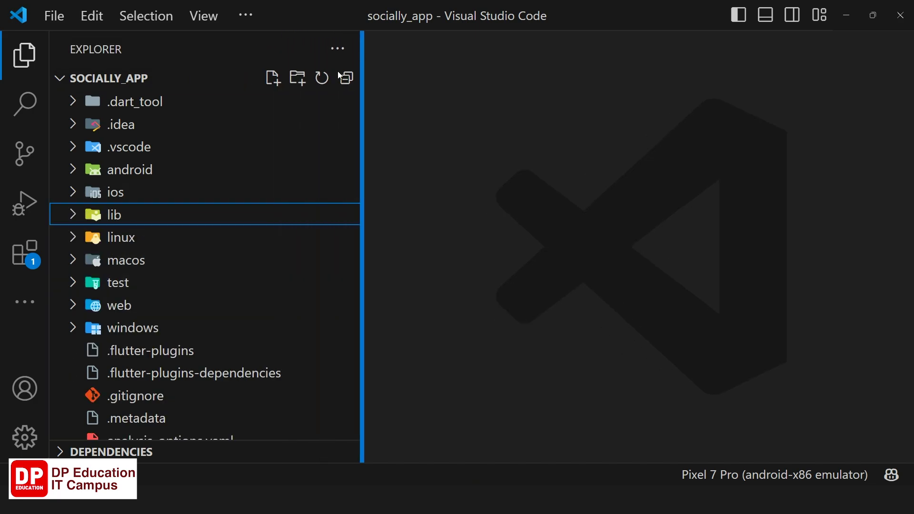
# Open the project-level build.gradle in the android folder and look through its contents.
pyautogui.click(73, 170)
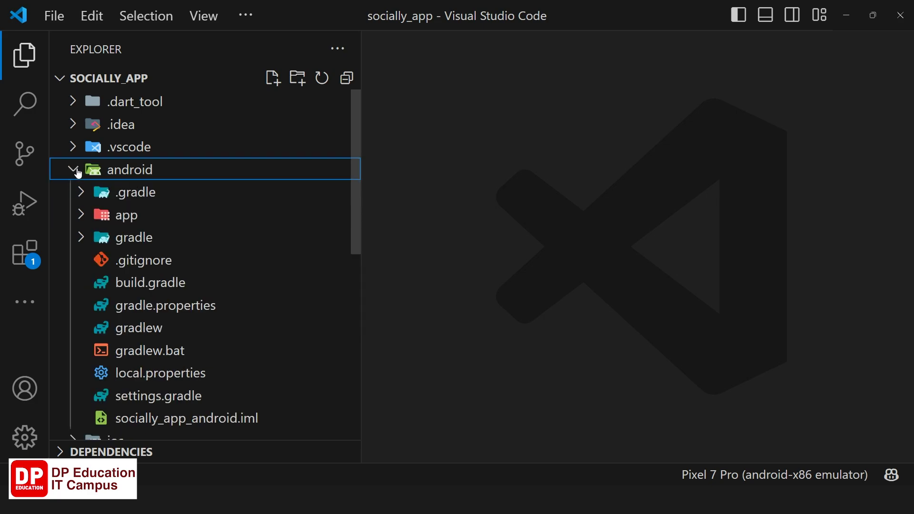
pyautogui.click(155, 284)
pyautogui.scroll(-2, 651, 184)
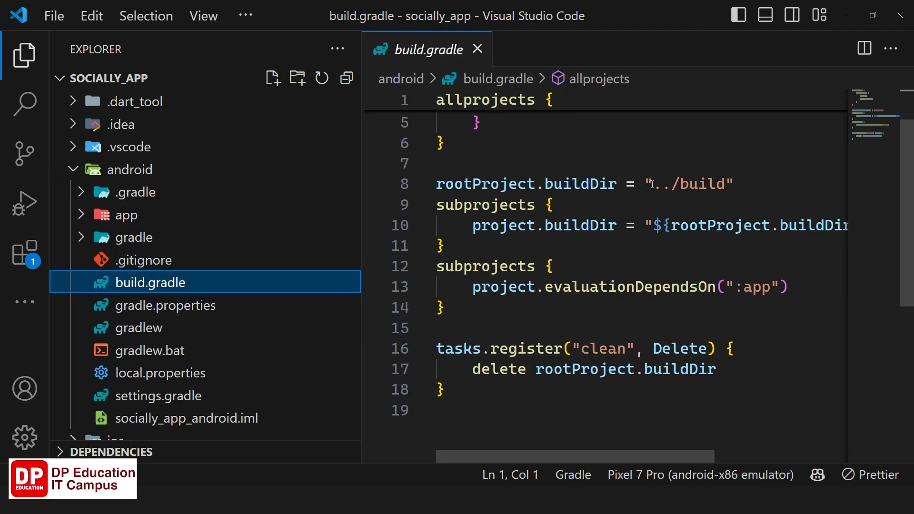
pyautogui.scroll(2, 652, 182)
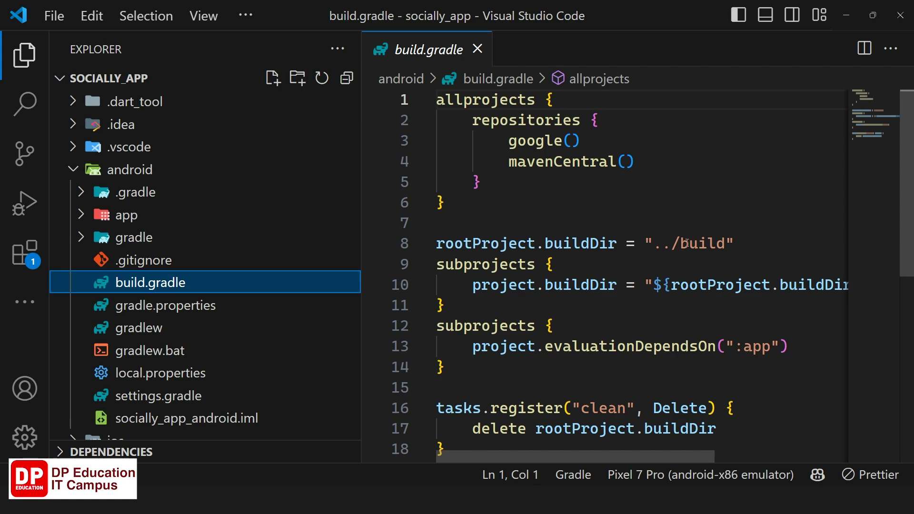
# Open build.gradle in the android/app folder and examine its plugins, android and defaultConfig blocks.
pyautogui.click(80, 216)
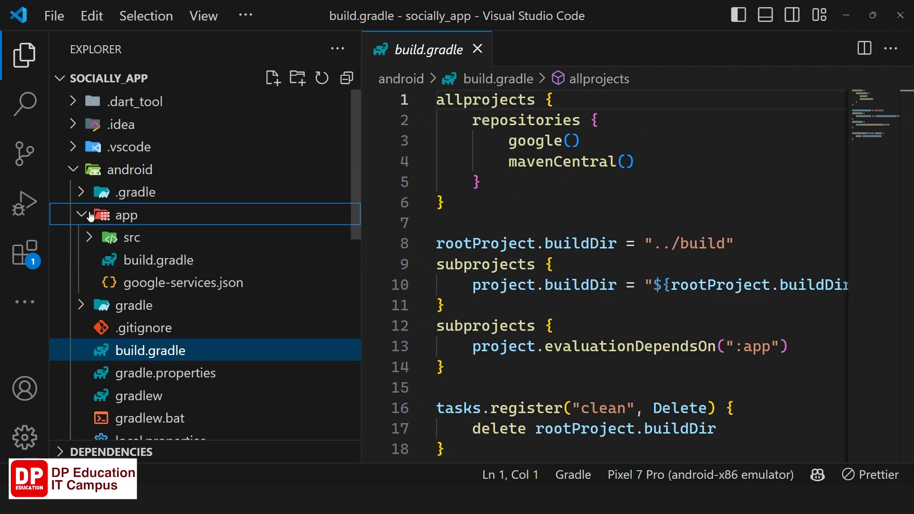
pyautogui.click(188, 262)
pyautogui.scroll(7, 753, 237)
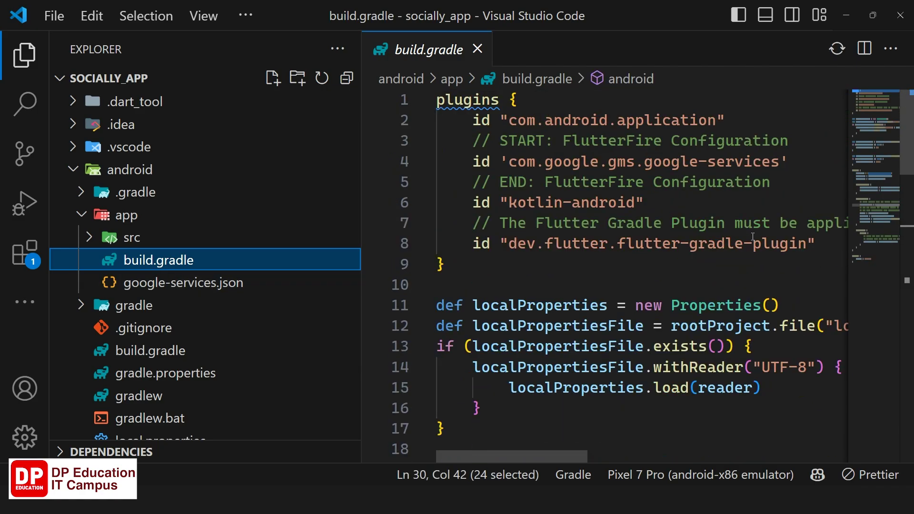
pyautogui.scroll(-9, 682, 193)
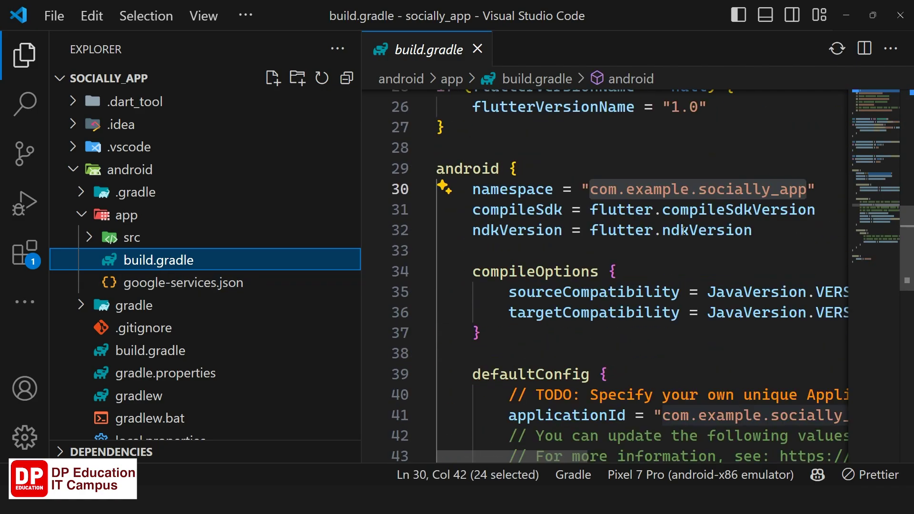
pyautogui.scroll(-2, 683, 231)
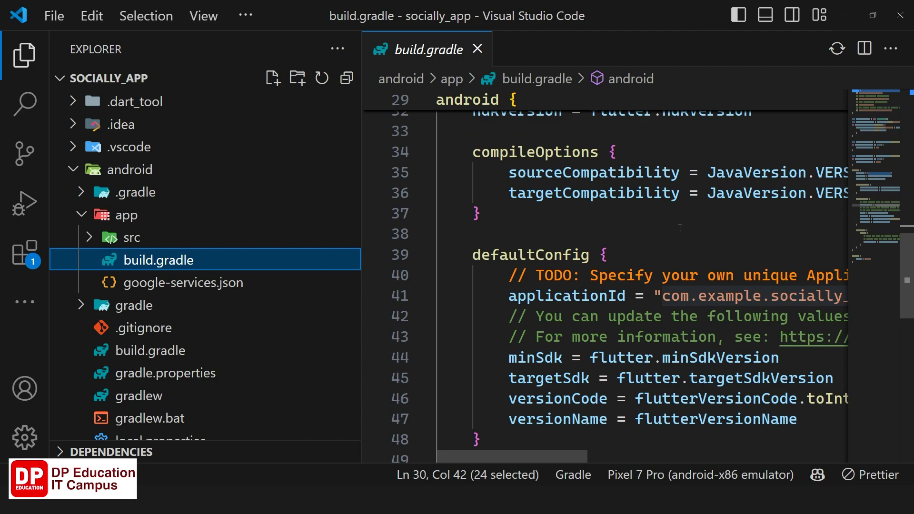
# Open android/settings.gradle with the file explorer hidden and bring up its plugins block.
pyautogui.scroll(-2, 178, 380)
pyautogui.scroll(-1, 176, 395)
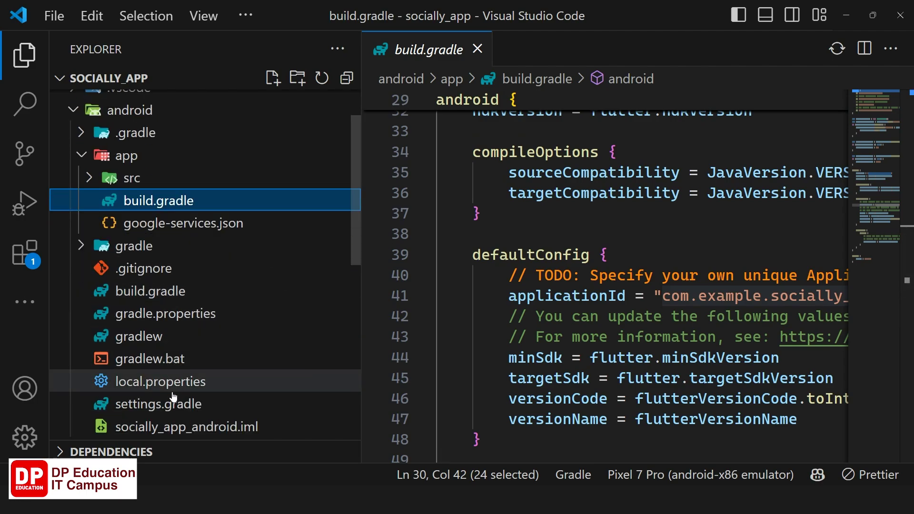
pyautogui.click(173, 405)
pyautogui.click(32, 57)
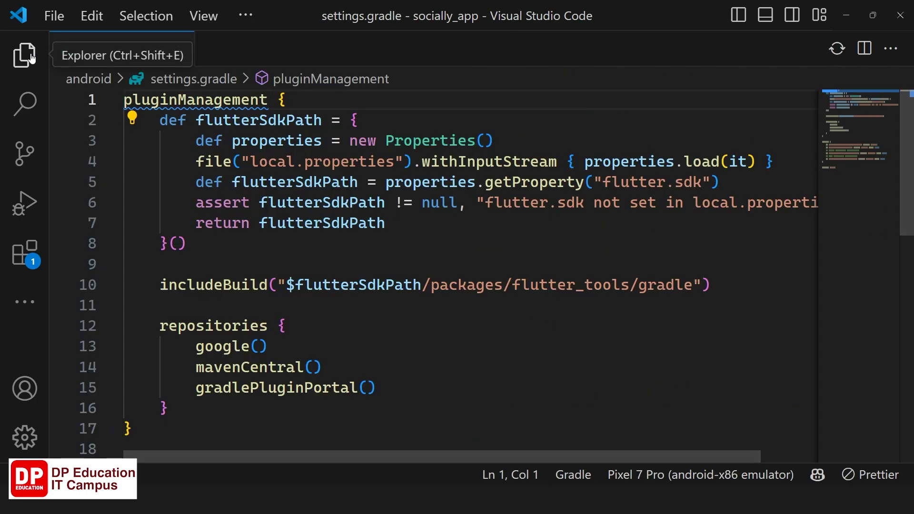
pyautogui.scroll(-3, 392, 316)
pyautogui.scroll(-2, 392, 316)
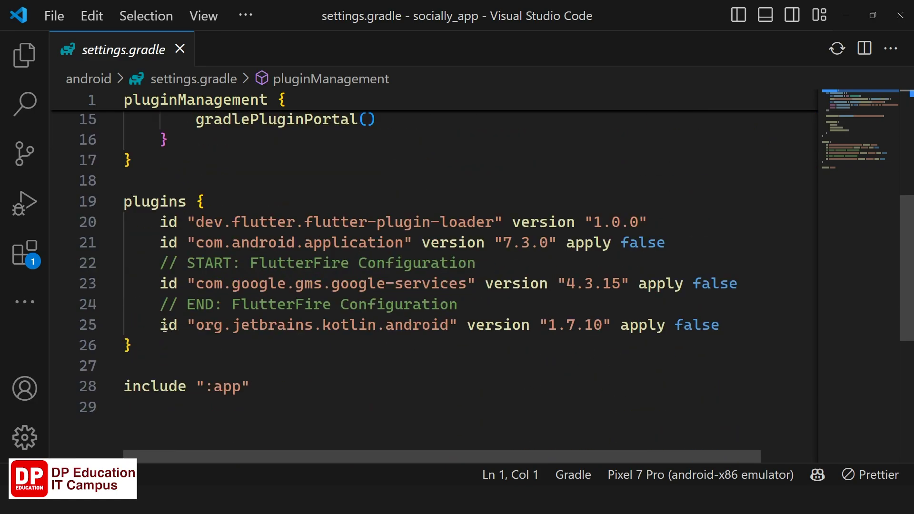
# Set the org.jetbrains.kotlin.android plugin version to 2.0.0 in settings.gradle.
pyautogui.moveTo(165, 327); pyautogui.dragTo(421, 328)
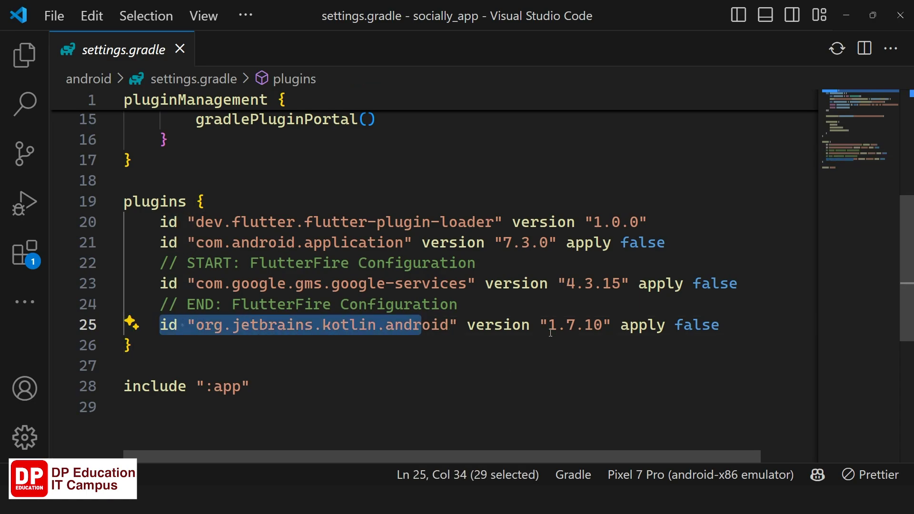
pyautogui.moveTo(550, 327); pyautogui.dragTo(603, 325)
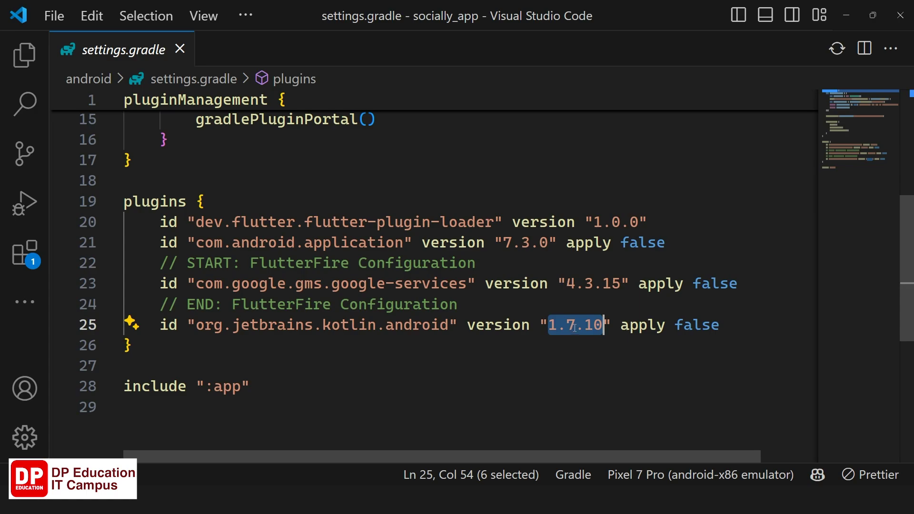
pyautogui.press('BackSpace')
pyautogui.write('2.0')
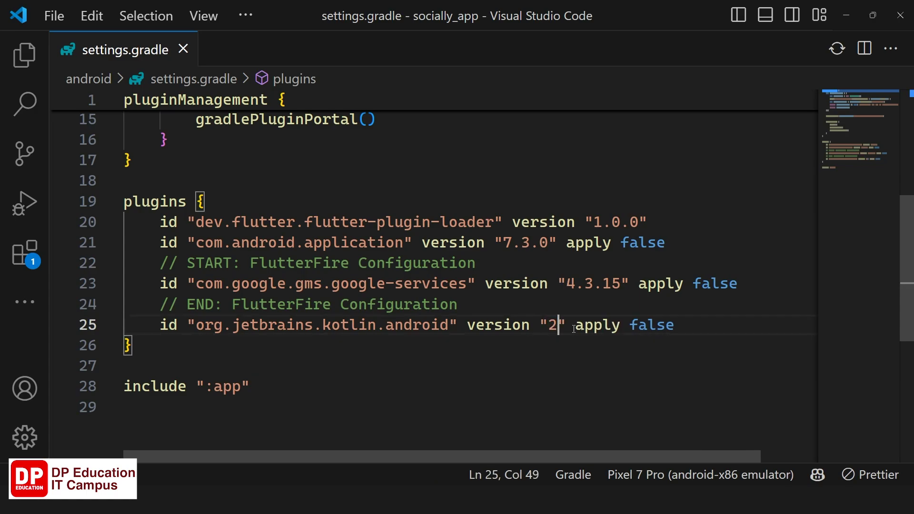
pyautogui.write('.0')
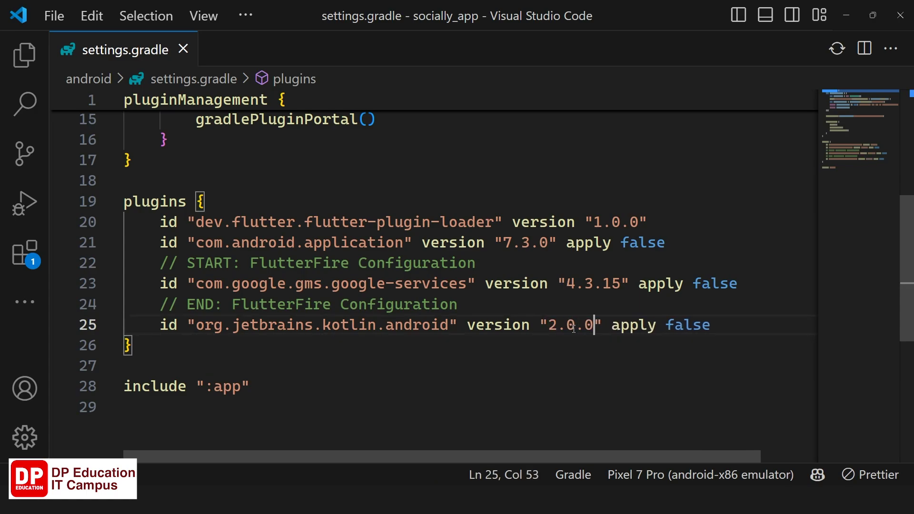
pyautogui.keyDown('shift'); pyautogui.click(545, 326); pyautogui.keyUp('shift')
pyautogui.keyDown('shift'); pyautogui.click(550, 326); pyautogui.keyUp('shift')
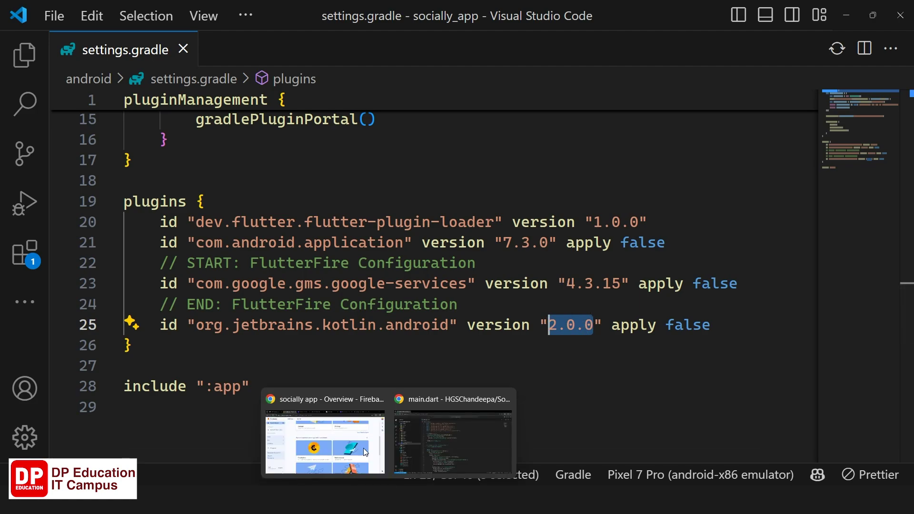
# Switch to Chrome and search the web in a new tab for "latest kotlin version flutter".
pyautogui.click(364, 448)
pyautogui.click(793, 14)
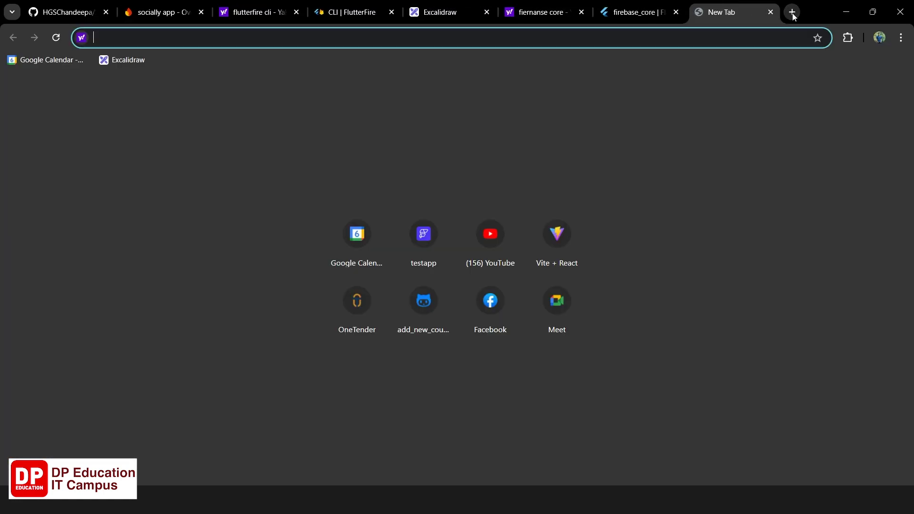
pyautogui.write('latest ')
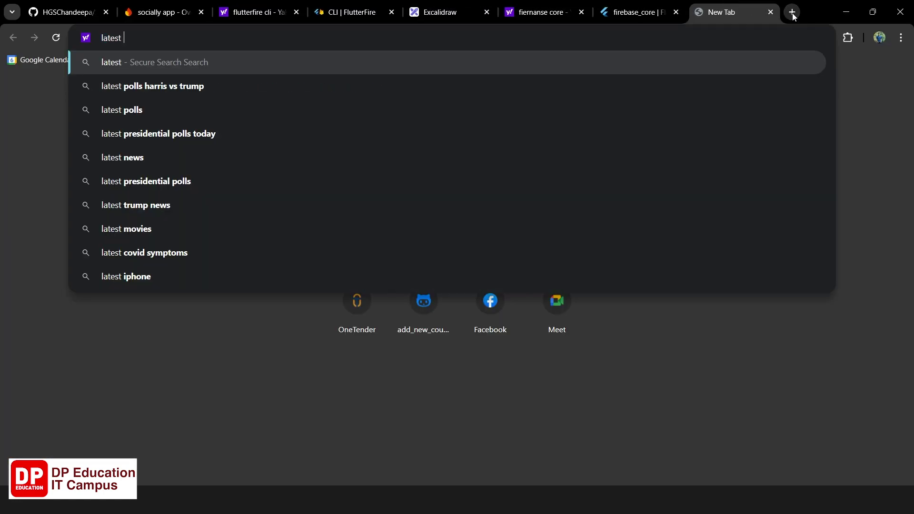
pyautogui.write('kotlin')
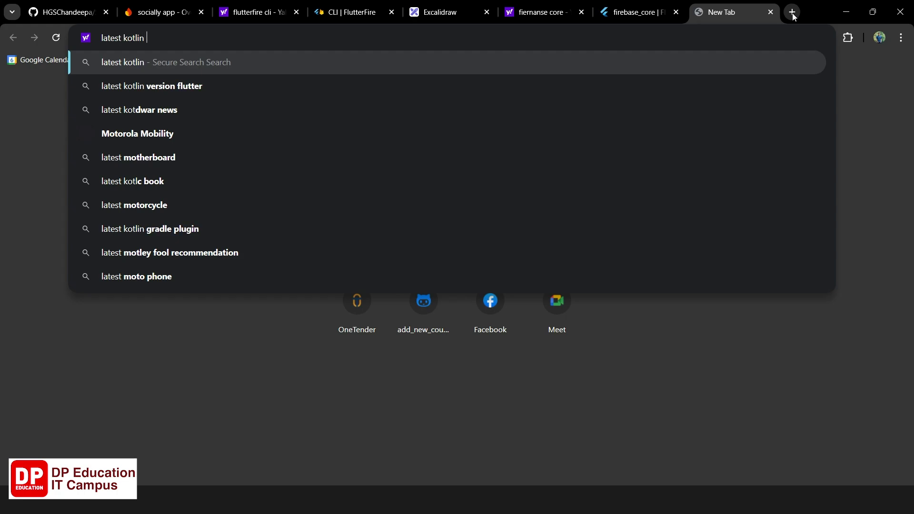
pyautogui.press('Down')
pyautogui.press('Return')
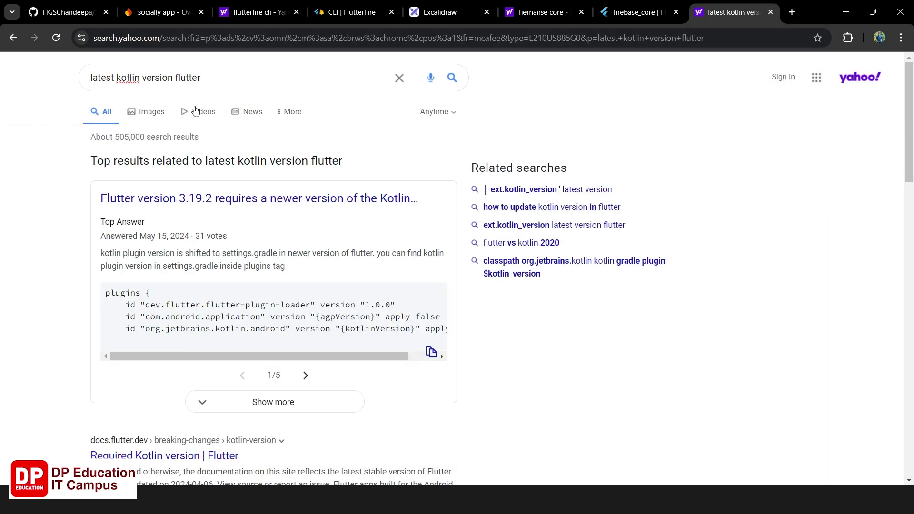
# Shorten the web search to "latest kotlin version" and run it again.
pyautogui.doubleClick(191, 78)
pyautogui.press('BackSpace')
pyautogui.press('Return')
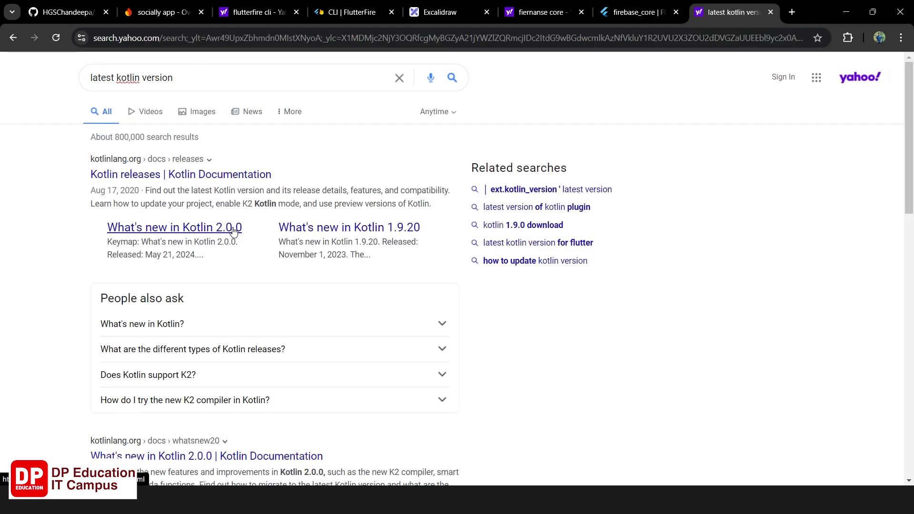
# Open the Kotlin releases documentation page from the results and read the introduction on release types.
pyautogui.click(236, 232)
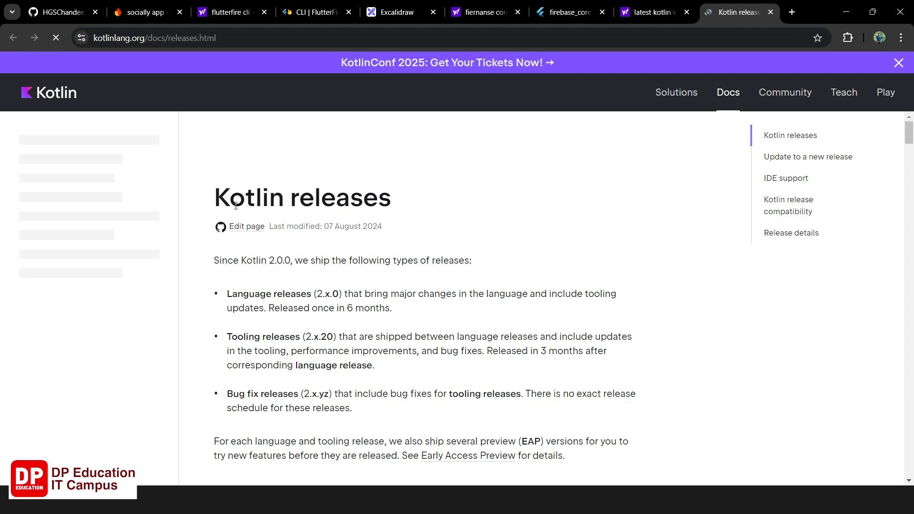
pyautogui.moveTo(214, 260); pyautogui.dragTo(425, 259)
pyautogui.click(374, 338)
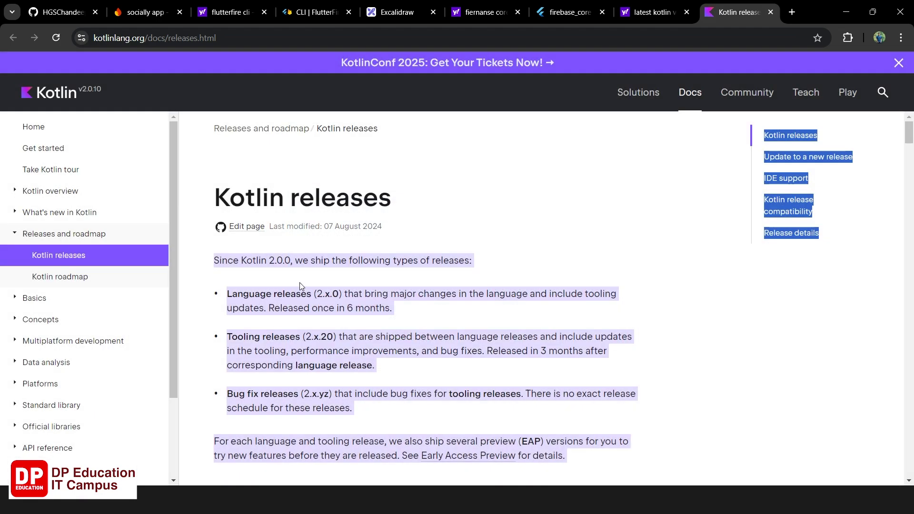
pyautogui.click(301, 272)
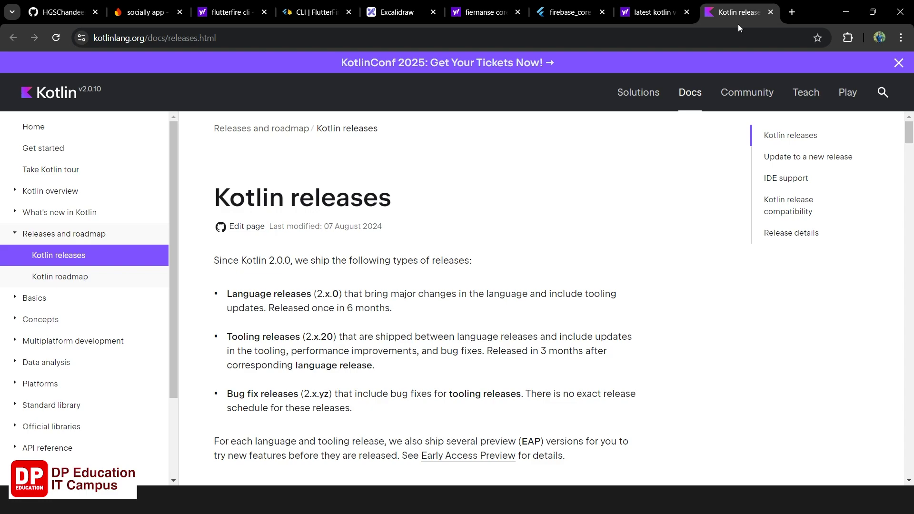
# Search the web in a new tab for "kotlin grade versions and jdf" and skim the results.
pyautogui.click(791, 12)
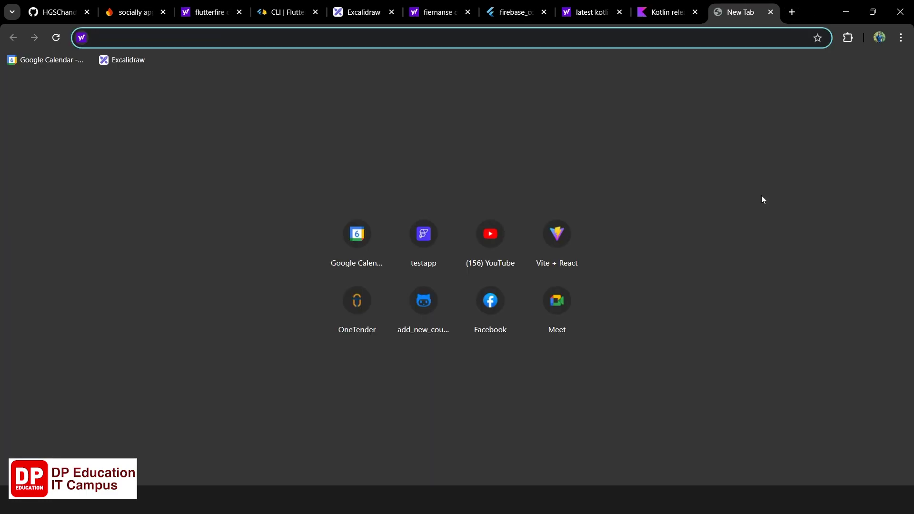
pyautogui.write('k')
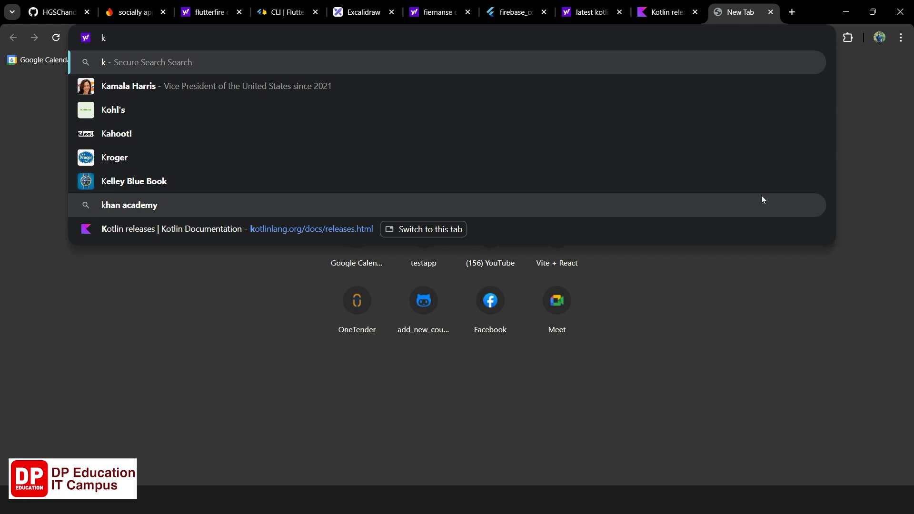
pyautogui.write('otli')
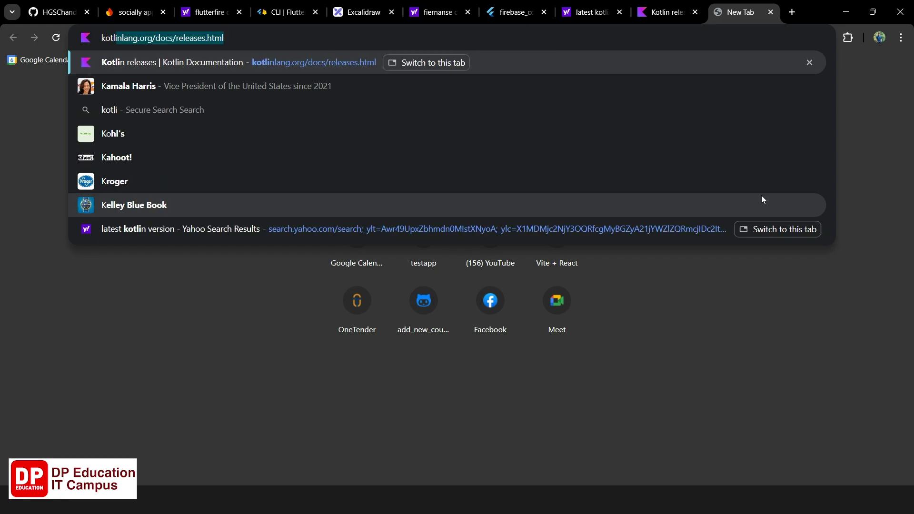
pyautogui.write('n grade ver')
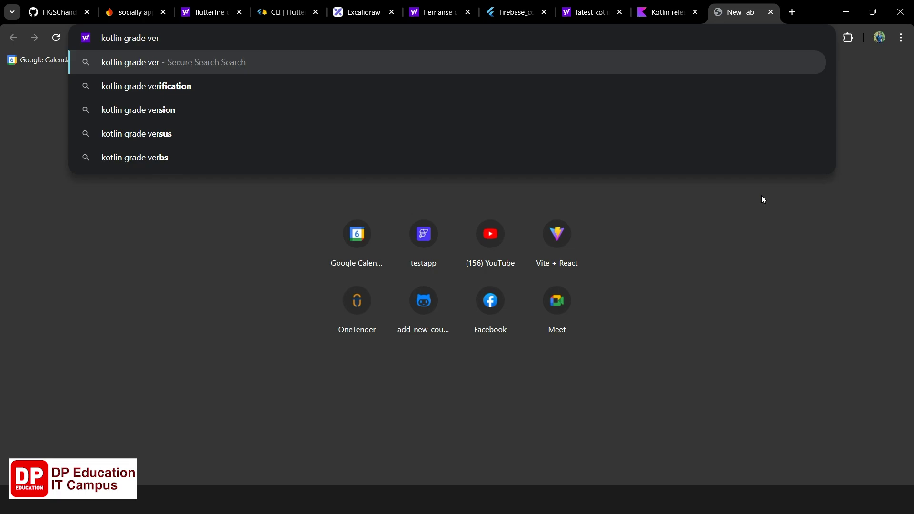
pyautogui.write('sions')
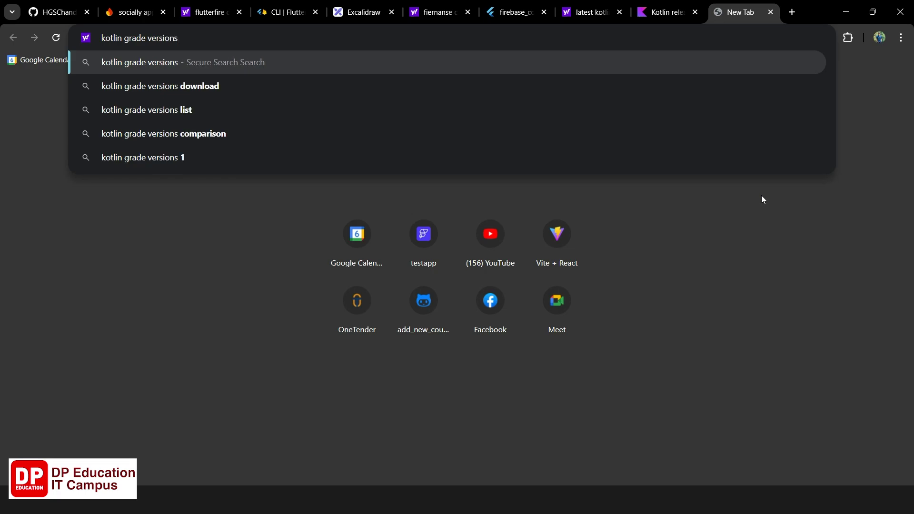
pyautogui.write(' an')
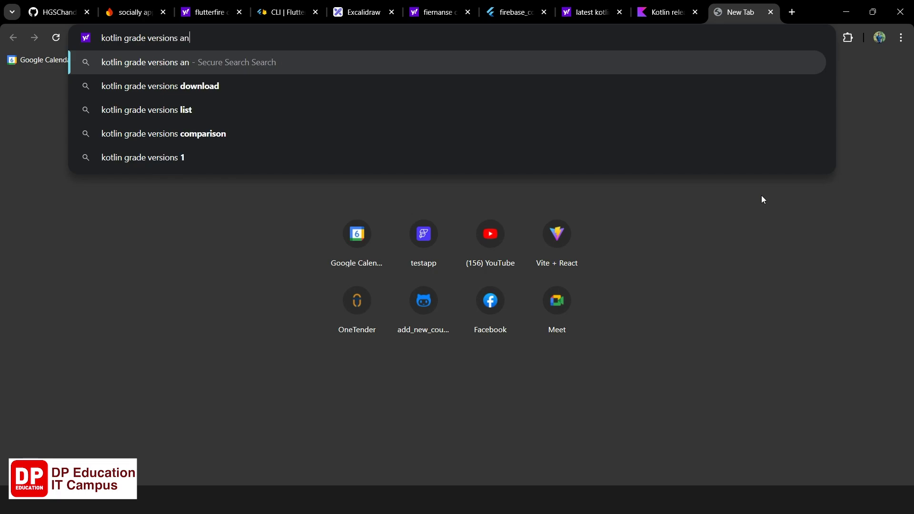
pyautogui.write('d jdf')
pyautogui.press('Return')
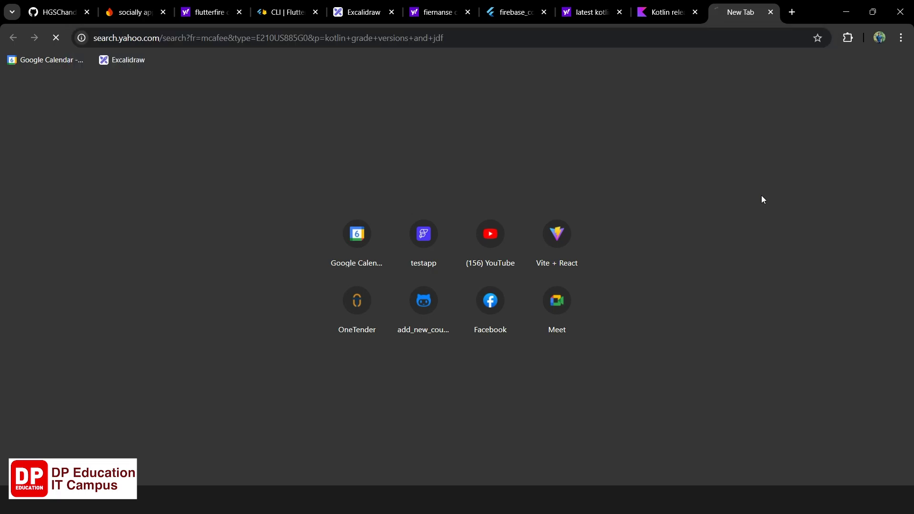
pyautogui.scroll(-7, 281, 221)
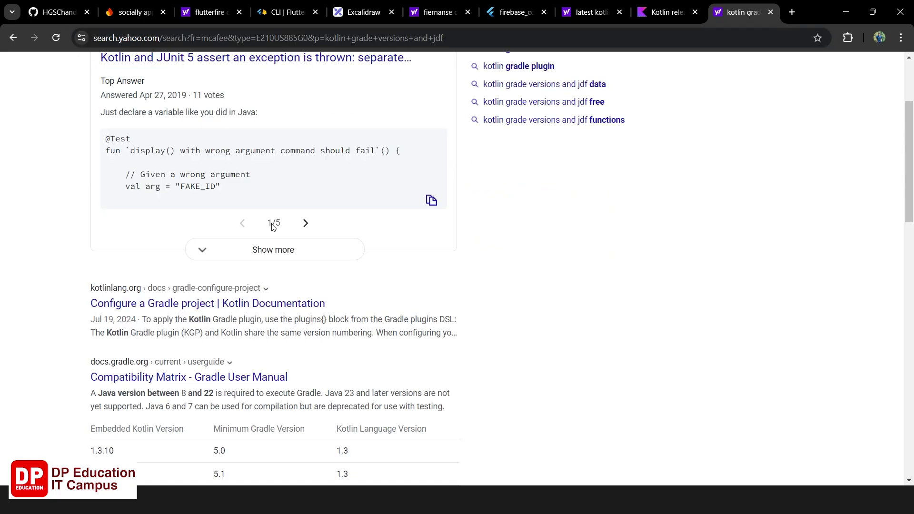
pyautogui.scroll(-2, 274, 227)
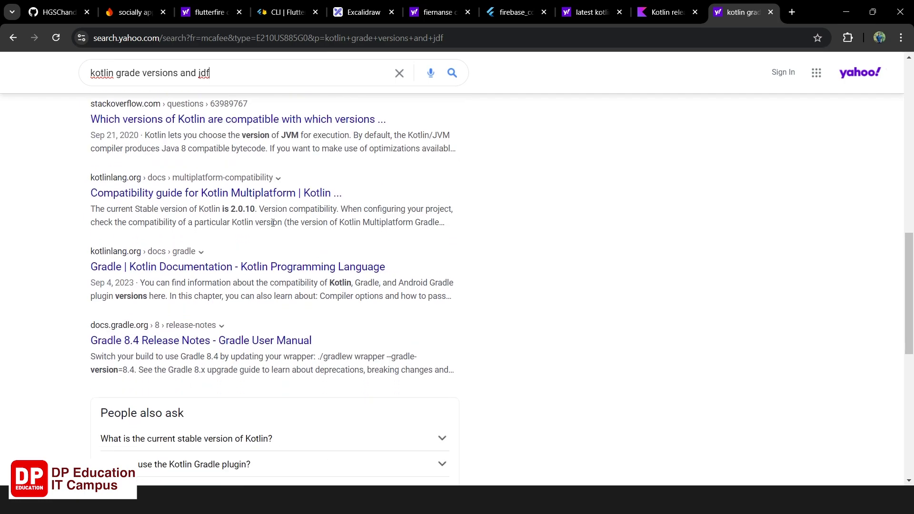
pyautogui.scroll(-3, 275, 224)
pyautogui.scroll(8, 274, 223)
# Replace the web search with "gradle and kotlin compatibility versions" and run it.
pyautogui.moveTo(224, 70); pyautogui.dragTo(91, 74)
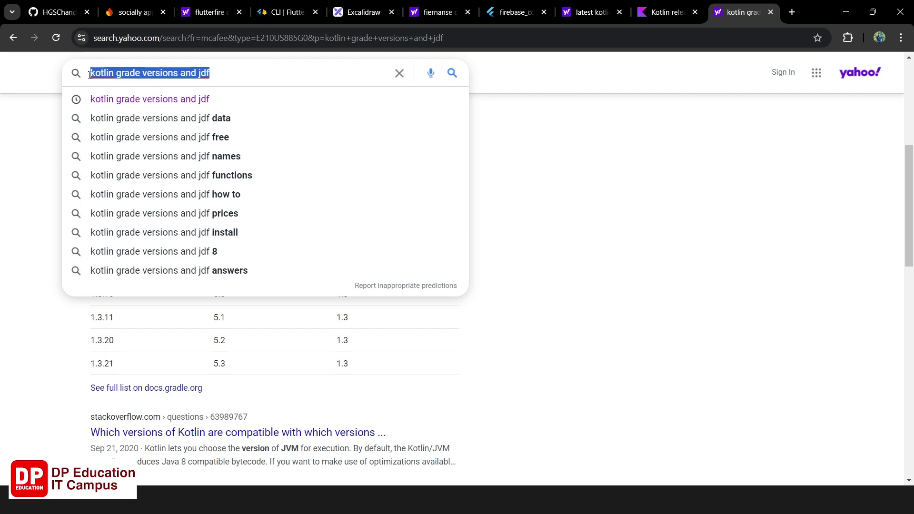
pyautogui.write('gradle and k')
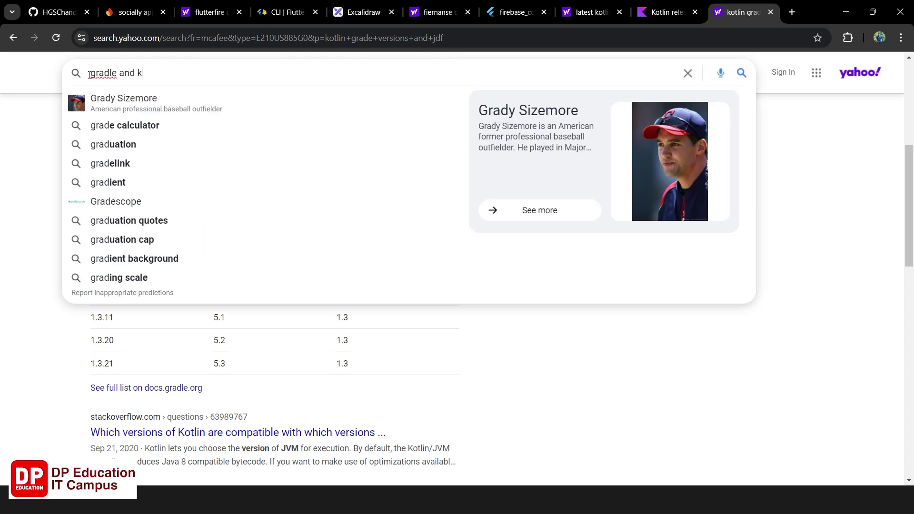
pyautogui.write('otlin com')
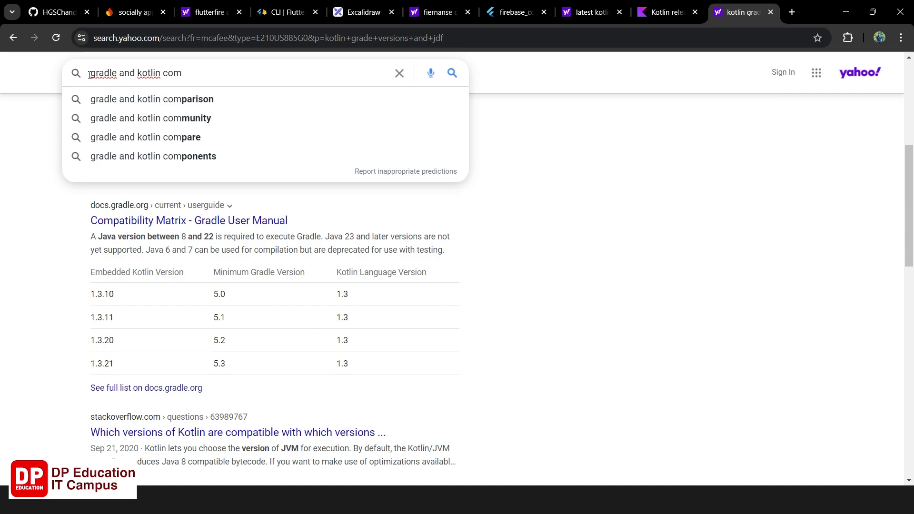
pyautogui.write('pati')
pyautogui.press('Down')
pyautogui.write('ver')
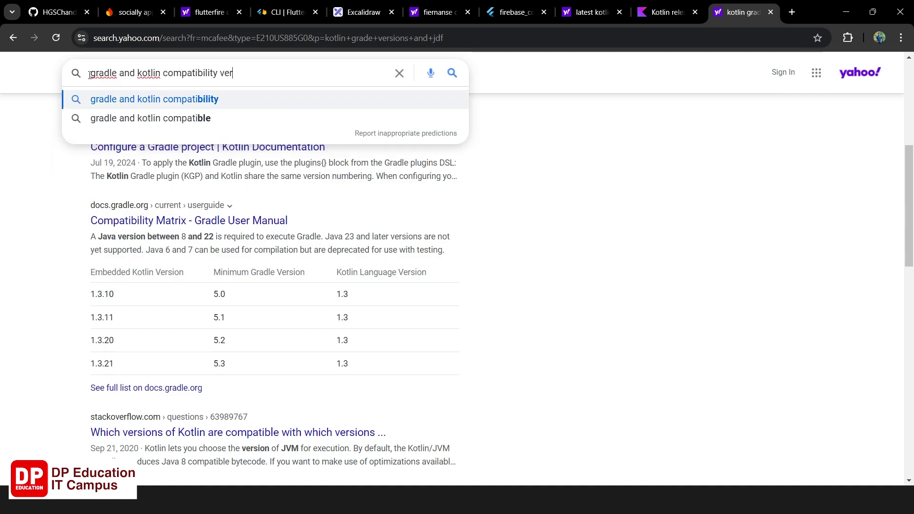
pyautogui.press('Return')
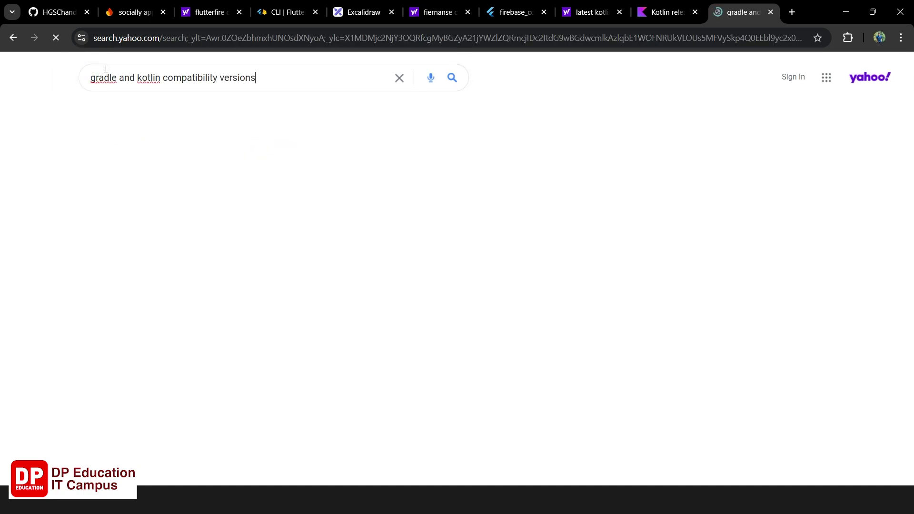
# Open the Gradle Compatibility Matrix page from the results and highlight its full web address.
pyautogui.click(162, 175)
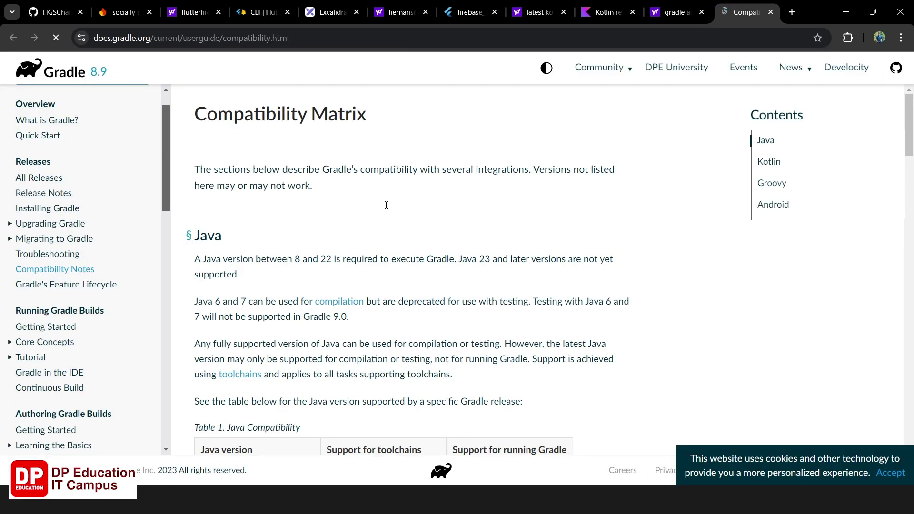
pyautogui.scroll(-4, 386, 205)
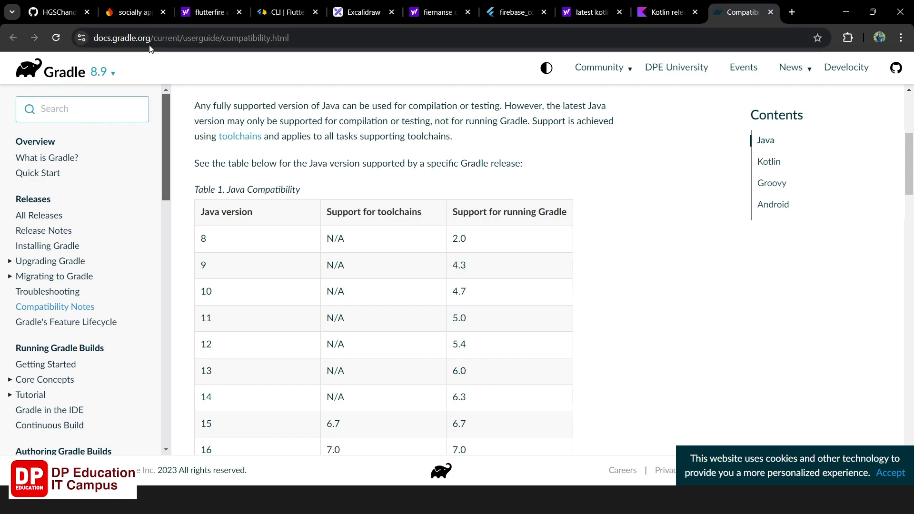
pyautogui.doubleClick(186, 41)
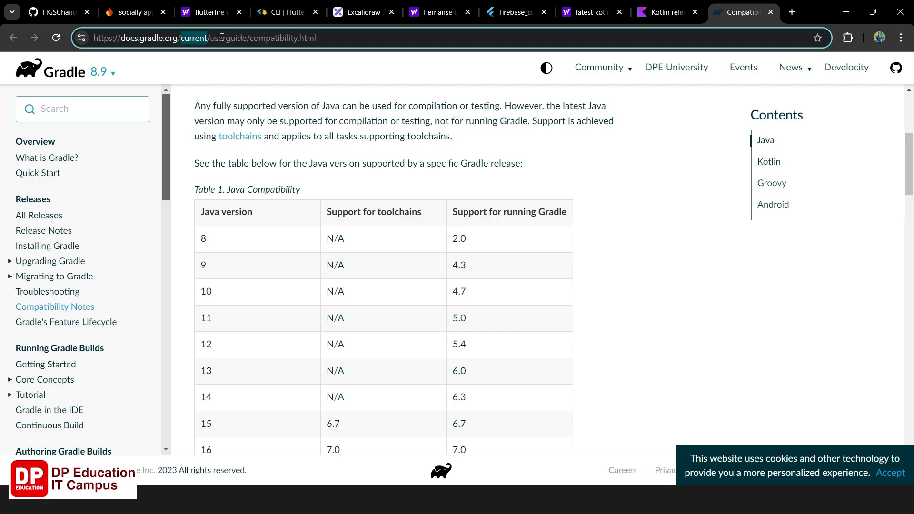
pyautogui.doubleClick(223, 39)
pyautogui.doubleClick(268, 37)
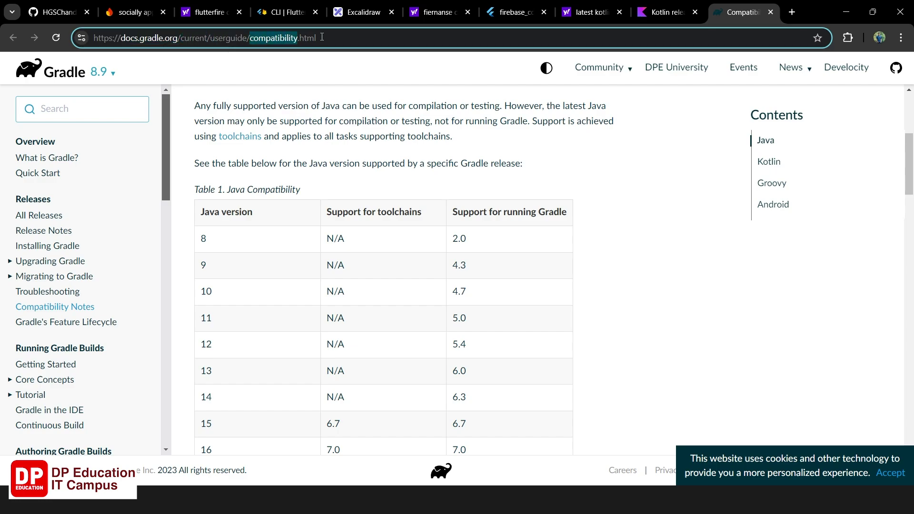
pyautogui.moveTo(321, 37); pyautogui.dragTo(69, 40)
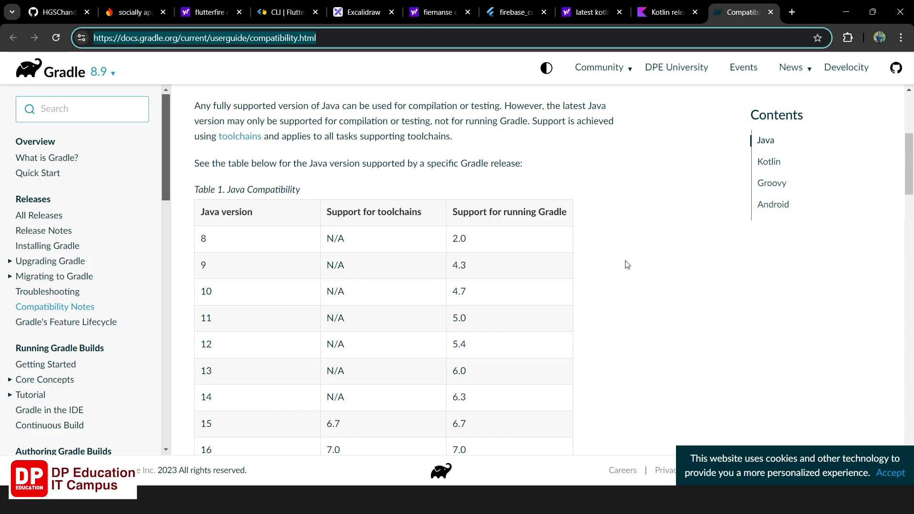
# Examine the Java Compatibility table and highlight the Java 17 row's toolchain and Gradle support versions.
pyautogui.scroll(-3, 626, 264)
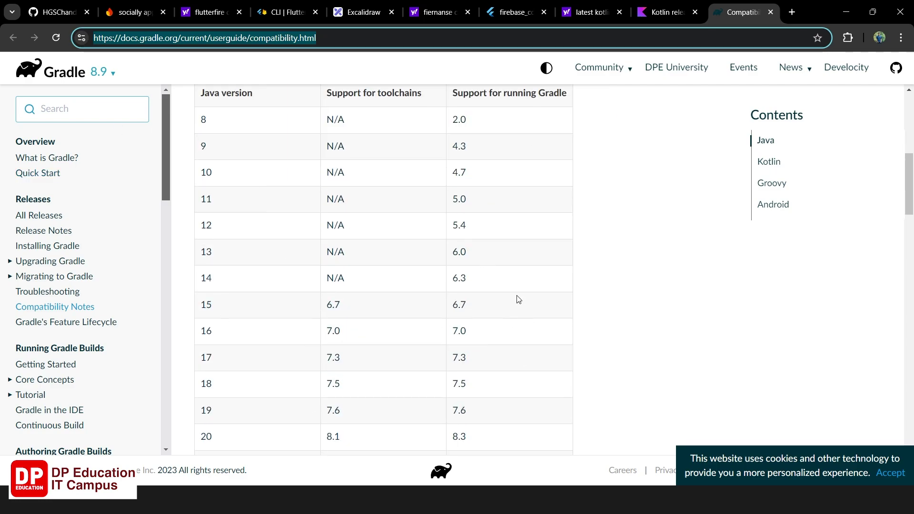
pyautogui.scroll(-1, 519, 300)
pyautogui.moveTo(219, 304); pyautogui.dragTo(199, 301)
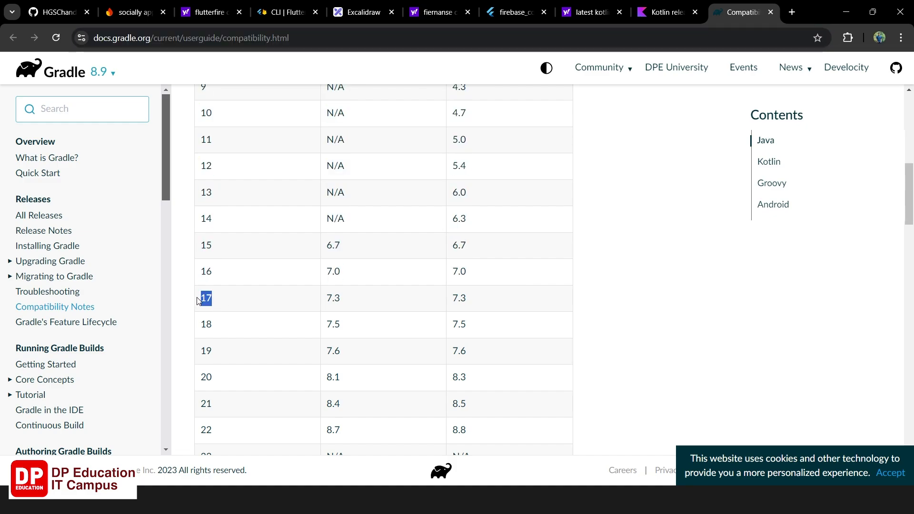
pyautogui.moveTo(325, 299); pyautogui.dragTo(540, 316)
pyautogui.scroll(-2, 485, 316)
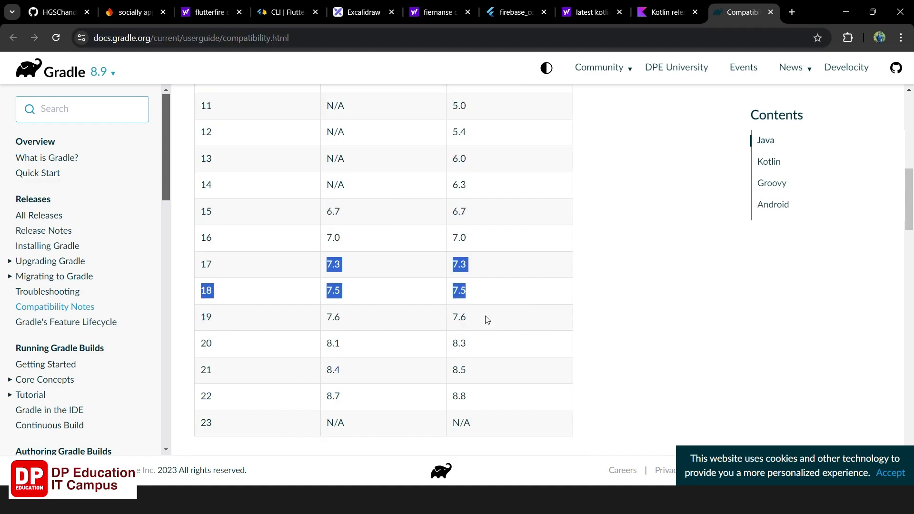
# Switch to Visual Studio Code and highlight the major and minor version number of the com.android.application plugin in settings.gradle.
pyautogui.hotkey('alt', 'Tab')
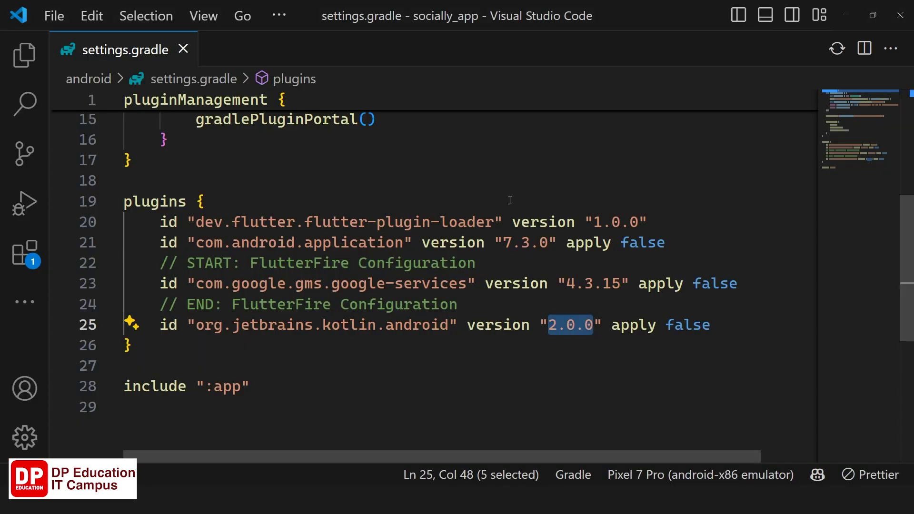
pyautogui.click(510, 247)
pyautogui.hotkey('shift', 'Right')
pyautogui.hotkey('shift', 'Right')
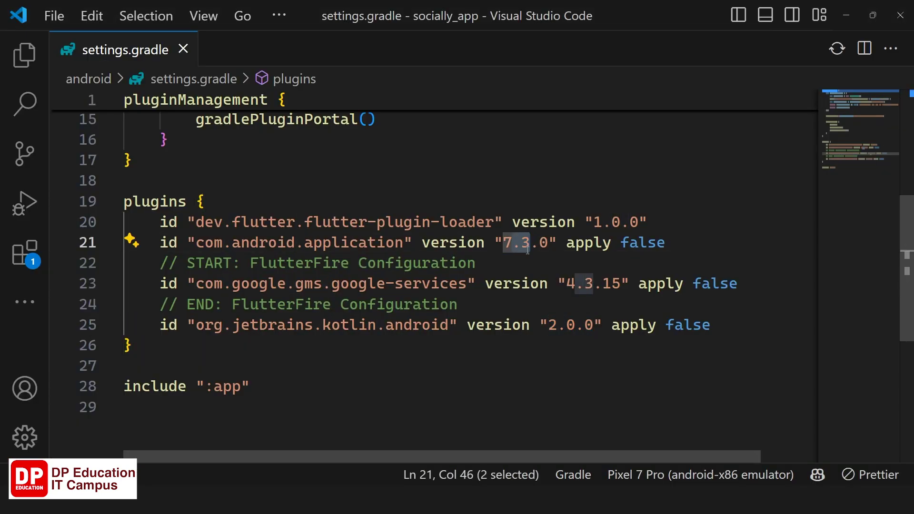
# Switch back to Chrome and examine the compatibility page's Kotlin, Groovy and Android sections, returning to the Java table at the end.
pyautogui.hotkey('alt', 'Tab')
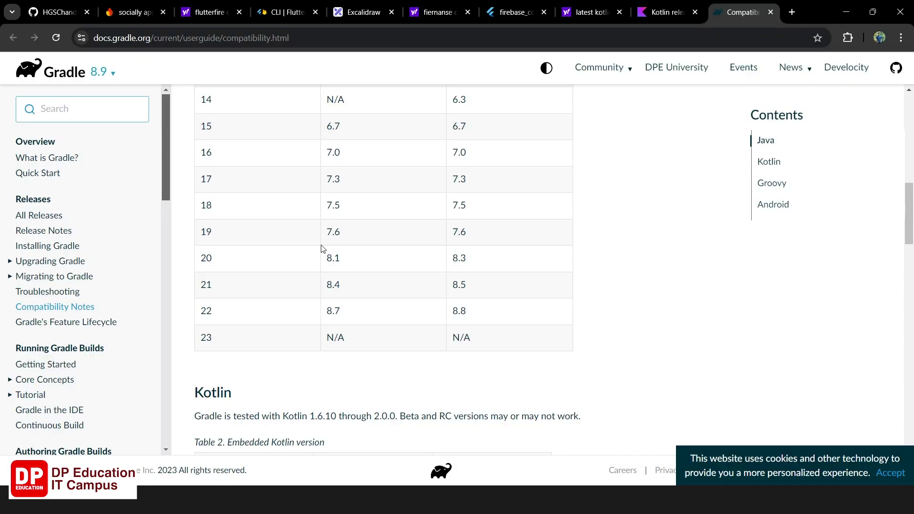
pyautogui.scroll(-2, 389, 307)
pyautogui.scroll(-2, 389, 307)
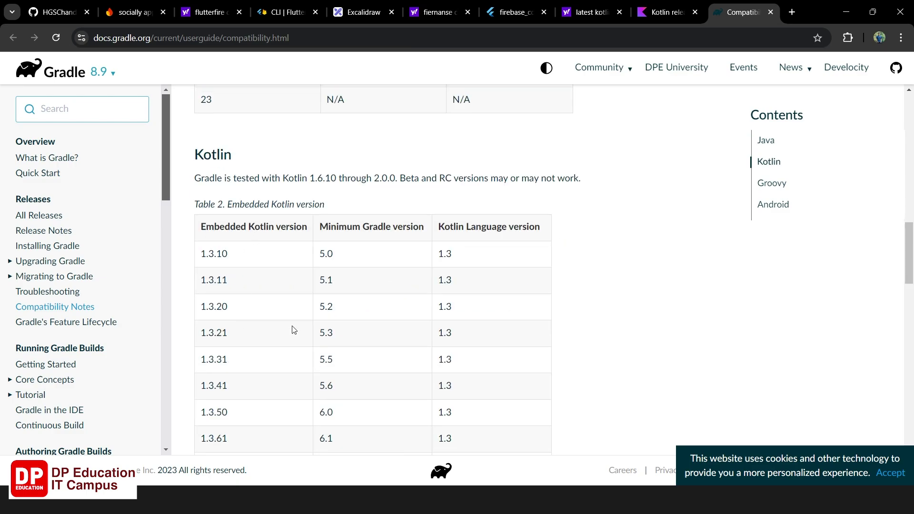
pyautogui.scroll(-5, 368, 314)
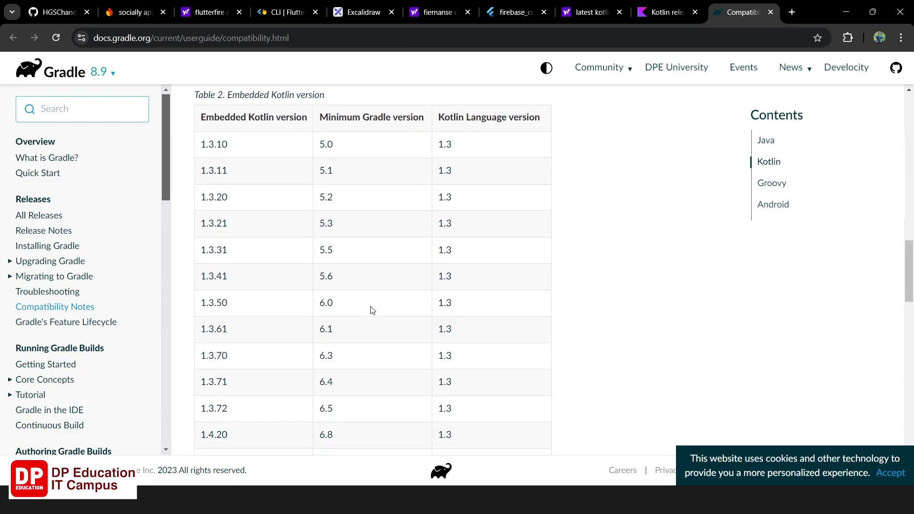
pyautogui.scroll(3, 371, 310)
pyautogui.scroll(-9, 372, 309)
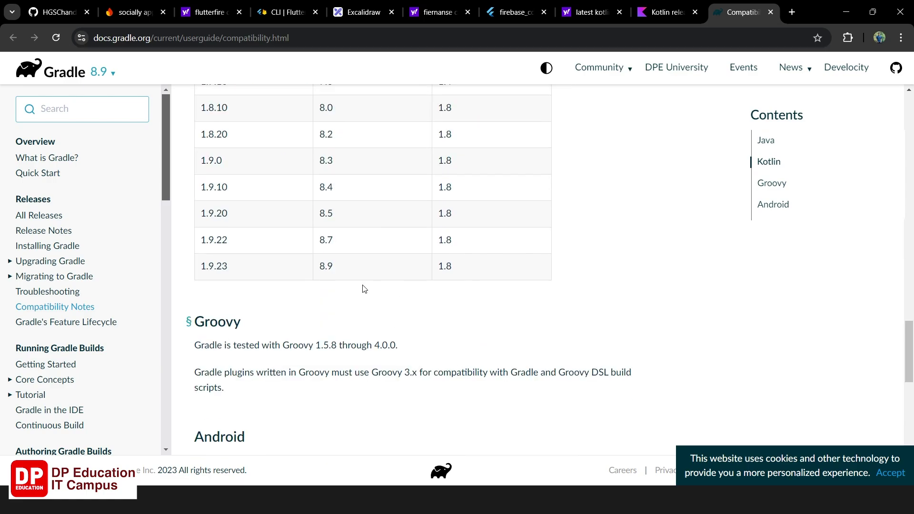
pyautogui.scroll(2, 371, 308)
pyautogui.scroll(-7, 373, 307)
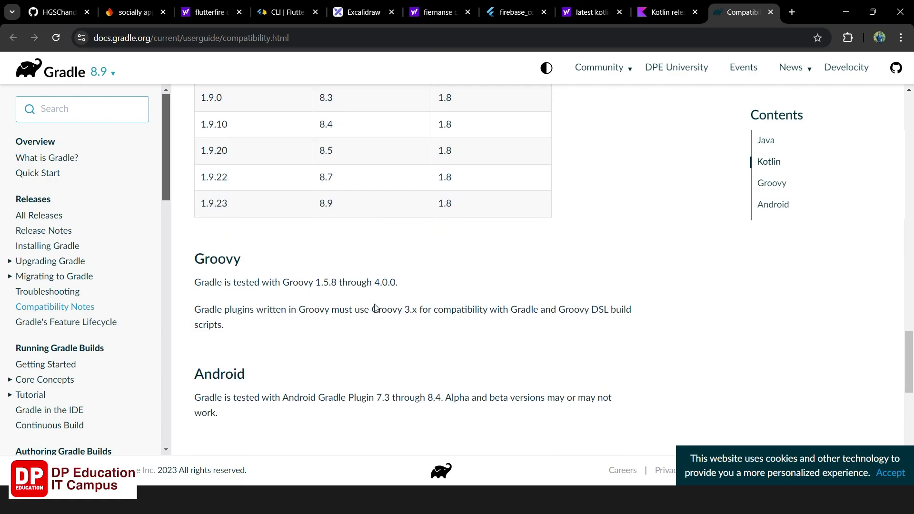
pyautogui.scroll(4, 374, 309)
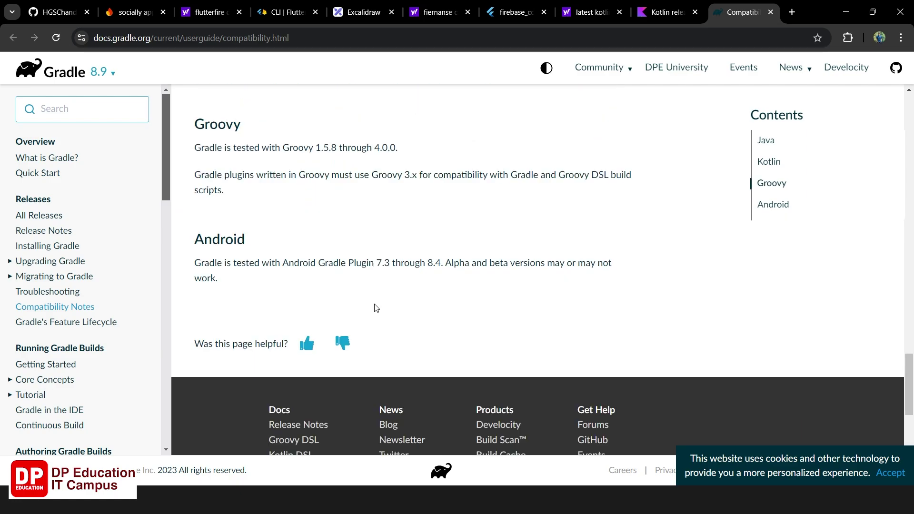
pyautogui.click(770, 145)
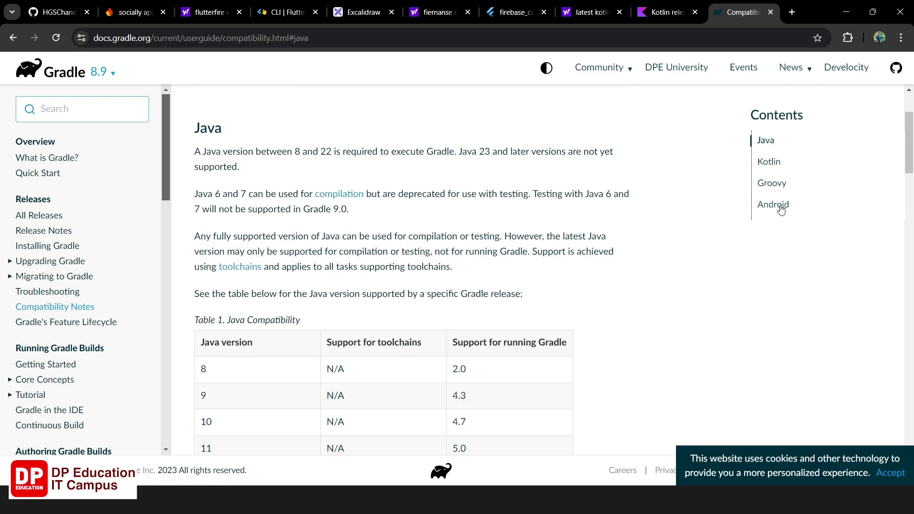
pyautogui.scroll(-5, 550, 316)
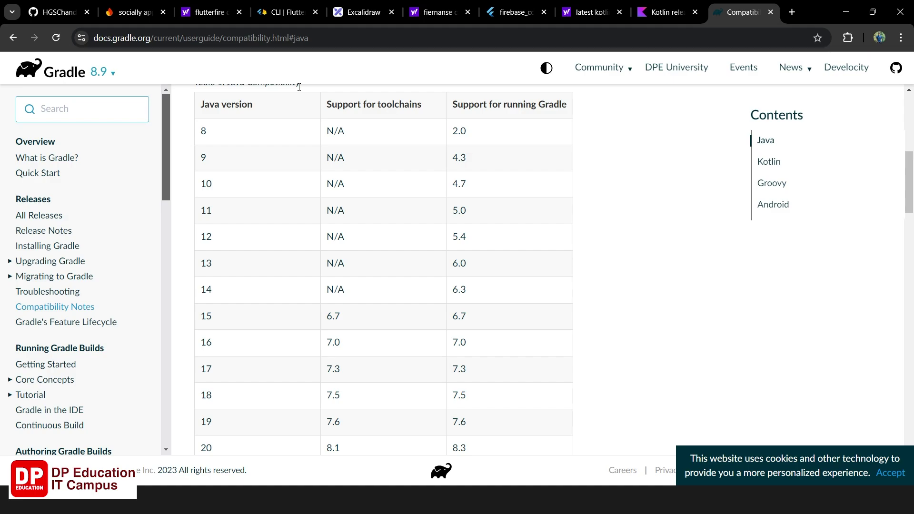
# Return to Visual Studio Code, highlight the org.jetbrains.kotlin.android version, and close settings.gradle.
pyautogui.click(205, 438)
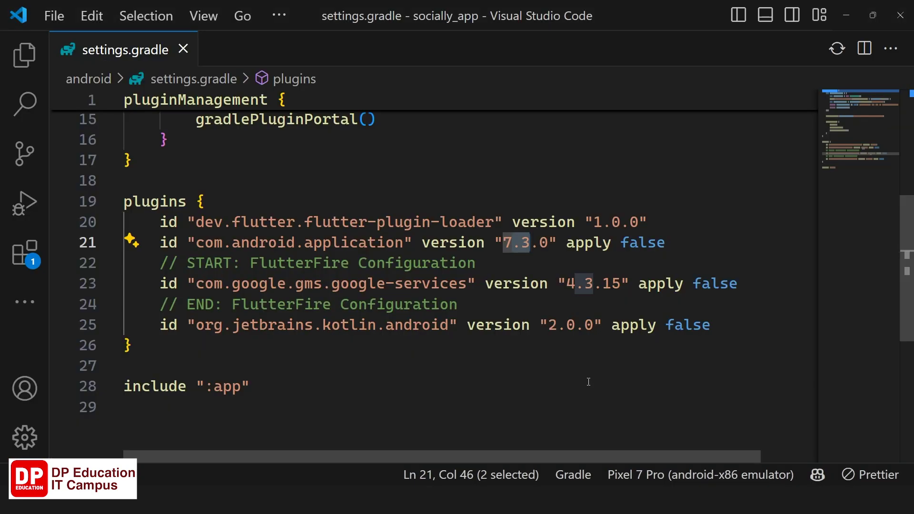
pyautogui.moveTo(548, 325); pyautogui.dragTo(594, 325)
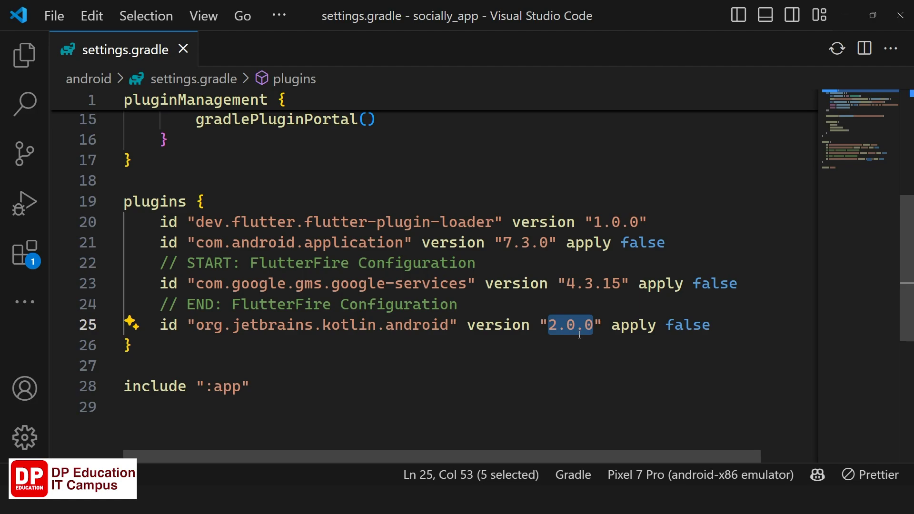
pyautogui.click(183, 49)
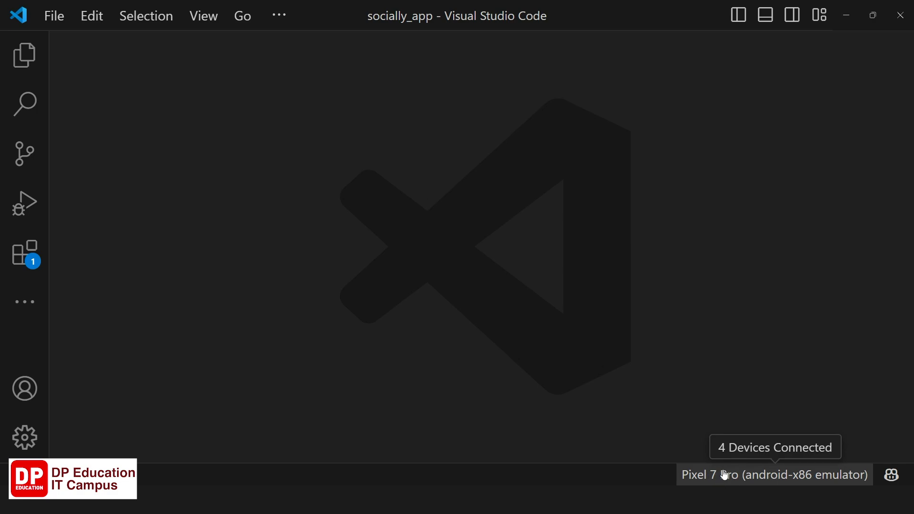
# Run the app without debugging on the Pixel 7 Pro emulator, enlarging the debug console and bringing it in front of the emulator.
pyautogui.click(277, 21)
pyautogui.moveTo(322, 52)
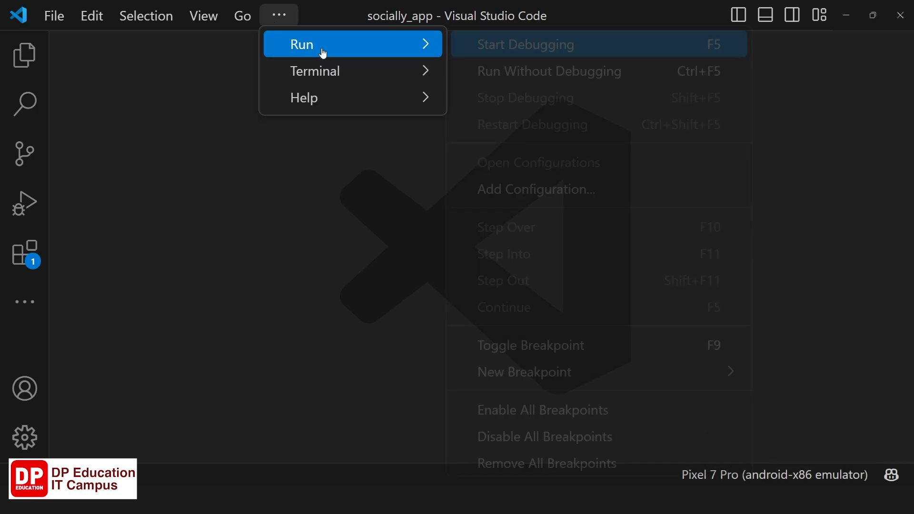
pyautogui.click(484, 76)
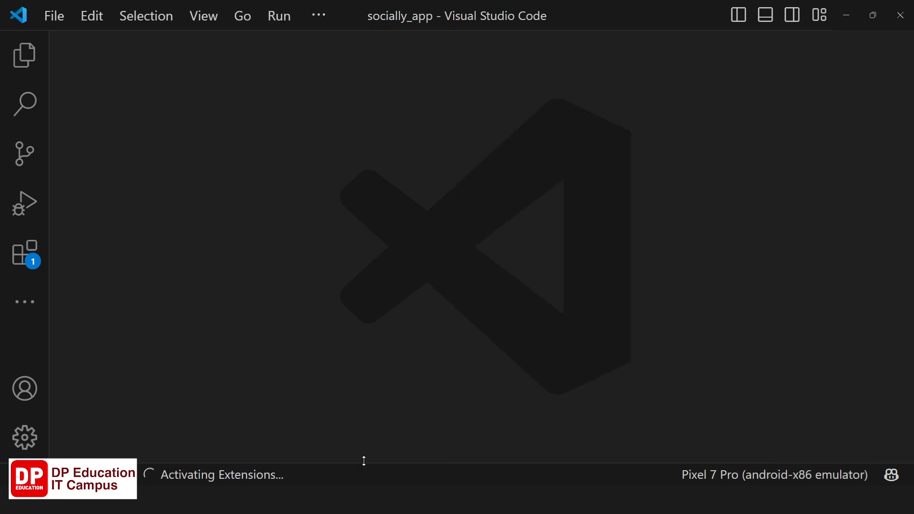
pyautogui.click(287, 107)
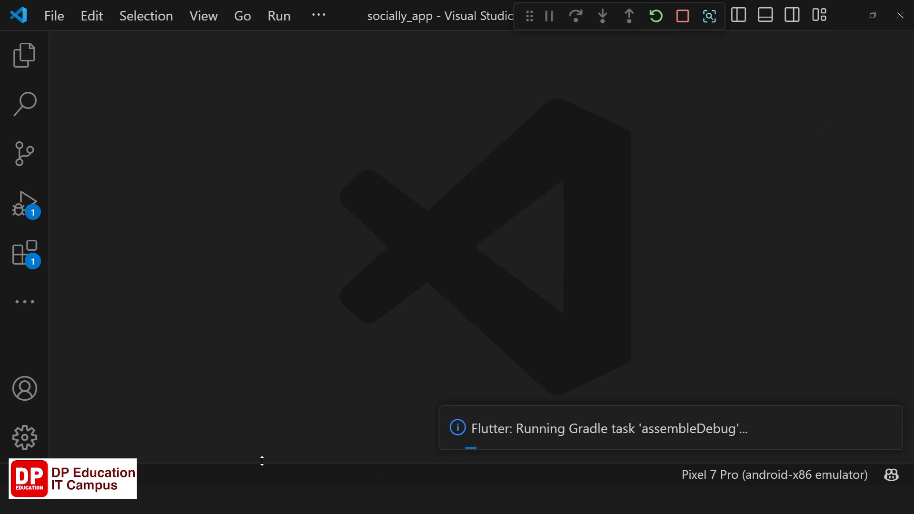
pyautogui.moveTo(261, 458); pyautogui.dragTo(322, 128)
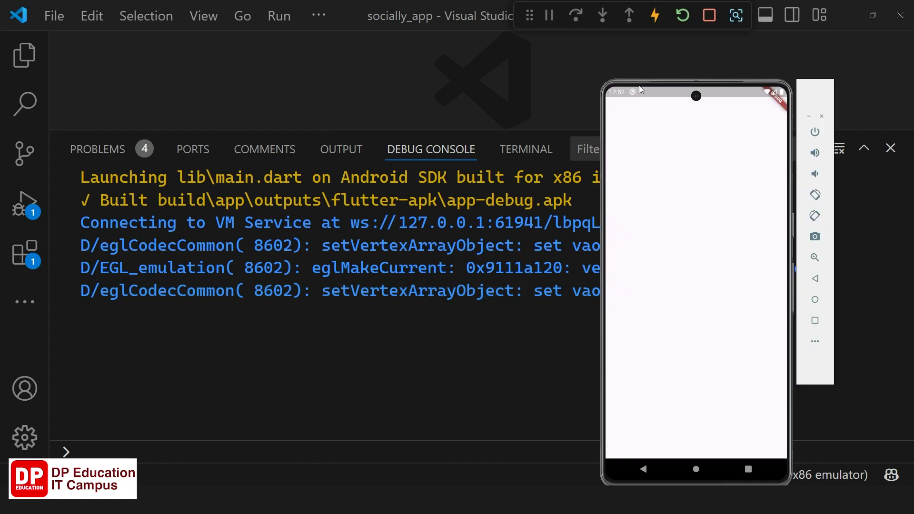
pyautogui.moveTo(639, 85); pyautogui.dragTo(658, 51)
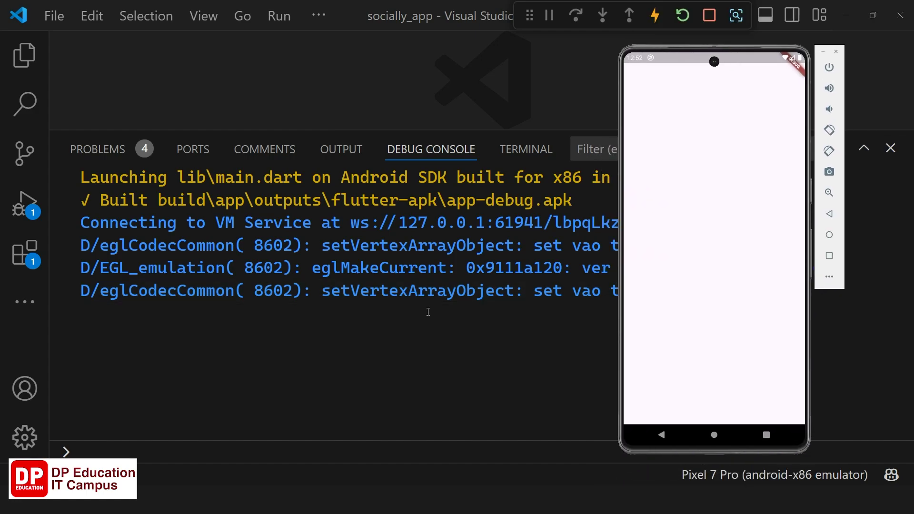
pyautogui.click(490, 318)
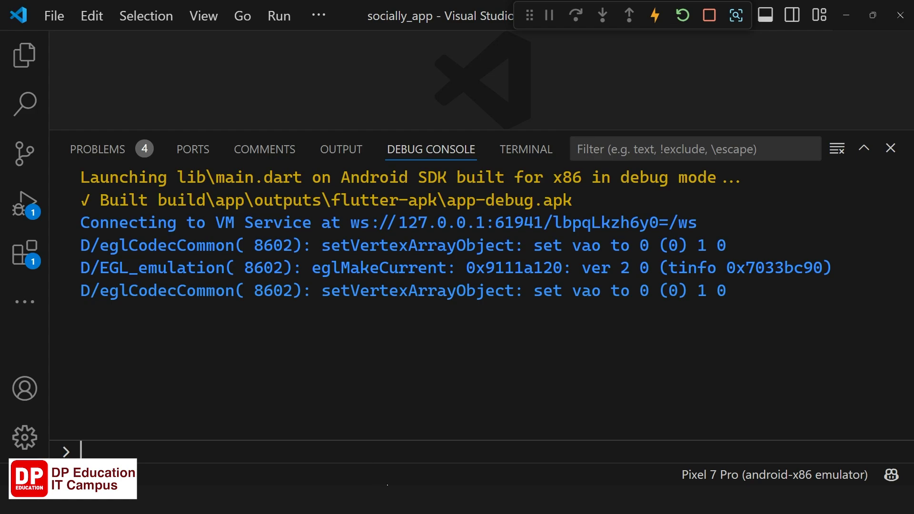
# Switch to Chrome and close every tab except the GitHub repository, Excalidraw and the Gradle Compatibility Matrix.
pyautogui.moveTo(388, 495)
pyautogui.click(324, 428)
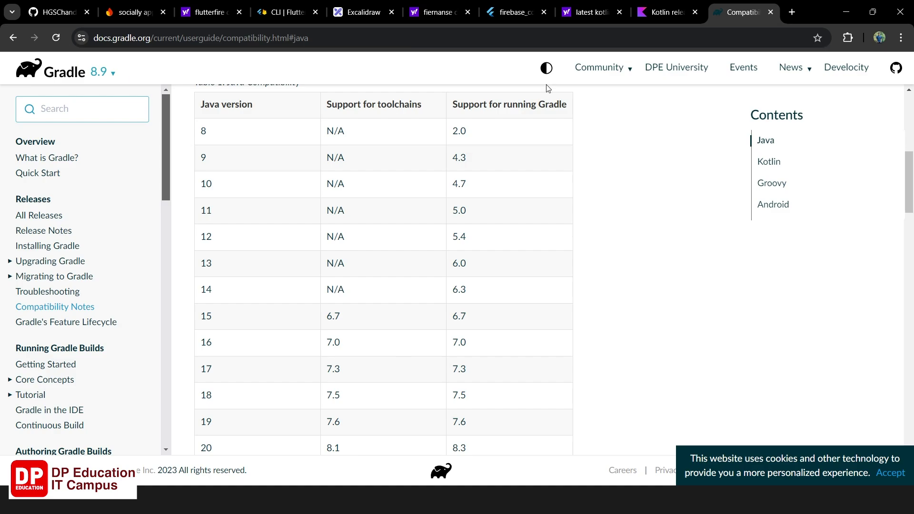
pyautogui.click(205, 14)
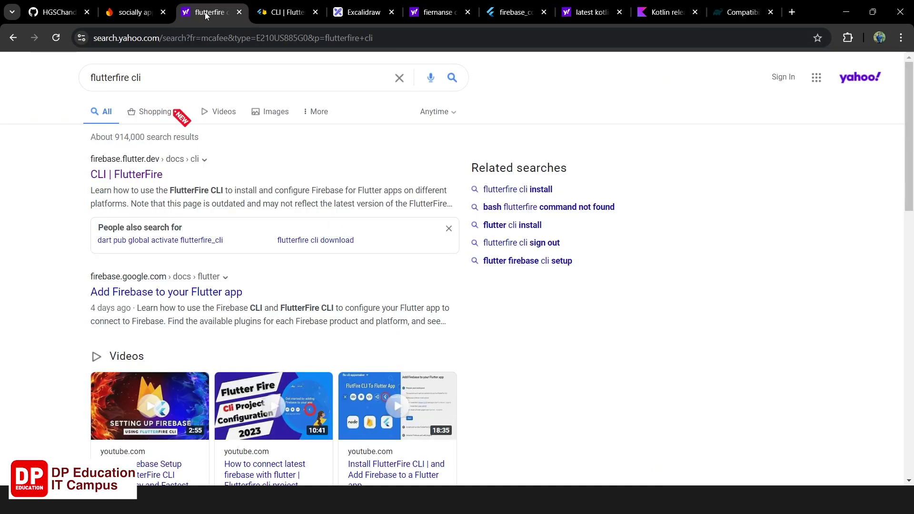
pyautogui.click(163, 12)
pyautogui.click(163, 12)
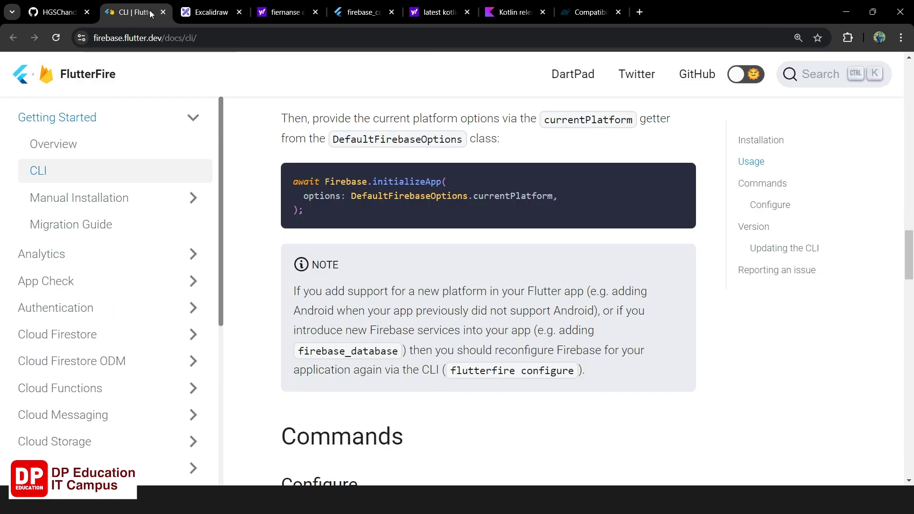
pyautogui.click(163, 12)
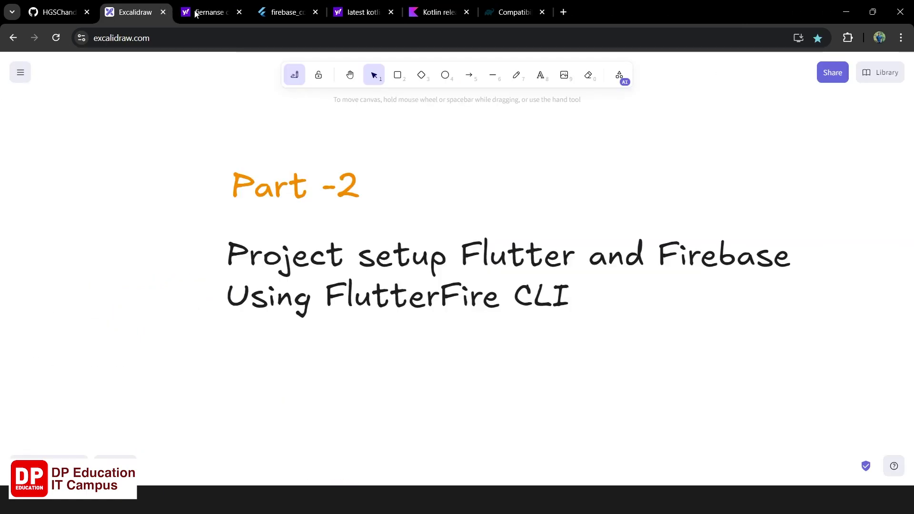
pyautogui.click(236, 16)
pyautogui.click(238, 13)
pyautogui.click(238, 12)
pyautogui.click(239, 13)
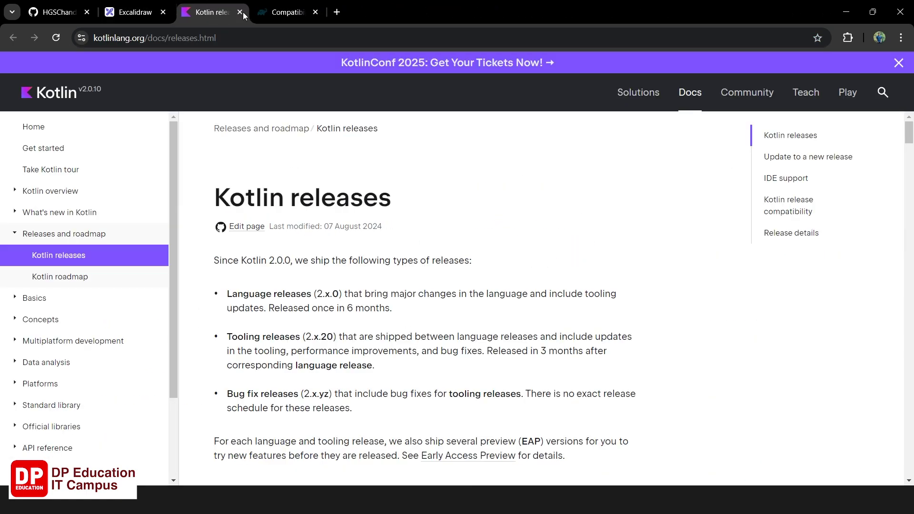
pyautogui.click(238, 13)
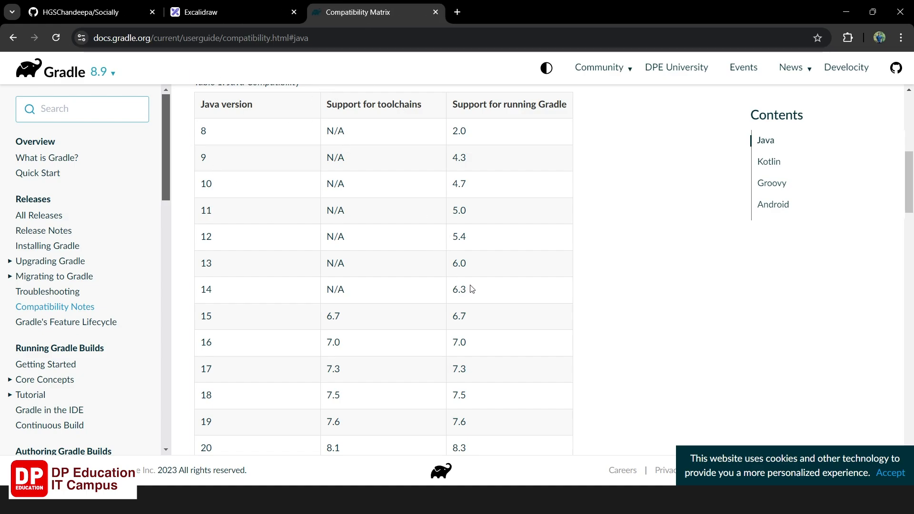
# Replace the Compatibility Matrix tab with a new one and search the web for "firebase console".
pyautogui.click(456, 13)
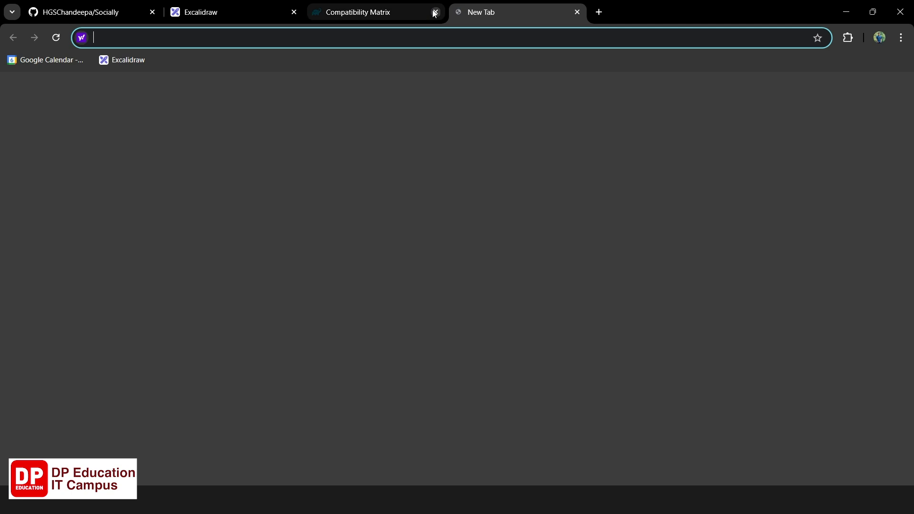
pyautogui.click(432, 12)
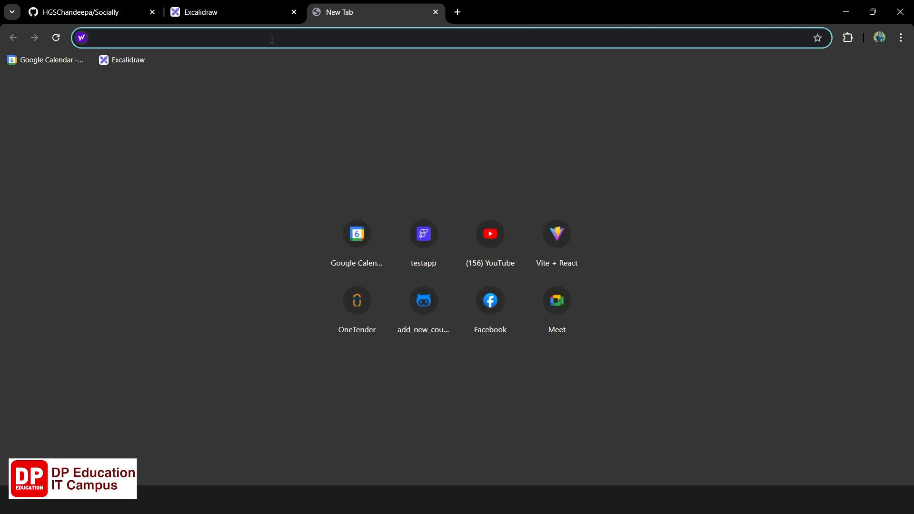
pyautogui.write('firebase c')
pyautogui.press('Return')
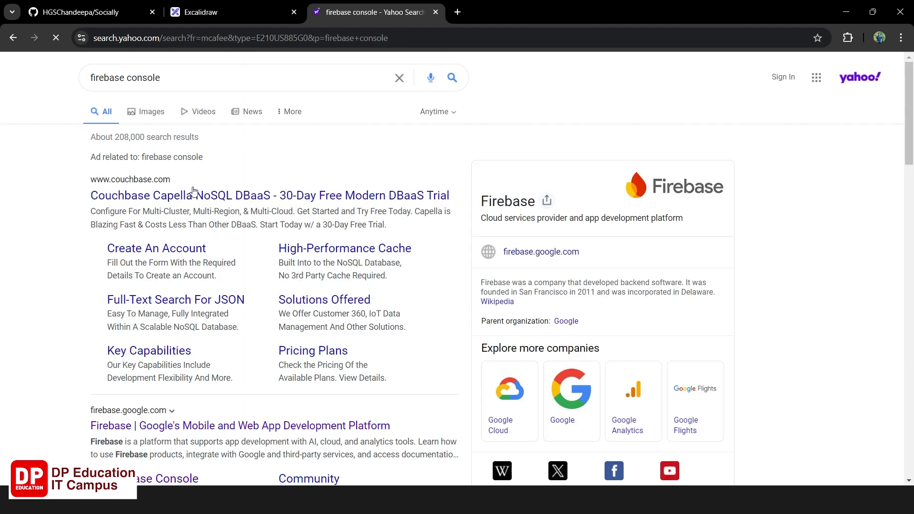
pyautogui.click(284, 196)
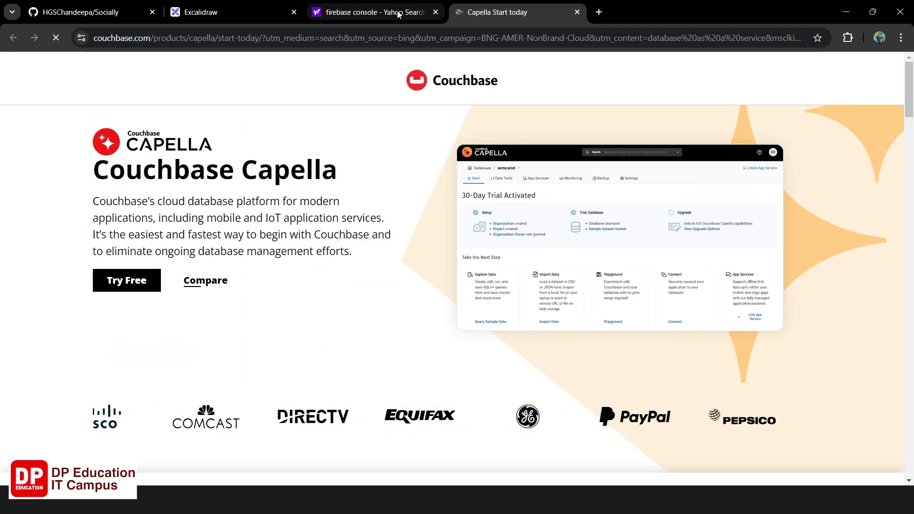
pyautogui.click(398, 14)
pyautogui.click(576, 12)
# Open the Firebase console from the firebase.google.com result and open the socially app project under the second Google account.
pyautogui.scroll(-5, 212, 250)
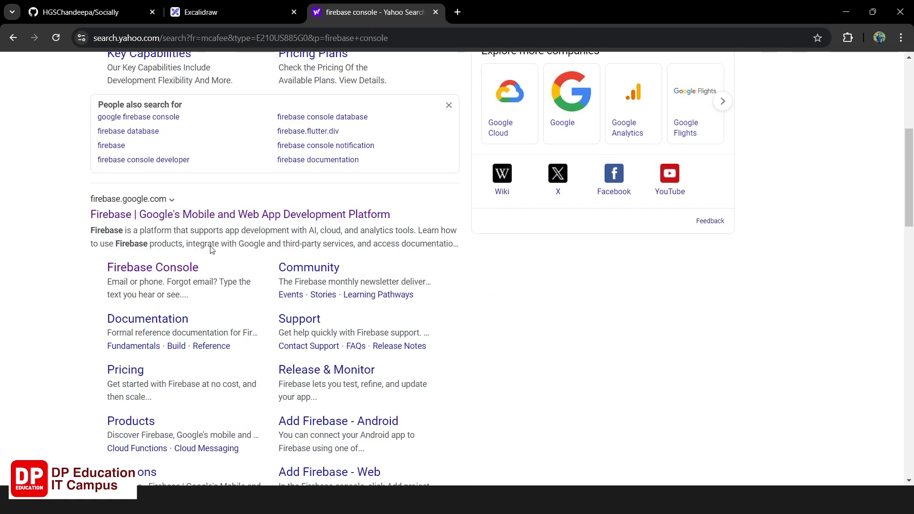
pyautogui.click(233, 215)
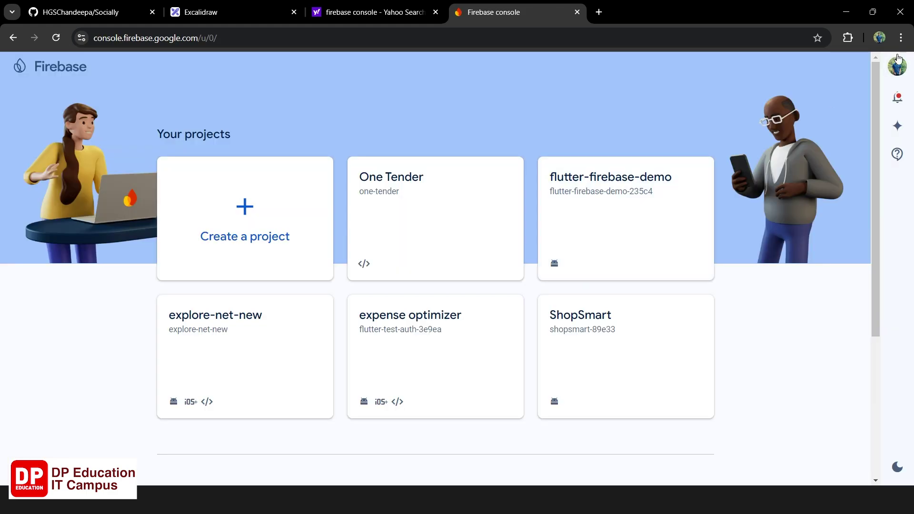
pyautogui.click(898, 62)
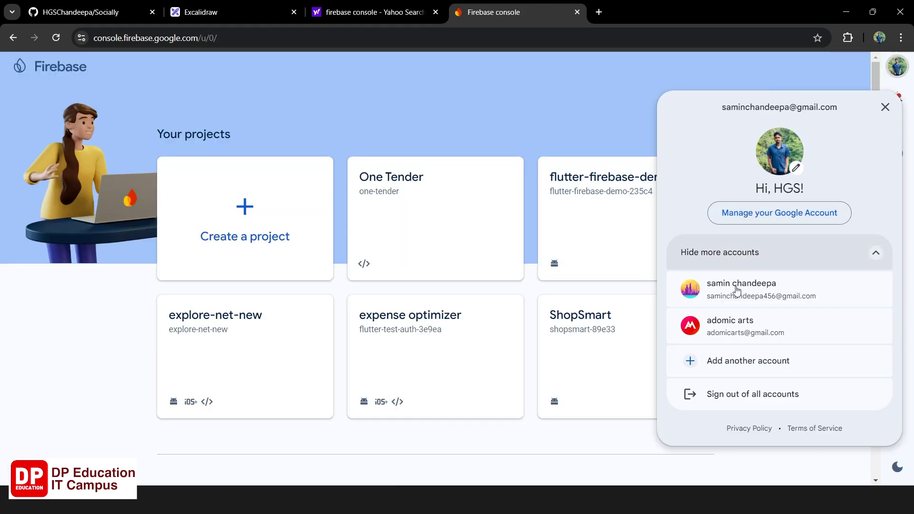
pyautogui.click(736, 289)
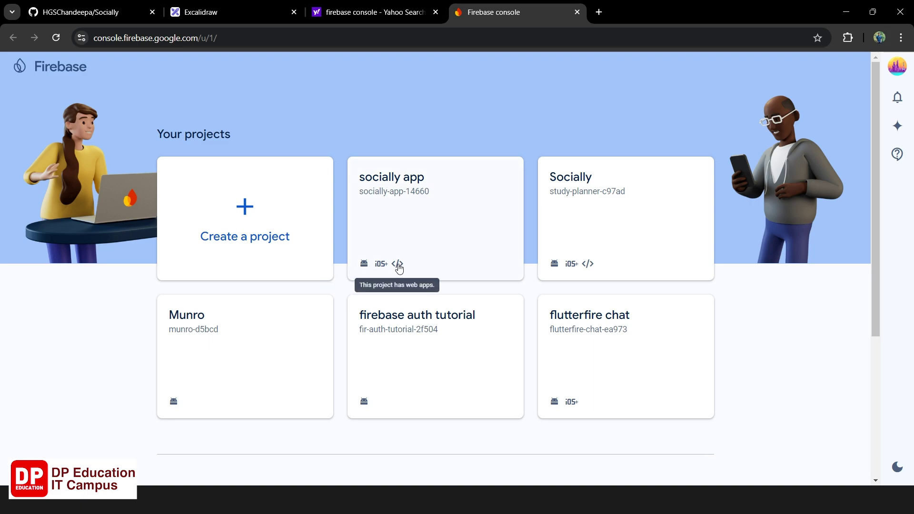
pyautogui.click(449, 222)
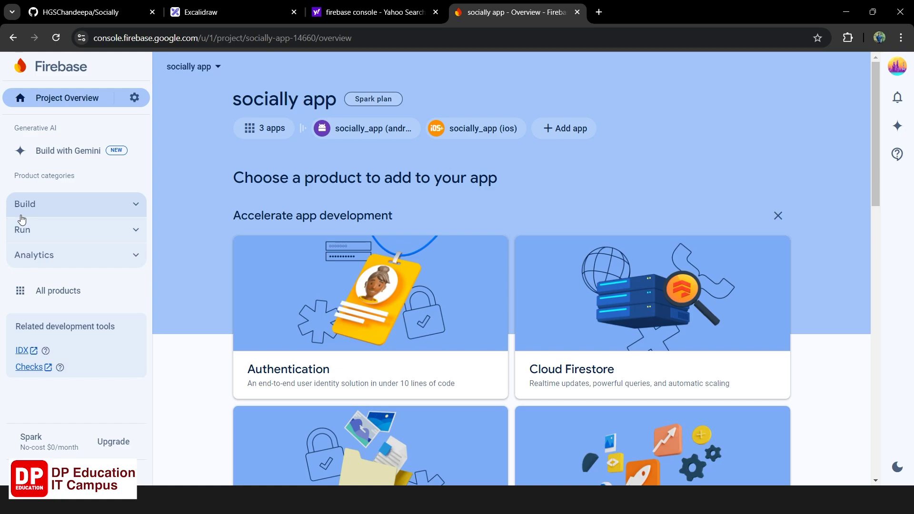
# Switch to the socially_app project in Visual Studio Code and close the debug console panel.
pyautogui.moveTo(205, 500)
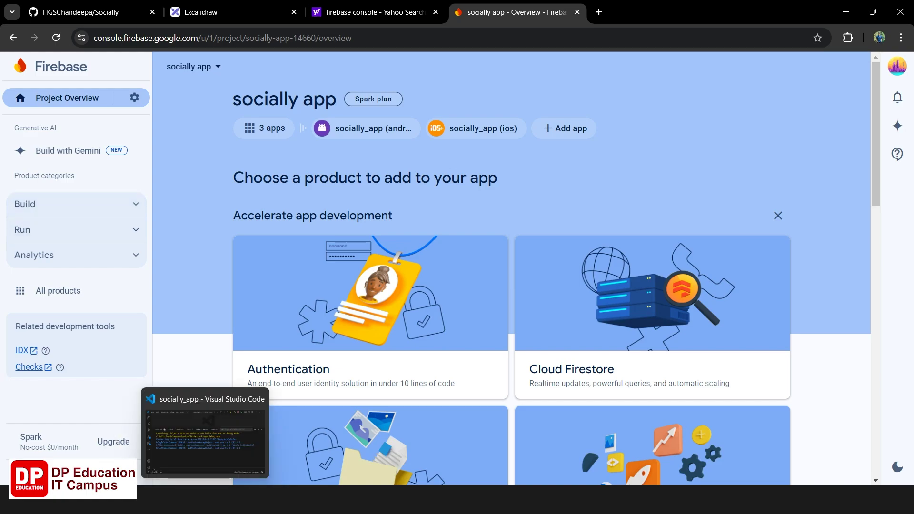
pyautogui.click(211, 460)
pyautogui.click(891, 150)
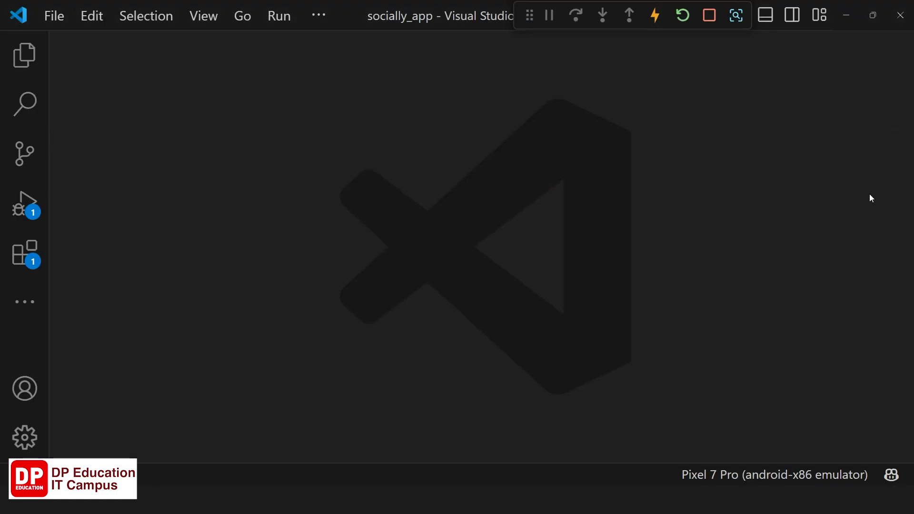
pyautogui.hotkey('ctrl', 'shift', 'p')
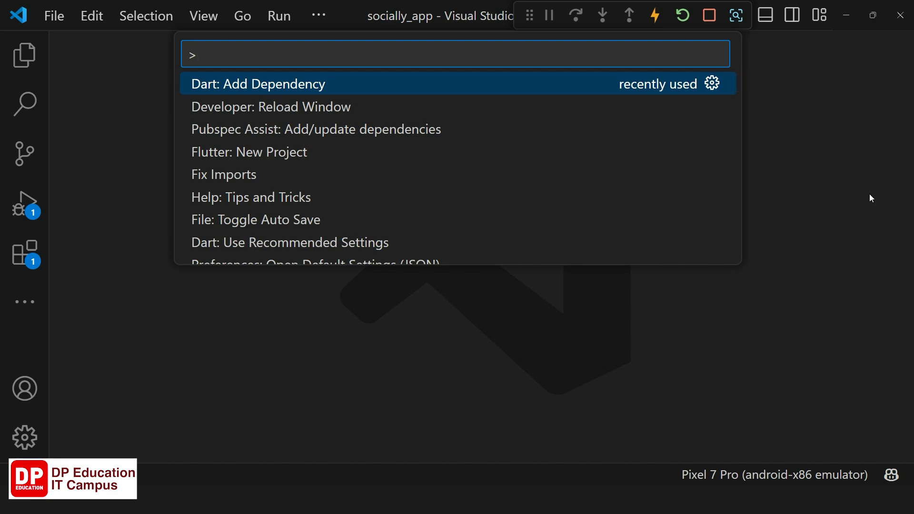
pyautogui.press('Down')
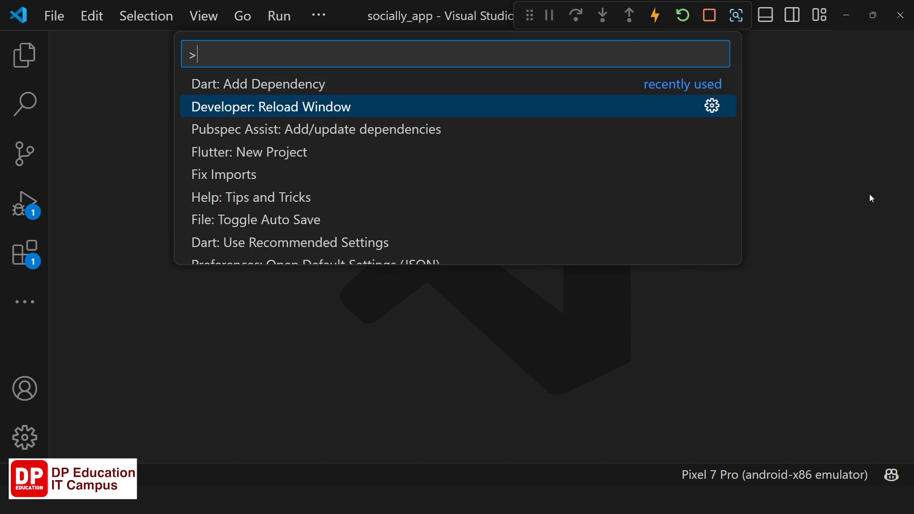
pyautogui.press('Up')
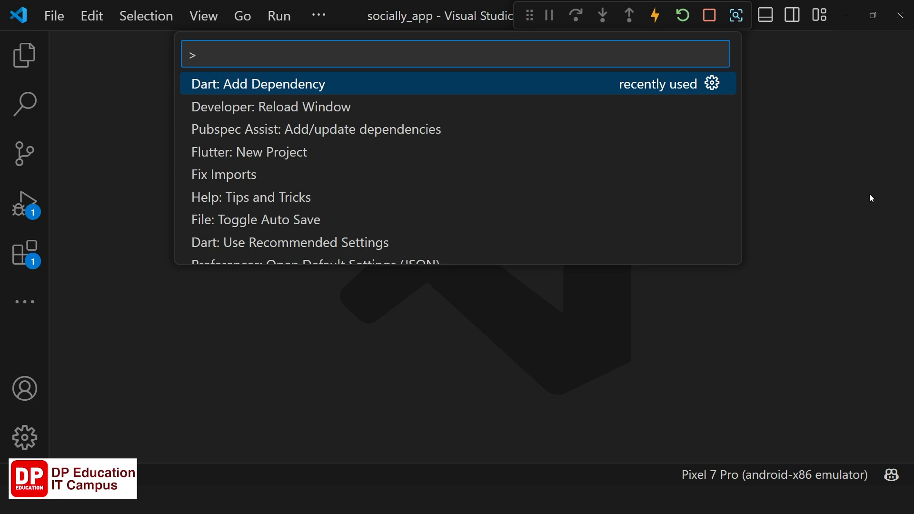
pyautogui.click(116, 93)
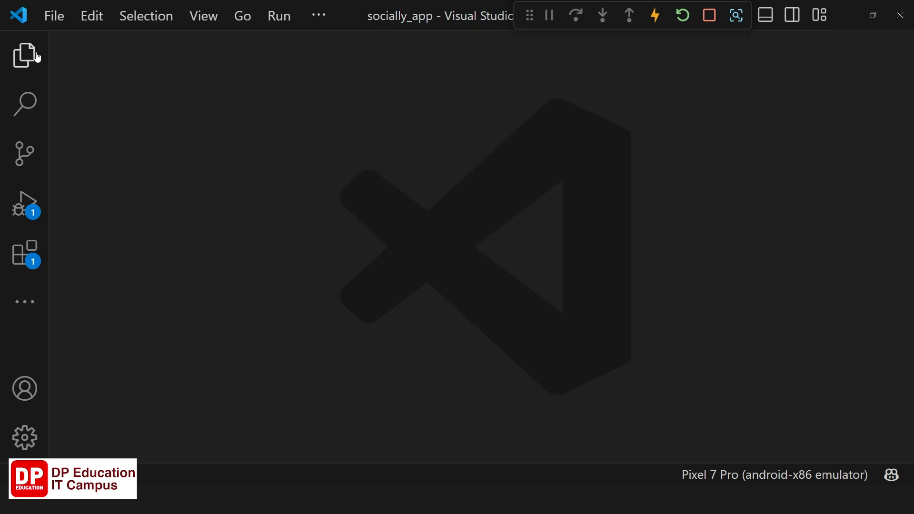
pyautogui.click(37, 56)
pyautogui.click(25, 104)
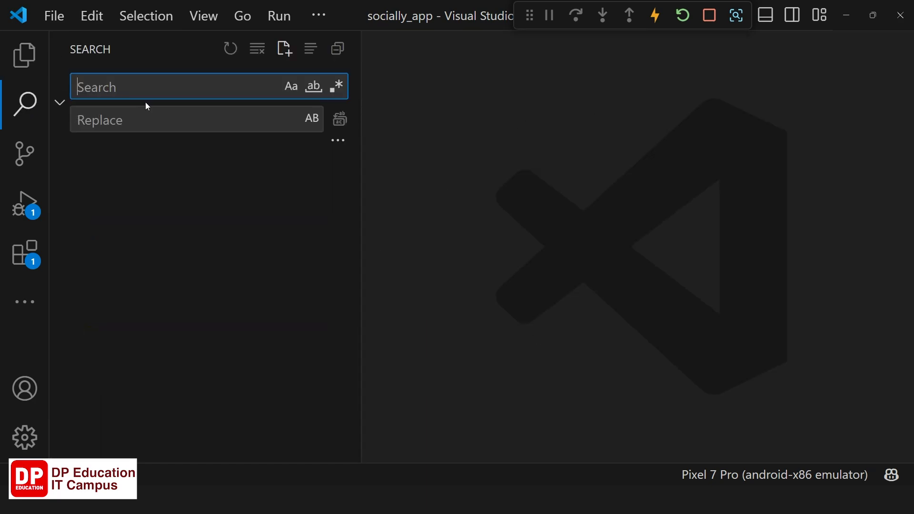
pyautogui.write('dart')
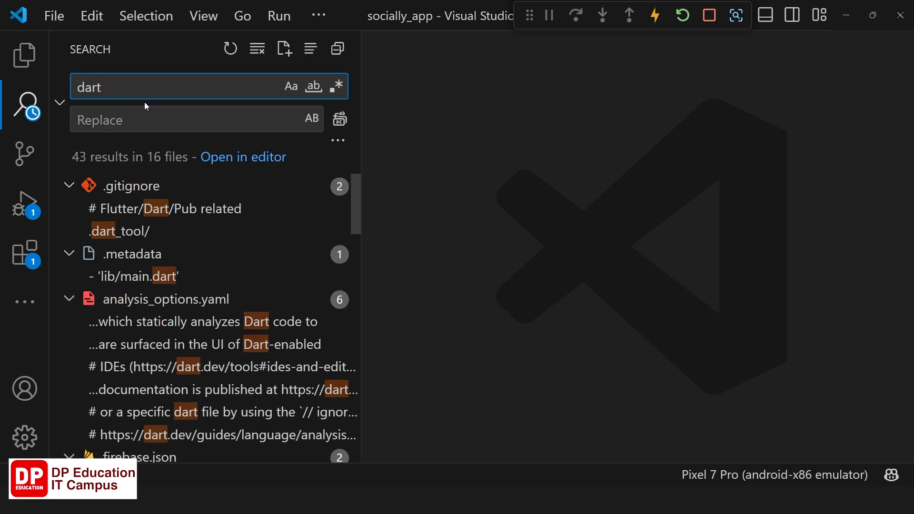
# Search the extensions marketplace for "dart", view the Dart extension's details page and close it.
pyautogui.click(38, 257)
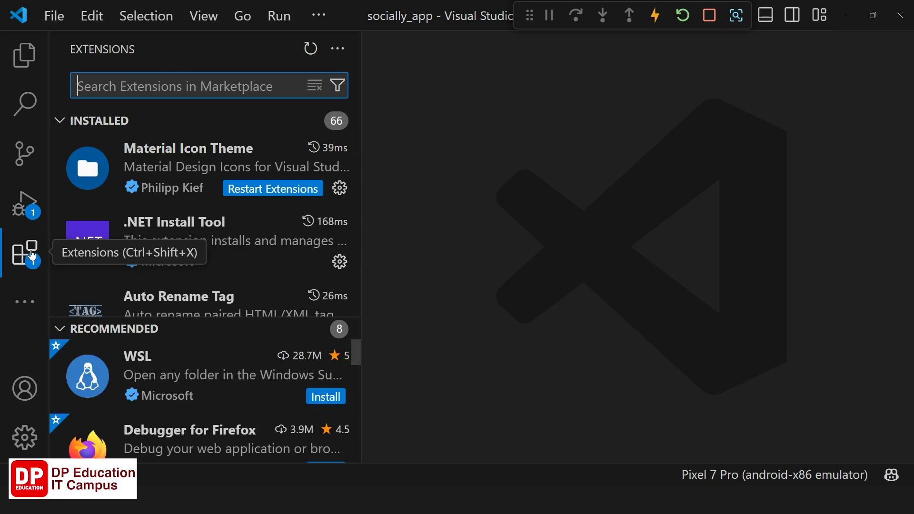
pyautogui.write('dat')
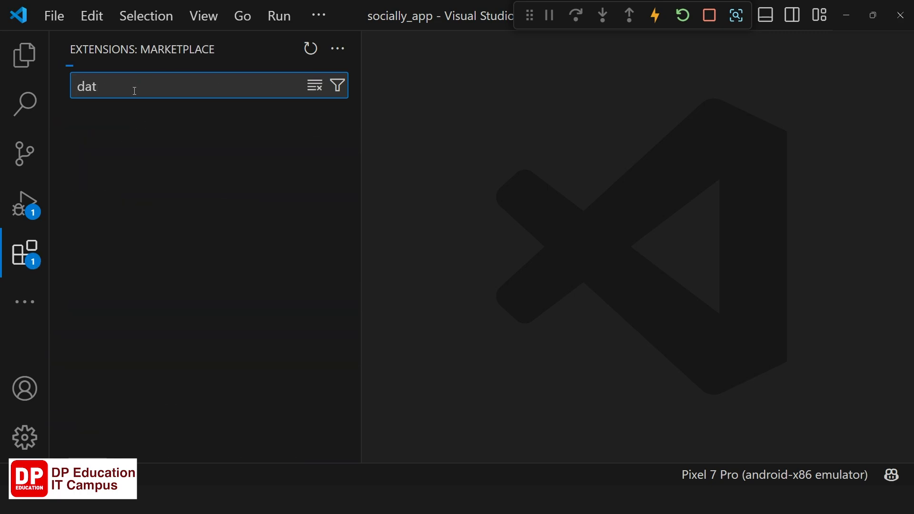
pyautogui.write('r')
pyautogui.click(192, 157)
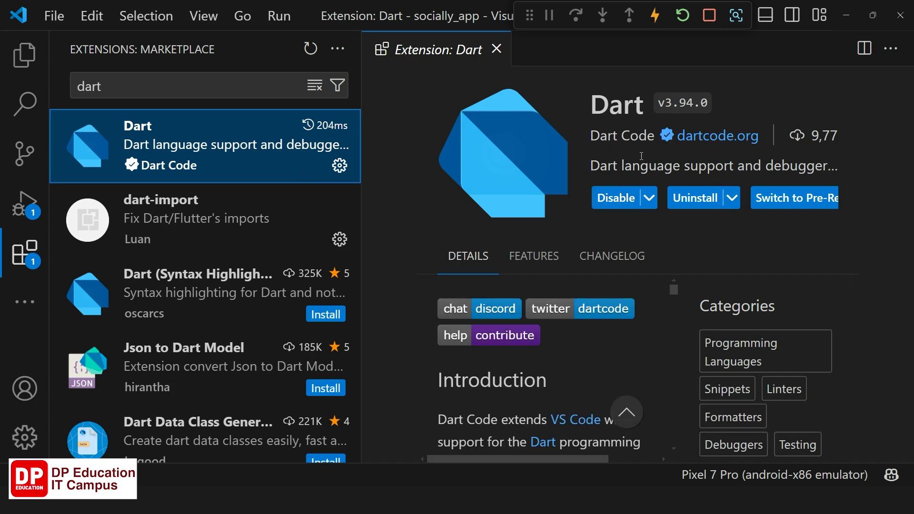
pyautogui.click(497, 49)
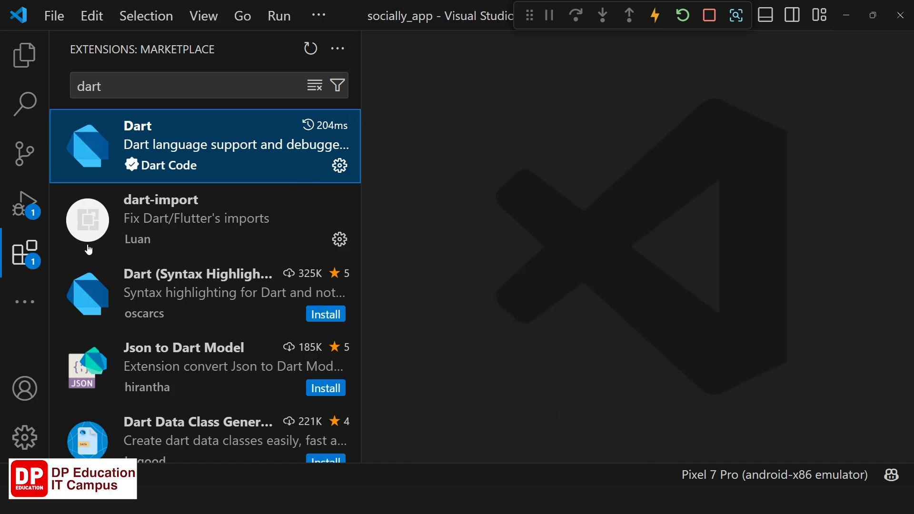
# Open pubspec.yaml from the socially_app project files, hide the file explorer and bring the dependencies section into focus.
pyautogui.click(45, 67)
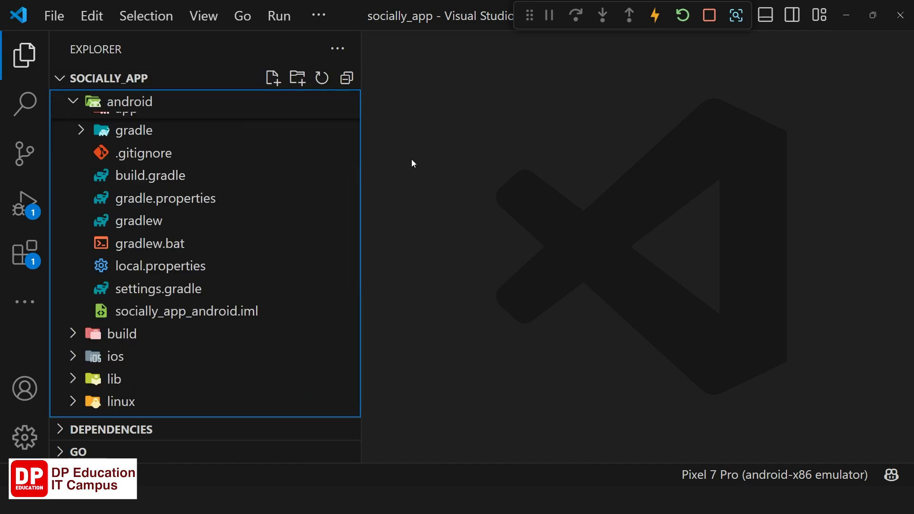
pyautogui.hotkey('ctrl', 'shift', 'p')
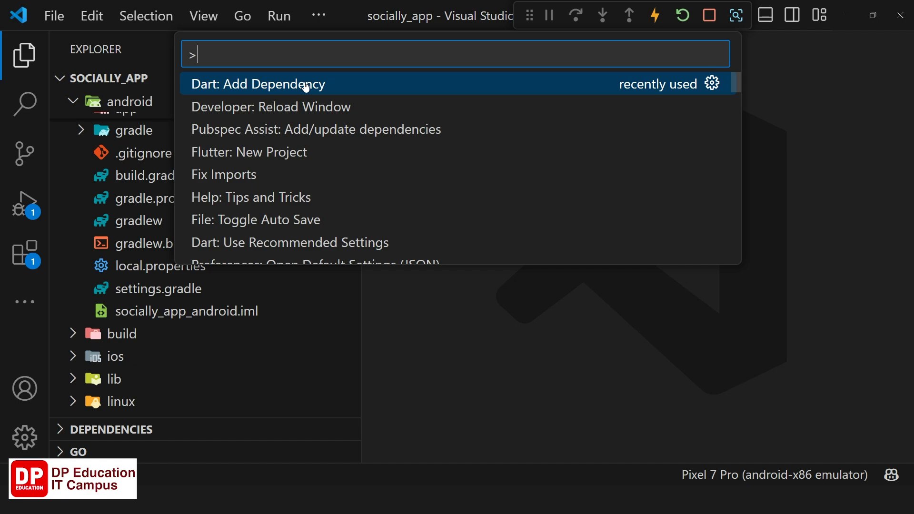
pyautogui.click(510, 427)
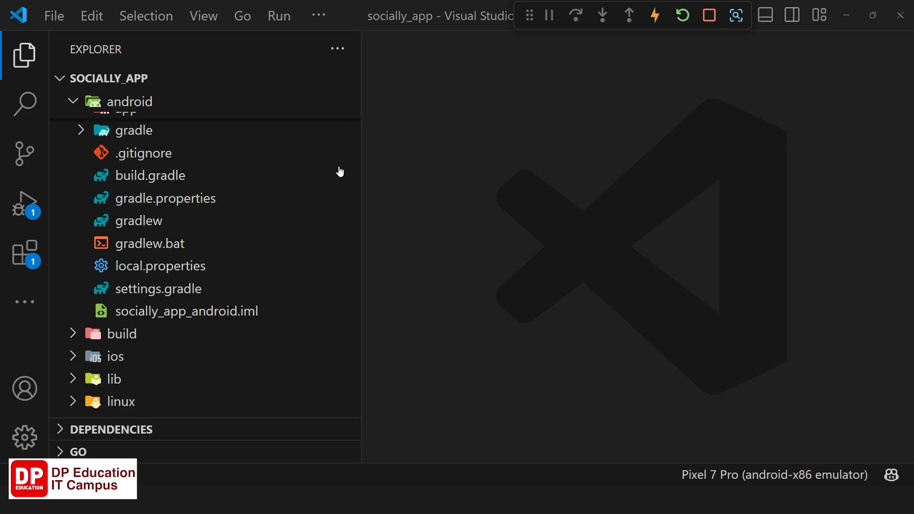
pyautogui.scroll(-5, 210, 262)
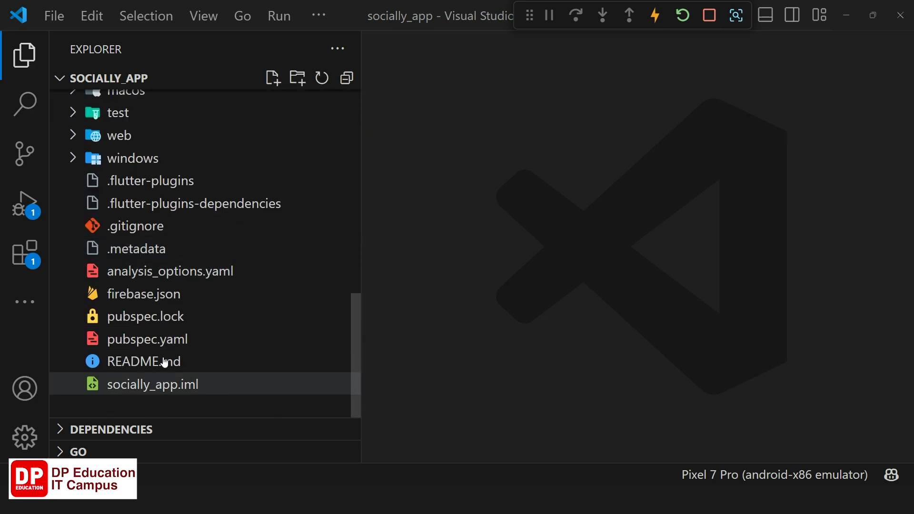
pyautogui.click(225, 339)
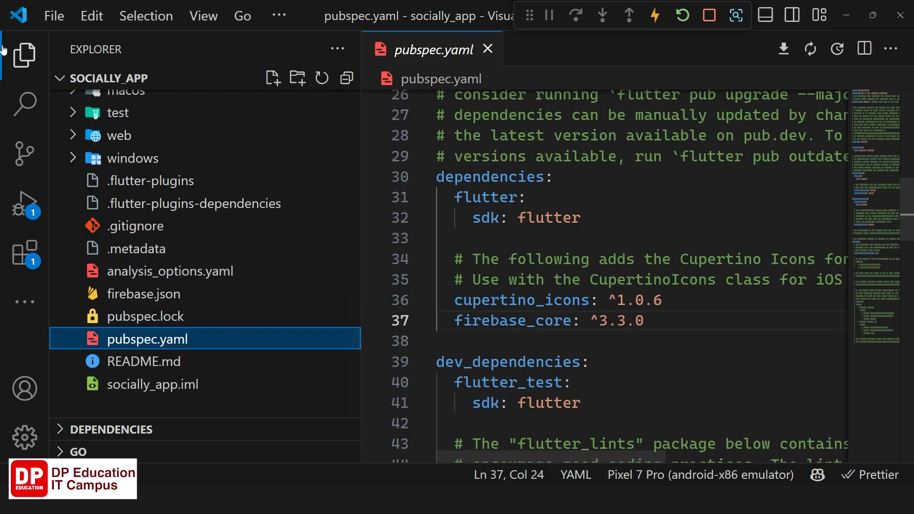
pyautogui.click(27, 53)
pyautogui.scroll(-2, 272, 262)
pyautogui.scroll(-1, 272, 261)
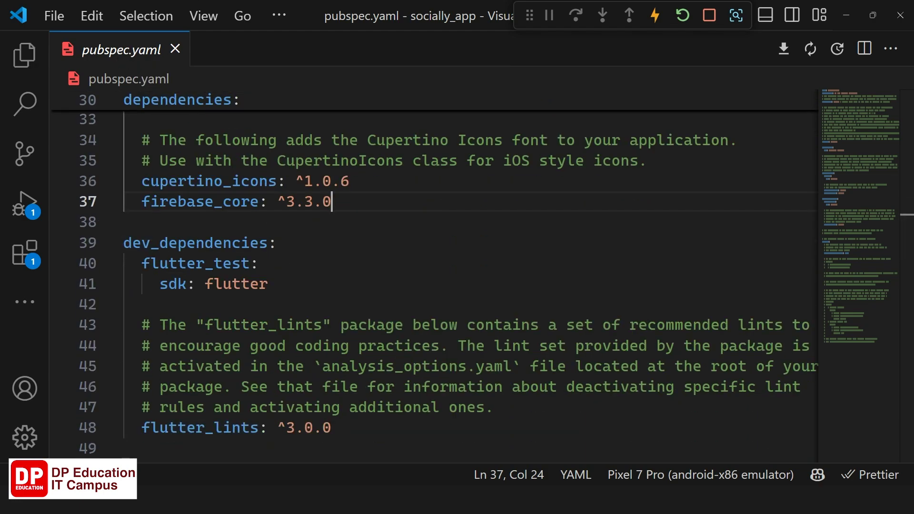
# Switch to Google Chrome, search the web for "pub dev" in a new tab and open the pub.dev site.
pyautogui.hotkey('alt', 'Tab')
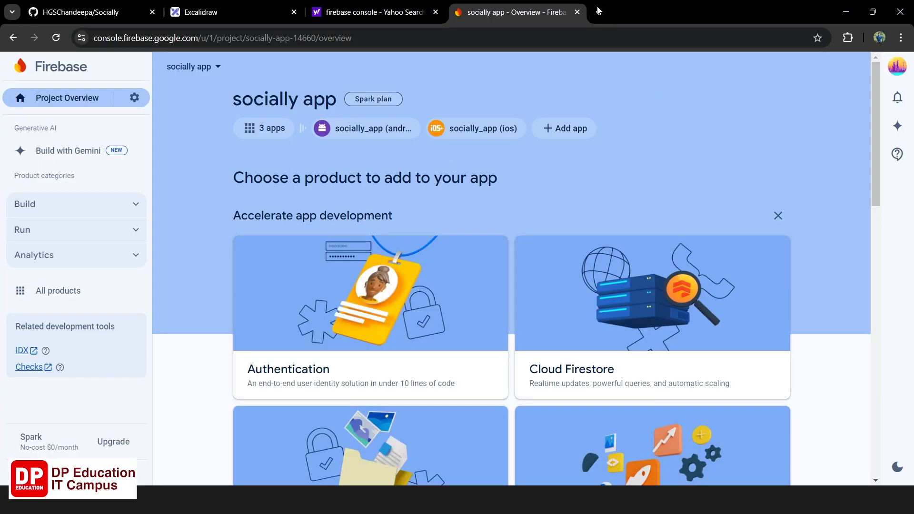
pyautogui.hotkey('ctrl', 't')
pyautogui.write('pub dev')
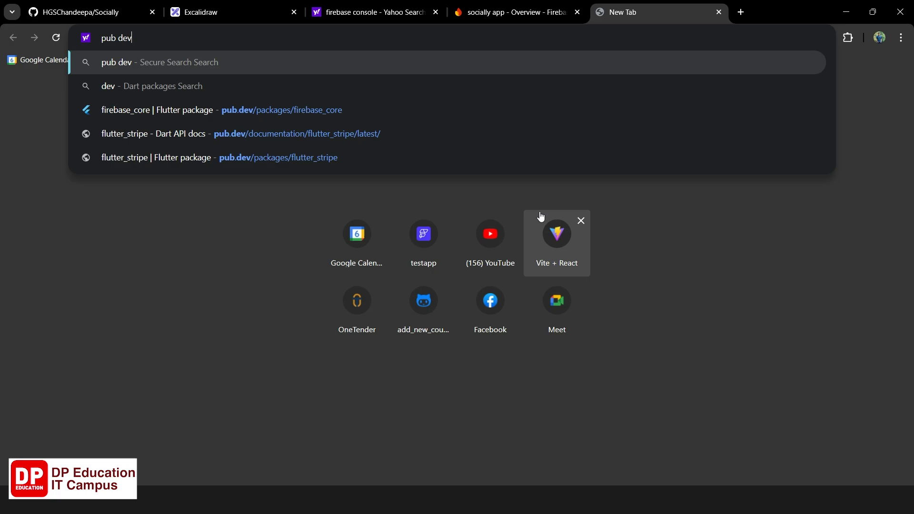
pyautogui.press('Return')
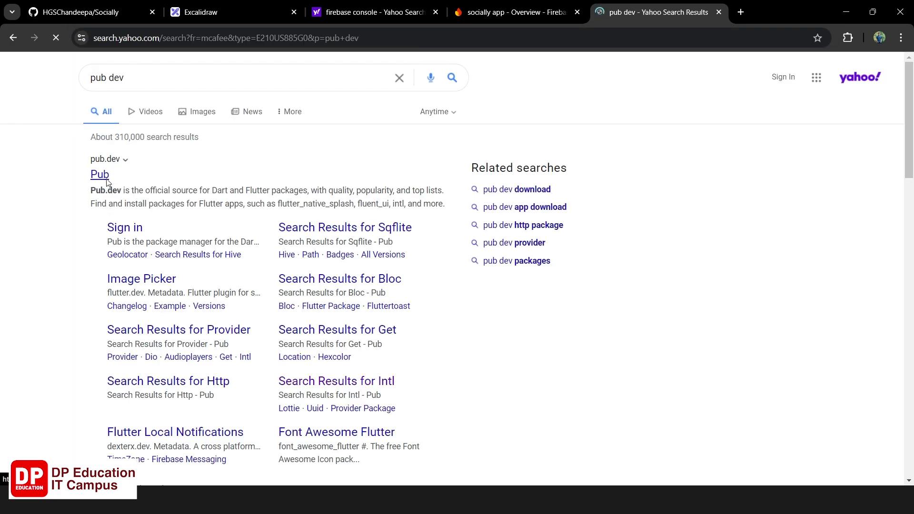
pyautogui.click(99, 174)
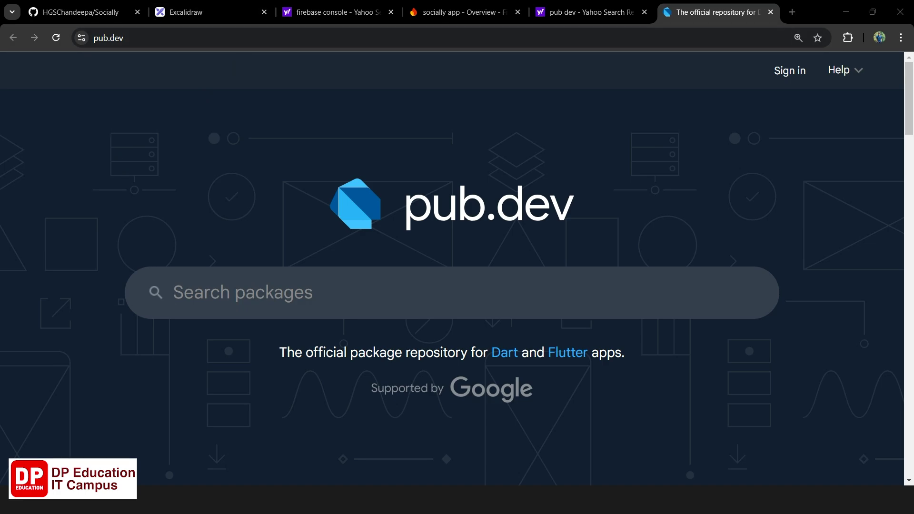
# Search pub.dev for "cloud firestore", open the cloud_firestore package page and copy its dependency line.
pyautogui.click(394, 288)
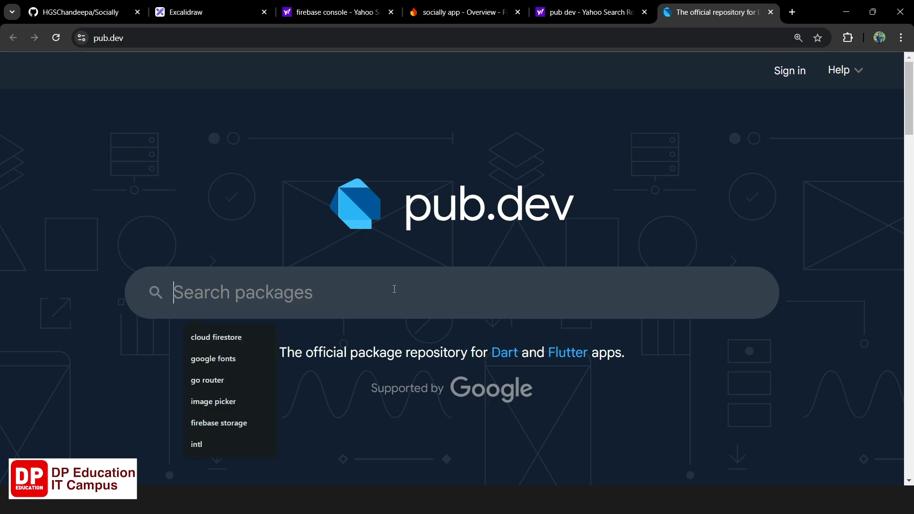
pyautogui.click(191, 337)
pyautogui.press('Return')
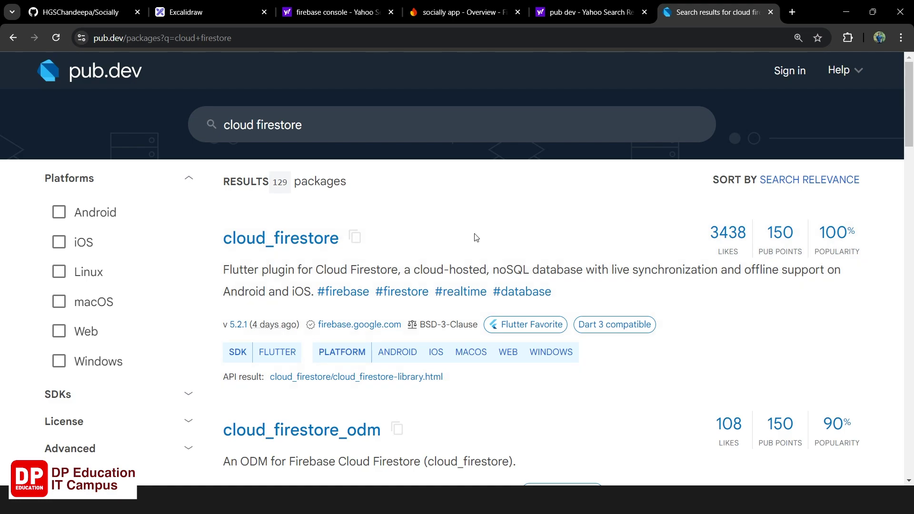
pyautogui.click(324, 244)
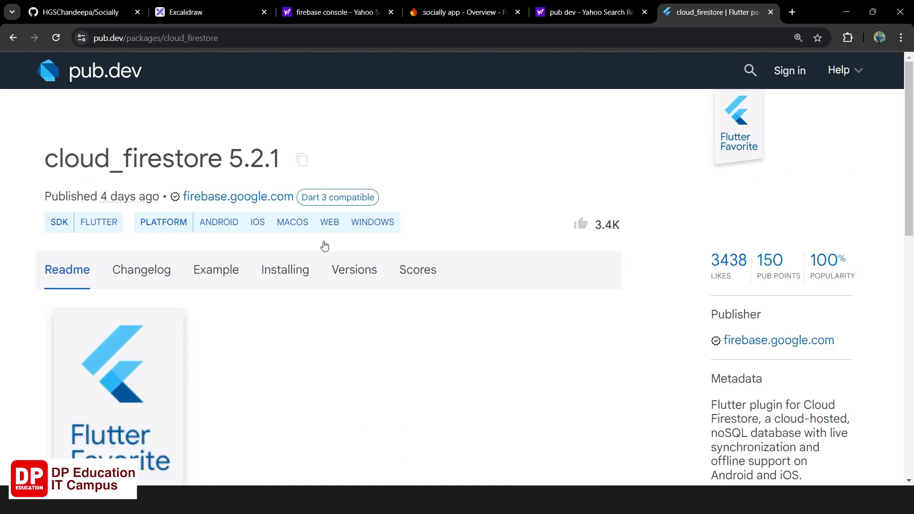
pyautogui.click(302, 159)
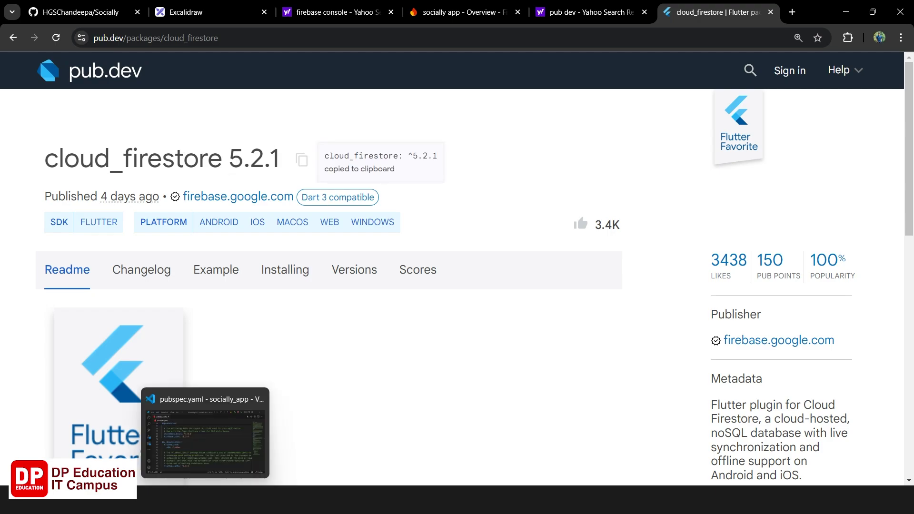
# Switch to Visual Studio Code and add cloud_firestore: ^5.2.1 below firebase_core in pubspec.yaml.
pyautogui.hotkey('alt', 'Tab')
pyautogui.press('Return')
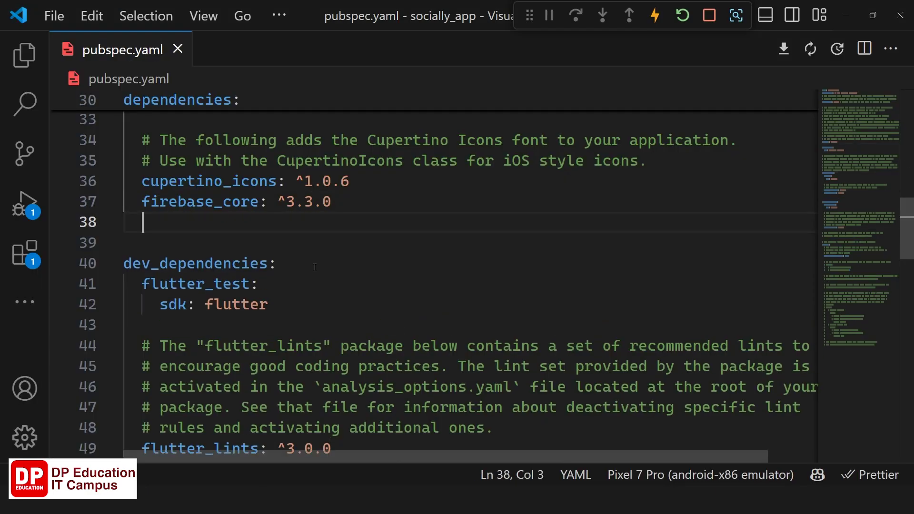
pyautogui.hotkey('ctrl', 'v')
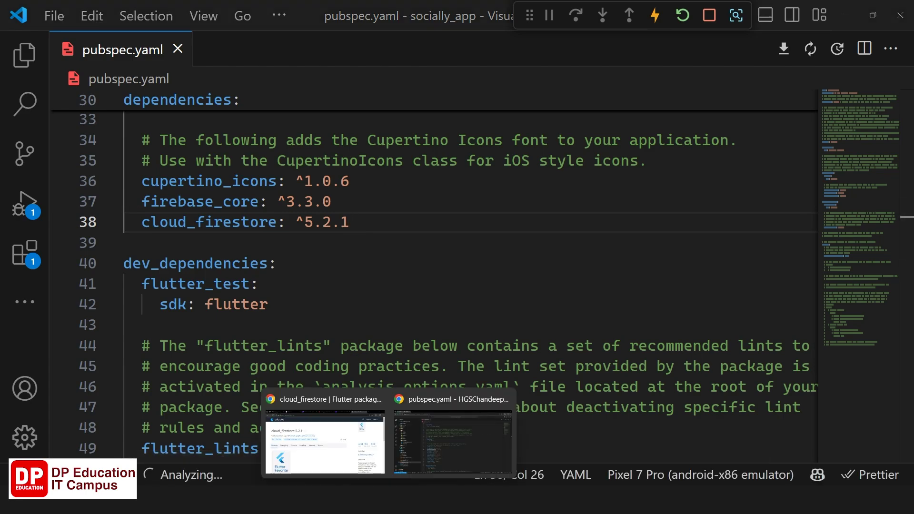
# Return to pub.dev in Chrome, search for "go router", open the go_router package page and copy its dependency line.
pyautogui.click(361, 459)
pyautogui.click(750, 70)
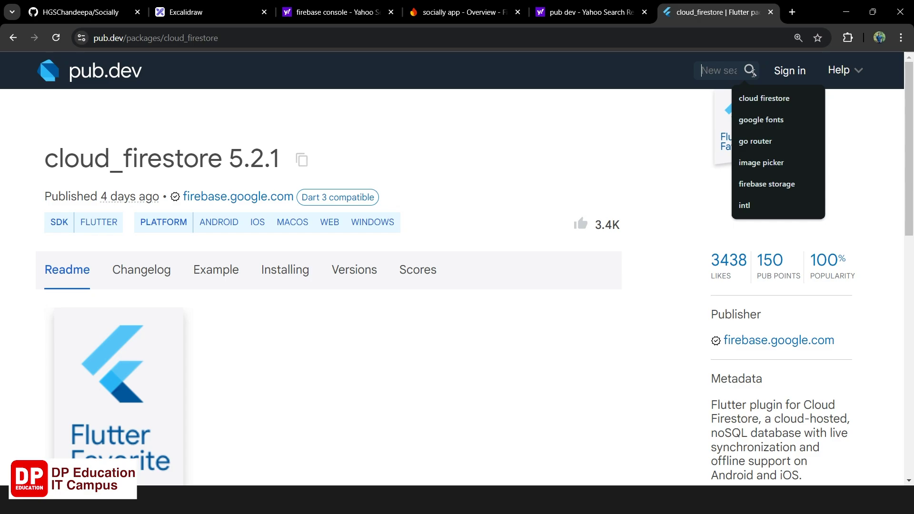
pyautogui.click(770, 138)
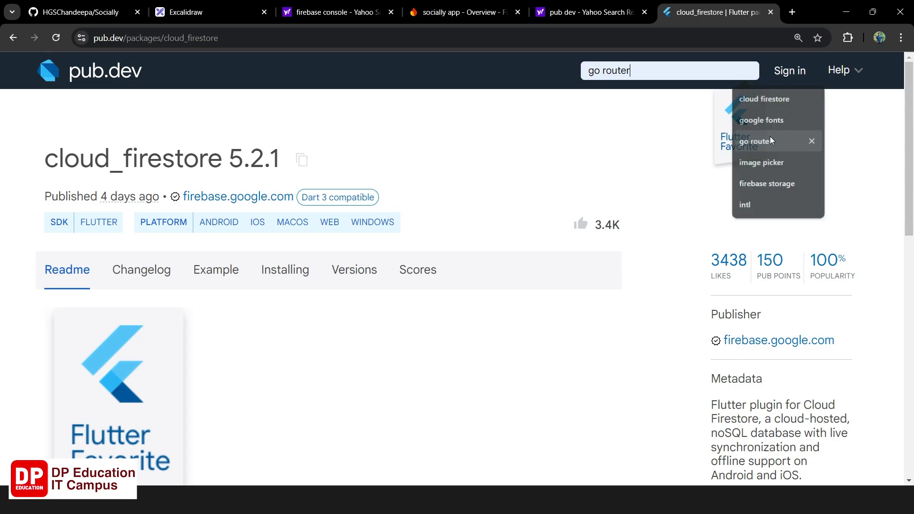
pyautogui.press('Return')
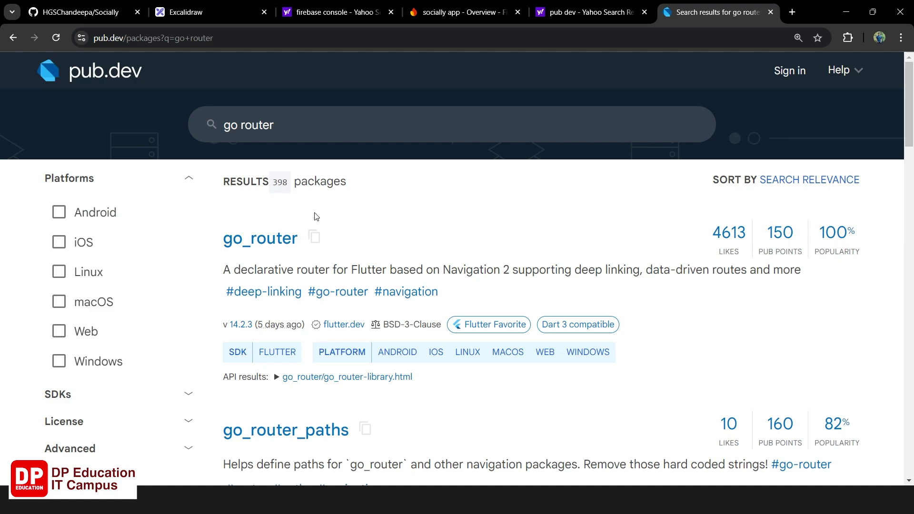
pyautogui.click(285, 239)
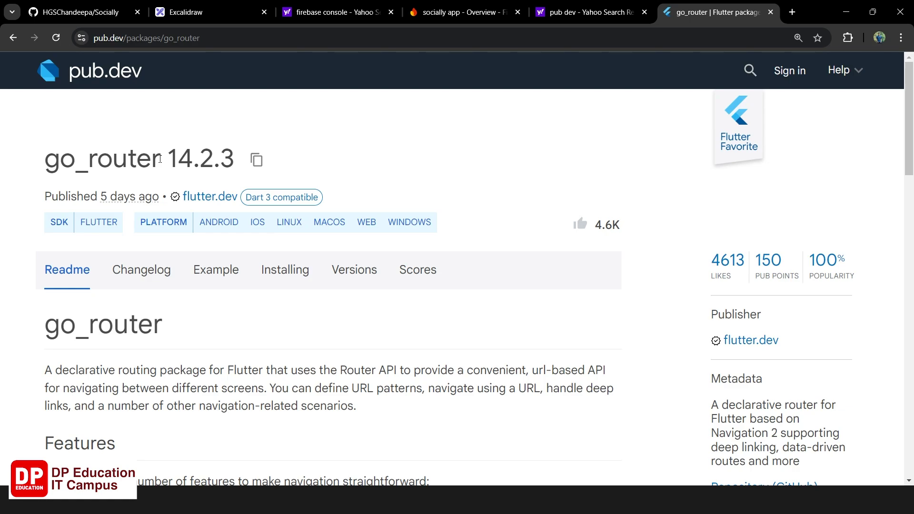
pyautogui.click(259, 164)
# Switch to Visual Studio Code and add go_router: ^14.2.3 below cloud_firestore in pubspec.yaml.
pyautogui.click(205, 500)
pyautogui.press('Return')
pyautogui.hotkey('ctrl', 'v')
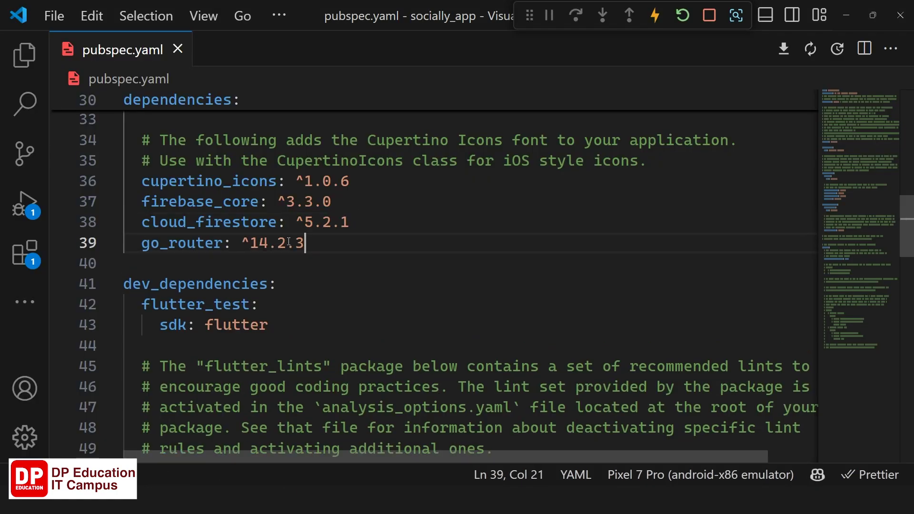
# Return to pub.dev in Chrome, search for "provider", open the provider package page and copy its dependency line.
pyautogui.hotkey('alt', 'Tab')
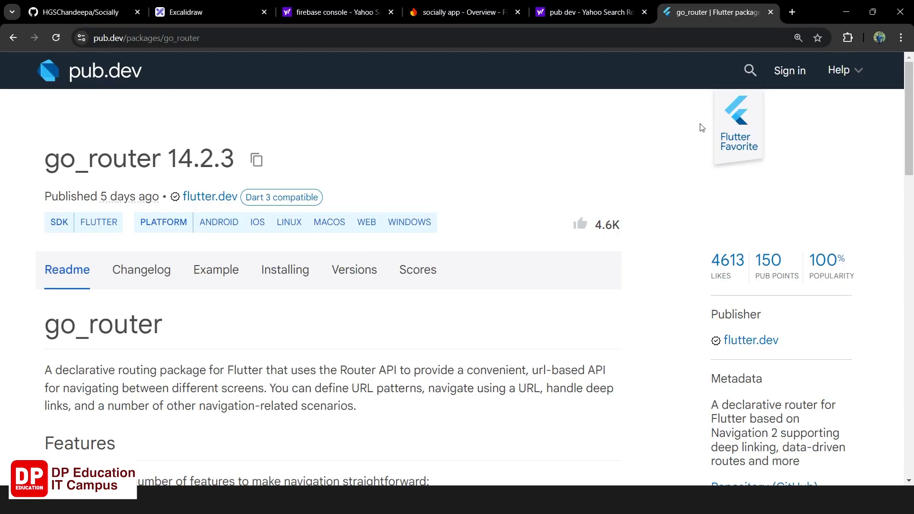
pyautogui.click(751, 69)
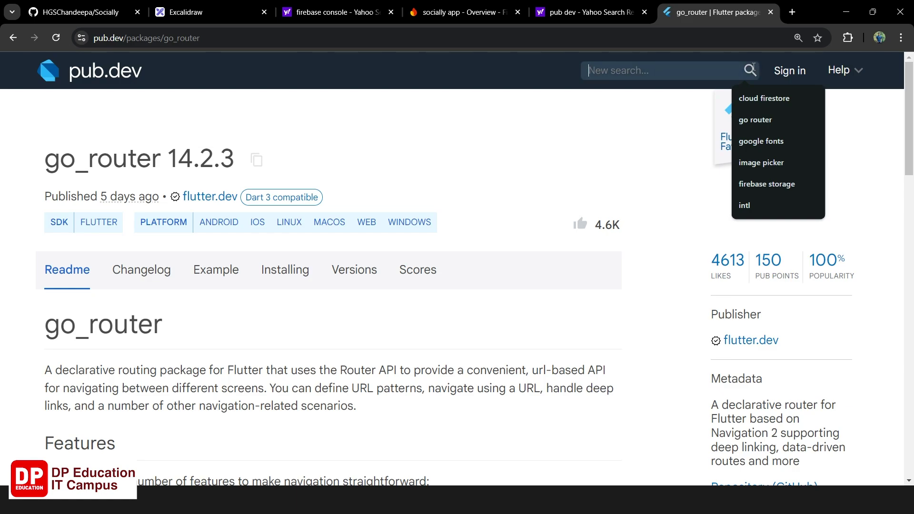
pyautogui.write('pro')
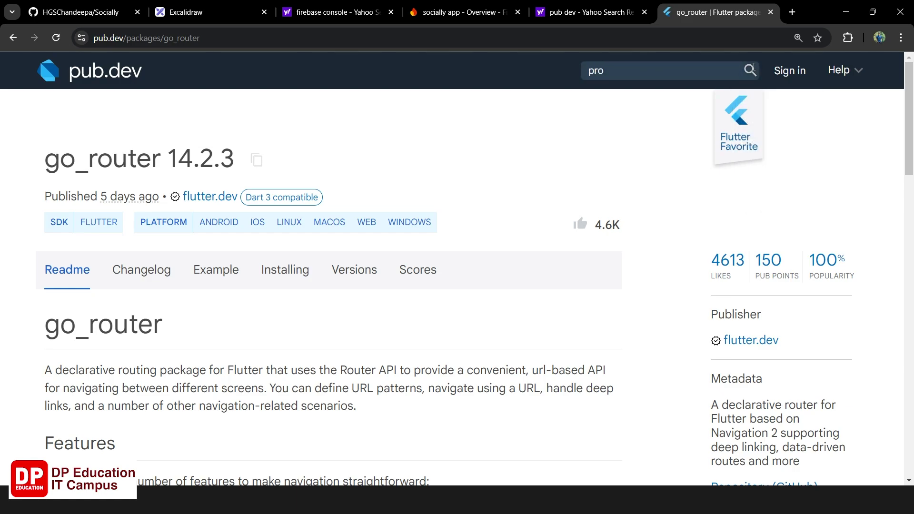
pyautogui.write('vider')
pyautogui.press('Return')
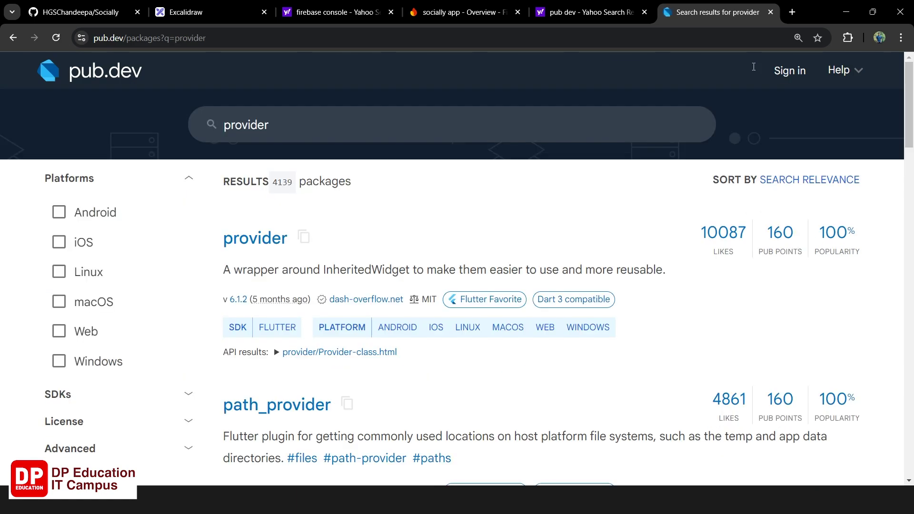
pyautogui.click(279, 242)
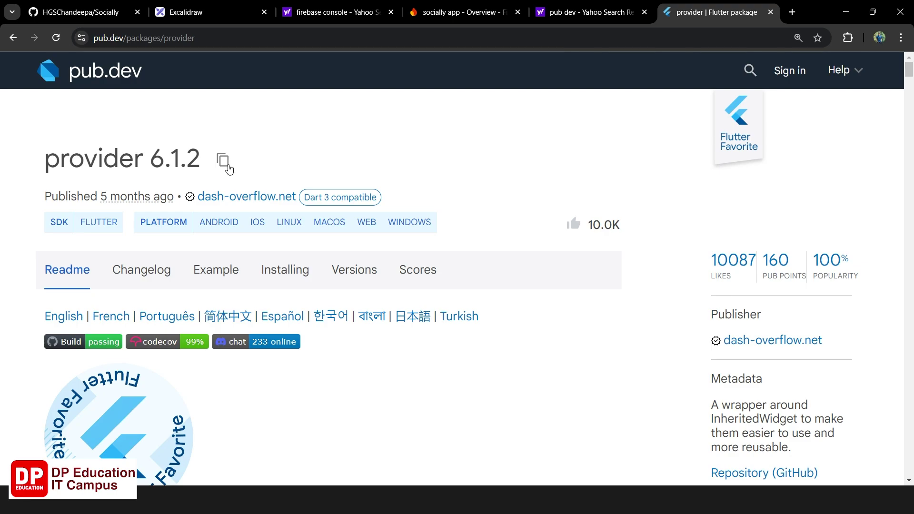
pyautogui.click(223, 159)
pyautogui.click(222, 147)
pyautogui.click(222, 162)
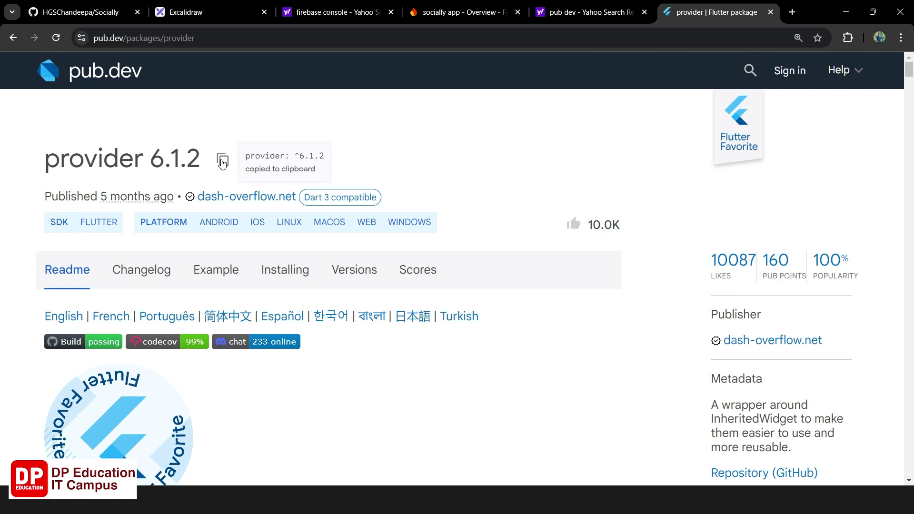
# Switch to Visual Studio Code and add provider: ^6.1.2 below go_router in pubspec.yaml.
pyautogui.hotkey('alt', 'Tab')
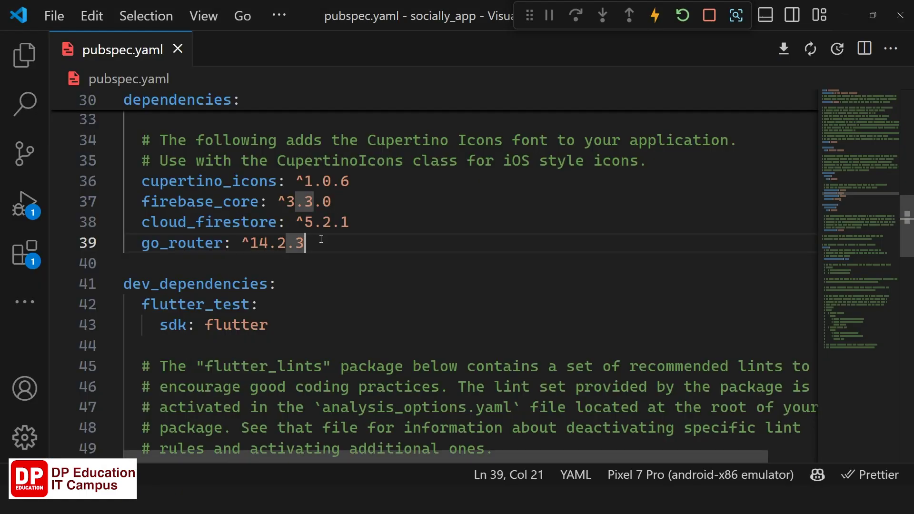
pyautogui.press('Return')
pyautogui.hotkey('ctrl', 'v')
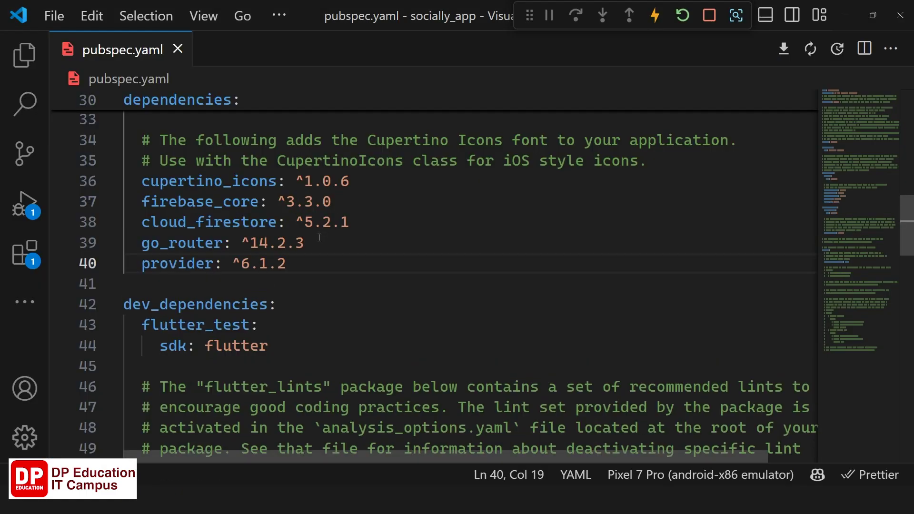
# Return to pub.dev in Chrome, search for "fireabase auth" and open the firebase_auth package page.
pyautogui.hotkey('alt', 'Tab')
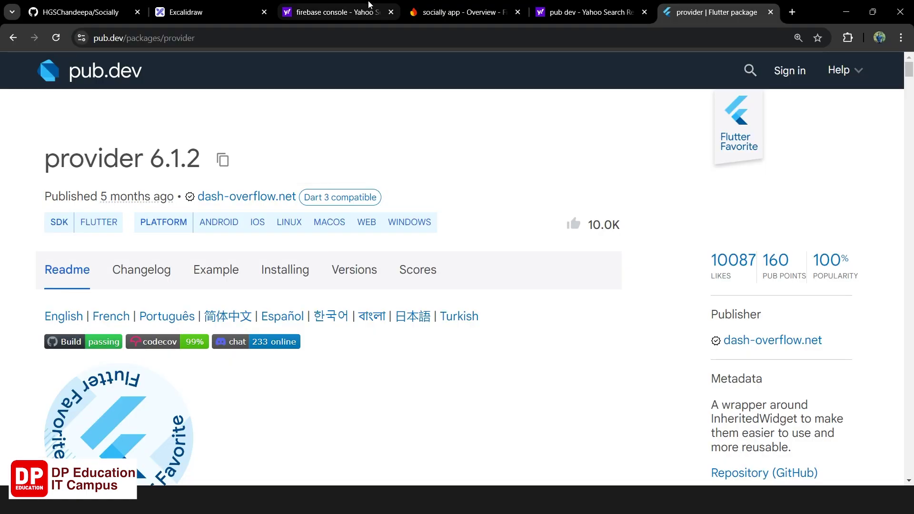
pyautogui.click(748, 67)
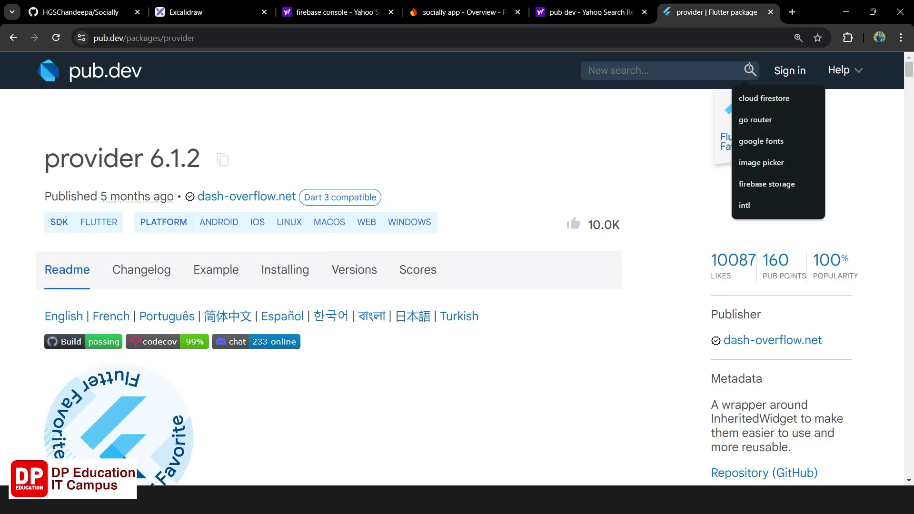
pyautogui.write('f')
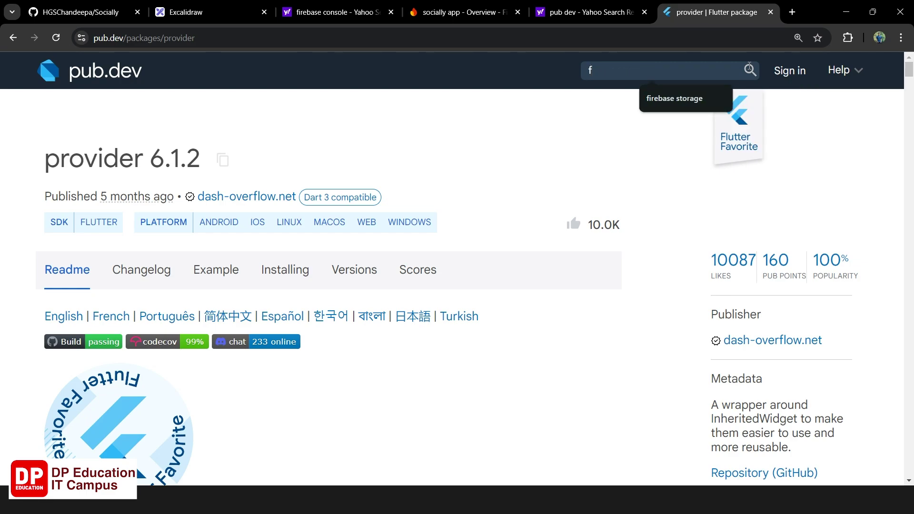
pyautogui.write('irease')
pyautogui.press('BackSpace')
pyautogui.press('BackSpace')
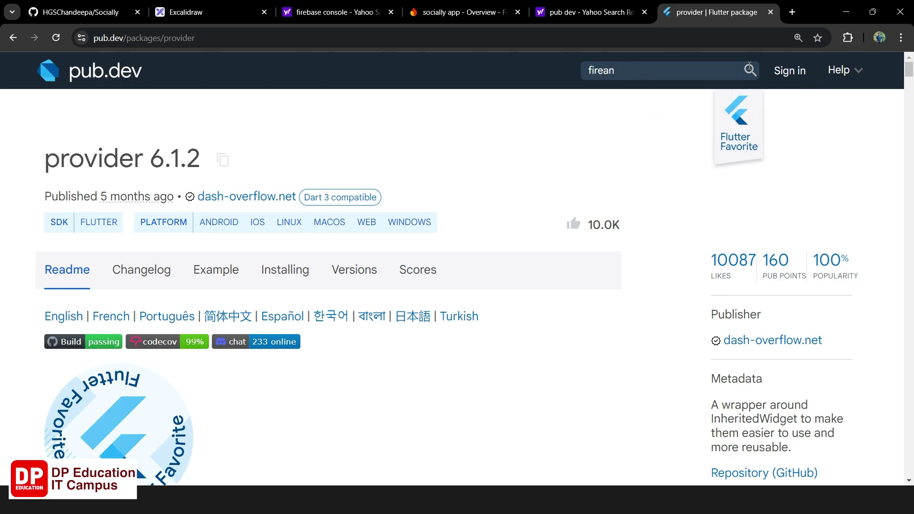
pyautogui.write('base auth')
pyautogui.click(750, 70)
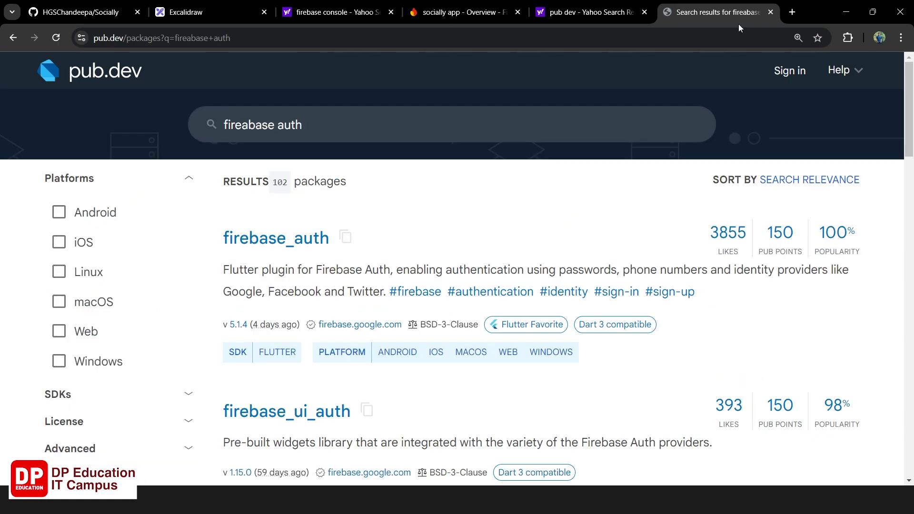
pyautogui.click(271, 241)
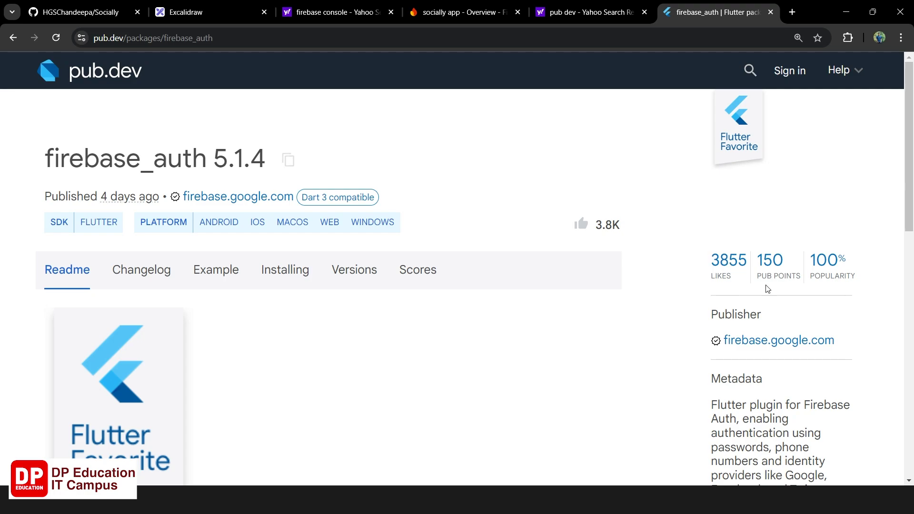
# Copy the firebase_auth dependency line, switch to Visual Studio Code and add firebase_auth: ^5.1.4 below provider in pubspec.yaml.
pyautogui.click(288, 159)
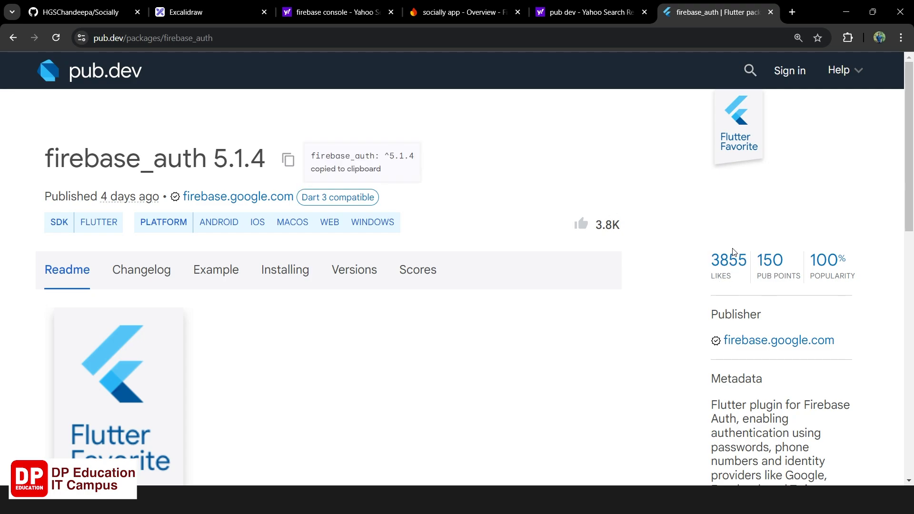
pyautogui.hotkey('alt', 'Tab')
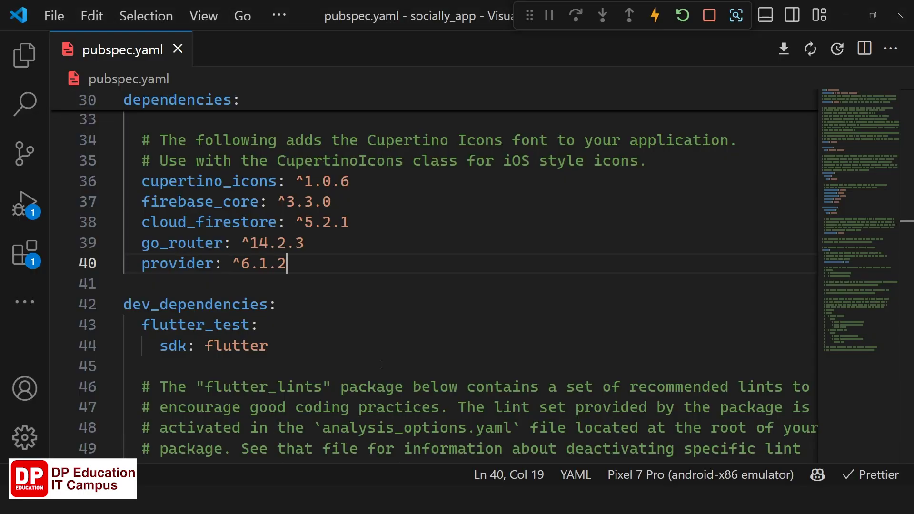
pyautogui.scroll(-1, 386, 339)
pyautogui.press('Return')
pyautogui.hotkey('ctrl', 'v')
# Return to pub.dev in Chrome, search for "google sing in" and look through the results for the Google sign-in package.
pyautogui.hotkey('alt', 'Tab')
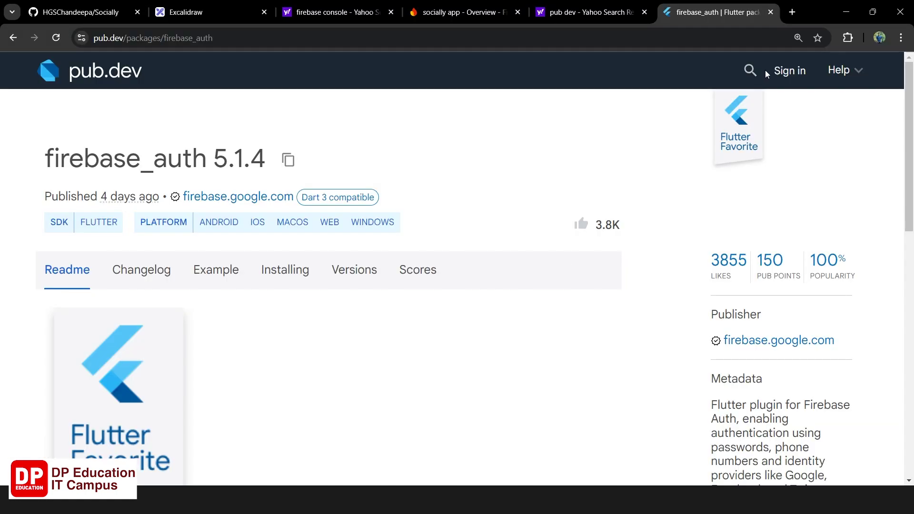
pyautogui.click(751, 70)
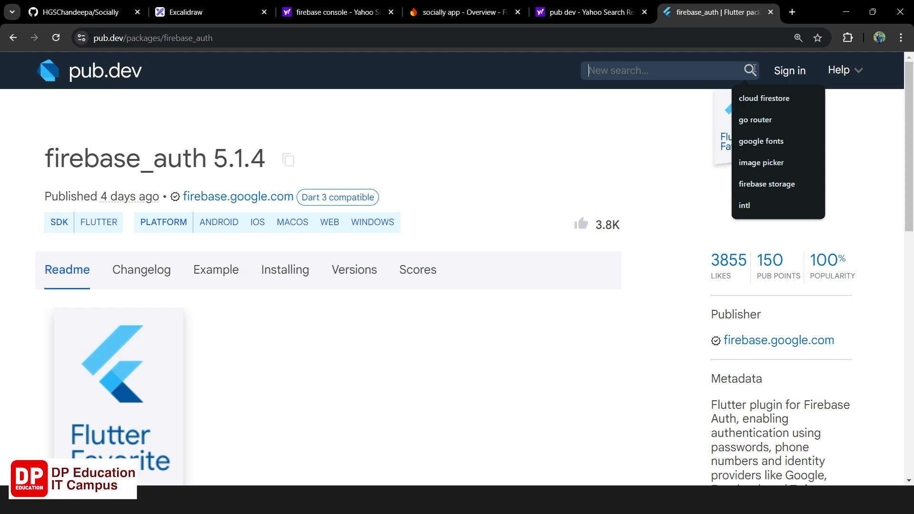
pyautogui.write('google')
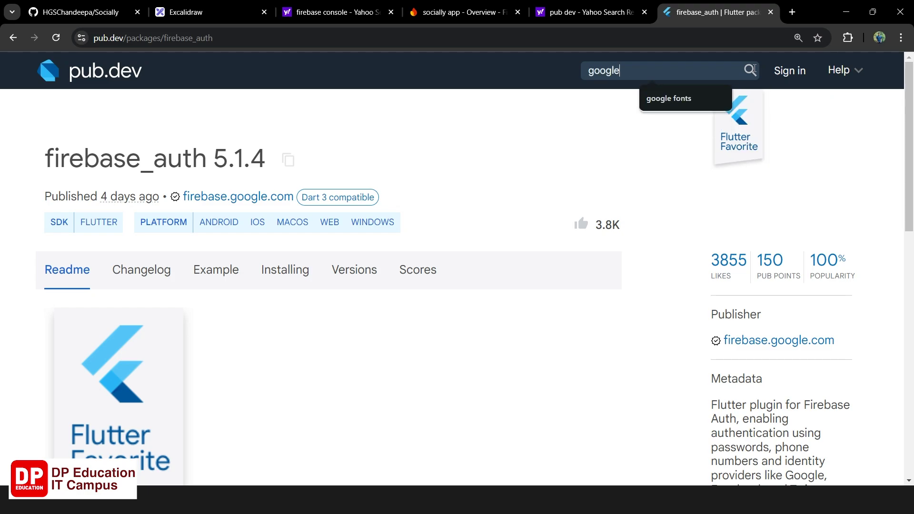
pyautogui.write(' sing i')
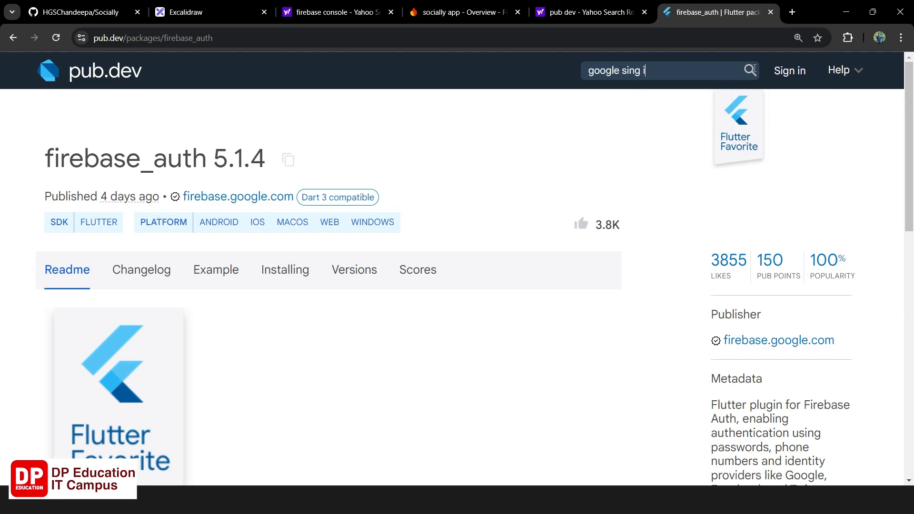
pyautogui.write('n')
pyautogui.press('Return')
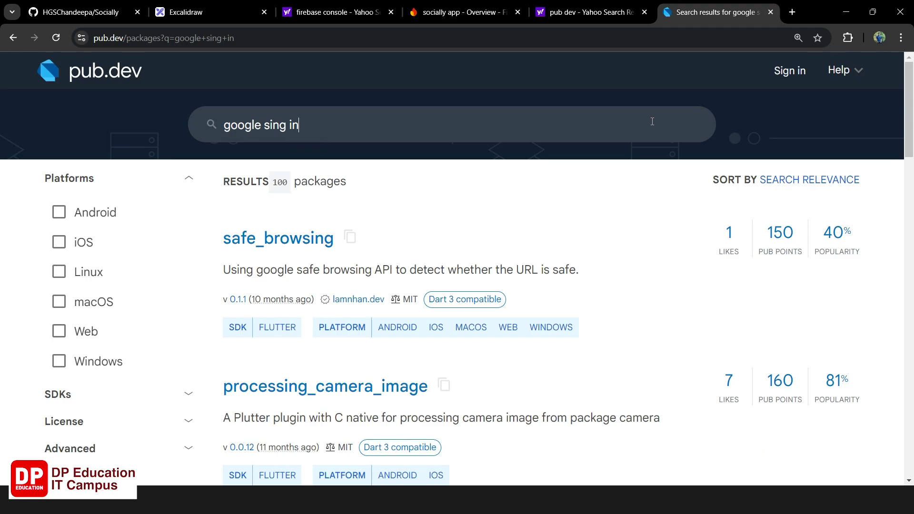
pyautogui.scroll(-9, 311, 220)
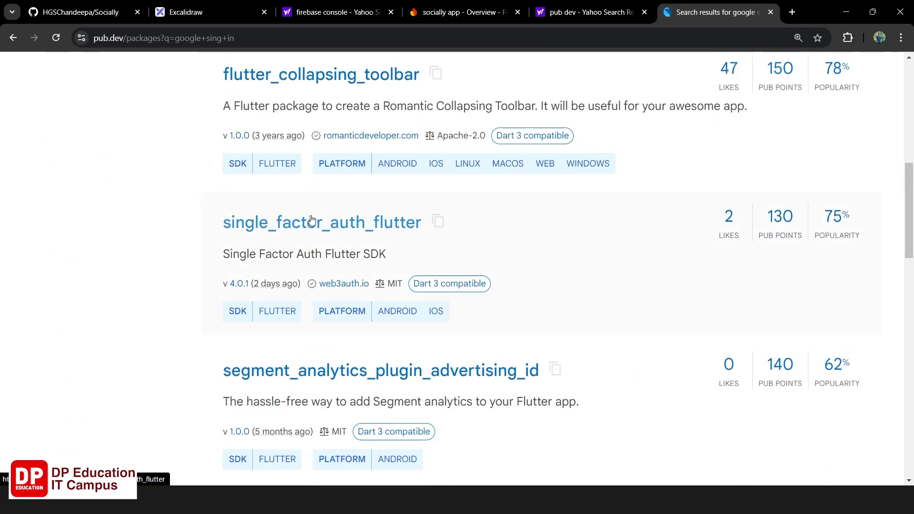
pyautogui.scroll(-10, 312, 220)
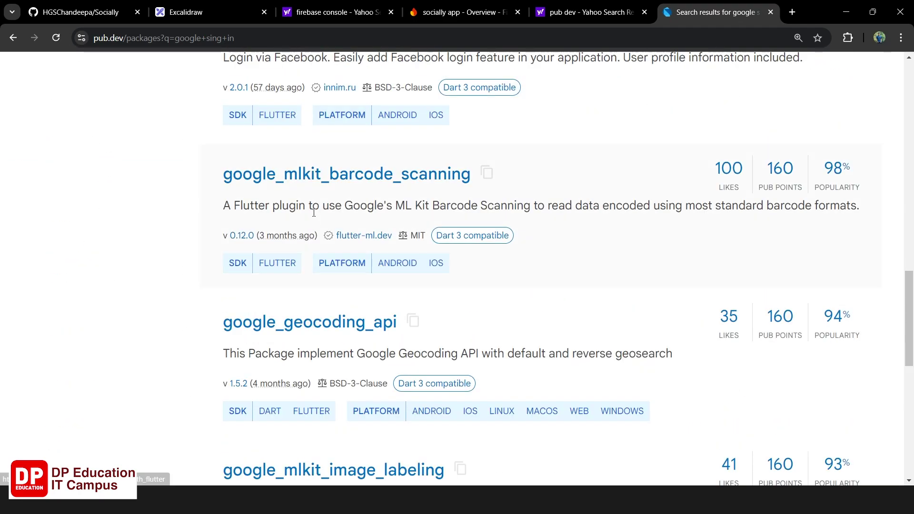
pyautogui.scroll(2, 313, 213)
pyautogui.scroll(-5, 315, 216)
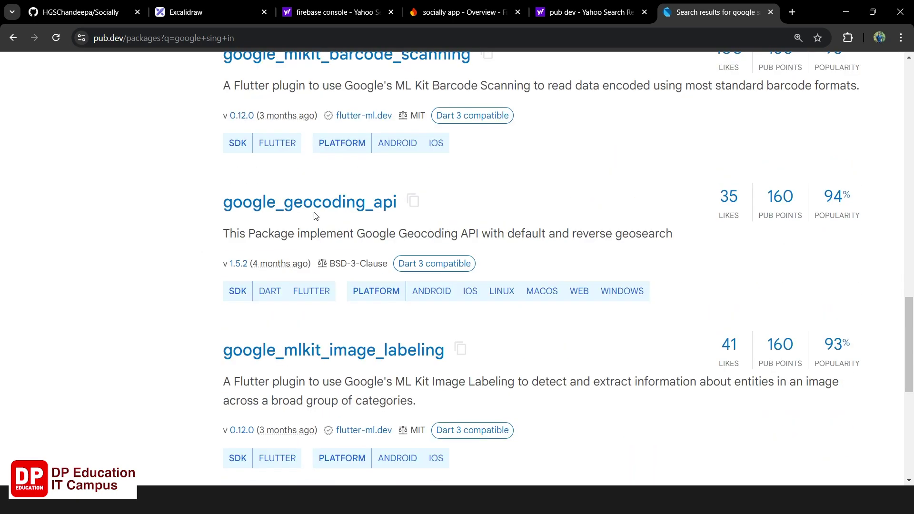
pyautogui.scroll(-4, 314, 215)
pyautogui.scroll(20, 295, 167)
# Change the package search to "google_sing_in" and look through the results again.
pyautogui.moveTo(299, 125); pyautogui.dragTo(269, 124)
pyautogui.press('BackSpace')
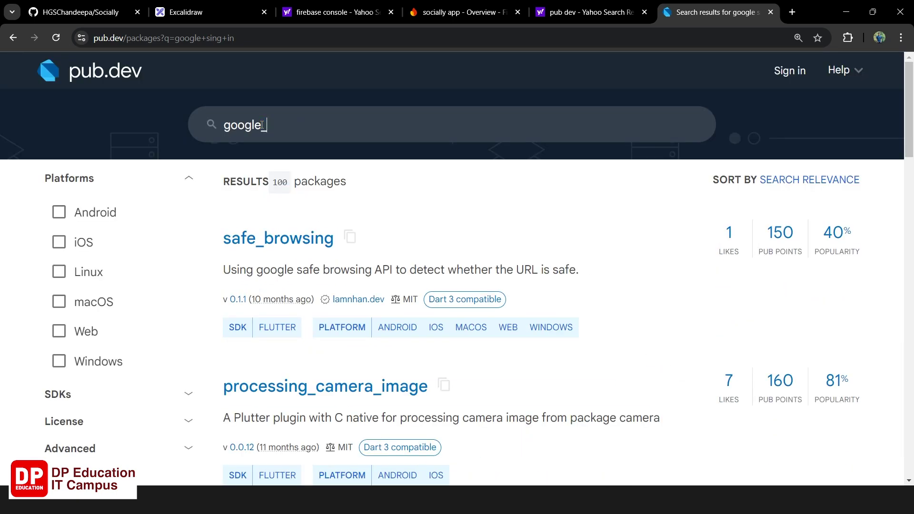
pyautogui.write('sing in')
pyautogui.press('Return')
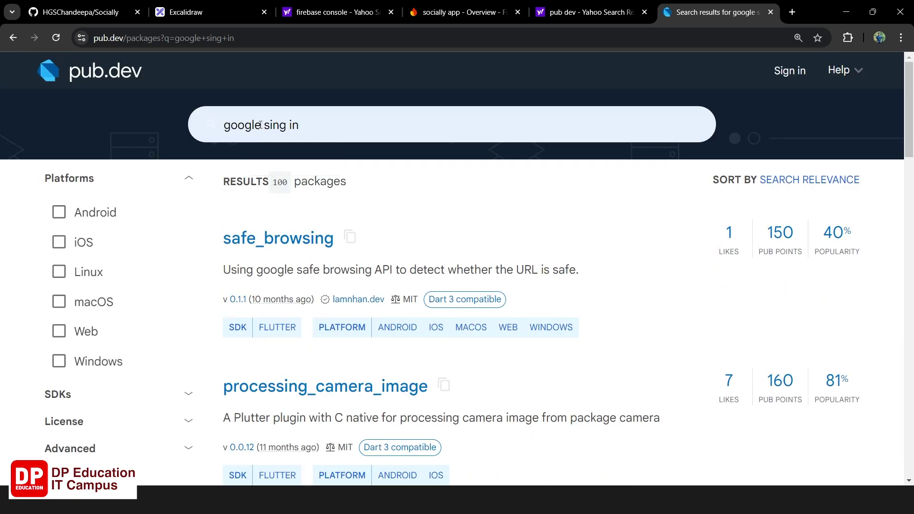
pyautogui.click(267, 125)
pyautogui.press('BackSpace')
pyautogui.write('_')
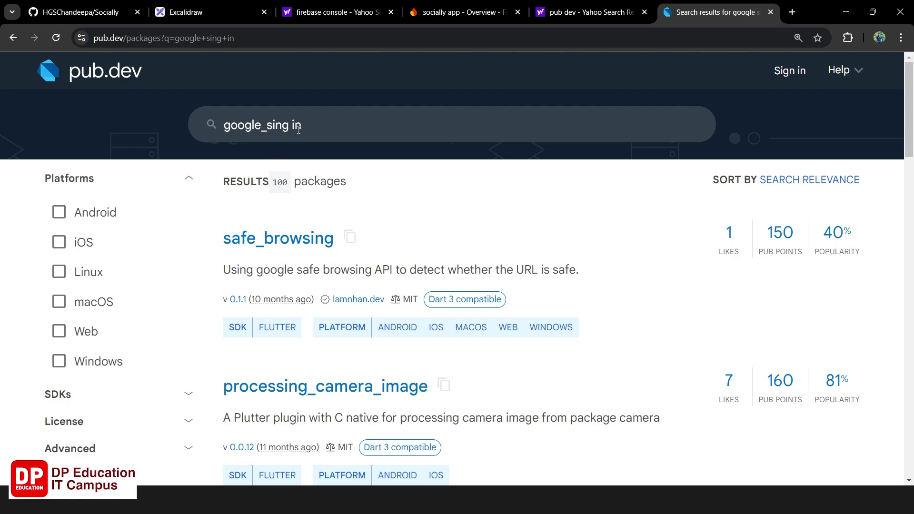
pyautogui.press('BackSpace')
pyautogui.write('_')
pyautogui.press('Return')
pyautogui.scroll(-20, 347, 250)
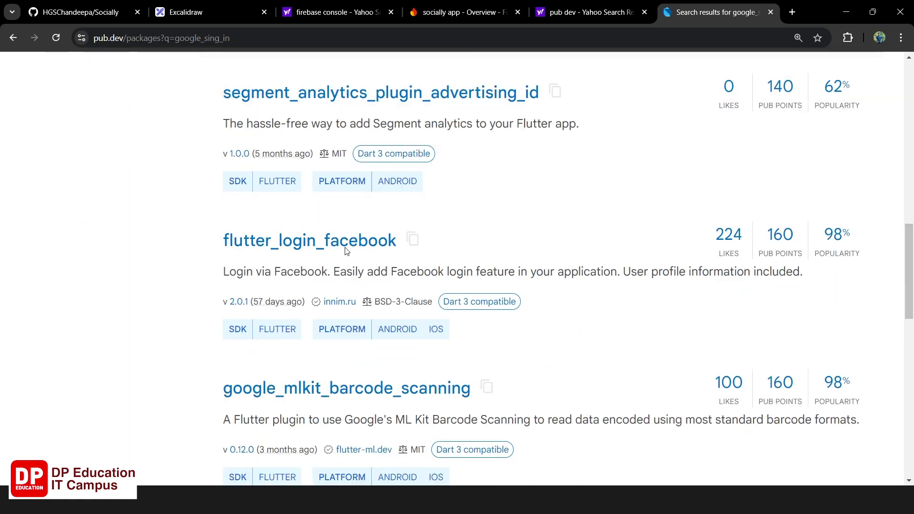
pyautogui.scroll(20, 347, 251)
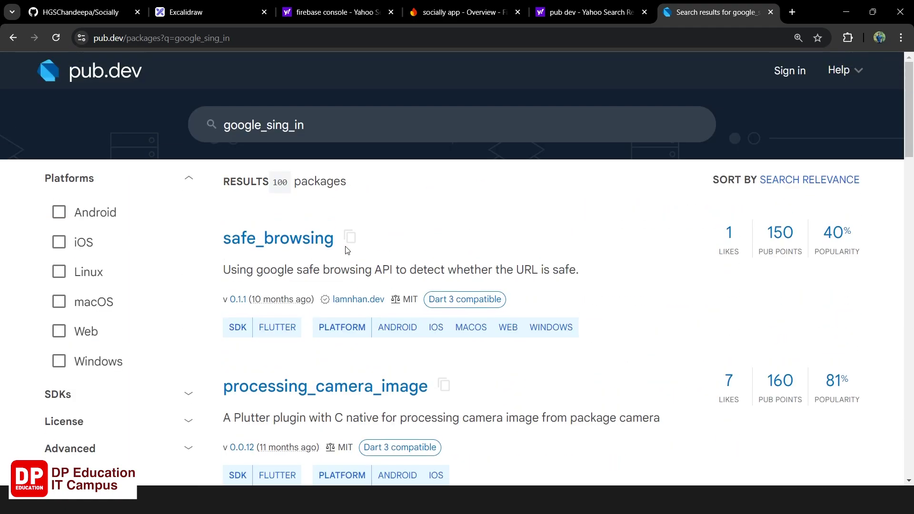
# Search the web in a new tab for "google_sing_in flutter", open the google_sign_in package page and copy its dependency line.
pyautogui.click(348, 123)
pyautogui.hotkey('ctrl', 'c')
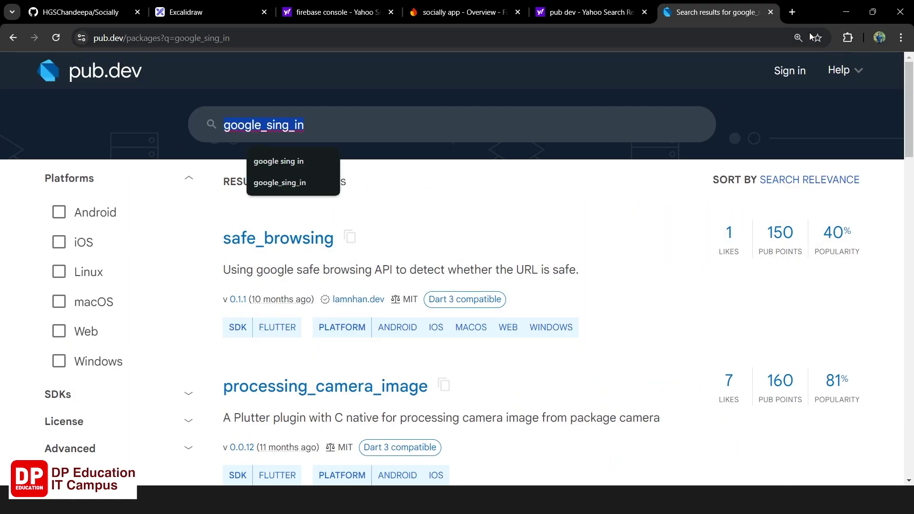
pyautogui.click(792, 12)
pyautogui.hotkey('ctrl', 'v')
pyautogui.press('Return')
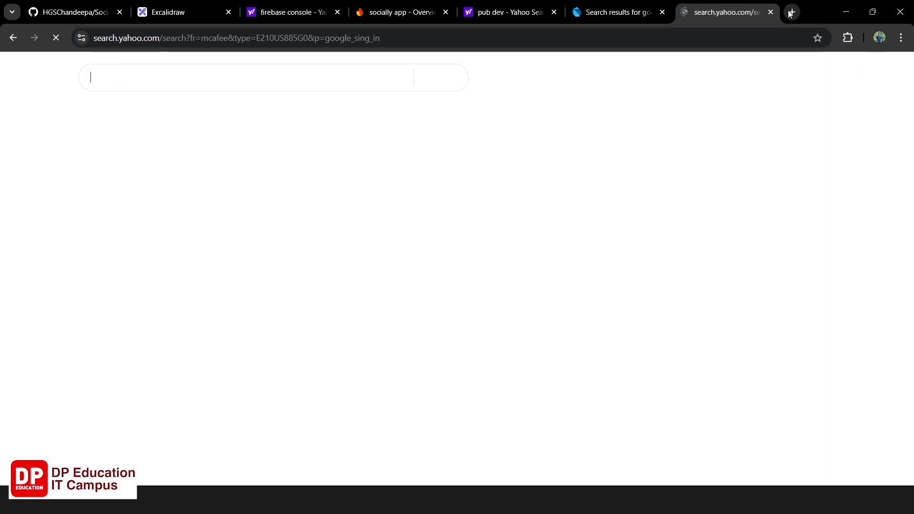
pyautogui.click(173, 76)
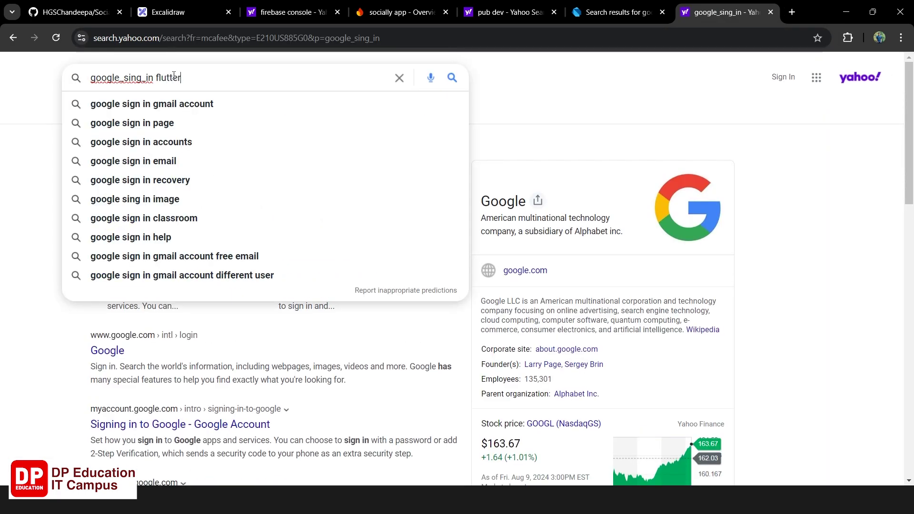
pyautogui.press('Return')
pyautogui.click(136, 174)
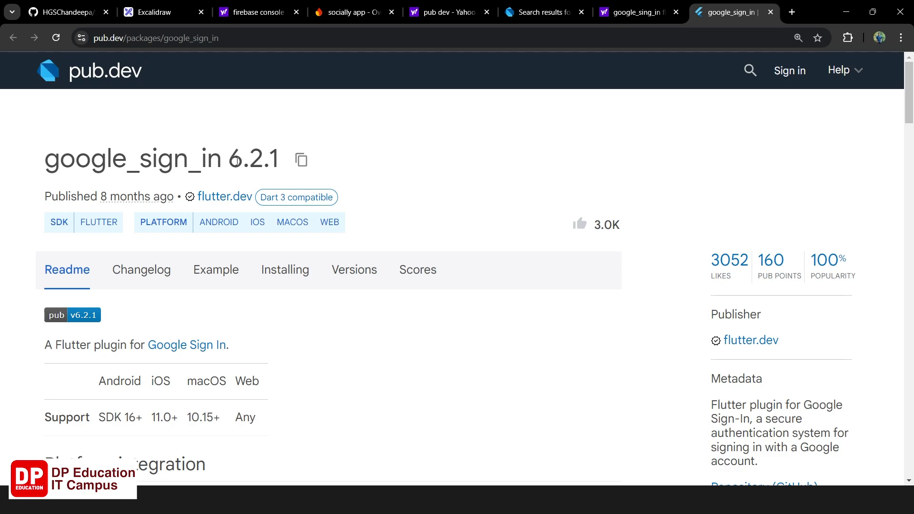
pyautogui.click(300, 161)
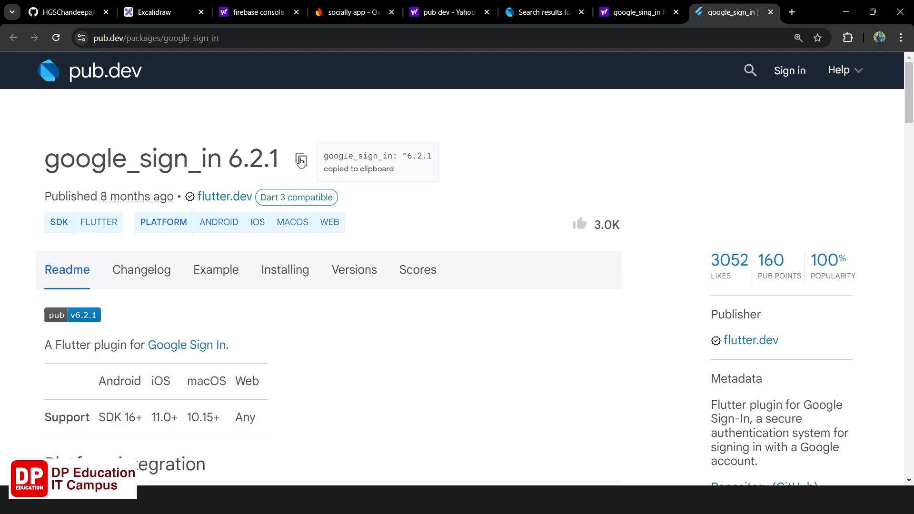
# Switch to Visual Studio Code and add google_sign_in: ^6.2.1 below firebase_auth in pubspec.yaml.
pyautogui.hotkey('alt', 'Tab')
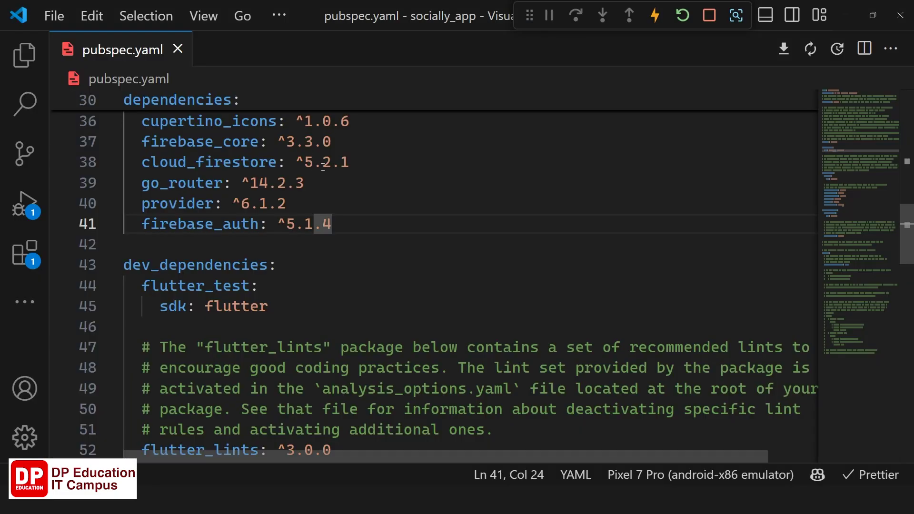
pyautogui.press('Return')
pyautogui.hotkey('ctrl', 'v')
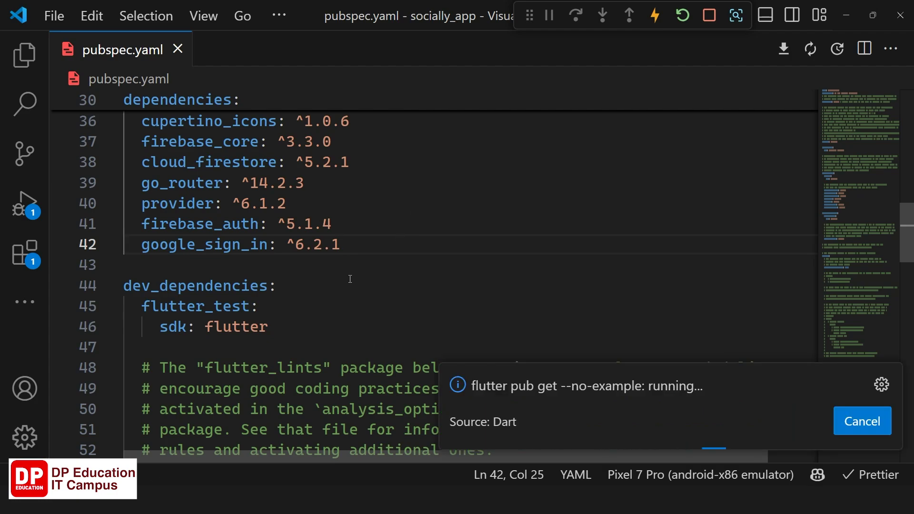
# Return to pub.dev in Chrome, search for "image picker", open the image_picker package page and copy its dependency line.
pyautogui.hotkey('alt', 'Tab')
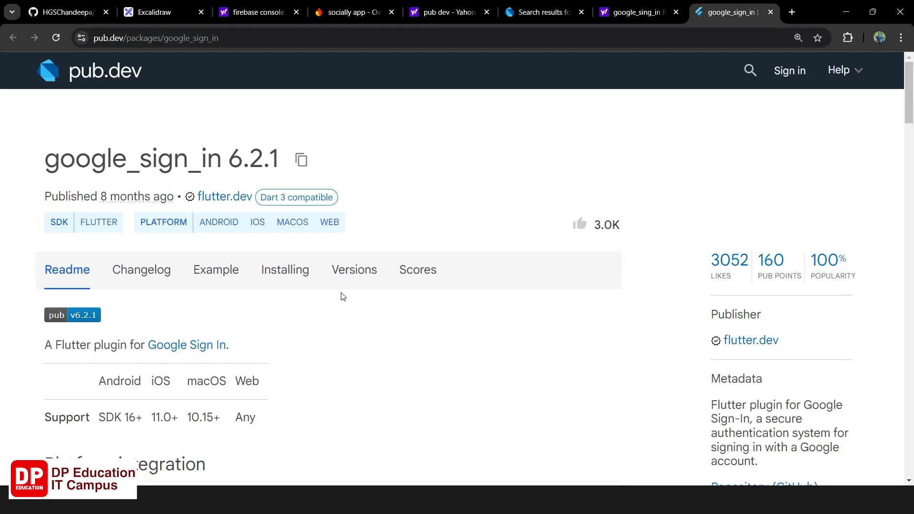
pyautogui.click(749, 72)
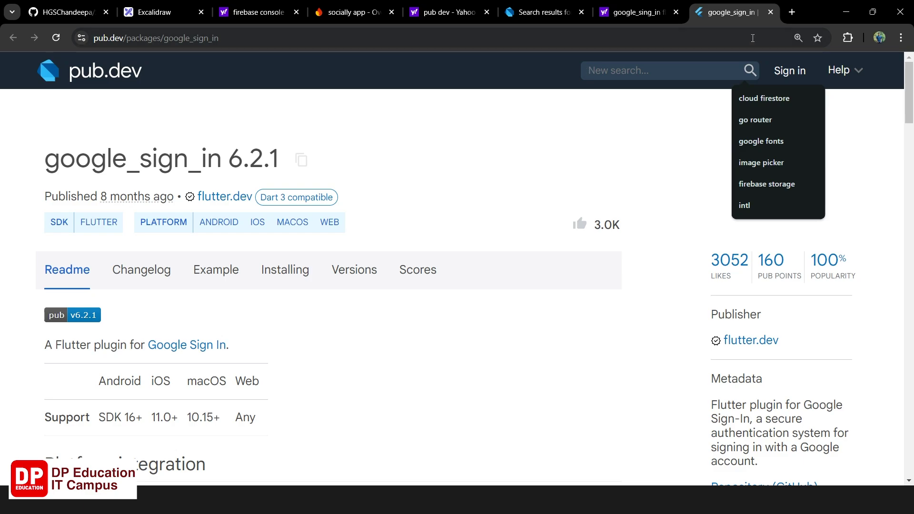
pyautogui.write('image')
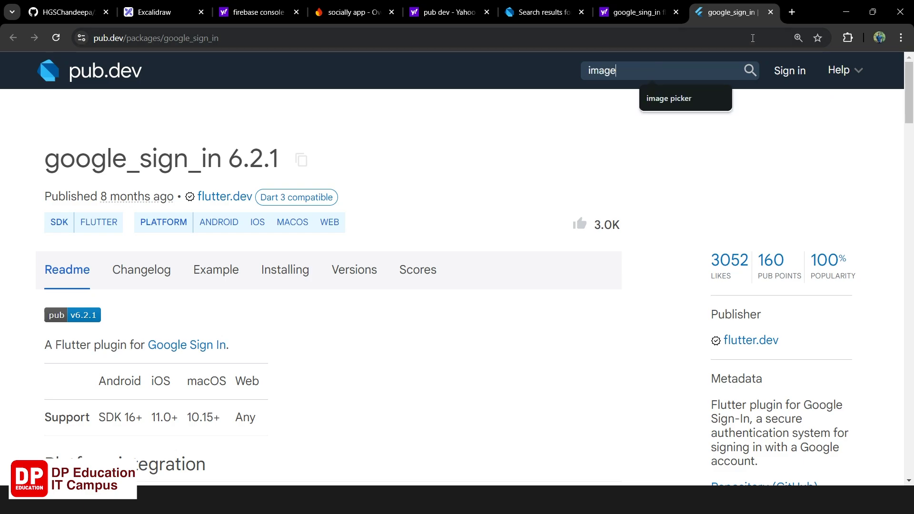
pyautogui.press('Down')
pyautogui.press('Return')
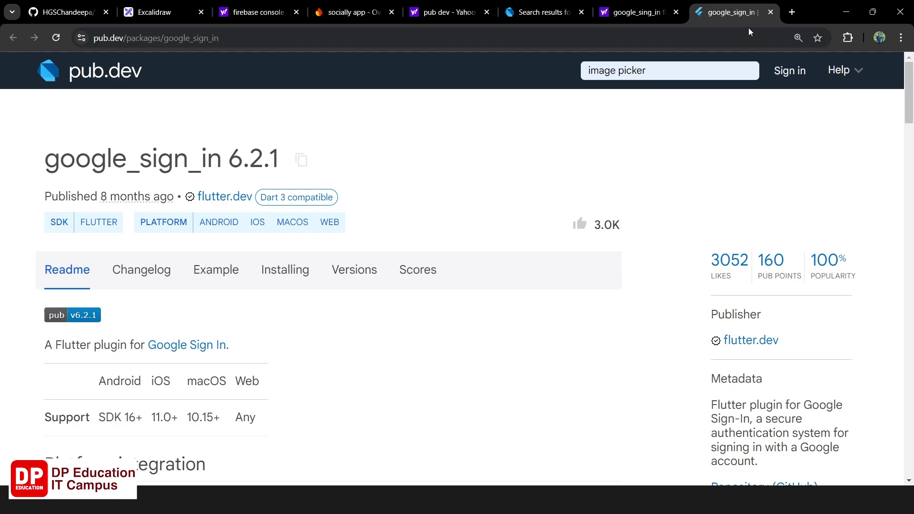
pyautogui.click(675, 73)
pyautogui.press('Return')
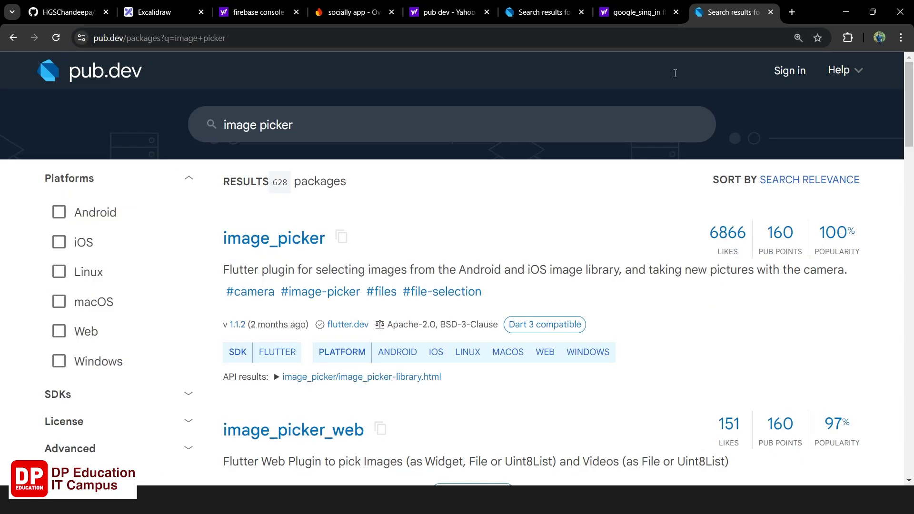
pyautogui.click(294, 241)
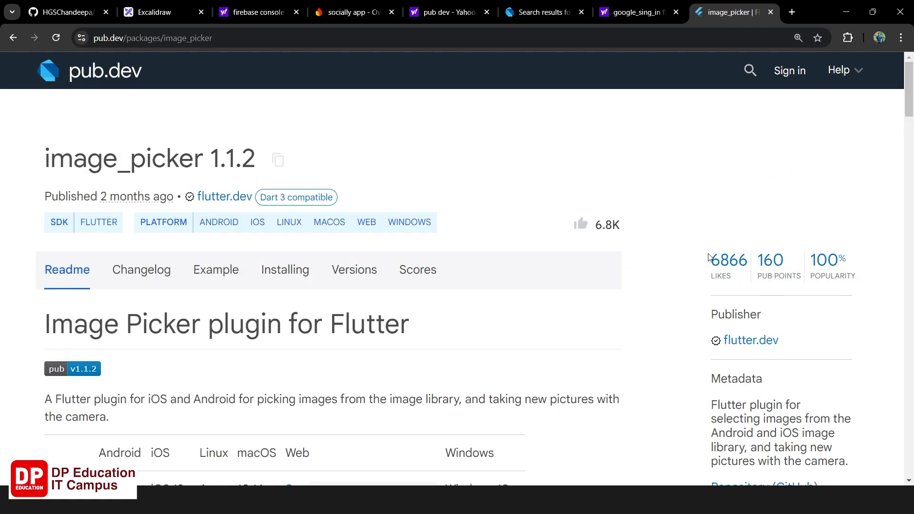
# Switch to Visual Studio Code, add image_picker: ^1.1.2 and blank lines below google_sign_in in pubspec.yaml, and close the package download output.
pyautogui.hotkey('alt', 'Tab')
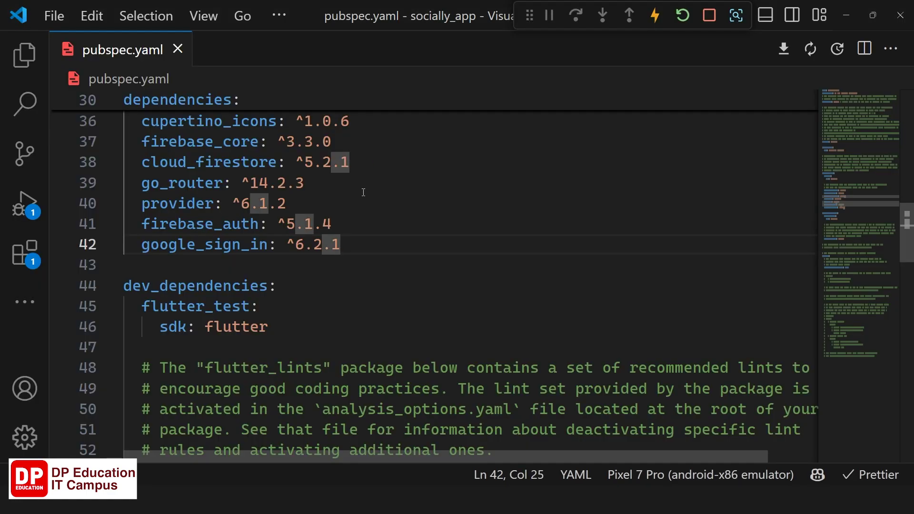
pyautogui.press('Return')
pyautogui.hotkey('ctrl', 'v')
pyautogui.press('Return')
pyautogui.press('Return')
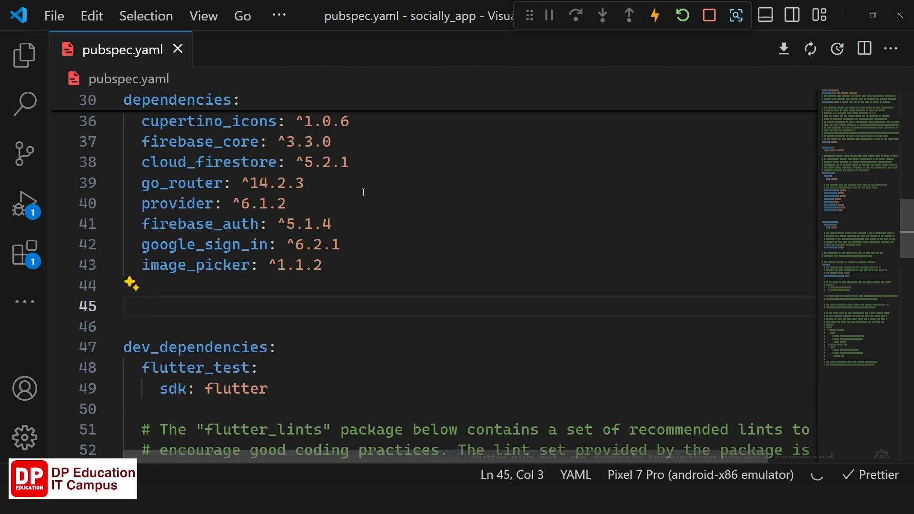
pyautogui.click(349, 261)
pyautogui.scroll(-1, 455, 262)
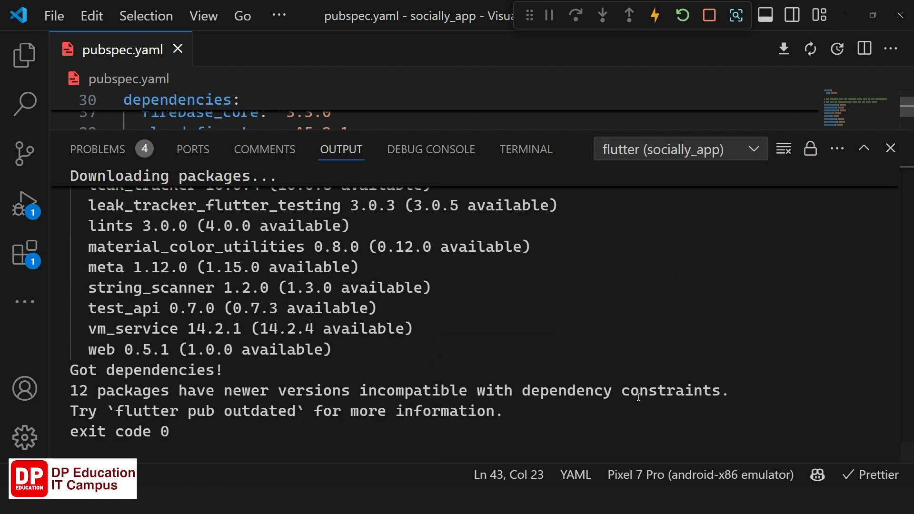
pyautogui.click(891, 148)
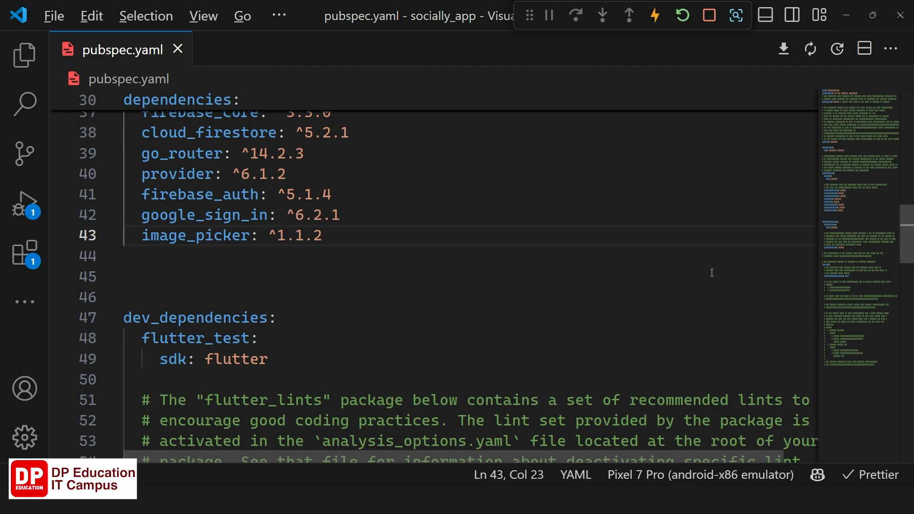
# Return to pub.dev in Chrome and search for "firebase_storage".
pyautogui.hotkey('alt', 'Tab')
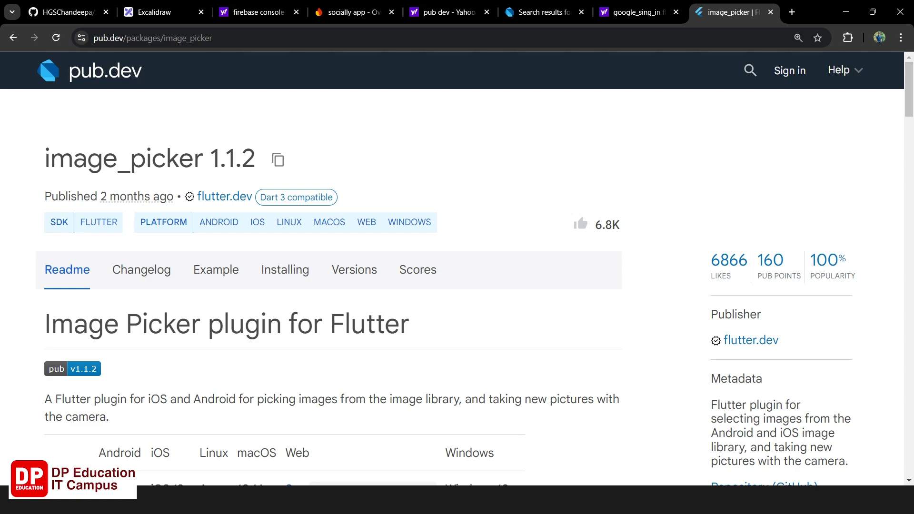
pyautogui.hotkey('alt', 'Tab')
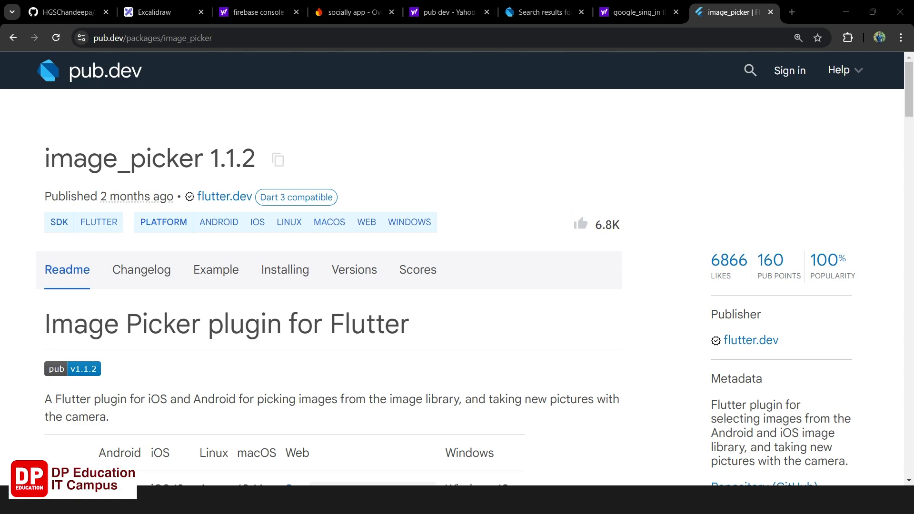
pyautogui.click(742, 75)
pyautogui.write('firebase_storage')
pyautogui.press('Return')
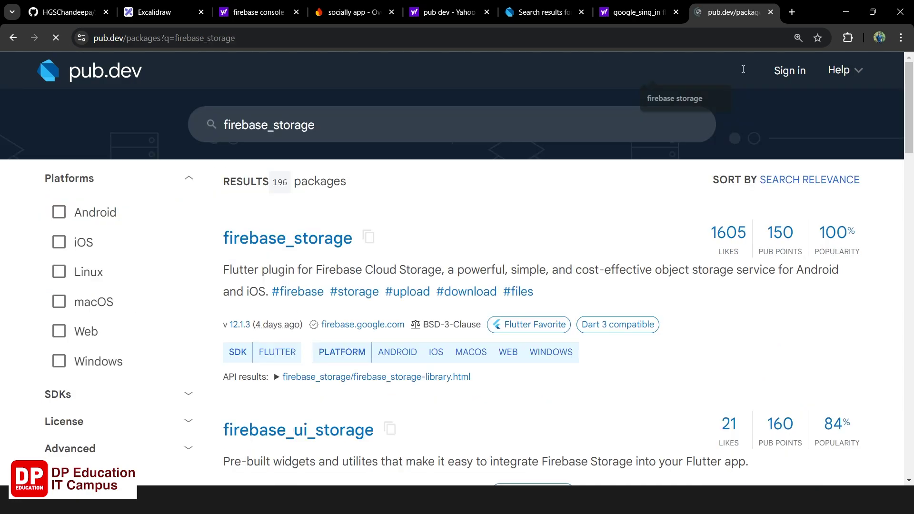
# Open the firebase_storage package page, copy its dependency line, add firebase_storage: ^12.1.3 below image_picker in pubspec.yaml in Visual Studio Code, and save.
pyautogui.click(279, 241)
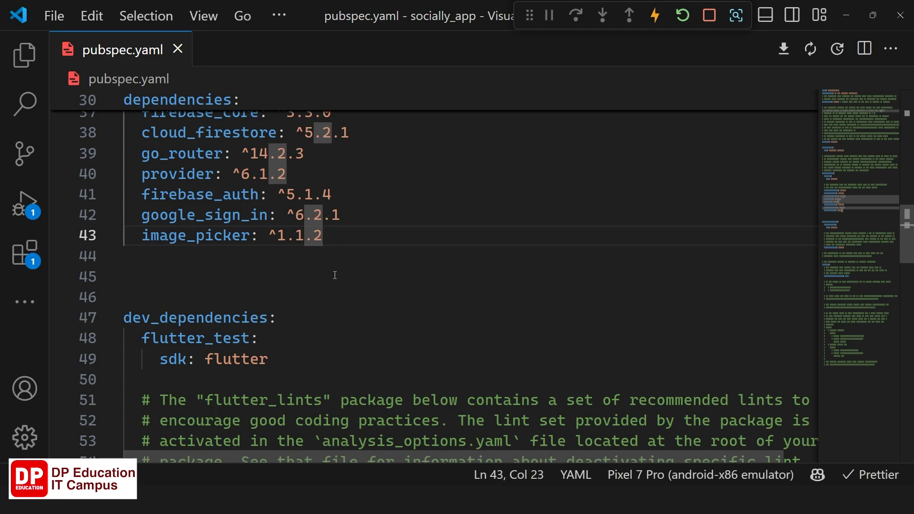
pyautogui.press('Return')
pyautogui.hotkey('ctrl', 'v')
pyautogui.hotkey('ctrl', 's')
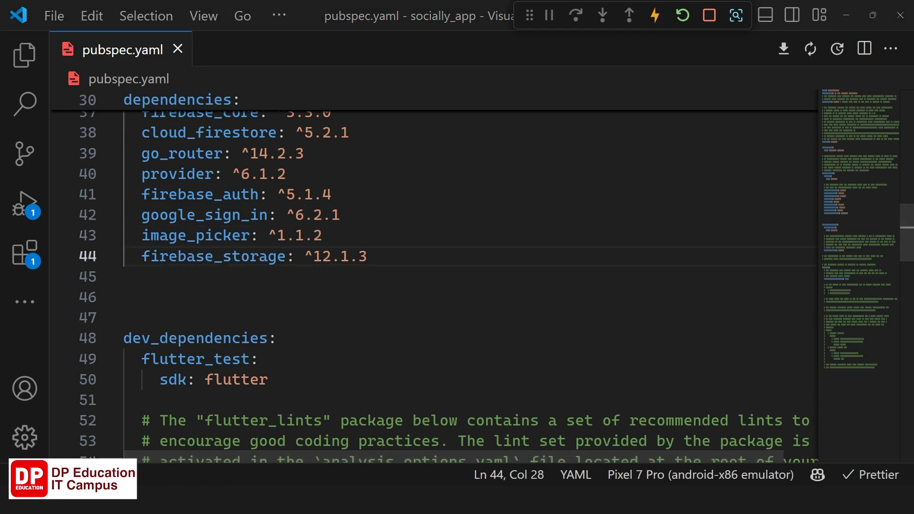
# Return to pub.dev in Chrome, search for "video player", open the video_player package page and copy its dependency line.
pyautogui.hotkey('alt', 'Tab')
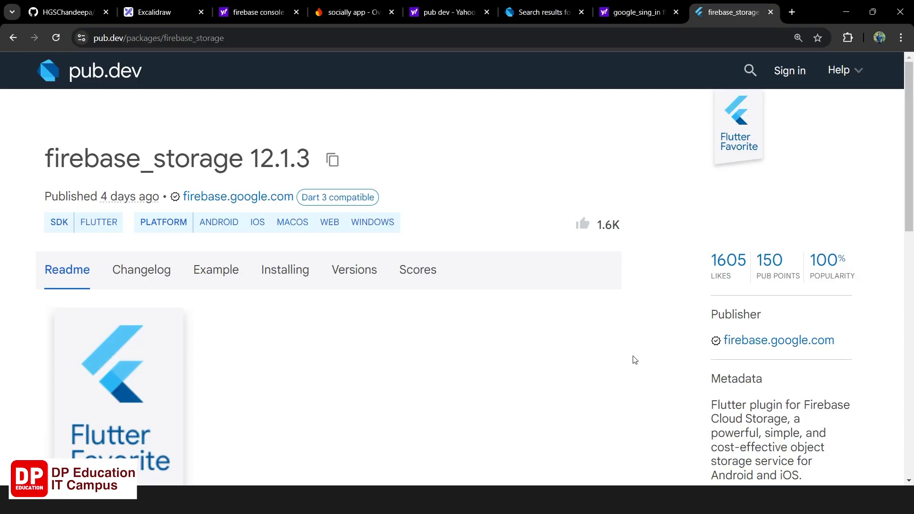
pyautogui.click(749, 70)
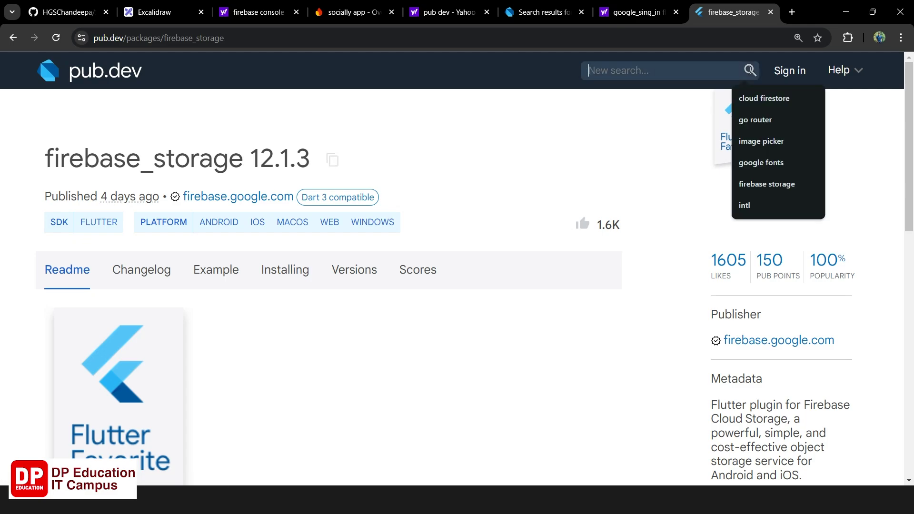
pyautogui.write('vide')
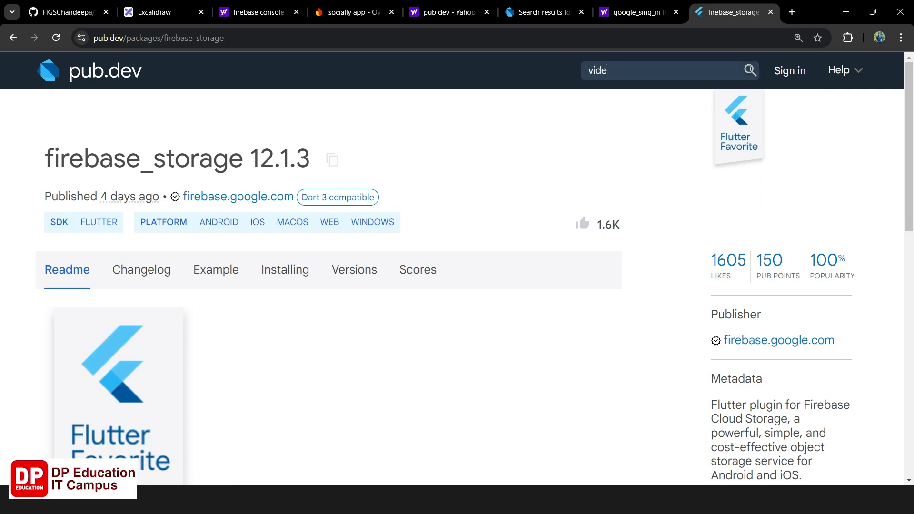
pyautogui.write('o player')
pyautogui.press('Return')
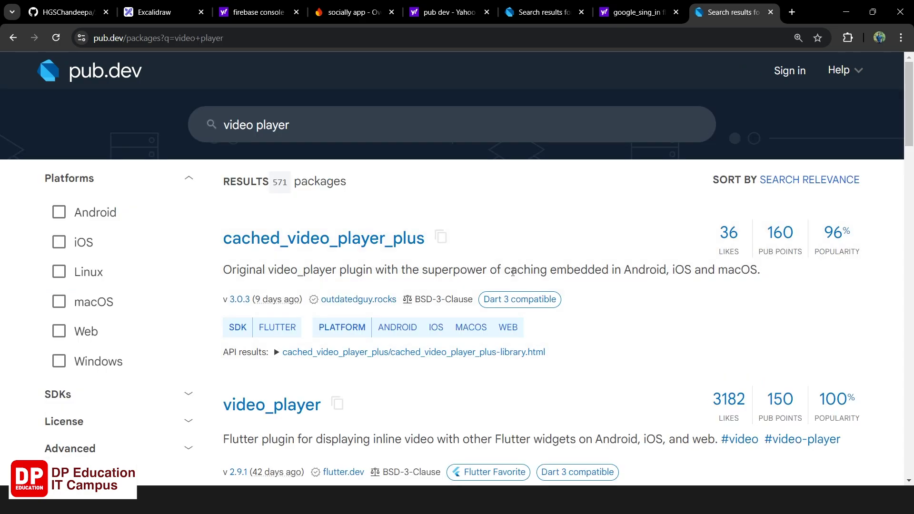
pyautogui.scroll(-3, 513, 271)
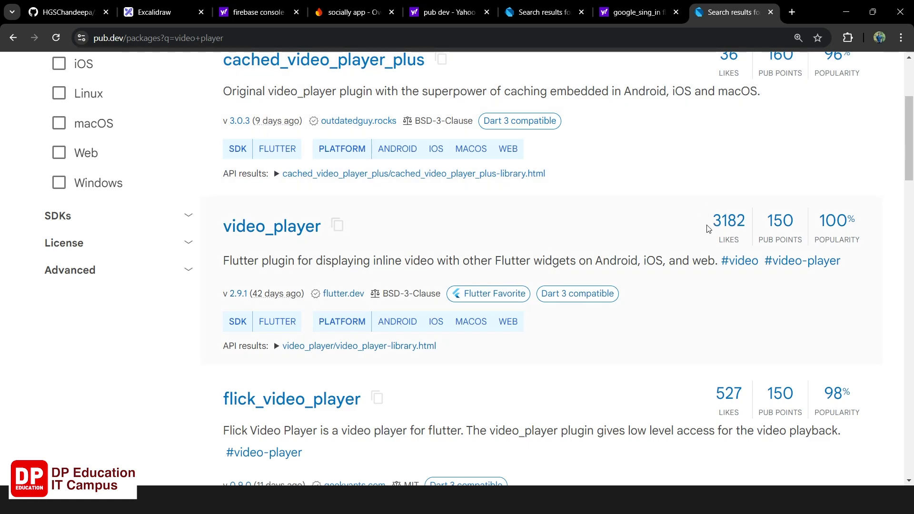
pyautogui.click(301, 228)
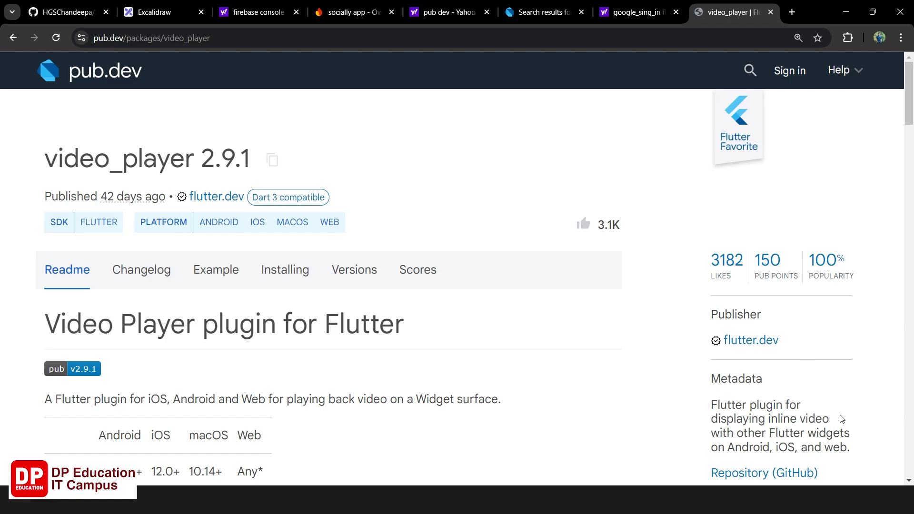
pyautogui.click(272, 162)
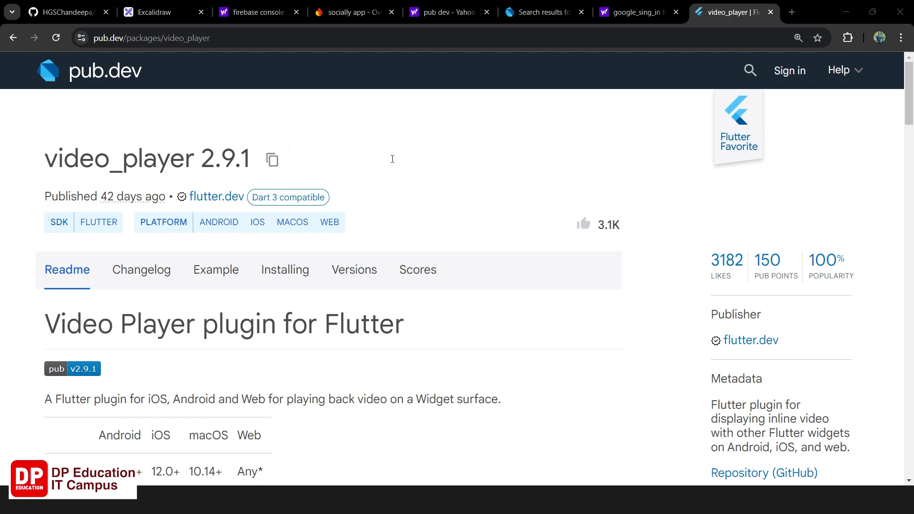
# Switch to Visual Studio Code and add video_player: ^2.9.1 below firebase_storage in pubspec.yaml.
pyautogui.hotkey('alt', 'Tab')
pyautogui.press('Return')
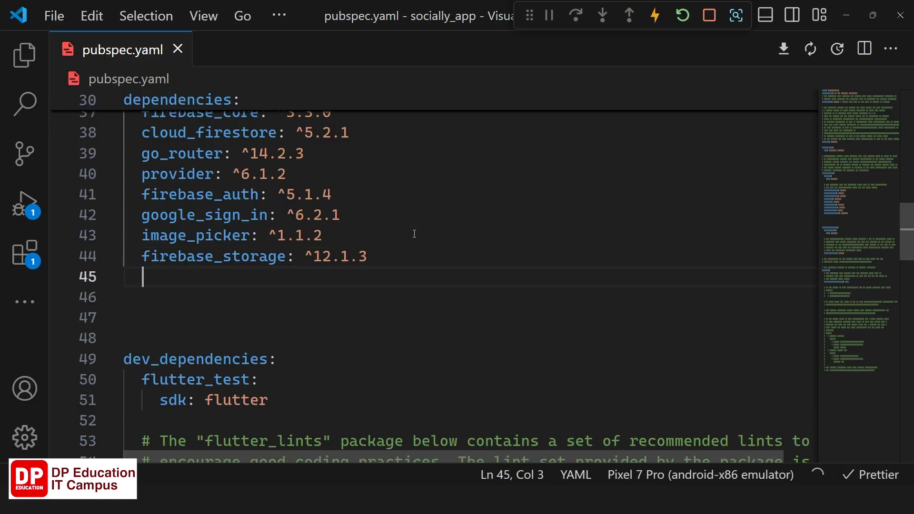
pyautogui.hotkey('ctrl', 'v')
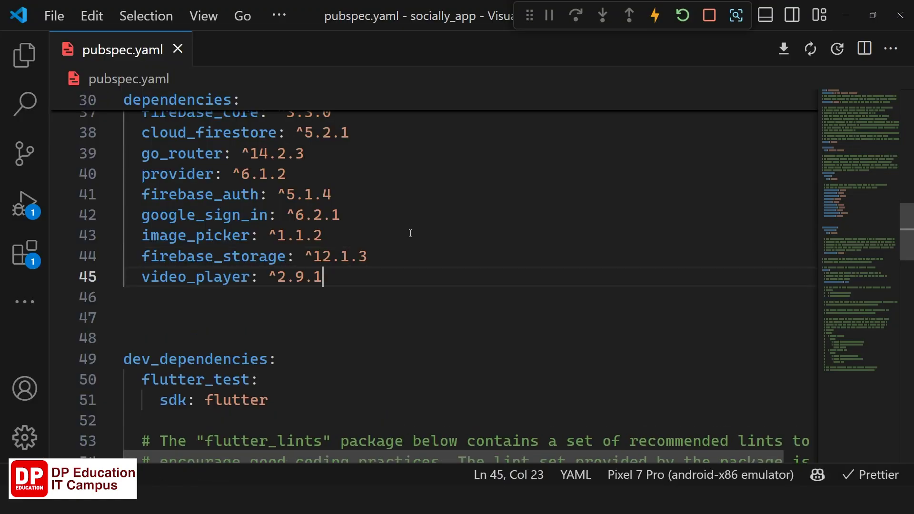
# Return to pub.dev in Chrome, search for "google fonts", open the google_fonts package page and copy its dependency line.
pyautogui.hotkey('alt', 'Tab')
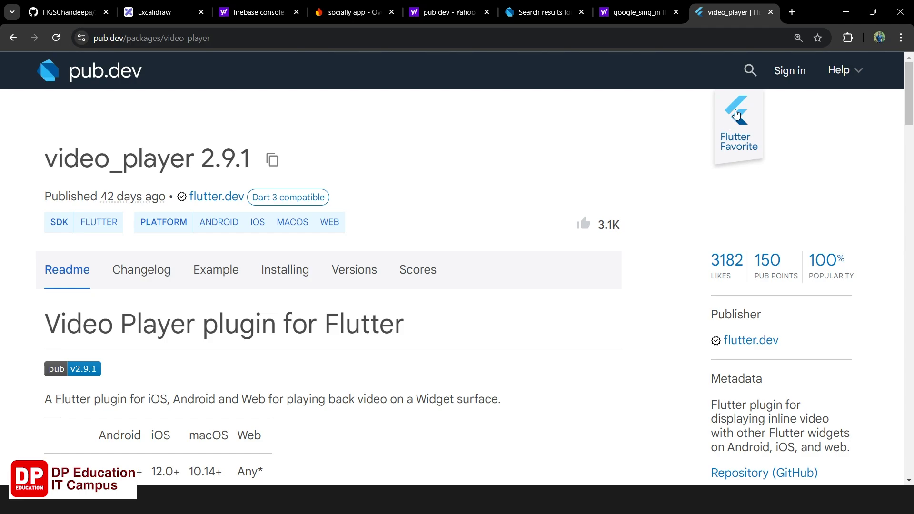
pyautogui.click(745, 69)
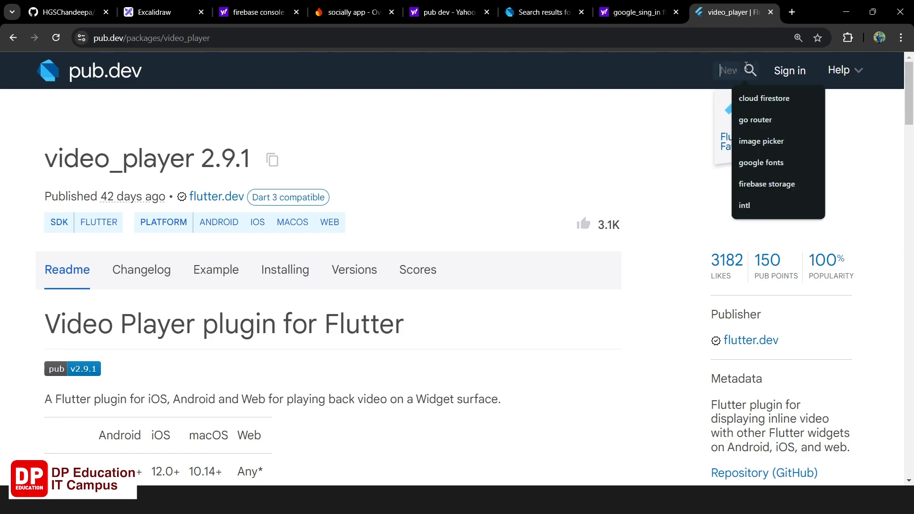
pyautogui.click(778, 163)
pyautogui.press('Return')
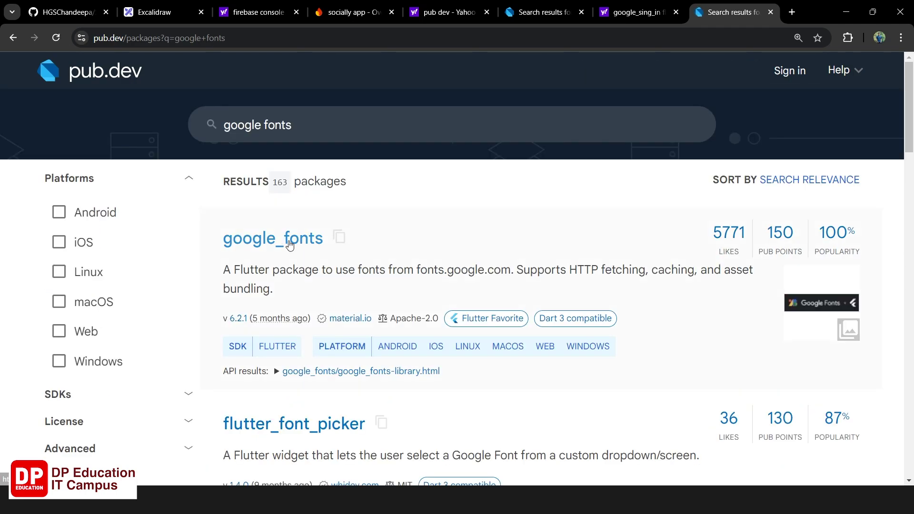
pyautogui.click(291, 238)
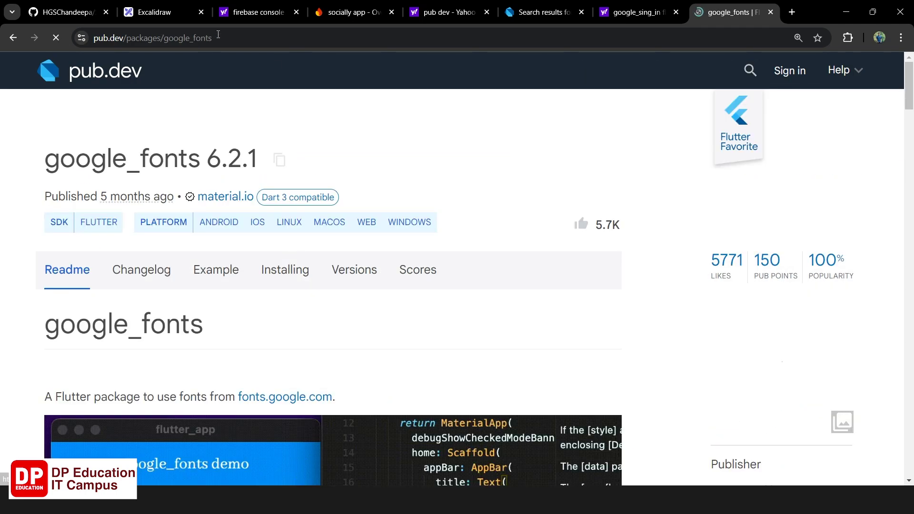
pyautogui.click(280, 161)
# Switch to Visual Studio Code and add google_fonts: ^6.2.1 below video_player in pubspec.yaml.
pyautogui.hotkey('alt', 'Tab')
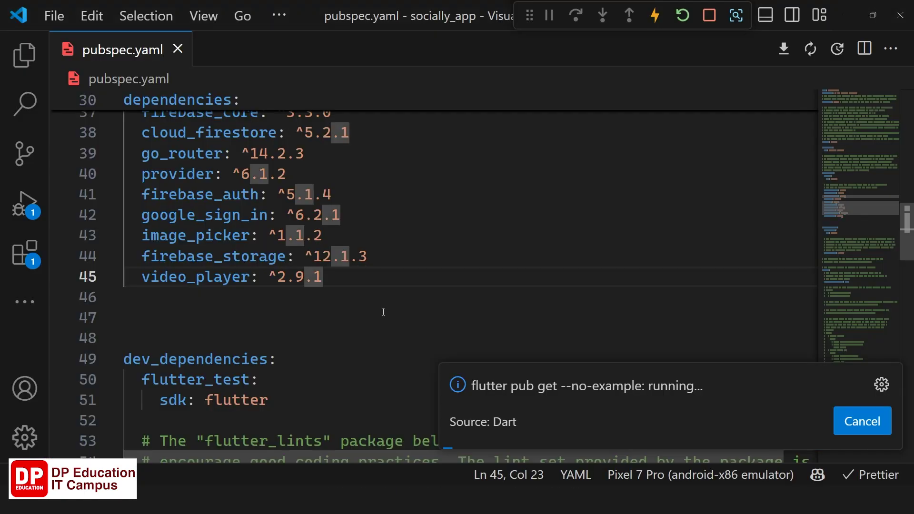
pyautogui.press('Return')
pyautogui.hotkey('ctrl', 'v')
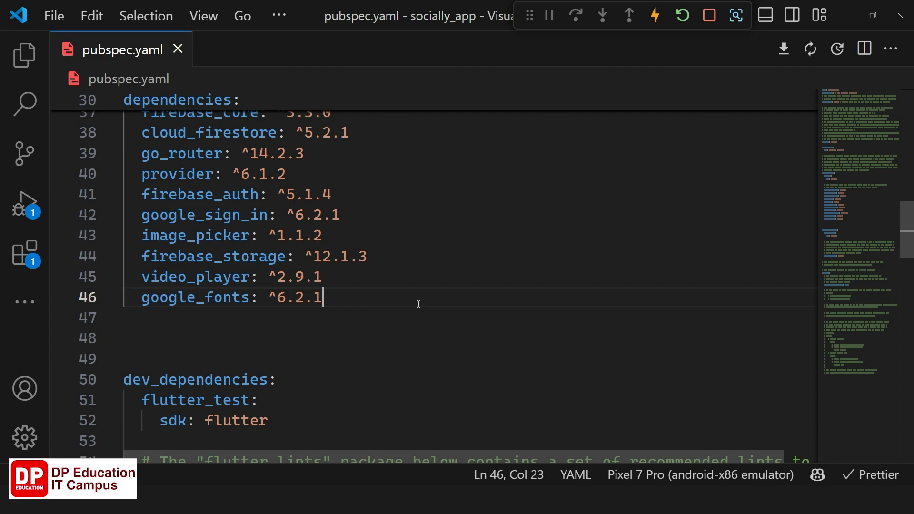
# Add the intl package to the project with the Dart: Add Dependency command and close the package download output.
pyautogui.hotkey('ctrl', 'shift', 'p')
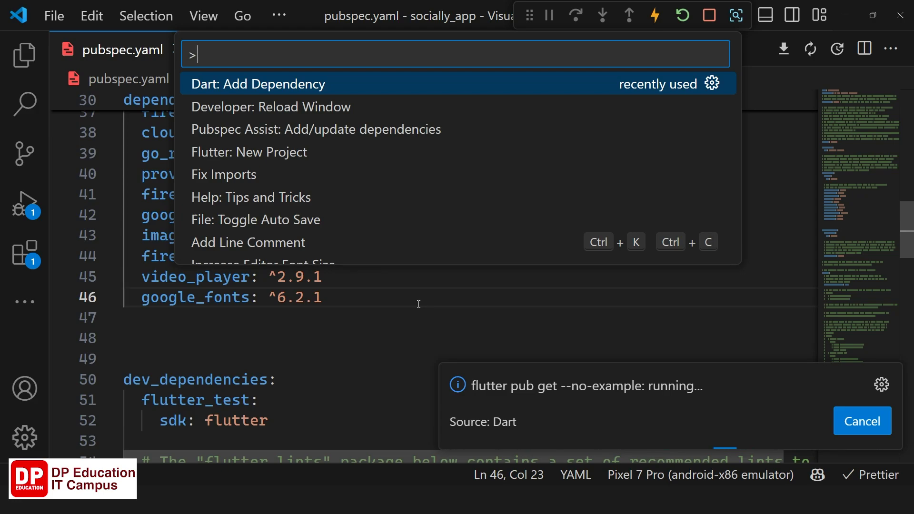
pyautogui.press('Return')
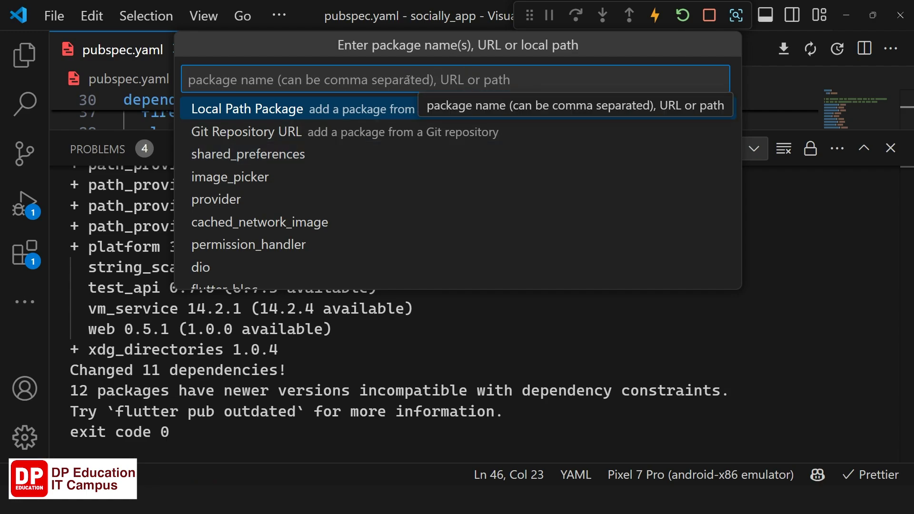
pyautogui.write('in')
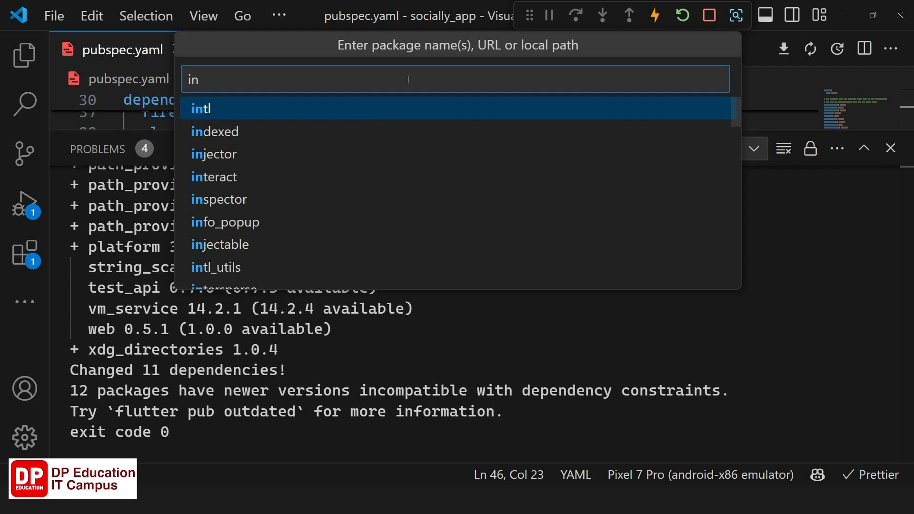
pyautogui.write('t')
pyautogui.write('l')
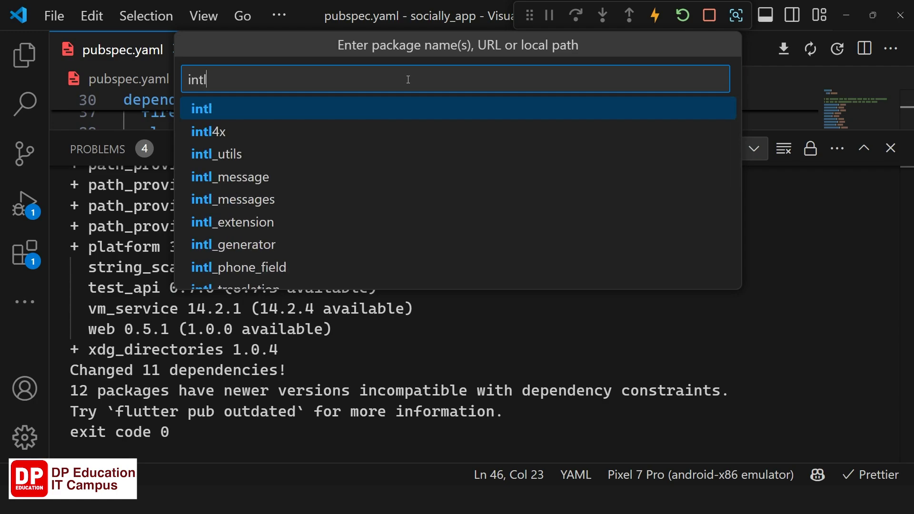
pyautogui.press('Down')
pyautogui.press('Down')
pyautogui.press('Down')
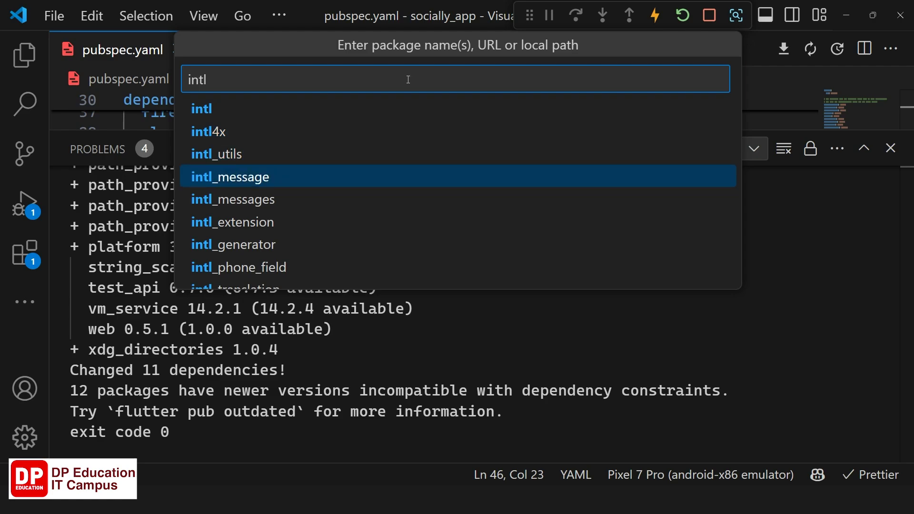
pyautogui.press('Up')
pyautogui.press('Up')
pyautogui.press('Up')
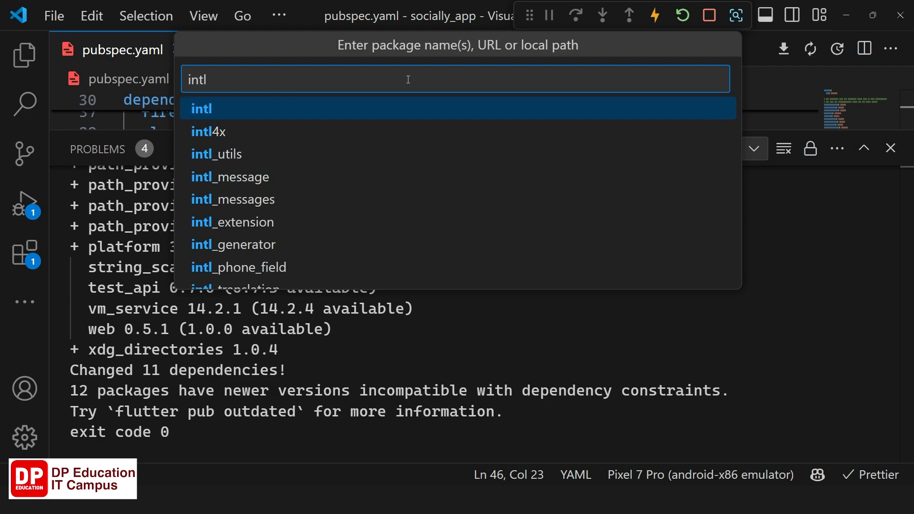
pyautogui.press('Return')
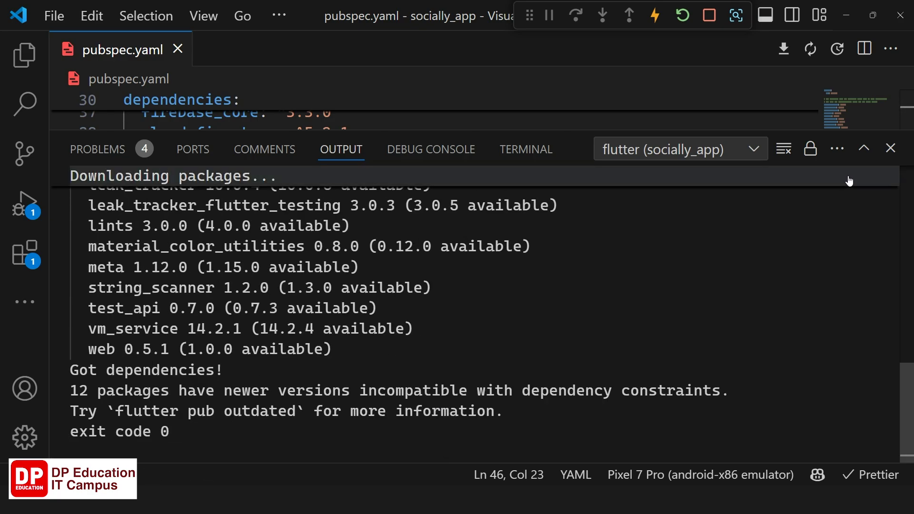
pyautogui.click(890, 149)
# Review the dependencies in pubspec.yaml line by line, from cupertino_icons down to google_fonts.
pyautogui.scroll(2, 443, 321)
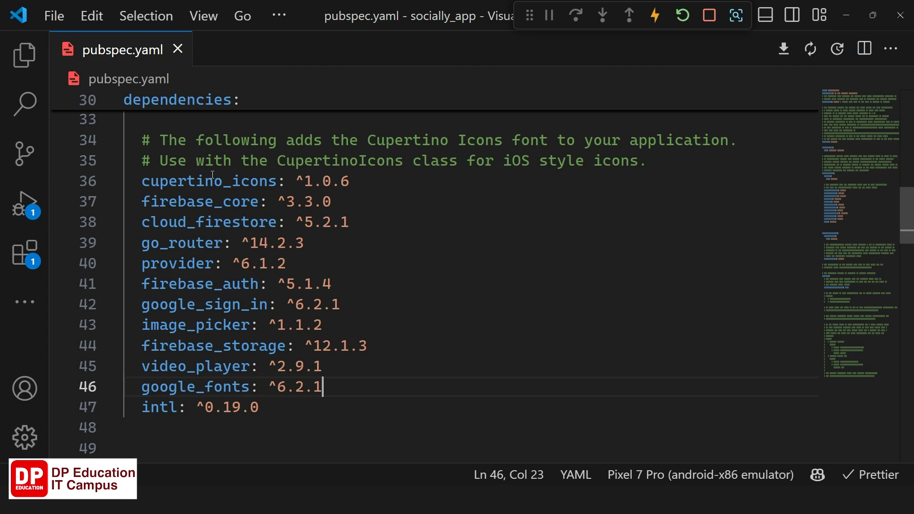
pyautogui.click(365, 185)
pyautogui.hotkey('shift', 'Home')
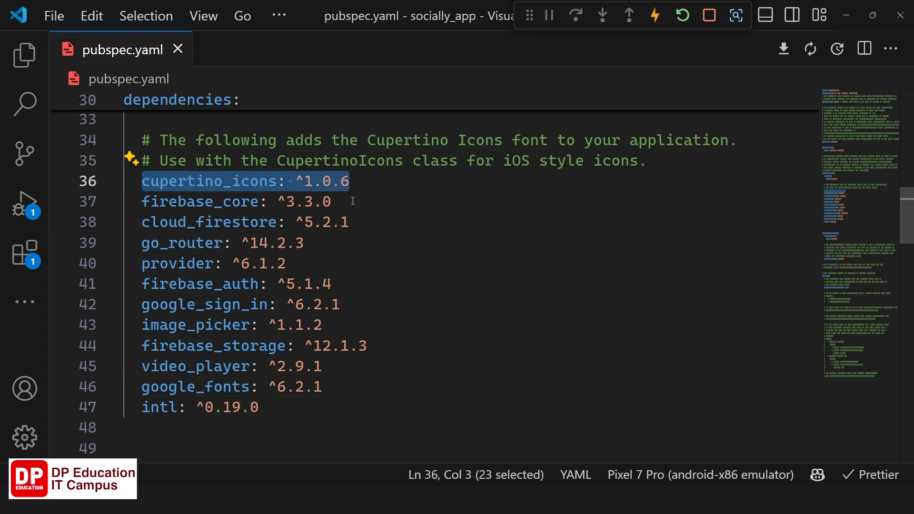
pyautogui.click(339, 199)
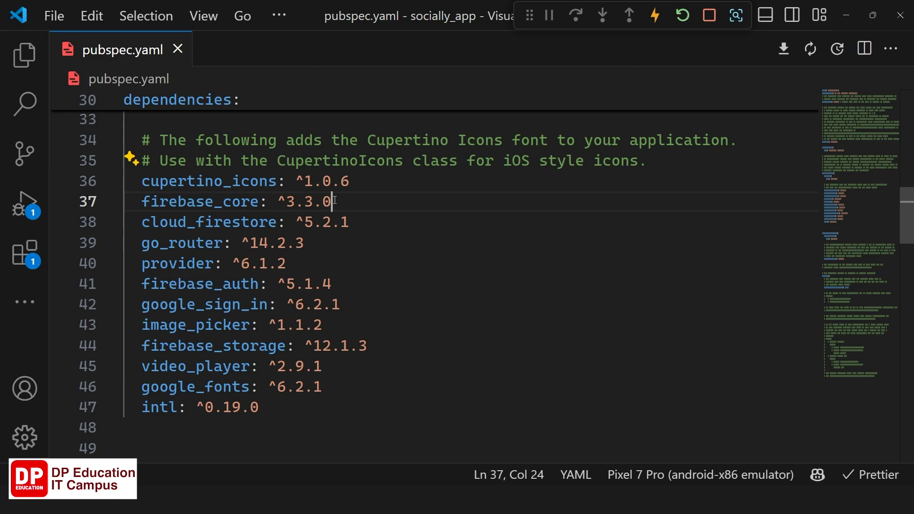
pyautogui.click(360, 224)
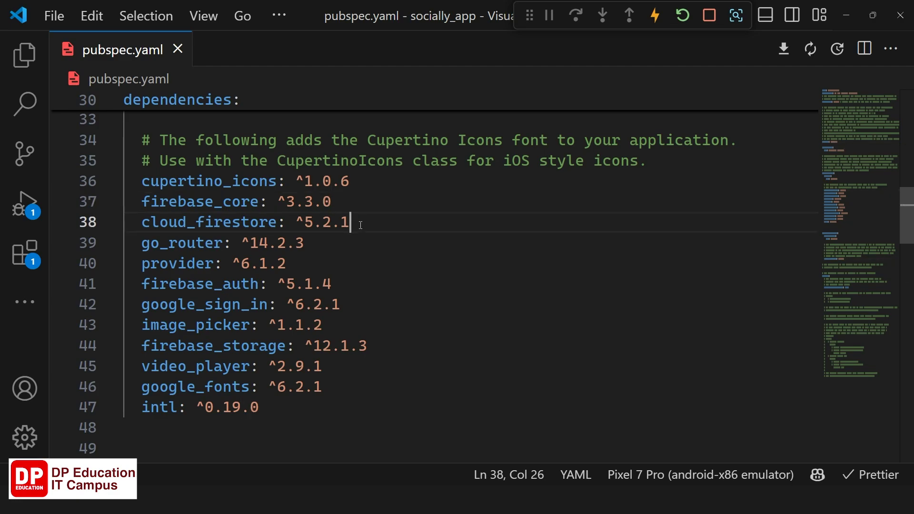
pyautogui.click(331, 243)
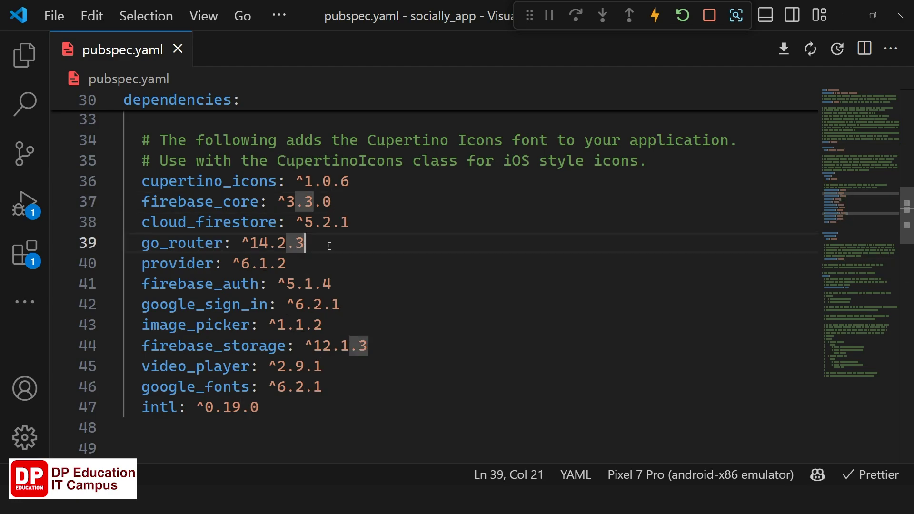
pyautogui.click(306, 263)
pyautogui.click(343, 283)
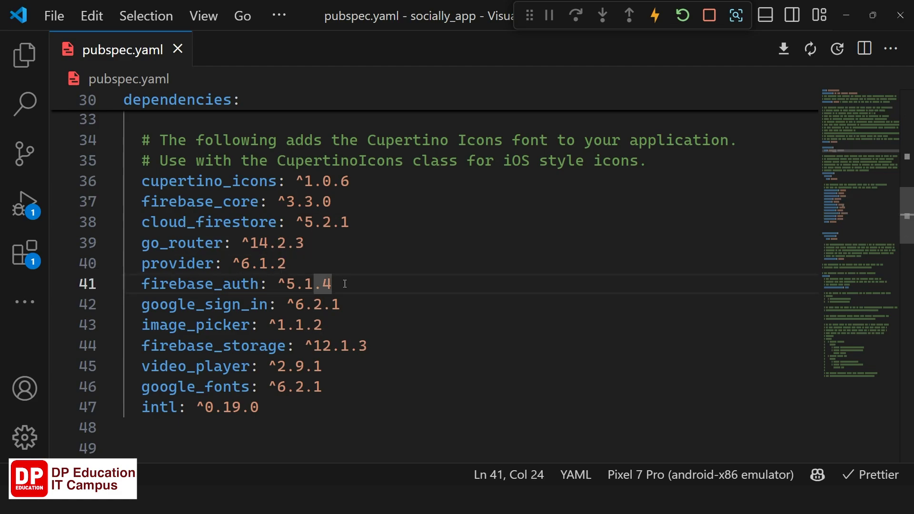
pyautogui.click(346, 303)
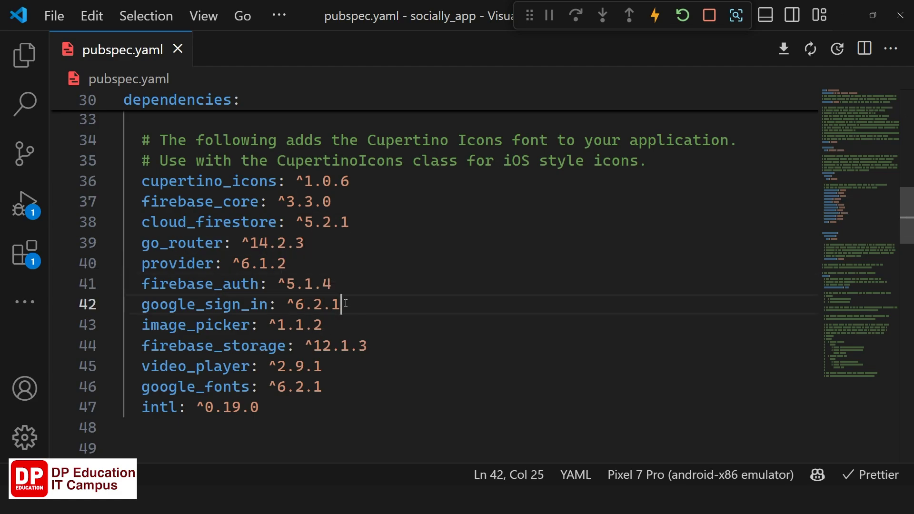
pyautogui.scroll(-1, 346, 303)
pyautogui.click(338, 264)
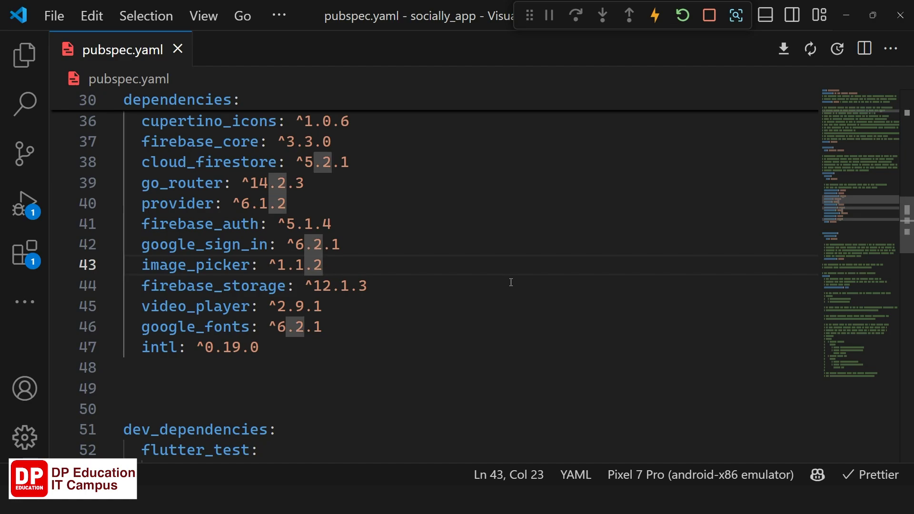
pyautogui.click(362, 287)
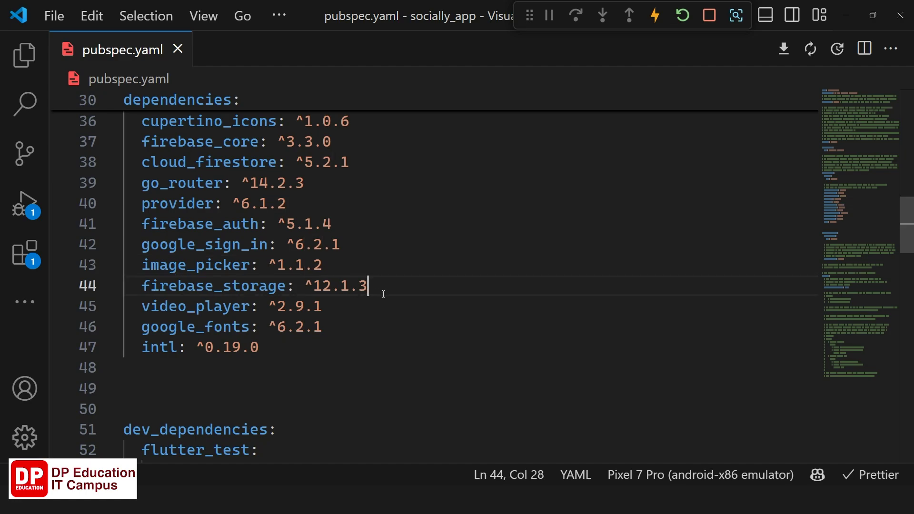
pyautogui.scroll(-1, 366, 286)
pyautogui.click(364, 285)
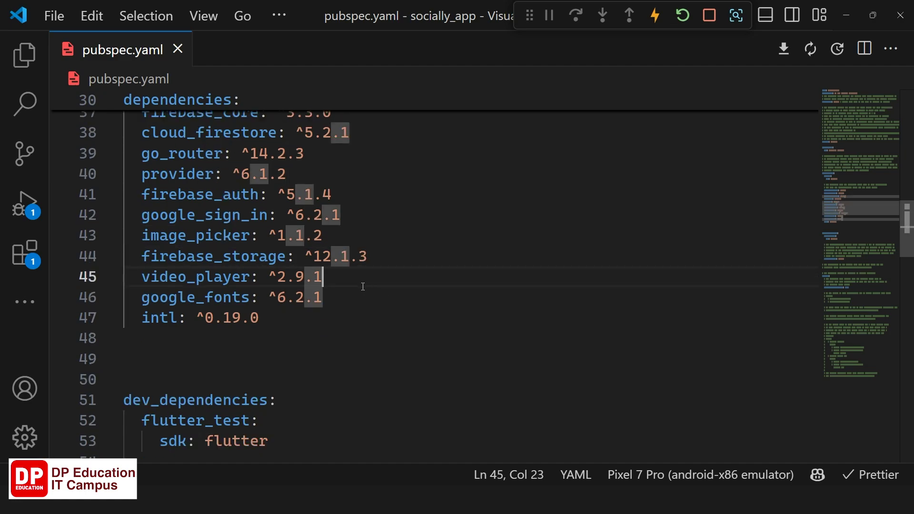
pyautogui.click(350, 299)
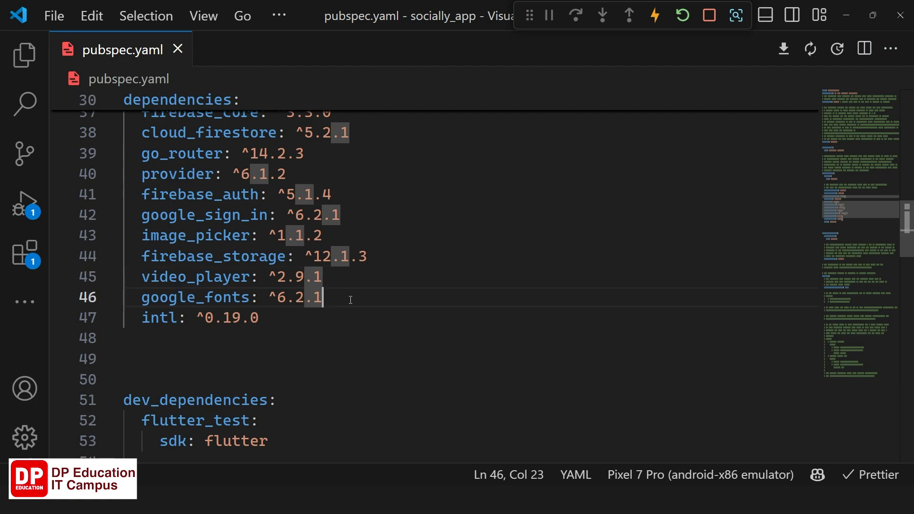
# Switch to Inkodo and arrange its blank page 3 beside Visual Studio Code, keeping the pubspec.yaml dependencies in view.
pyautogui.click(307, 309)
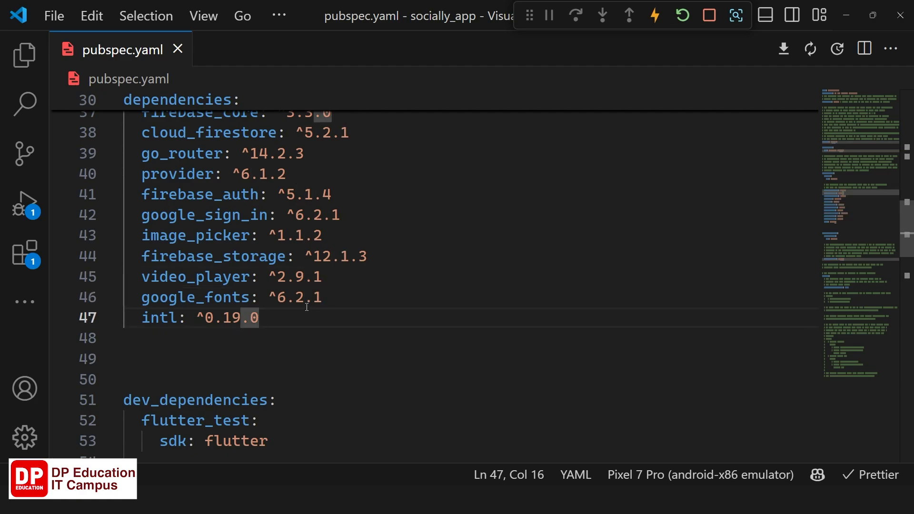
pyautogui.moveTo(383, 17); pyautogui.dragTo(315, 34)
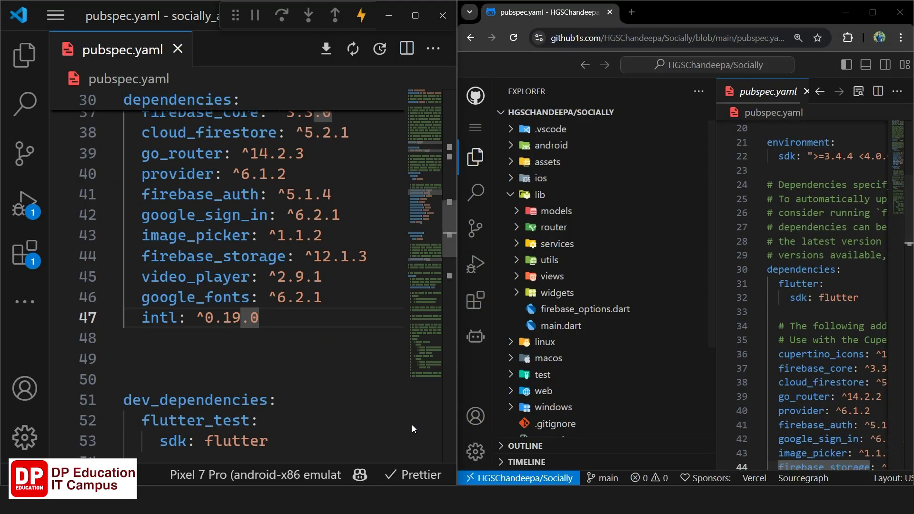
pyautogui.moveTo(360, 510)
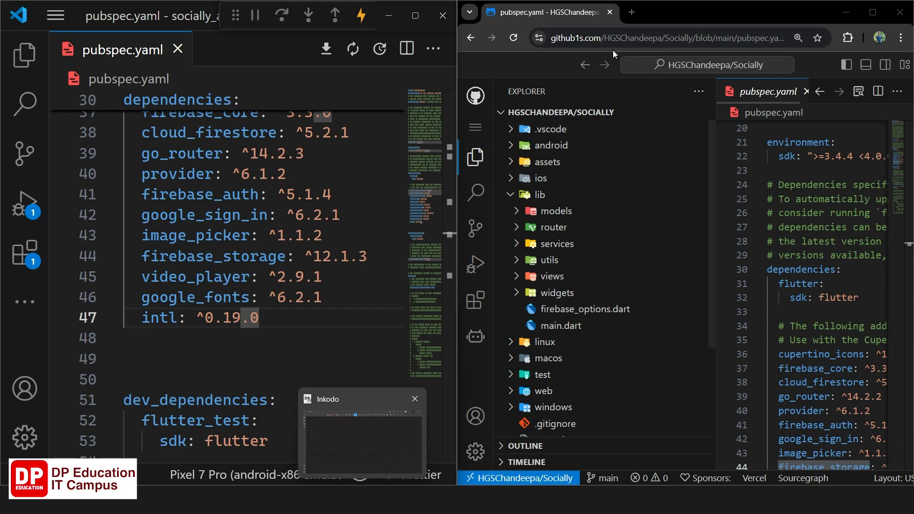
pyautogui.moveTo(658, 10); pyautogui.dragTo(564, 0)
pyautogui.press('super+Down')
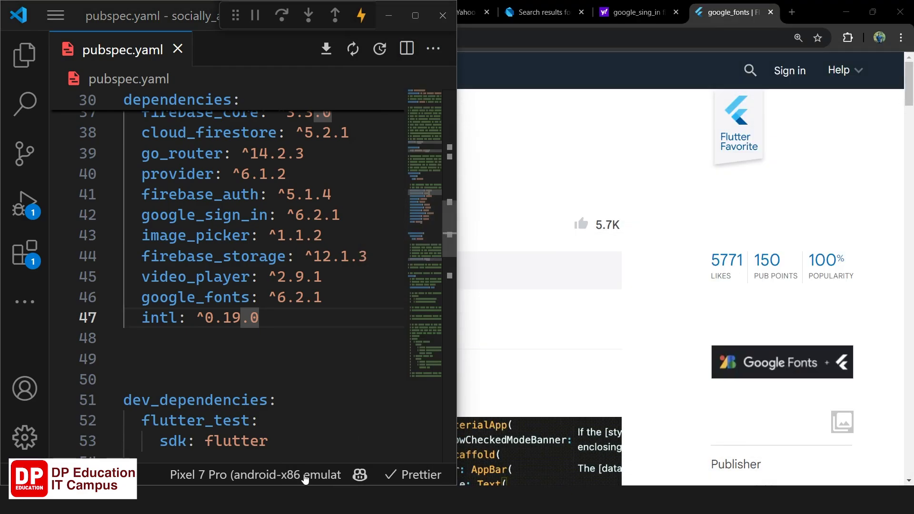
pyautogui.click(389, 500)
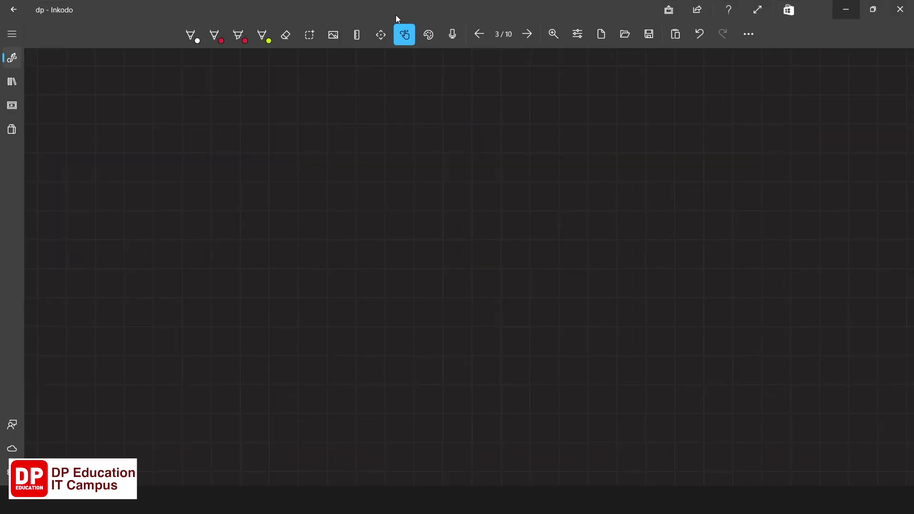
pyautogui.moveTo(415, 38); pyautogui.dragTo(642, 27)
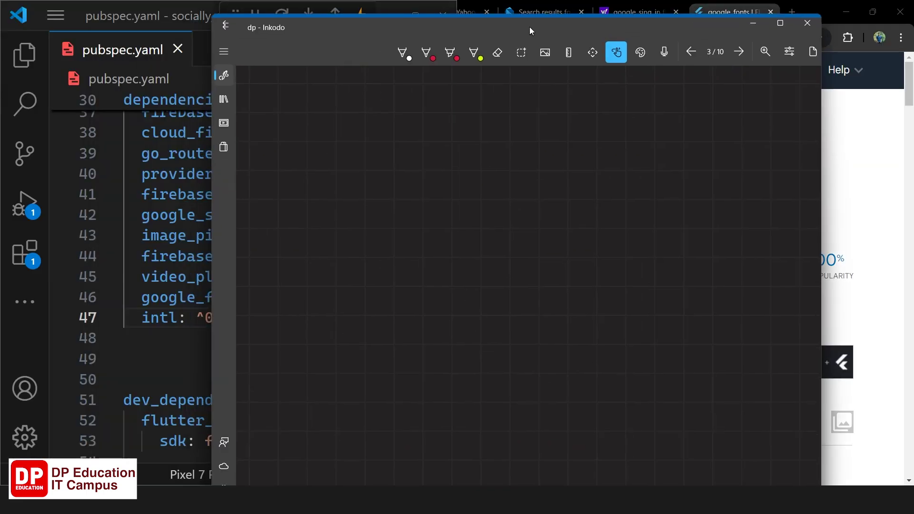
pyautogui.moveTo(529, 27); pyautogui.dragTo(558, 12)
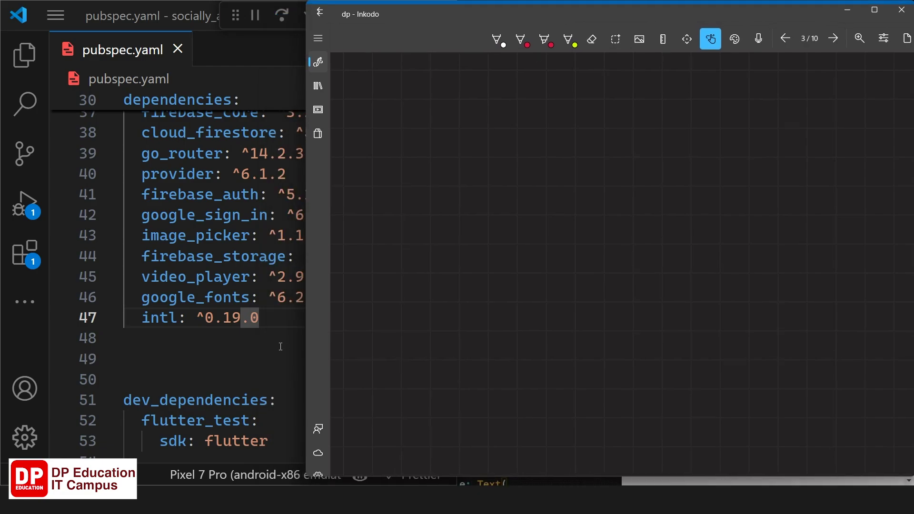
pyautogui.hotkey('alt', 'Tab')
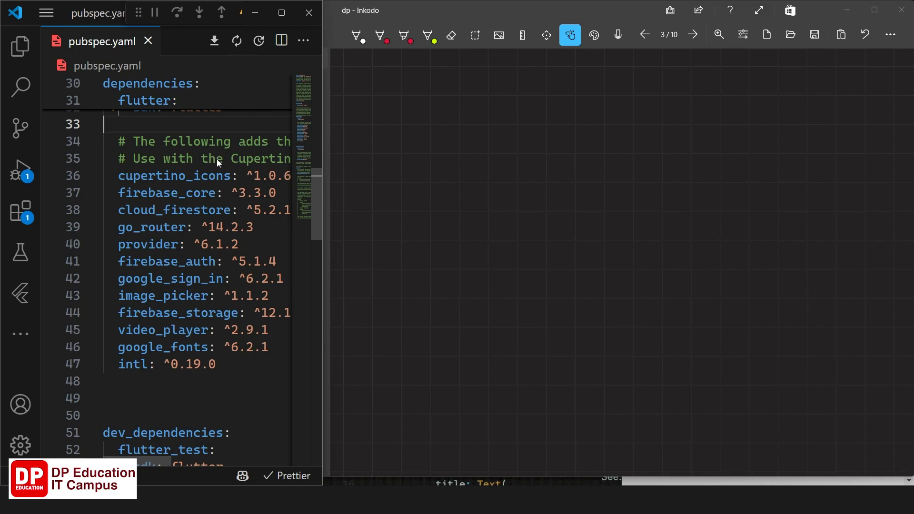
pyautogui.moveTo(391, 83); pyautogui.dragTo(417, 89)
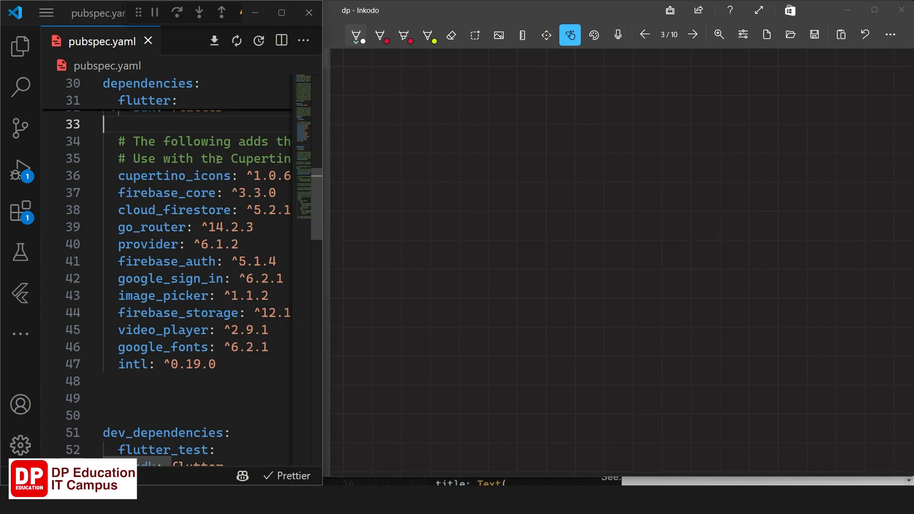
# Select the whole firebase_core line in the pubspec.yaml dependencies.
pyautogui.press('Down')
pyautogui.press('Down')
pyautogui.press('Down')
pyautogui.press('Down')
pyautogui.press('Down')
pyautogui.press('Up')
pyautogui.hotkey('shift', 'Down')
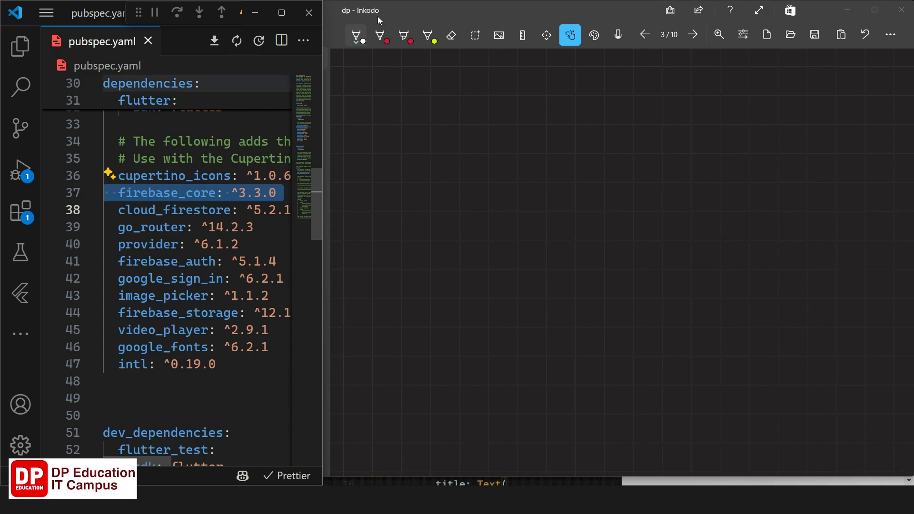
# Switch to Inkodo and handwrite the heading "firebase core" at the top of the page with the yellow-green pen.
pyautogui.click(425, 19)
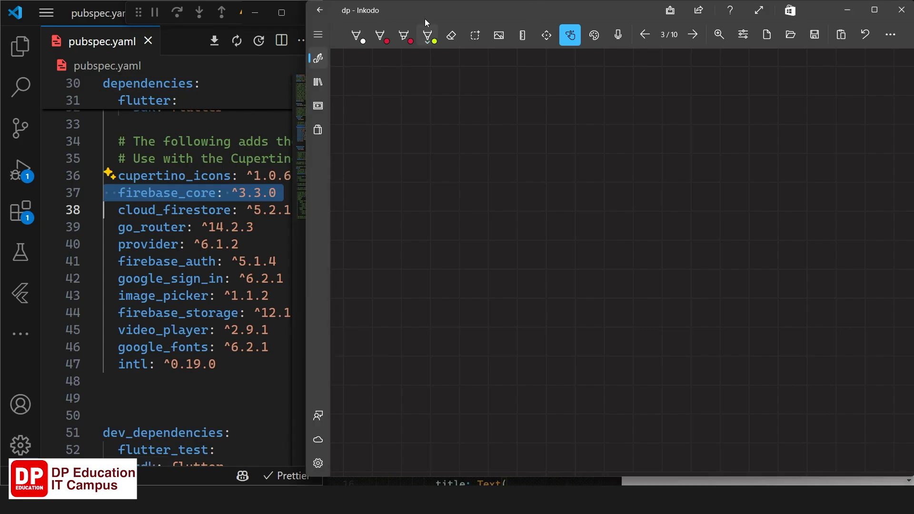
pyautogui.moveTo(361, 74)
pyautogui.mouseDown()
pyautogui.moveTo(376, 71)
pyautogui.moveTo(372, 90)
pyautogui.moveTo(417, 93)
pyautogui.mouseUp()
pyautogui.moveTo(419, 89); pyautogui.dragTo(441, 95)
pyautogui.moveTo(466, 86); pyautogui.dragTo(513, 98)
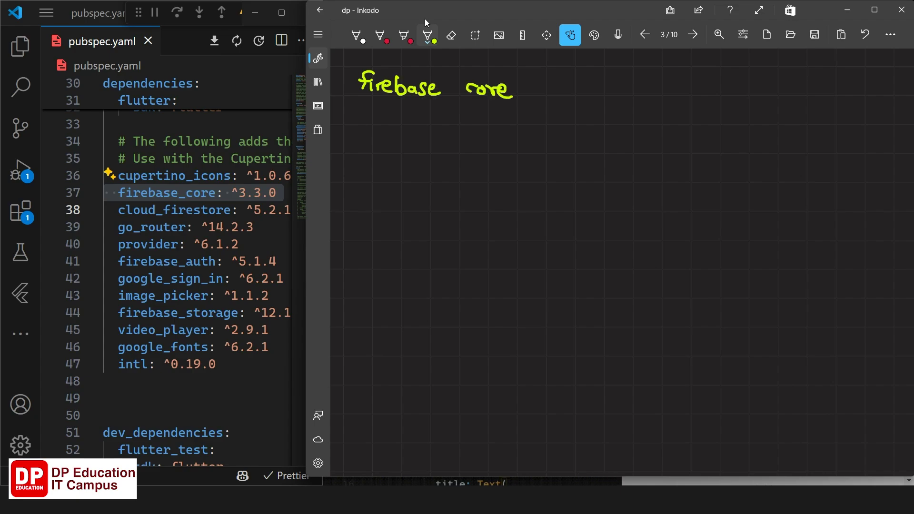
# Handwrite "firebase → document DB" in white below the firebase core heading.
pyautogui.click(356, 35)
pyautogui.moveTo(379, 114)
pyautogui.mouseDown()
pyautogui.moveTo(369, 135)
pyautogui.moveTo(383, 122)
pyautogui.mouseUp()
pyautogui.moveTo(382, 125)
pyautogui.mouseDown()
pyautogui.moveTo(382, 136)
pyautogui.moveTo(394, 125)
pyautogui.moveTo(403, 135)
pyautogui.mouseUp()
pyautogui.moveTo(408, 120)
pyautogui.mouseDown()
pyautogui.moveTo(407, 136)
pyautogui.moveTo(432, 136)
pyautogui.mouseUp()
pyautogui.click(428, 129)
pyautogui.moveTo(442, 125)
pyautogui.mouseDown()
pyautogui.moveTo(435, 139)
pyautogui.moveTo(529, 135)
pyautogui.mouseUp()
pyautogui.moveTo(545, 127); pyautogui.dragTo(570, 138)
pyautogui.moveTo(573, 138); pyautogui.dragTo(615, 139)
pyautogui.moveTo(668, 126); pyautogui.dragTo(678, 142)
pyautogui.moveTo(683, 129); pyautogui.dragTo(685, 144)
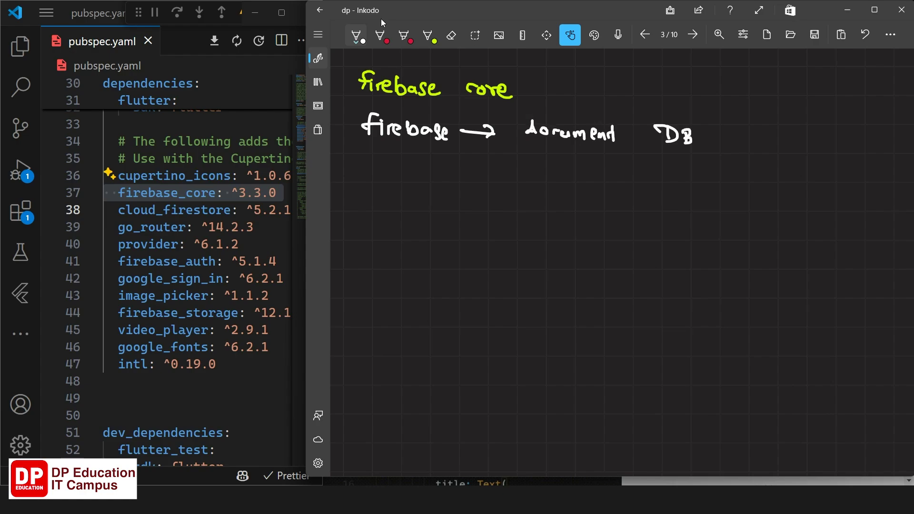
# Add "(cloud firestore)" in white handwriting after "document DB".
pyautogui.moveTo(737, 115)
pyautogui.mouseDown()
pyautogui.moveTo(732, 149)
pyautogui.moveTo(740, 133)
pyautogui.moveTo(759, 142)
pyautogui.mouseUp()
pyautogui.moveTo(769, 132); pyautogui.dragTo(783, 140)
pyautogui.moveTo(796, 125)
pyautogui.mouseDown()
pyautogui.moveTo(790, 142)
pyautogui.moveTo(811, 142)
pyautogui.mouseUp()
pyautogui.moveTo(809, 133); pyautogui.dragTo(827, 130)
pyautogui.moveTo(829, 138)
pyautogui.mouseDown()
pyautogui.moveTo(829, 145)
pyautogui.moveTo(889, 144)
pyautogui.mouseUp()
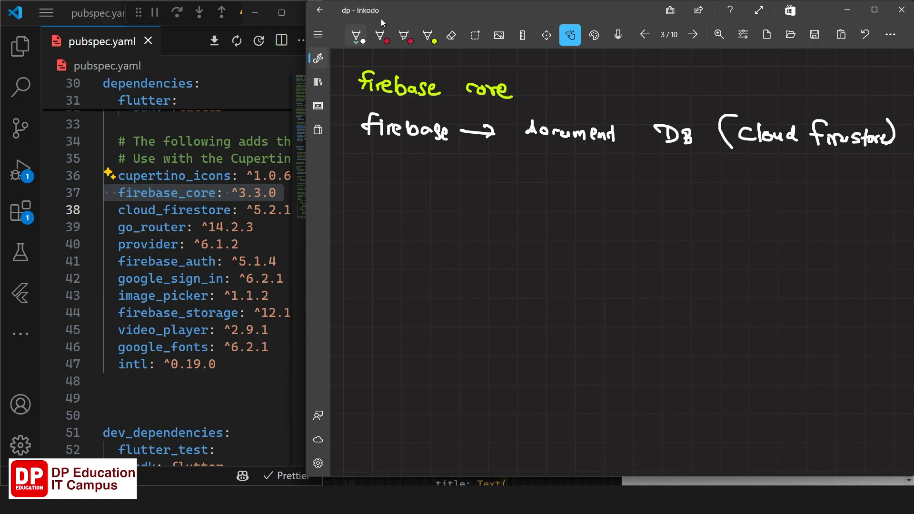
# Handwrite a second white line, "firebase → Auth", below the document DB line.
pyautogui.moveTo(373, 153)
pyautogui.mouseDown()
pyautogui.moveTo(367, 167)
pyautogui.moveTo(384, 163)
pyautogui.mouseUp()
pyautogui.moveTo(392, 169)
pyautogui.mouseDown()
pyautogui.moveTo(401, 159)
pyautogui.moveTo(459, 171)
pyautogui.mouseUp()
pyautogui.moveTo(471, 170); pyautogui.dragTo(502, 177)
pyautogui.moveTo(543, 173); pyautogui.dragTo(599, 176)
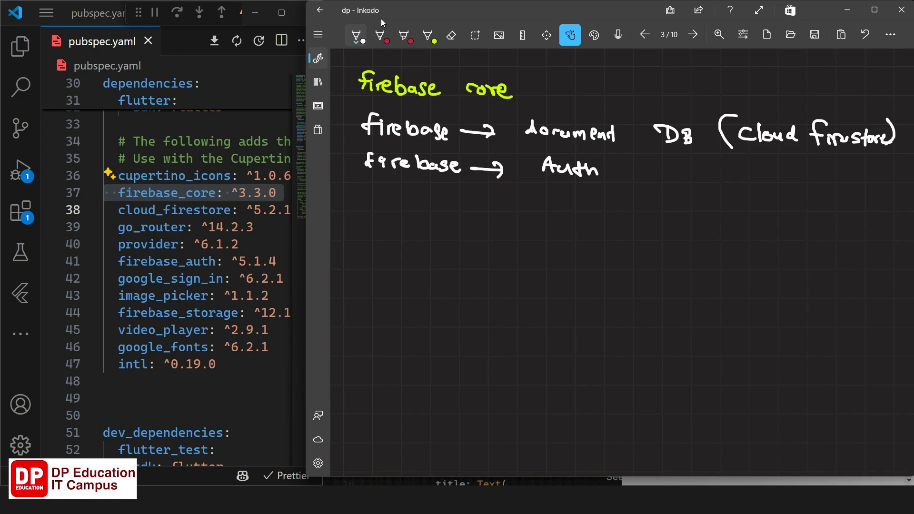
# Handwrite a third white line, "storage → cloud storage", below the Auth line.
pyautogui.moveTo(386, 192); pyautogui.dragTo(376, 204)
pyautogui.moveTo(394, 191)
pyautogui.mouseDown()
pyautogui.moveTo(396, 203)
pyautogui.moveTo(399, 197)
pyautogui.mouseUp()
pyautogui.moveTo(401, 200); pyautogui.dragTo(415, 204)
pyautogui.moveTo(419, 205); pyautogui.dragTo(434, 205)
pyautogui.moveTo(443, 202); pyautogui.dragTo(444, 220)
pyautogui.moveTo(462, 204); pyautogui.dragTo(466, 205)
pyautogui.moveTo(490, 204); pyautogui.dragTo(579, 202)
pyautogui.moveTo(584, 199)
pyautogui.mouseDown()
pyautogui.moveTo(603, 204)
pyautogui.moveTo(613, 193)
pyautogui.mouseUp()
pyautogui.moveTo(644, 197); pyautogui.dragTo(639, 207)
pyautogui.moveTo(651, 193)
pyautogui.mouseDown()
pyautogui.moveTo(655, 207)
pyautogui.moveTo(675, 203)
pyautogui.mouseUp()
pyautogui.moveTo(680, 200); pyautogui.dragTo(690, 205)
pyautogui.moveTo(696, 199)
pyautogui.mouseDown()
pyautogui.moveTo(698, 215)
pyautogui.moveTo(720, 206)
pyautogui.mouseUp()
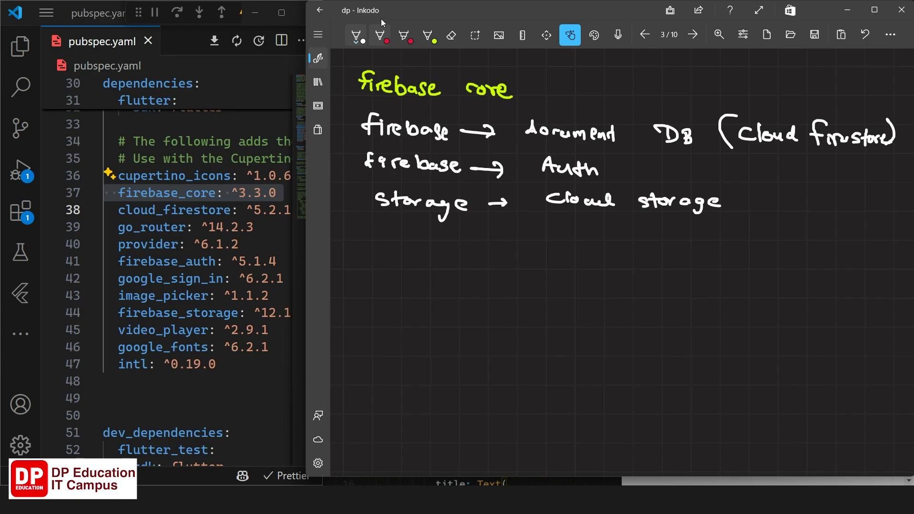
# Underline "cloud firestore" in red, highlight cloud_firestore in pubspec.yaml, and draw a red arrow down to a handwritten "cloud firestore" label.
pyautogui.click(380, 35)
pyautogui.moveTo(750, 152); pyautogui.dragTo(875, 160)
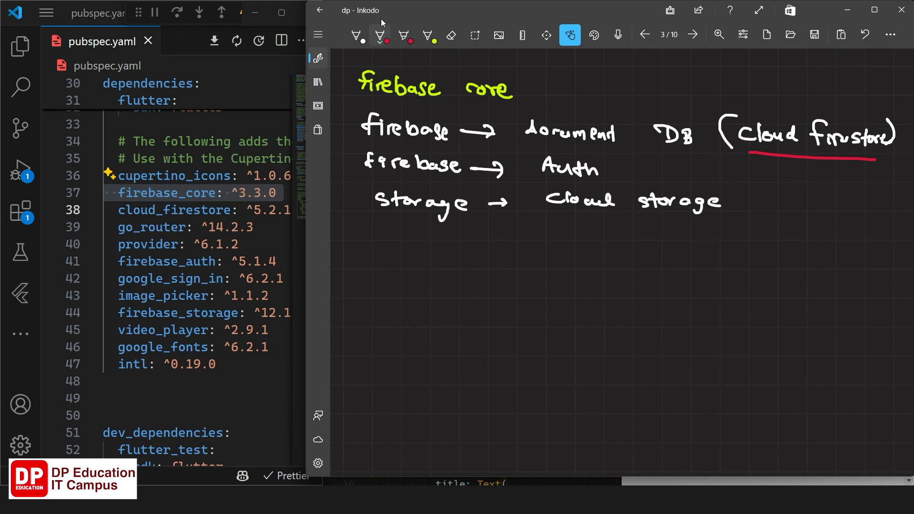
pyautogui.click(158, 210)
pyautogui.doubleClick(159, 210)
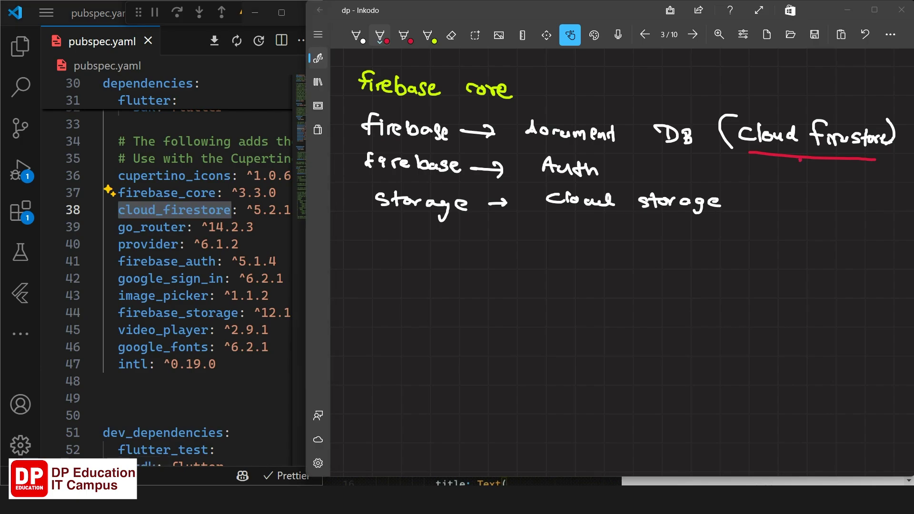
pyautogui.moveTo(799, 160)
pyautogui.mouseDown()
pyautogui.moveTo(791, 222)
pyautogui.moveTo(803, 212)
pyautogui.mouseUp()
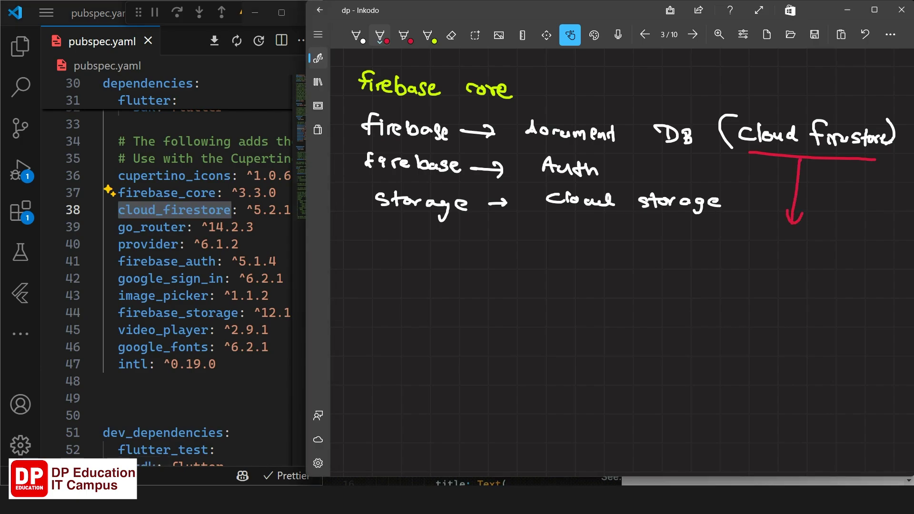
pyautogui.moveTo(771, 244)
pyautogui.mouseDown()
pyautogui.moveTo(772, 252)
pyautogui.moveTo(806, 249)
pyautogui.mouseUp()
pyautogui.moveTo(809, 247)
pyautogui.mouseDown()
pyautogui.moveTo(819, 240)
pyautogui.moveTo(833, 257)
pyautogui.mouseUp()
pyautogui.moveTo(826, 250); pyautogui.dragTo(842, 256)
pyautogui.moveTo(846, 250); pyautogui.dragTo(848, 255)
pyautogui.moveTo(869, 247); pyautogui.dragTo(880, 257)
pyautogui.moveTo(883, 249); pyautogui.dragTo(906, 252)
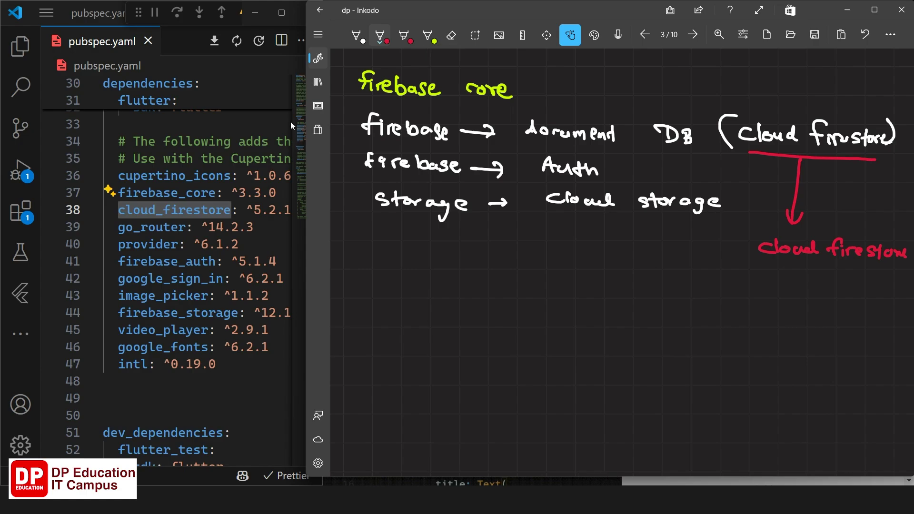
# Highlight firebase_auth in pubspec.yaml and draw a red arrow from "Auth" to a handwritten "firebase auth" label.
pyautogui.doubleClick(182, 261)
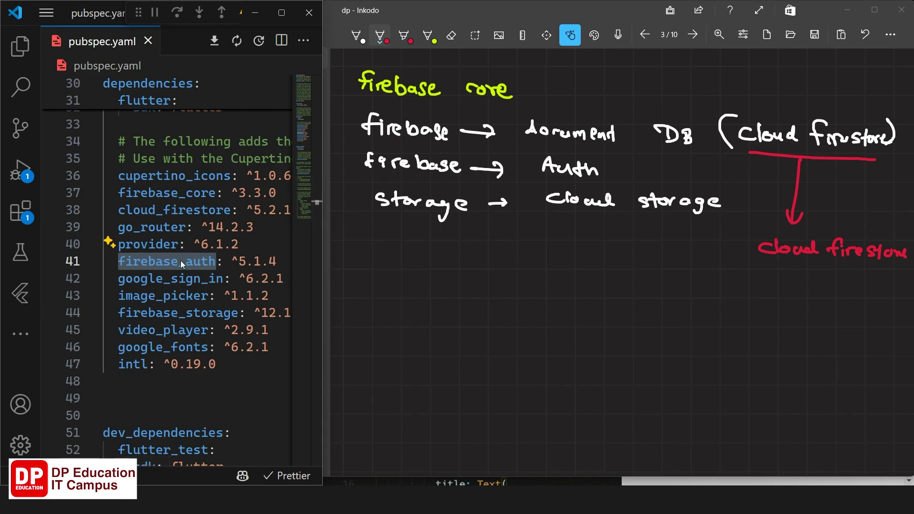
pyautogui.moveTo(617, 169)
pyautogui.mouseDown()
pyautogui.moveTo(727, 178)
pyautogui.moveTo(683, 254)
pyautogui.moveTo(729, 265)
pyautogui.moveTo(767, 290)
pyautogui.moveTo(846, 288)
pyautogui.mouseUp()
pyautogui.moveTo(867, 283)
pyautogui.mouseDown()
pyautogui.moveTo(859, 289)
pyautogui.moveTo(882, 289)
pyautogui.mouseUp()
pyautogui.moveTo(887, 278); pyautogui.dragTo(904, 291)
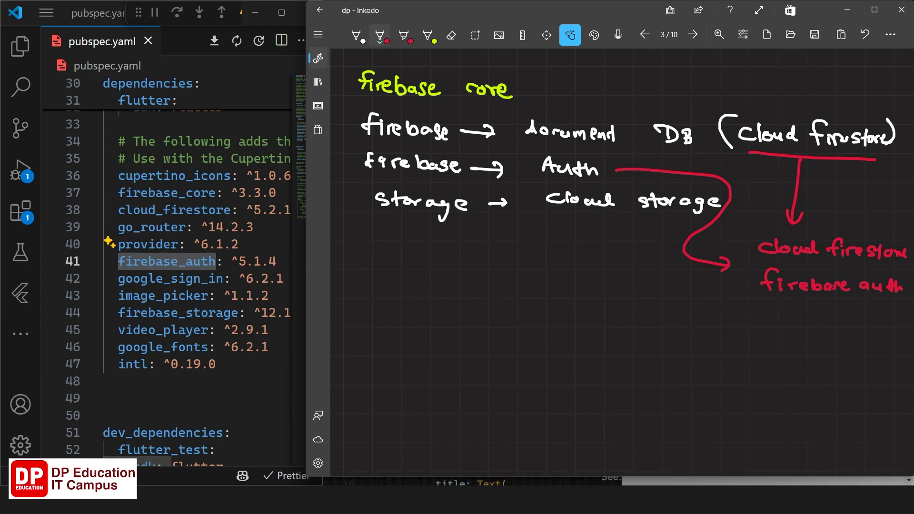
# Maximize Visual Studio Code, show the project files and the debug console, and hot restart the running app.
pyautogui.click(289, 18)
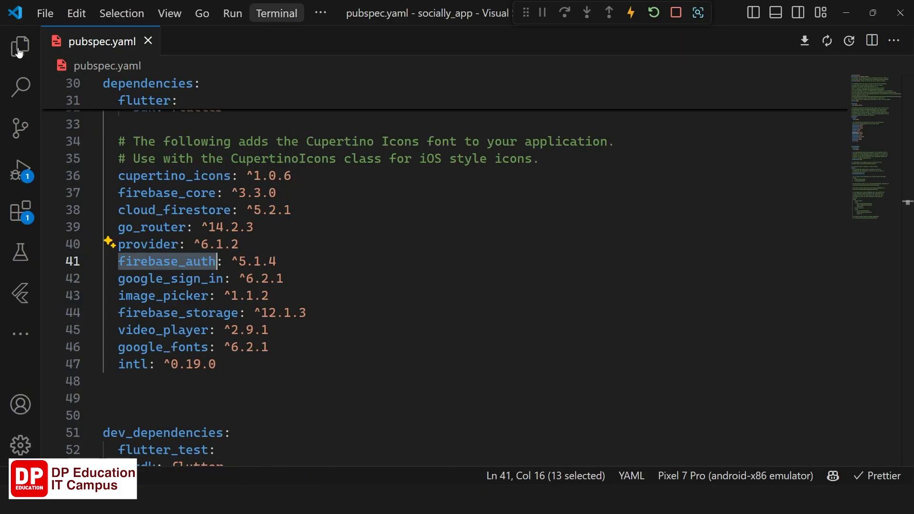
pyautogui.click(19, 50)
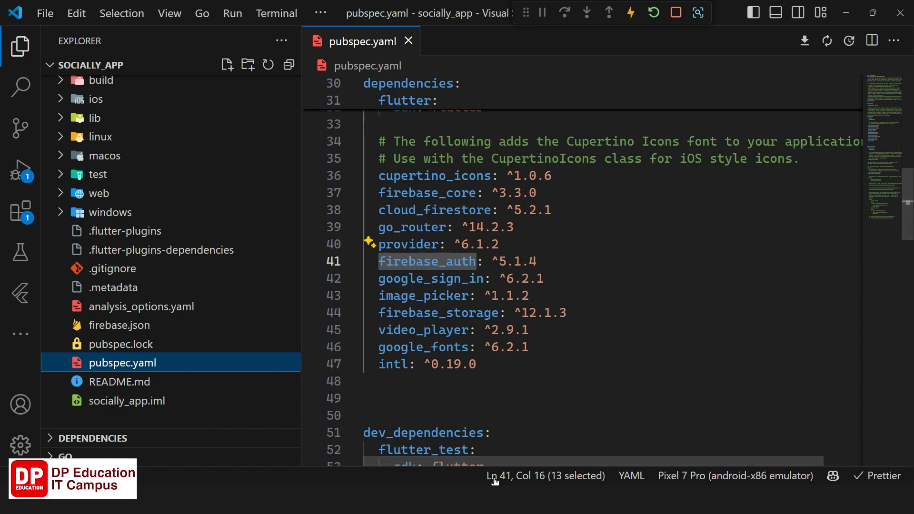
pyautogui.moveTo(507, 464); pyautogui.dragTo(605, 106)
pyautogui.click(619, 125)
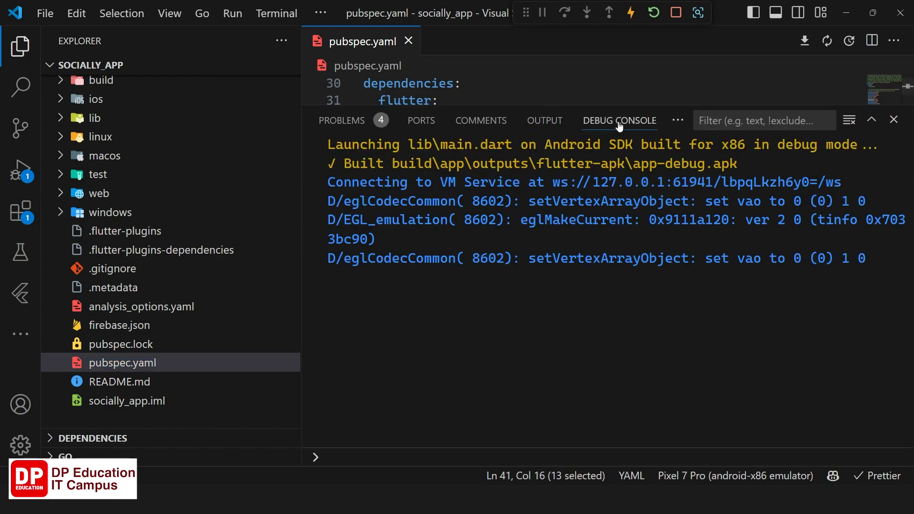
pyautogui.click(653, 17)
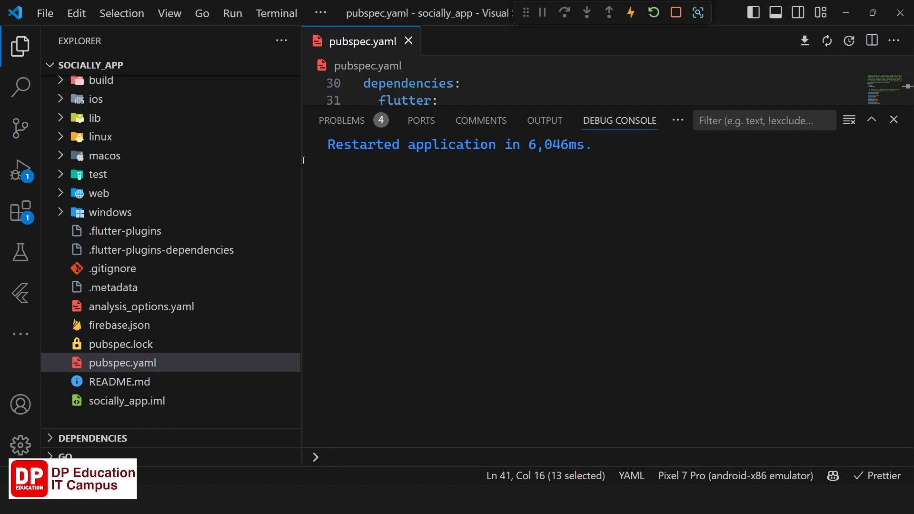
# Set minSdk to 23 in the defaultConfig block of android/app/build.gradle and restart the app.
pyautogui.scroll(10, 105, 176)
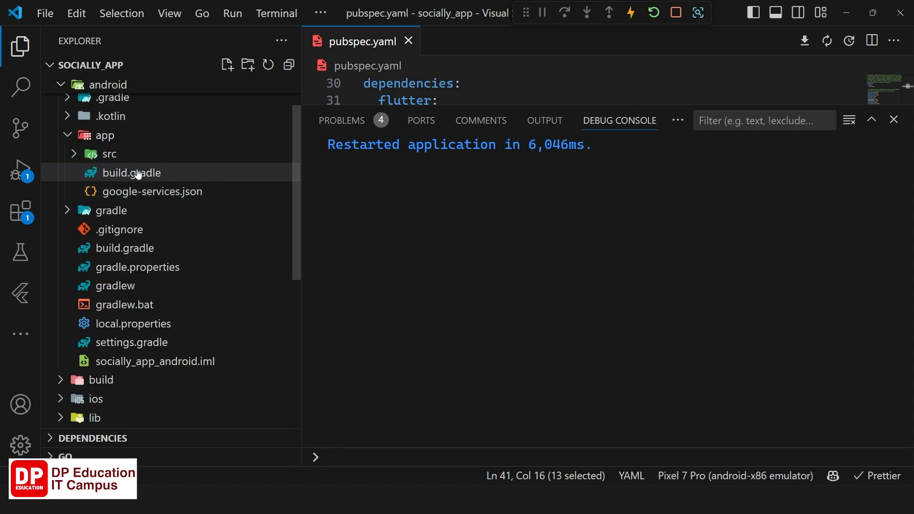
pyautogui.click(108, 174)
pyautogui.moveTo(463, 110); pyautogui.dragTo(476, 354)
pyautogui.scroll(-1, 495, 251)
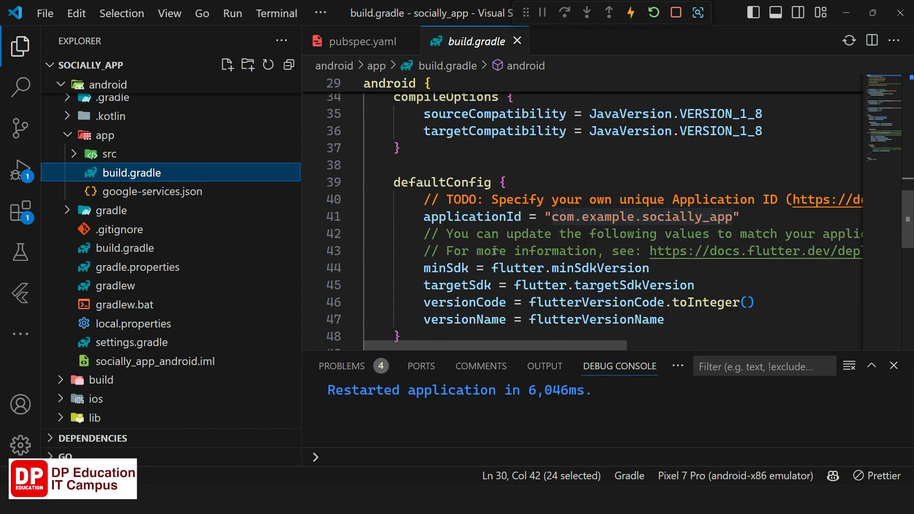
pyautogui.moveTo(493, 266); pyautogui.dragTo(650, 266)
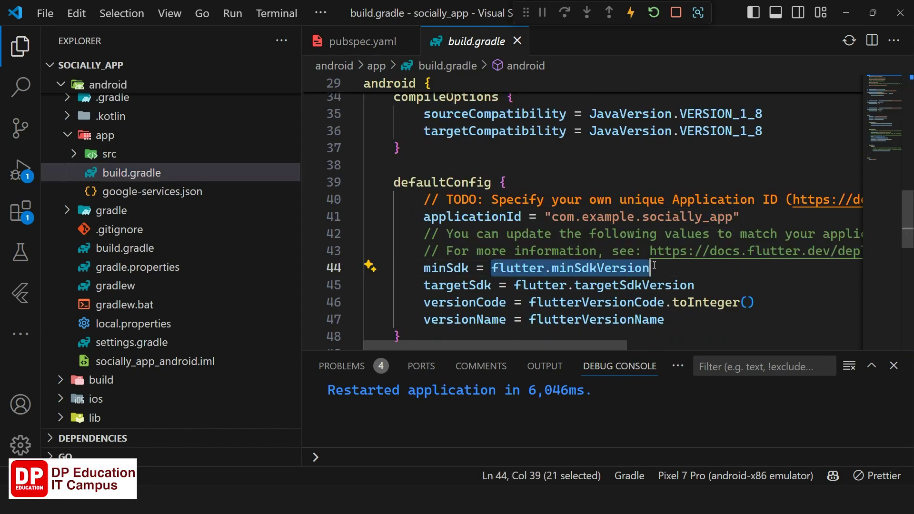
pyautogui.write('23')
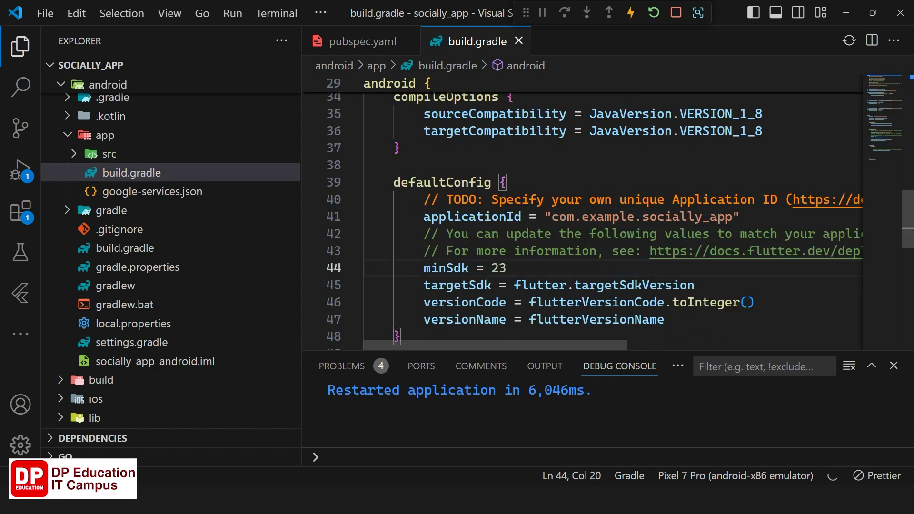
pyautogui.click(659, 17)
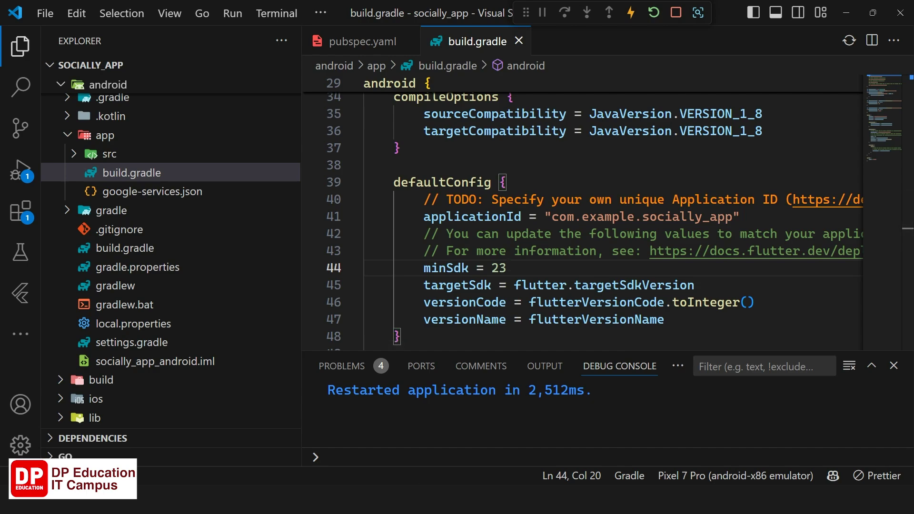
# Switch to Inkodo in full-window view, draw a red arrow from "storage", and handwrite its package label below "firebase auth".
pyautogui.click(360, 433)
pyautogui.click(876, 14)
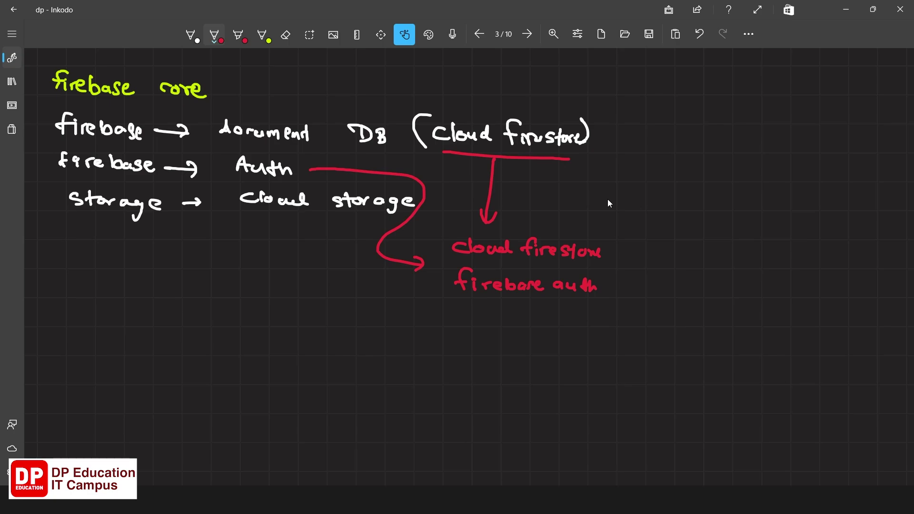
pyautogui.moveTo(343, 205)
pyautogui.mouseDown()
pyautogui.moveTo(375, 311)
pyautogui.moveTo(421, 328)
pyautogui.mouseUp()
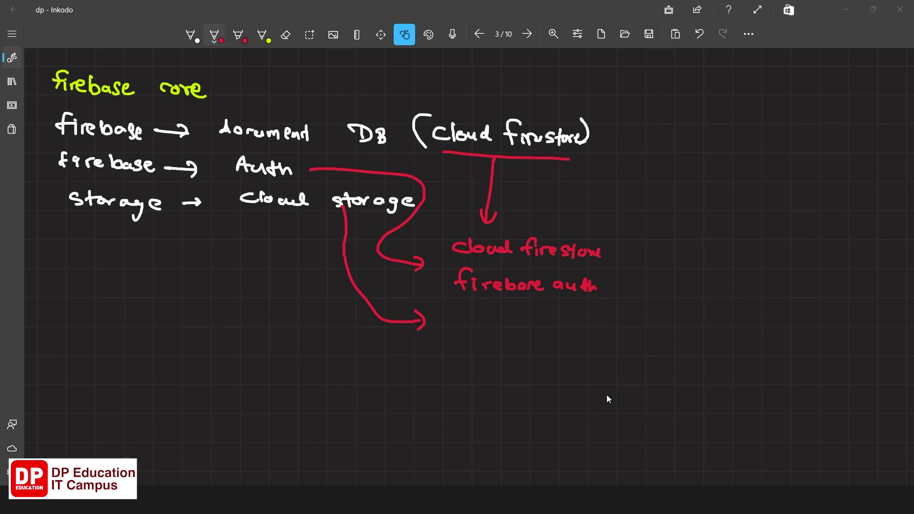
pyautogui.moveTo(469, 299)
pyautogui.mouseDown()
pyautogui.moveTo(493, 318)
pyautogui.moveTo(602, 313)
pyautogui.moveTo(596, 322)
pyautogui.mouseUp()
pyautogui.moveTo(607, 307)
pyautogui.mouseDown()
pyautogui.moveTo(611, 322)
pyautogui.moveTo(631, 314)
pyautogui.moveTo(640, 321)
pyautogui.mouseUp()
pyautogui.moveTo(641, 321)
pyautogui.mouseDown()
pyautogui.moveTo(649, 314)
pyautogui.moveTo(644, 333)
pyautogui.moveTo(664, 319)
pyautogui.mouseUp()
# Switch to Visual Studio Code and close the build.gradle file.
pyautogui.hotkey('alt', 'Tab')
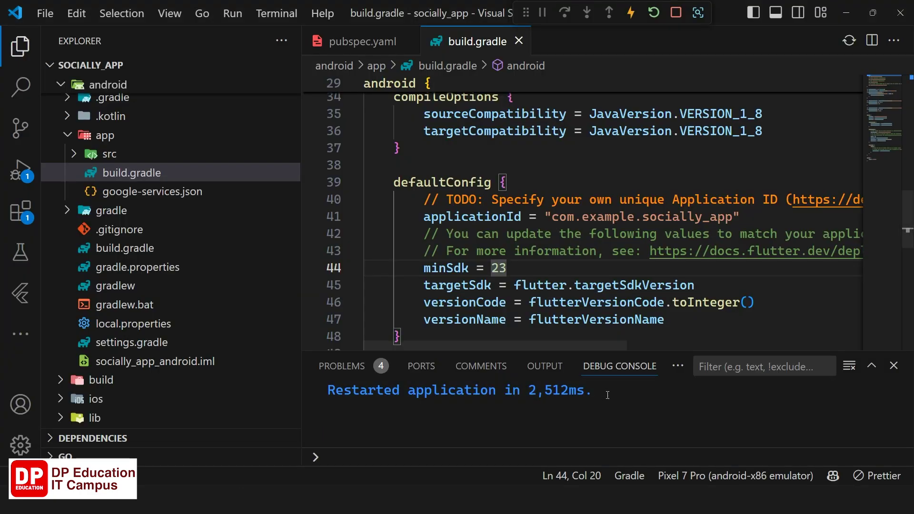
pyautogui.click(518, 41)
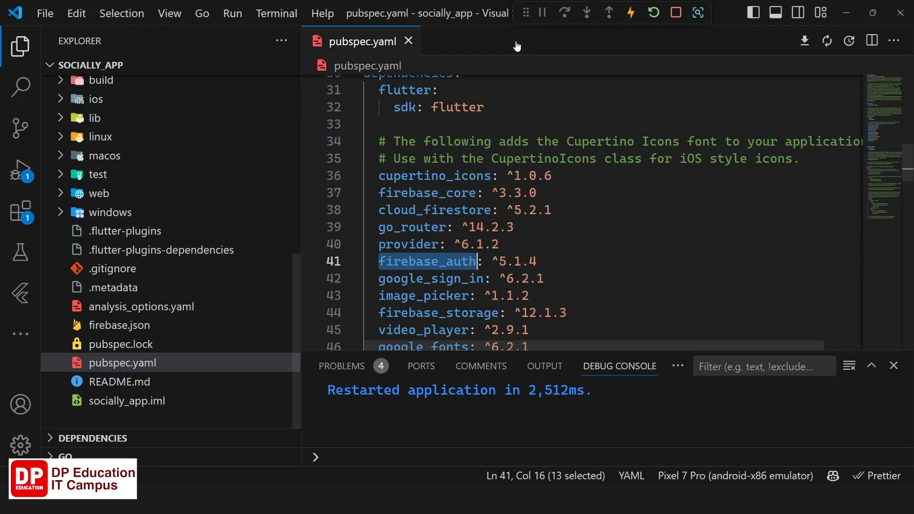
# Close the debug console and select firebase_storage in pubspec.yaml.
pyautogui.click(893, 365)
pyautogui.doubleClick(466, 314)
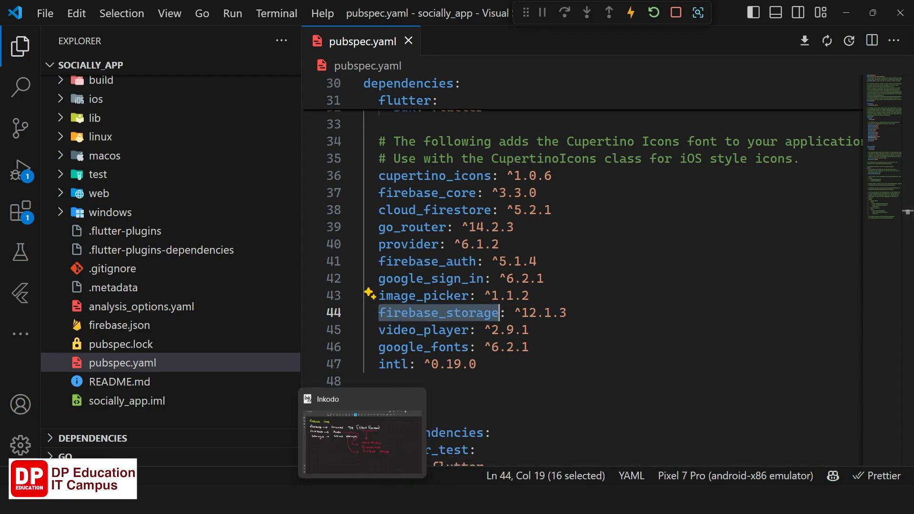
# Switch to Inkodo and mark white bullets in front of the two firebase entries and the storage entry.
pyautogui.click(358, 462)
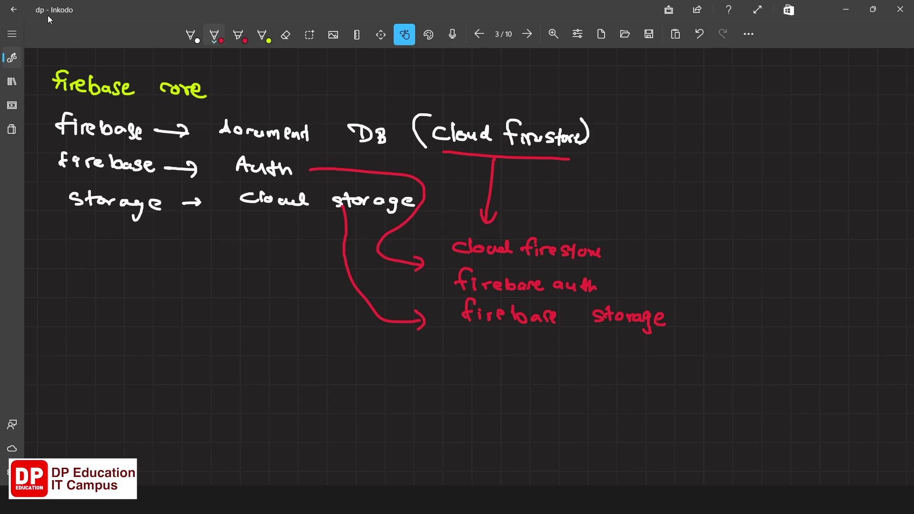
pyautogui.press('1')
pyautogui.click(41, 123)
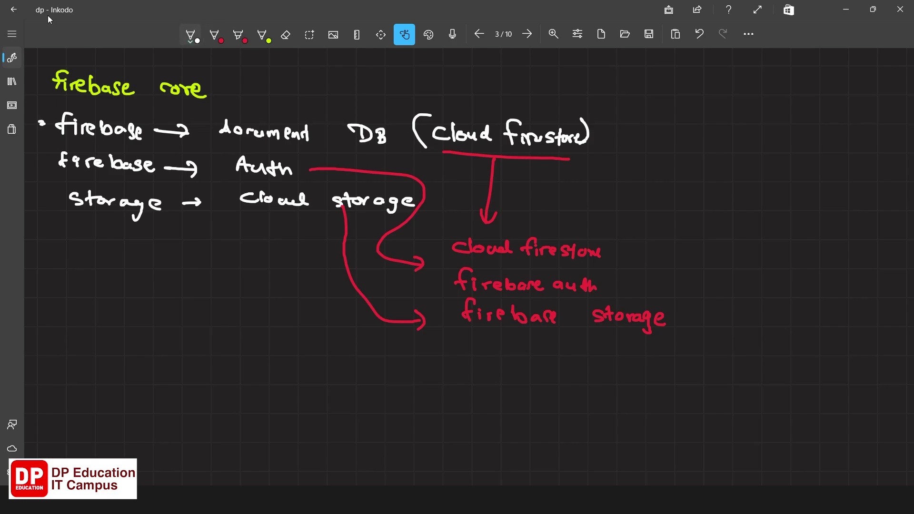
pyautogui.click(42, 163)
pyautogui.click(43, 200)
# Handwrite a new bullet line "go router → Navigations (2.0)" in white below the Firebase notes.
pyautogui.click(49, 394)
pyautogui.moveTo(95, 392)
pyautogui.mouseDown()
pyautogui.moveTo(93, 412)
pyautogui.moveTo(184, 403)
pyautogui.mouseUp()
pyautogui.moveTo(184, 398)
pyautogui.mouseDown()
pyautogui.moveTo(263, 403)
pyautogui.moveTo(254, 410)
pyautogui.mouseUp()
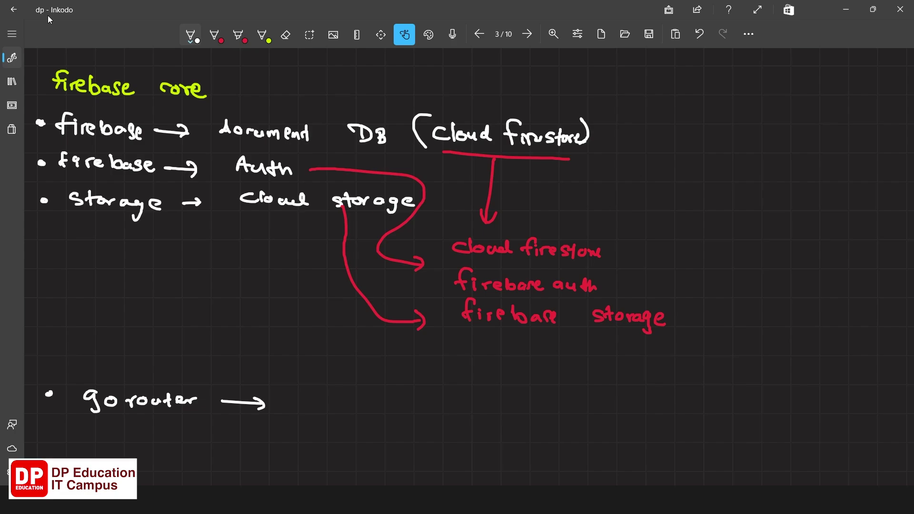
pyautogui.moveTo(312, 406)
pyautogui.mouseDown()
pyautogui.moveTo(334, 389)
pyautogui.moveTo(366, 407)
pyautogui.mouseUp()
pyautogui.moveTo(381, 400); pyautogui.dragTo(379, 413)
pyautogui.moveTo(386, 403); pyautogui.dragTo(405, 409)
pyautogui.moveTo(398, 401); pyautogui.dragTo(429, 403)
pyautogui.moveTo(434, 407); pyautogui.dragTo(456, 410)
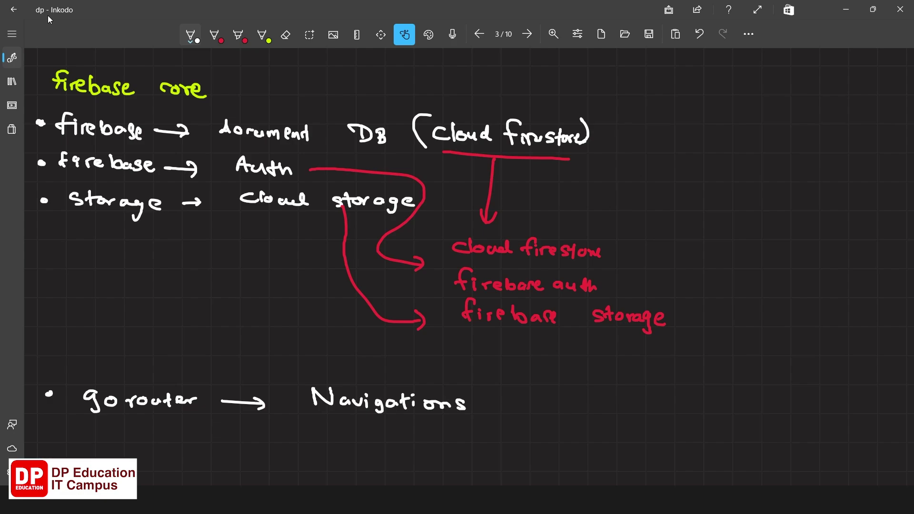
pyautogui.moveTo(505, 391); pyautogui.dragTo(501, 409)
pyautogui.moveTo(518, 398); pyautogui.dragTo(534, 408)
pyautogui.moveTo(545, 399); pyautogui.dragTo(558, 410)
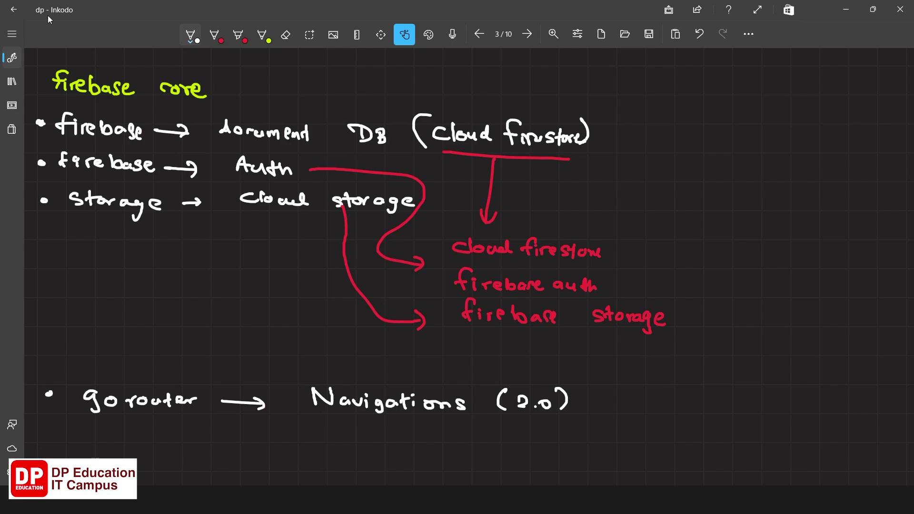
# Underline "go router" and handwrite a bullet line "Provider → State Management" beneath it in white.
pyautogui.scroll(-5, 170, 249)
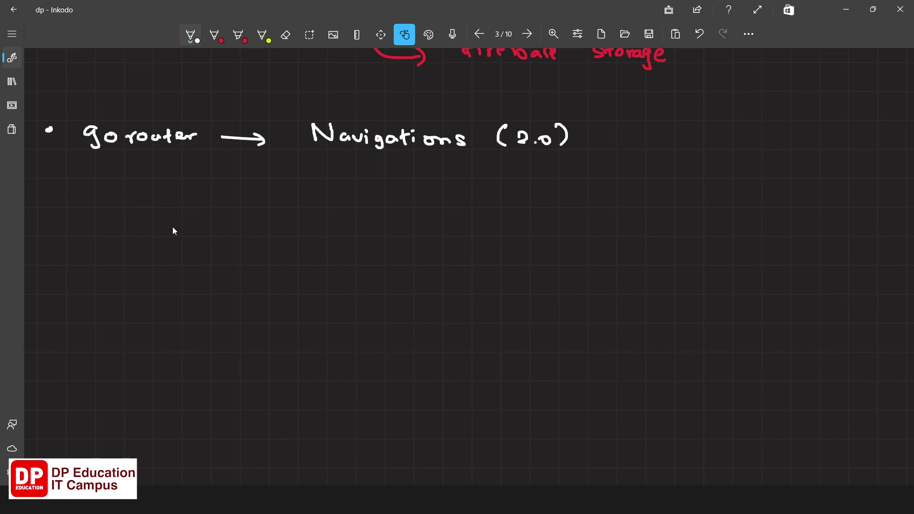
pyautogui.moveTo(82, 153); pyautogui.dragTo(179, 148)
pyautogui.moveTo(54, 196); pyautogui.dragTo(66, 203)
pyautogui.moveTo(101, 189)
pyautogui.mouseDown()
pyautogui.moveTo(100, 206)
pyautogui.moveTo(111, 192)
pyautogui.mouseUp()
pyautogui.moveTo(113, 198)
pyautogui.mouseDown()
pyautogui.moveTo(147, 193)
pyautogui.moveTo(153, 204)
pyautogui.mouseUp()
pyautogui.moveTo(165, 197)
pyautogui.mouseDown()
pyautogui.moveTo(165, 186)
pyautogui.moveTo(267, 197)
pyautogui.mouseUp()
pyautogui.moveTo(257, 190)
pyautogui.mouseDown()
pyautogui.moveTo(270, 196)
pyautogui.moveTo(264, 203)
pyautogui.mouseUp()
pyautogui.moveTo(360, 192)
pyautogui.mouseDown()
pyautogui.moveTo(347, 200)
pyautogui.moveTo(362, 205)
pyautogui.mouseUp()
pyautogui.moveTo(367, 188)
pyautogui.mouseDown()
pyautogui.moveTo(367, 204)
pyautogui.moveTo(377, 195)
pyautogui.mouseUp()
pyautogui.moveTo(388, 194); pyautogui.dragTo(401, 204)
pyautogui.moveTo(393, 195)
pyautogui.mouseDown()
pyautogui.moveTo(472, 186)
pyautogui.moveTo(495, 201)
pyautogui.mouseUp()
pyautogui.moveTo(499, 197)
pyautogui.mouseDown()
pyautogui.moveTo(547, 202)
pyautogui.moveTo(546, 218)
pyautogui.mouseUp()
pyautogui.moveTo(564, 201); pyautogui.dragTo(594, 201)
pyautogui.moveTo(595, 191); pyautogui.dragTo(599, 204)
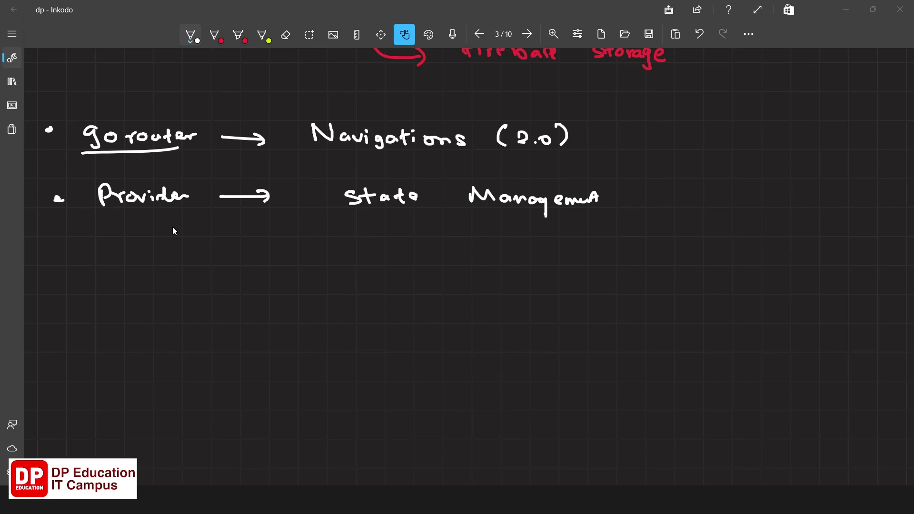
# Add a bullet line below Provider with "google sign in →" in yellow-green, continued with "firebase → g mail" in white.
pyautogui.click(56, 275)
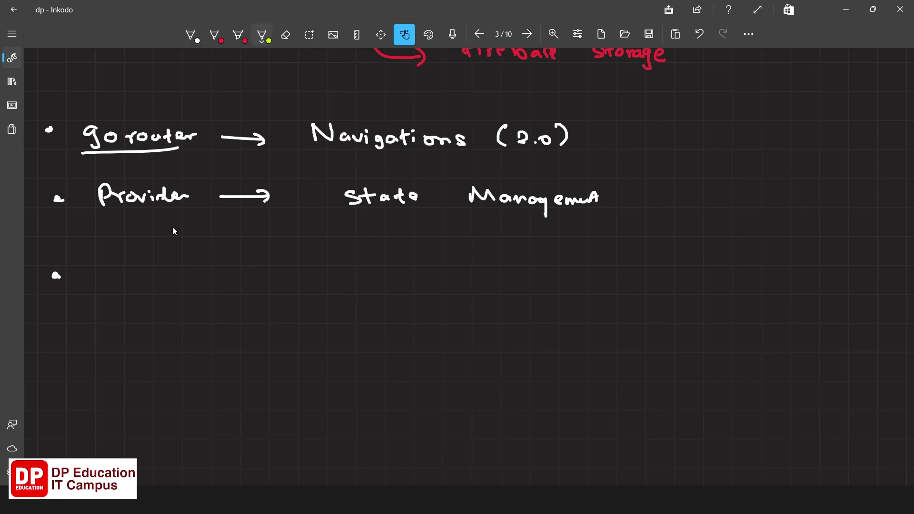
pyautogui.moveTo(117, 265)
pyautogui.mouseDown()
pyautogui.moveTo(105, 284)
pyautogui.moveTo(166, 259)
pyautogui.moveTo(218, 270)
pyautogui.moveTo(210, 282)
pyautogui.moveTo(323, 275)
pyautogui.mouseUp()
pyautogui.click(191, 34)
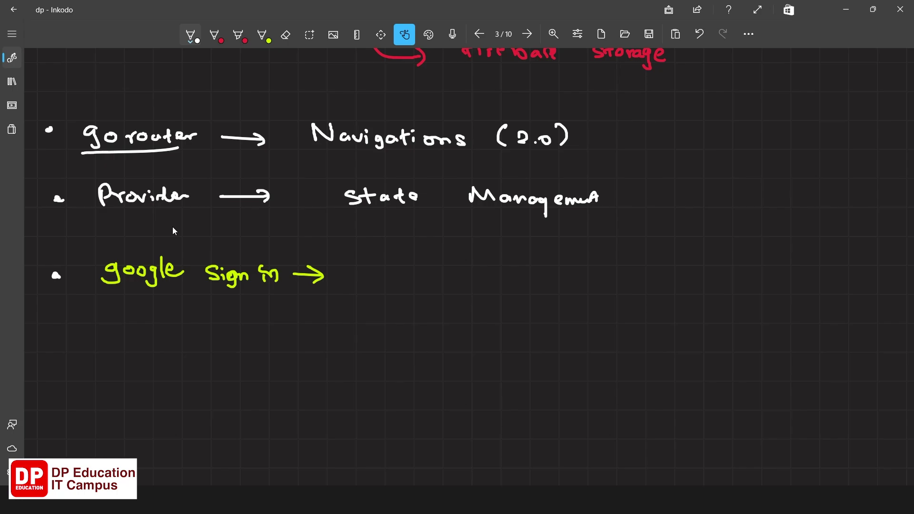
pyautogui.moveTo(397, 260)
pyautogui.mouseDown()
pyautogui.moveTo(388, 283)
pyautogui.moveTo(397, 274)
pyautogui.mouseUp()
pyautogui.moveTo(399, 275)
pyautogui.mouseDown()
pyautogui.moveTo(402, 285)
pyautogui.moveTo(413, 274)
pyautogui.moveTo(426, 280)
pyautogui.mouseUp()
pyautogui.moveTo(433, 266); pyautogui.dragTo(462, 285)
pyautogui.moveTo(472, 274)
pyautogui.mouseDown()
pyautogui.moveTo(465, 286)
pyautogui.moveTo(480, 287)
pyautogui.mouseUp()
pyautogui.moveTo(512, 281)
pyautogui.mouseDown()
pyautogui.moveTo(550, 280)
pyautogui.moveTo(547, 290)
pyautogui.mouseUp()
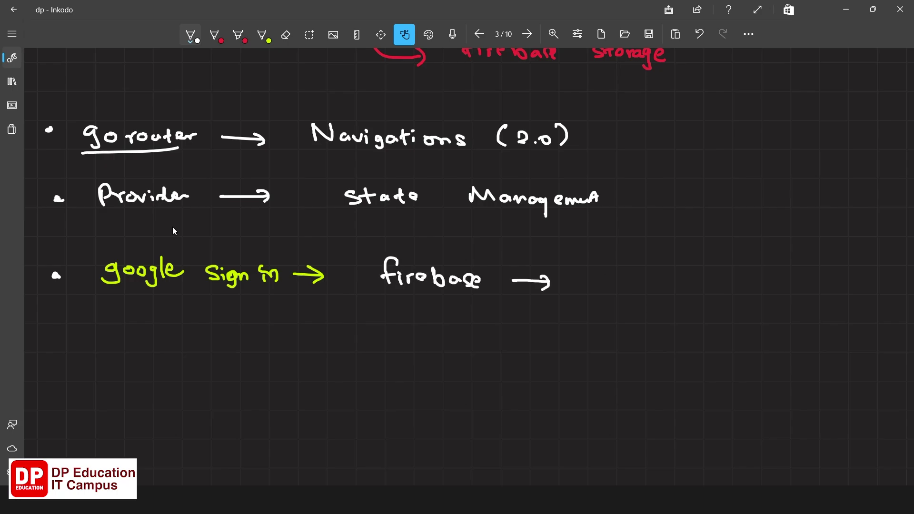
pyautogui.moveTo(608, 276)
pyautogui.mouseDown()
pyautogui.moveTo(597, 295)
pyautogui.moveTo(641, 285)
pyautogui.mouseUp()
pyautogui.moveTo(654, 278); pyautogui.dragTo(657, 288)
pyautogui.moveTo(662, 278); pyautogui.dragTo(663, 287)
pyautogui.moveTo(671, 268); pyautogui.dragTo(672, 287)
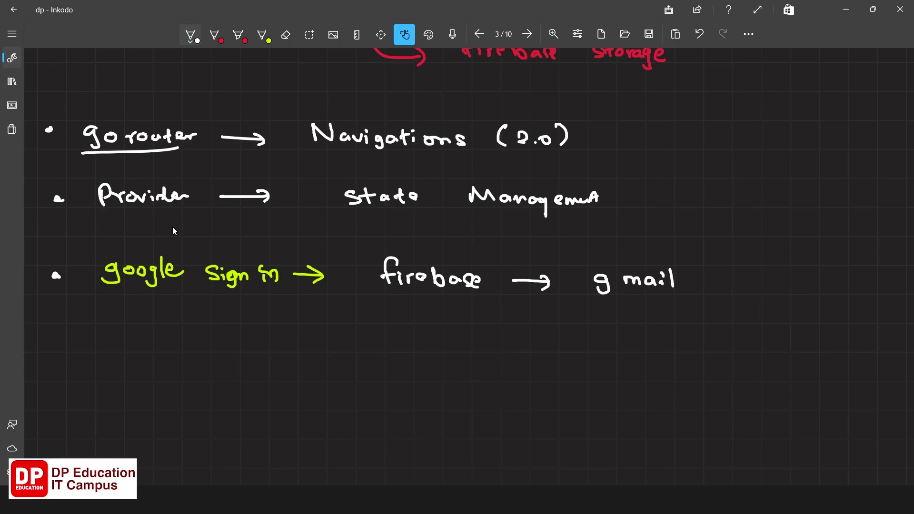
# Underline "g mail" and "firebase", and write a boxed "Key / Secret" below "g mail" in white.
pyautogui.moveTo(598, 293); pyautogui.dragTo(671, 295)
pyautogui.moveTo(394, 296); pyautogui.dragTo(488, 297)
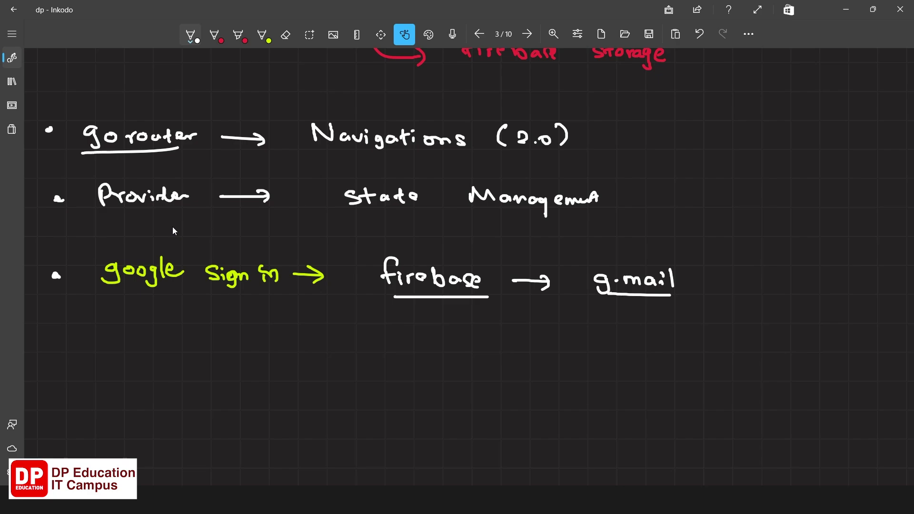
pyautogui.moveTo(559, 328)
pyautogui.mouseDown()
pyautogui.moveTo(582, 341)
pyautogui.moveTo(580, 351)
pyautogui.mouseUp()
pyautogui.moveTo(618, 324)
pyautogui.mouseDown()
pyautogui.moveTo(611, 351)
pyautogui.moveTo(690, 336)
pyautogui.mouseUp()
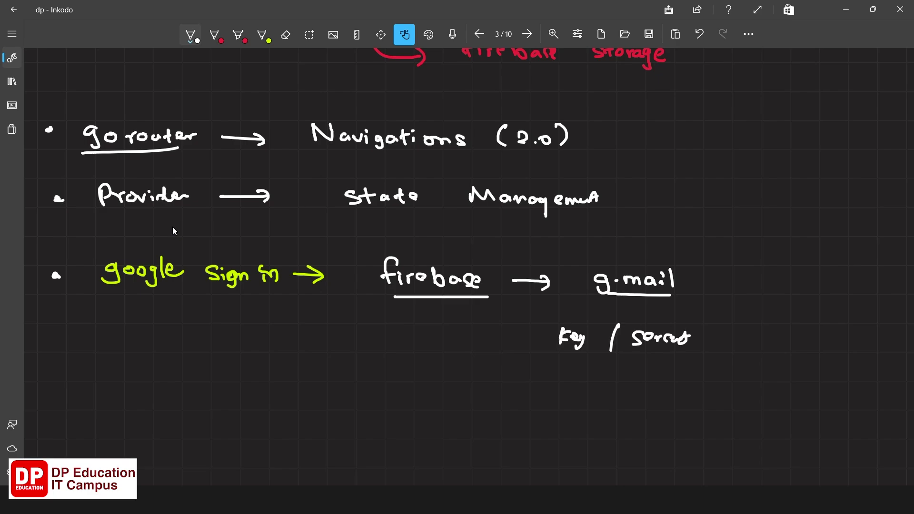
pyautogui.moveTo(545, 319)
pyautogui.mouseDown()
pyautogui.moveTo(692, 367)
pyautogui.moveTo(548, 365)
pyautogui.moveTo(562, 365)
pyautogui.mouseUp()
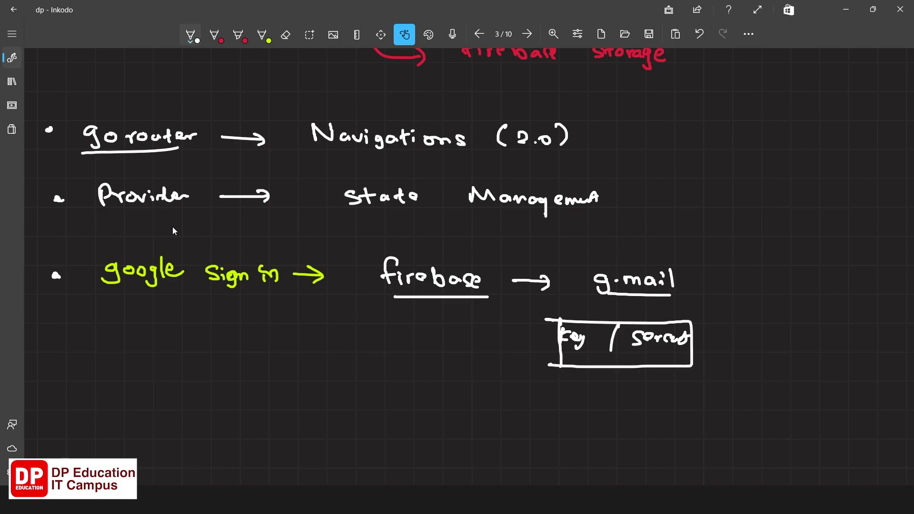
# Underline and circle "google sign in", then add a downward arrow above "g.mail" and outline it together with the key/secret box.
pyautogui.moveTo(108, 293); pyautogui.dragTo(156, 293)
pyautogui.moveTo(213, 296); pyautogui.dragTo(286, 296)
pyautogui.moveTo(632, 229); pyautogui.dragTo(632, 269)
pyautogui.moveTo(617, 254); pyautogui.dragTo(633, 270)
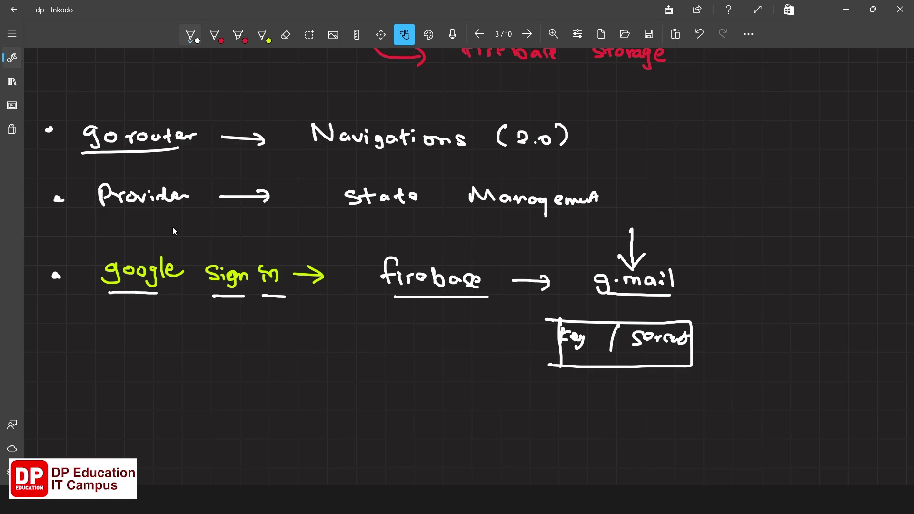
pyautogui.moveTo(268, 245)
pyautogui.mouseDown()
pyautogui.moveTo(290, 324)
pyautogui.moveTo(234, 217)
pyautogui.mouseUp()
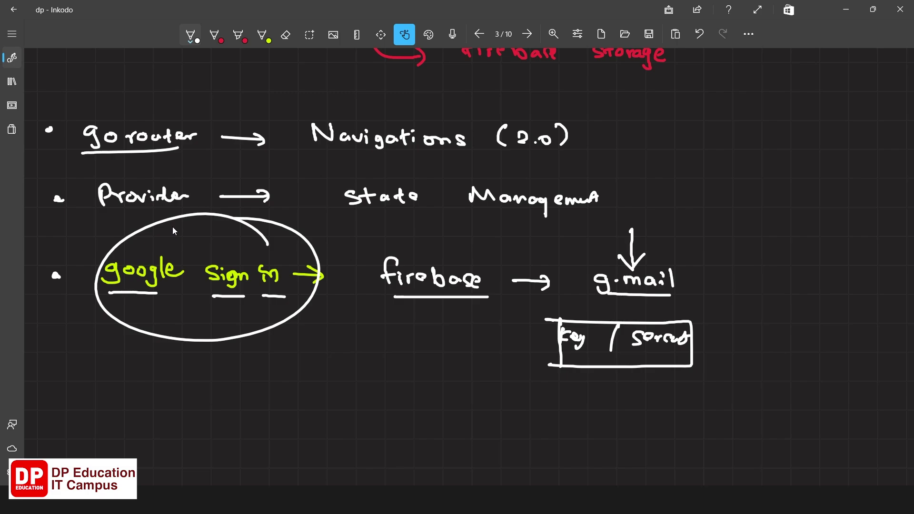
pyautogui.moveTo(565, 224)
pyautogui.mouseDown()
pyautogui.moveTo(626, 221)
pyautogui.moveTo(725, 347)
pyautogui.moveTo(565, 379)
pyautogui.moveTo(532, 322)
pyautogui.moveTo(575, 279)
pyautogui.moveTo(575, 228)
pyautogui.mouseUp()
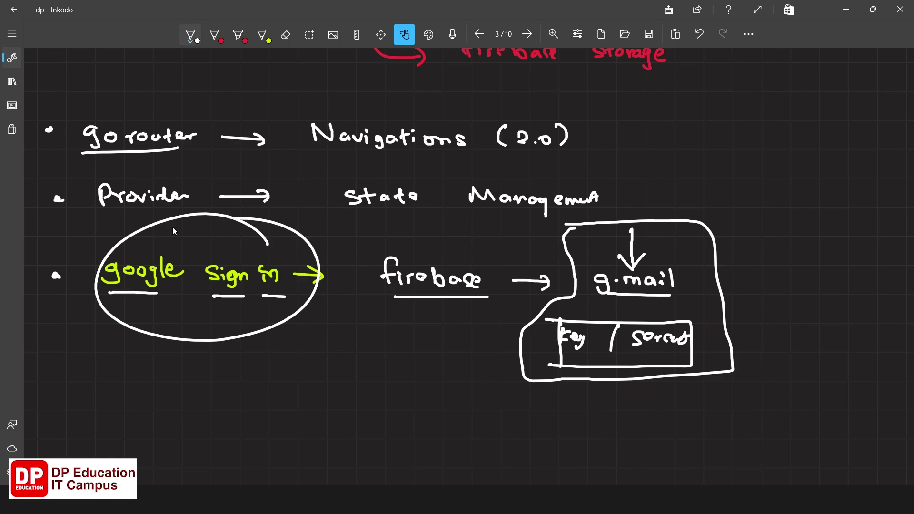
# Highlight the g.mail and key/secret area and "google sign in" with the red highlighter, and draw a highlighter arrow between them.
pyautogui.click(238, 34)
pyautogui.moveTo(583, 224)
pyautogui.mouseDown()
pyautogui.moveTo(652, 219)
pyautogui.moveTo(680, 247)
pyautogui.moveTo(535, 328)
pyautogui.moveTo(671, 374)
pyautogui.moveTo(728, 324)
pyautogui.moveTo(735, 257)
pyautogui.moveTo(675, 333)
pyautogui.moveTo(728, 376)
pyautogui.moveTo(742, 352)
pyautogui.moveTo(576, 338)
pyautogui.mouseUp()
pyautogui.moveTo(257, 223)
pyautogui.mouseDown()
pyautogui.moveTo(172, 305)
pyautogui.moveTo(285, 290)
pyautogui.moveTo(114, 319)
pyautogui.mouseUp()
pyautogui.moveTo(119, 247)
pyautogui.mouseDown()
pyautogui.moveTo(91, 305)
pyautogui.moveTo(142, 271)
pyautogui.moveTo(257, 273)
pyautogui.moveTo(228, 324)
pyautogui.mouseUp()
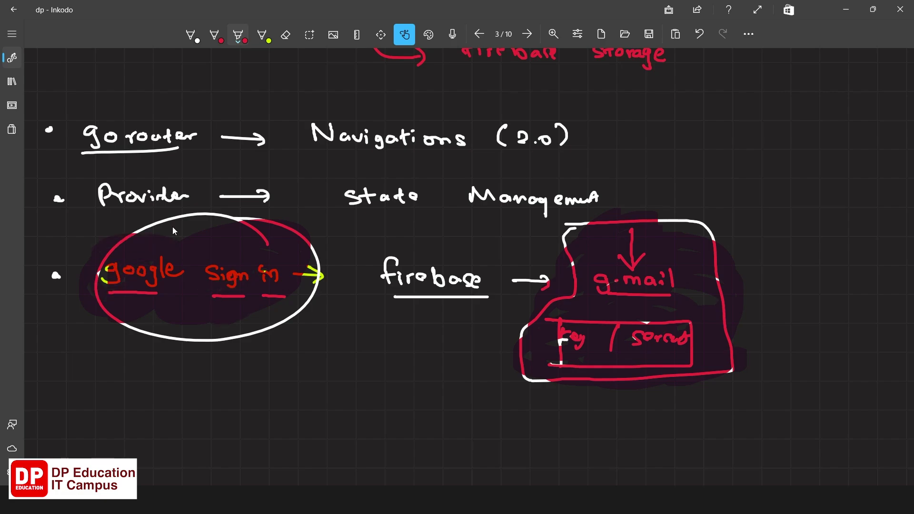
pyautogui.moveTo(286, 338)
pyautogui.mouseDown()
pyautogui.moveTo(304, 357)
pyautogui.moveTo(464, 376)
pyautogui.mouseUp()
pyautogui.moveTo(416, 352)
pyautogui.mouseDown()
pyautogui.moveTo(464, 376)
pyautogui.moveTo(414, 404)
pyautogui.mouseUp()
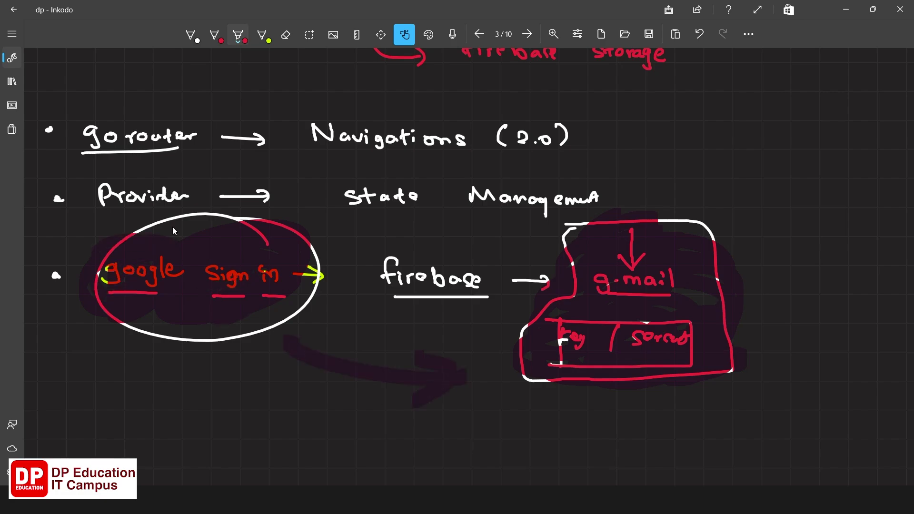
# Draw a white arrow down from the "google sign in" circle and handwrite "Keys (Authentication)" below it.
pyautogui.click(381, 34)
pyautogui.scroll(-4, 172, 227)
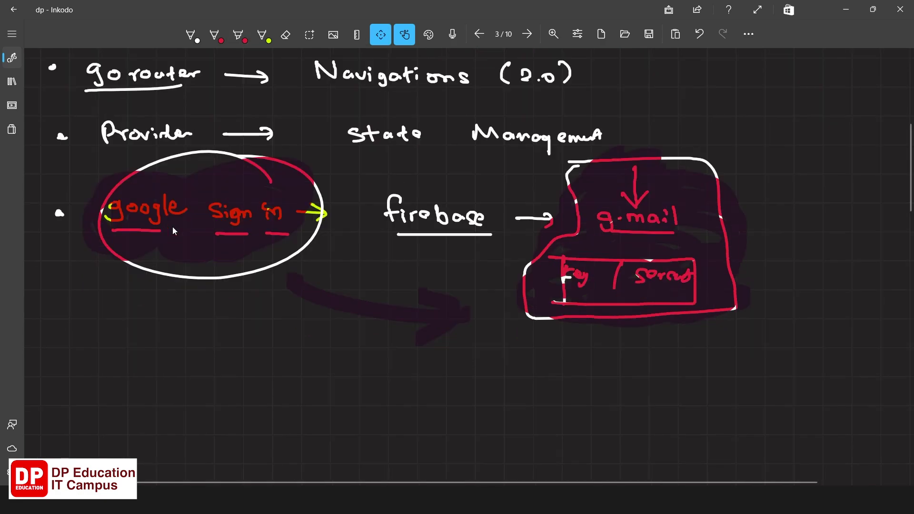
pyautogui.click(190, 35)
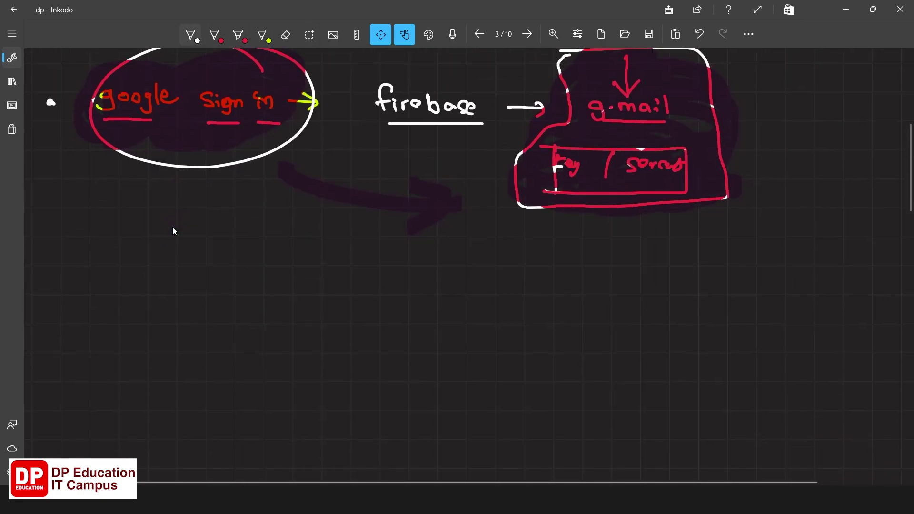
pyautogui.moveTo(167, 175); pyautogui.dragTo(155, 313)
pyautogui.moveTo(160, 298)
pyautogui.mouseDown()
pyautogui.moveTo(165, 313)
pyautogui.moveTo(181, 309)
pyautogui.mouseUp()
pyautogui.moveTo(186, 301)
pyautogui.mouseDown()
pyautogui.moveTo(180, 325)
pyautogui.moveTo(213, 312)
pyautogui.mouseUp()
pyautogui.moveTo(227, 315)
pyautogui.mouseDown()
pyautogui.moveTo(232, 303)
pyautogui.moveTo(248, 314)
pyautogui.mouseUp()
pyautogui.moveTo(255, 297)
pyautogui.mouseDown()
pyautogui.moveTo(253, 316)
pyautogui.moveTo(263, 304)
pyautogui.mouseUp()
pyautogui.moveTo(259, 298)
pyautogui.mouseDown()
pyautogui.moveTo(270, 315)
pyautogui.moveTo(290, 314)
pyautogui.mouseUp()
pyautogui.moveTo(296, 298); pyautogui.dragTo(298, 316)
pyautogui.moveTo(292, 306); pyautogui.dragTo(307, 304)
pyautogui.moveTo(318, 305); pyautogui.dragTo(337, 315)
pyautogui.moveTo(352, 307); pyautogui.dragTo(369, 315)
pyautogui.moveTo(376, 297); pyautogui.dragTo(380, 318)
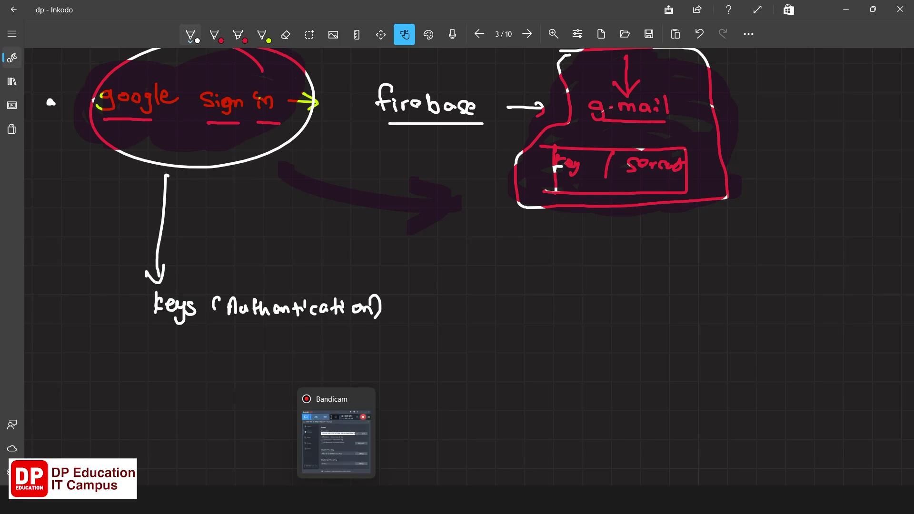
# Switch to Chrome and open the Authentication sign-in methods of the Socially project in the Firebase console.
pyautogui.click(389, 500)
pyautogui.click(341, 444)
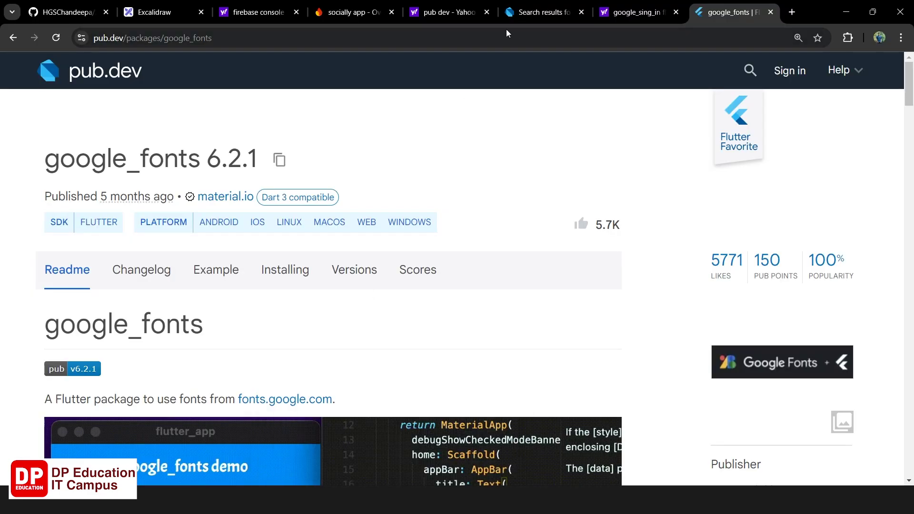
pyautogui.click(335, 11)
pyautogui.click(78, 66)
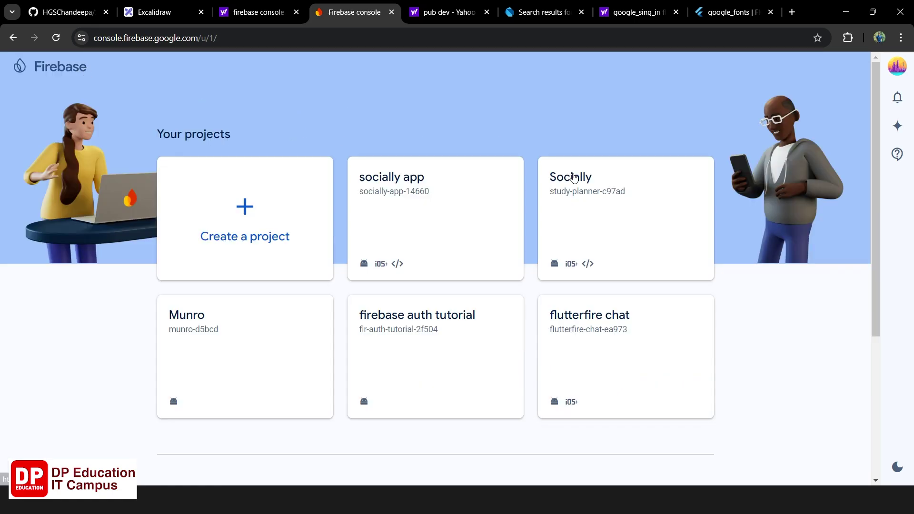
pyautogui.click(574, 177)
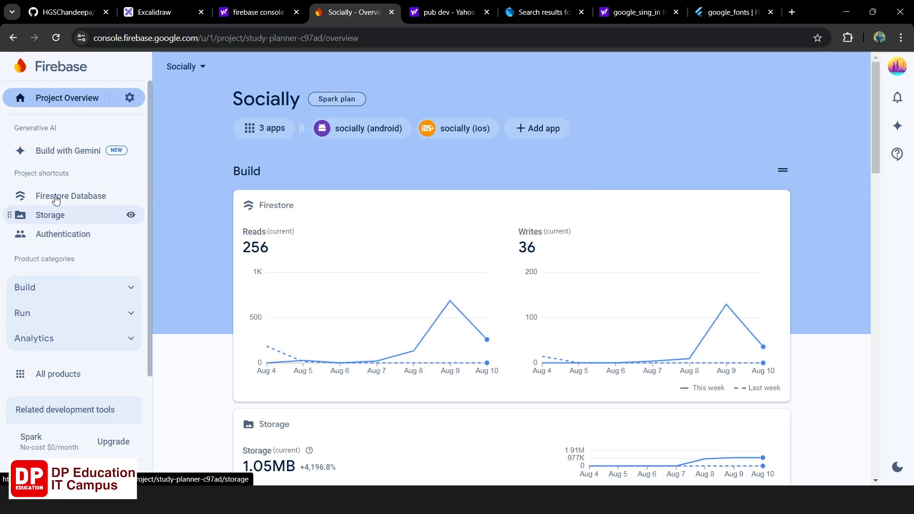
pyautogui.click(61, 235)
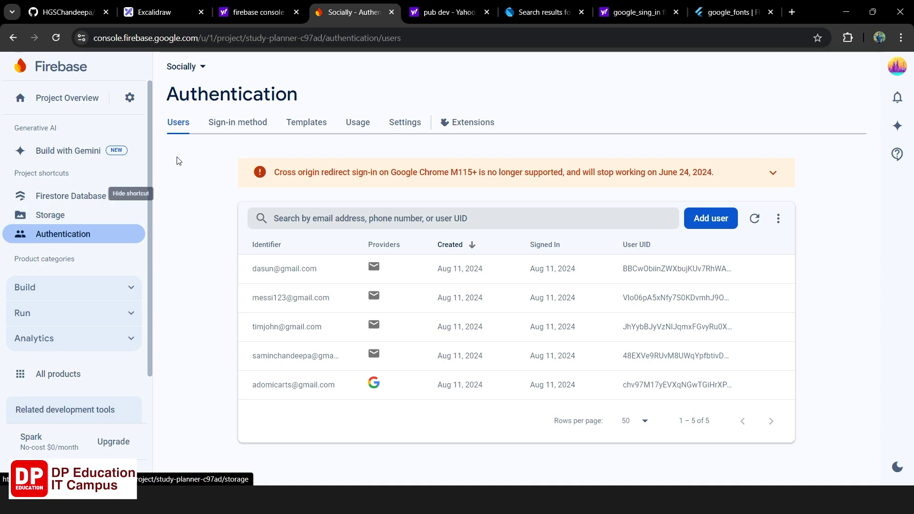
pyautogui.click(237, 123)
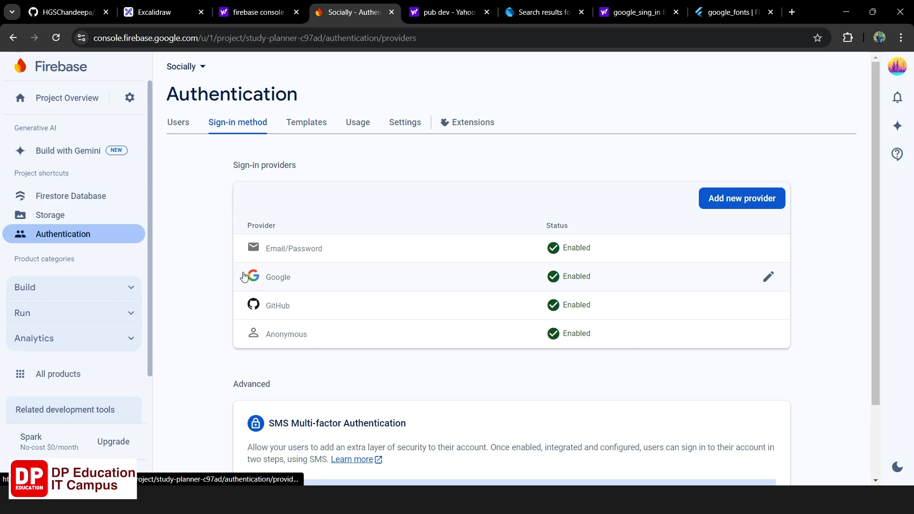
# Open the Google sign-in provider's settings, expand the safelist and Web SDK configuration sections, and examine the web client ID and secret.
pyautogui.click(768, 277)
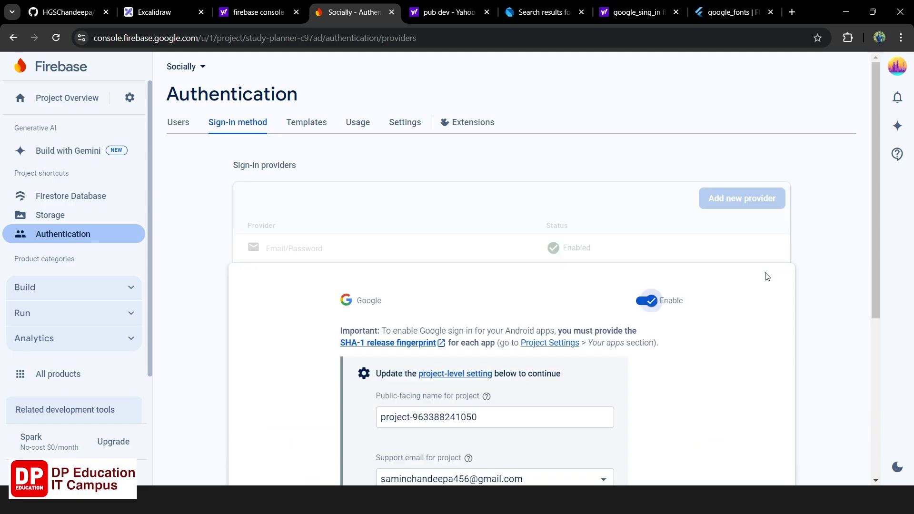
pyautogui.scroll(-5, 759, 259)
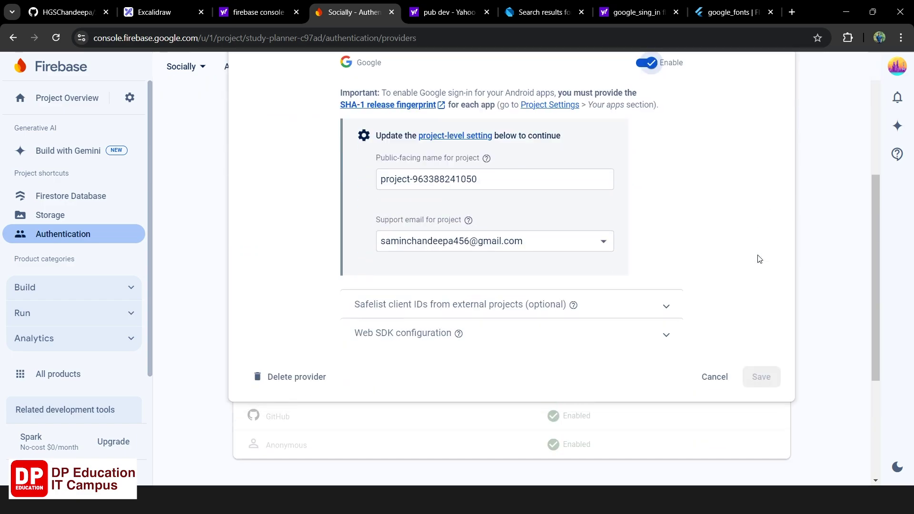
pyautogui.click(665, 307)
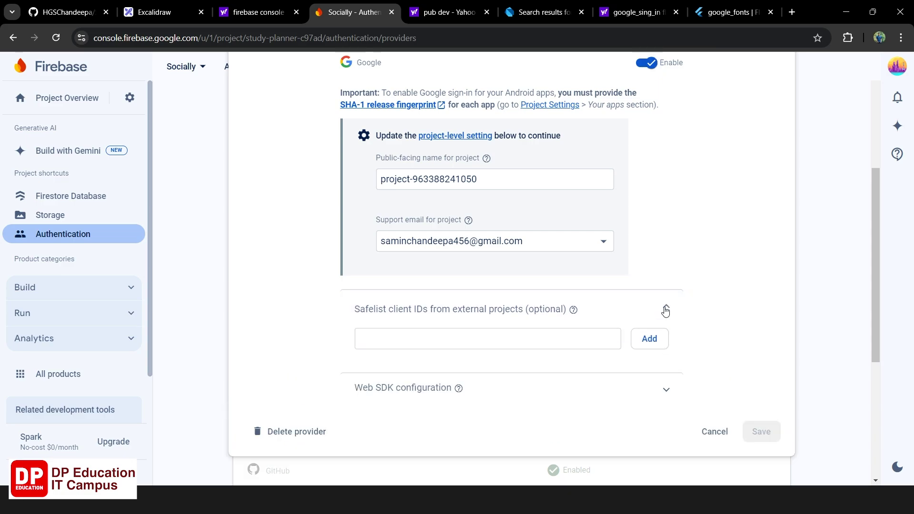
pyautogui.click(668, 391)
pyautogui.scroll(-1, 871, 233)
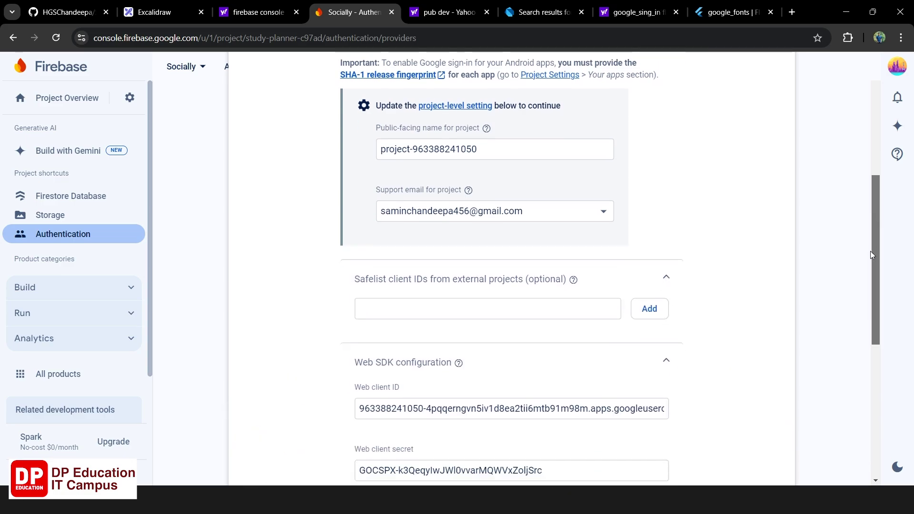
pyautogui.moveTo(870, 254); pyautogui.dragTo(877, 286)
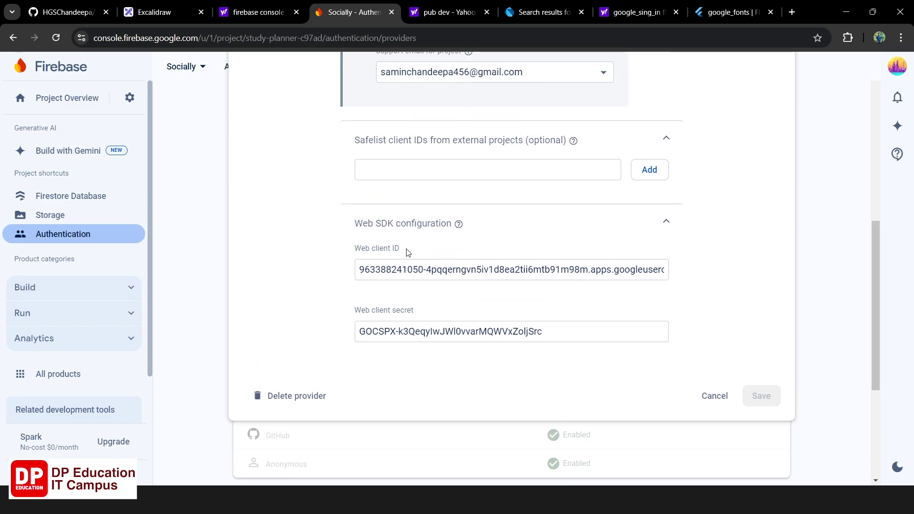
pyautogui.doubleClick(455, 272)
pyautogui.doubleClick(454, 328)
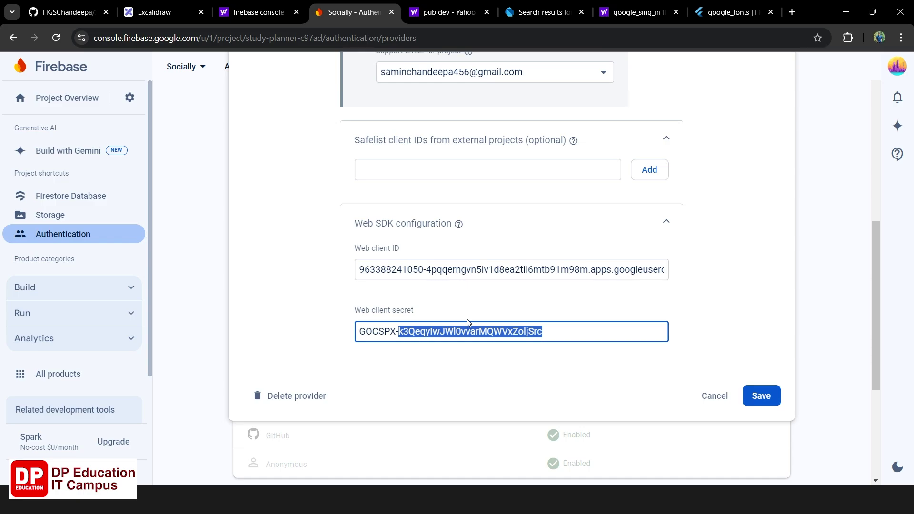
pyautogui.scroll(5, 833, 264)
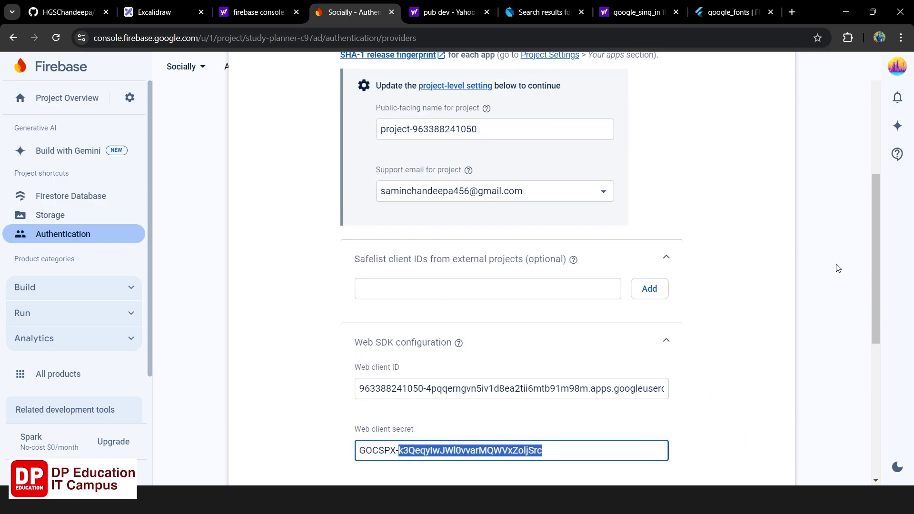
# Switch to Inkodo, handwrite "Client ID" and "Client Secret" in parentheses below "Keys (Authentication)", and draw a white box around these notes.
pyautogui.scroll(-2, 838, 268)
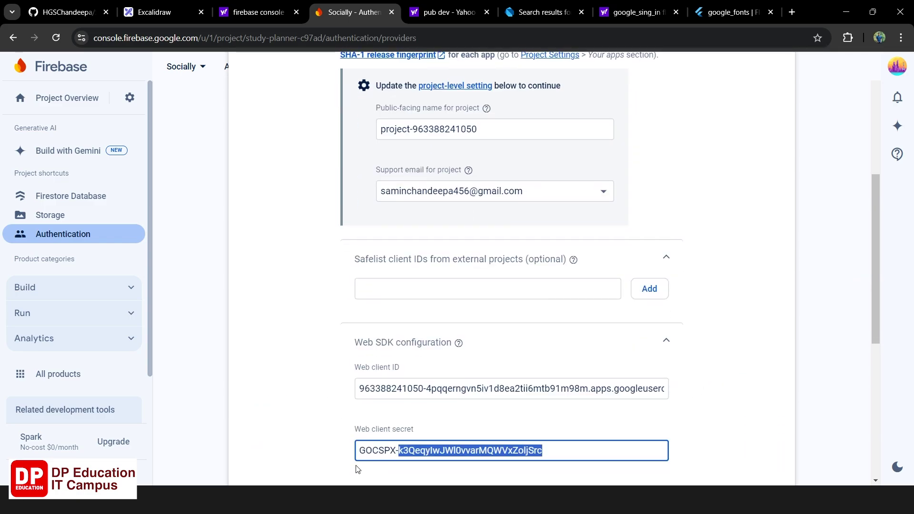
pyautogui.moveTo(205, 499)
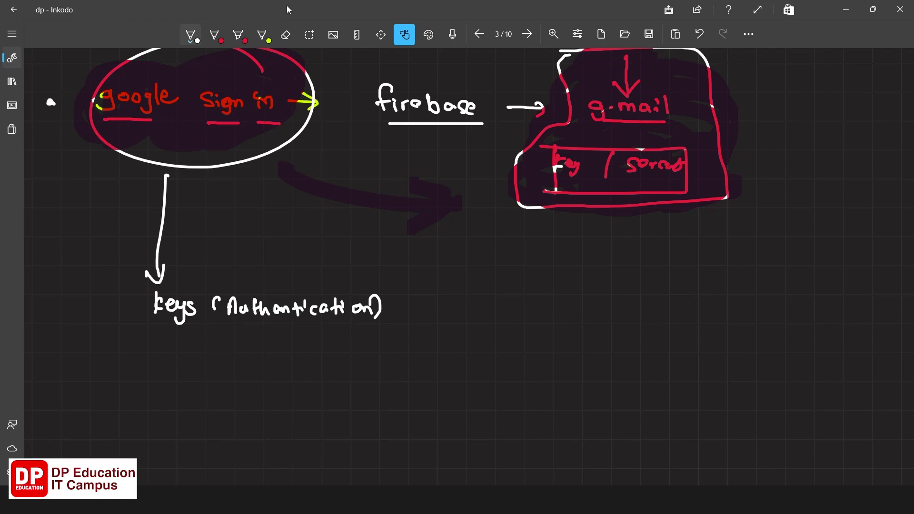
pyautogui.hotkey('alt', 'Tab')
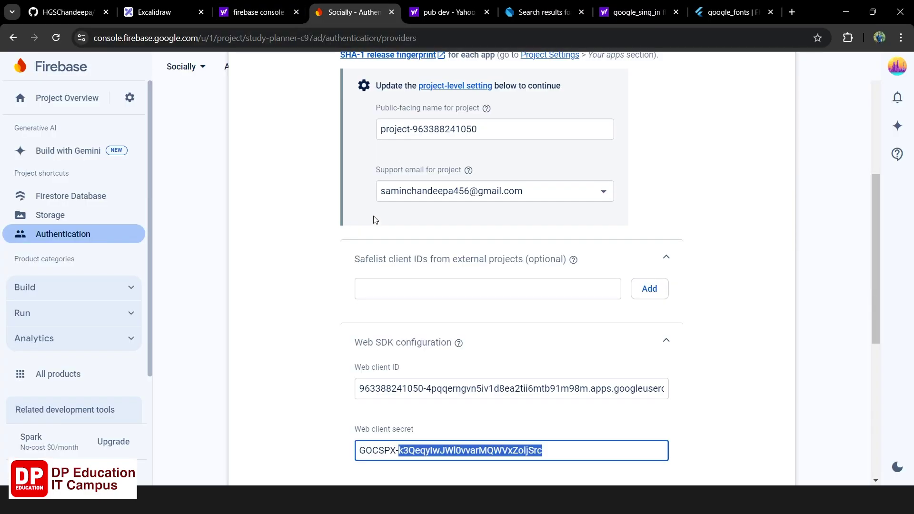
pyautogui.hotkey('alt', 'Tab')
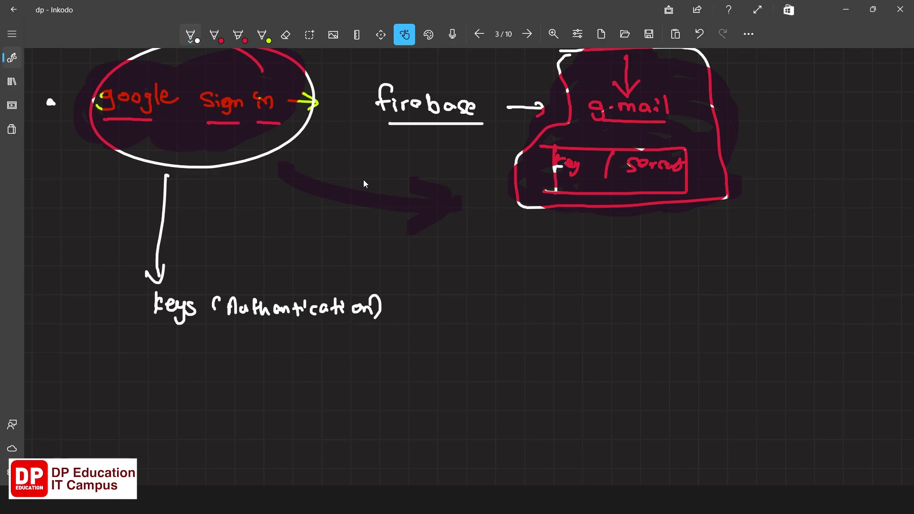
pyautogui.moveTo(155, 328); pyautogui.dragTo(165, 400)
pyautogui.moveTo(183, 334); pyautogui.dragTo(235, 349)
pyautogui.moveTo(265, 338); pyautogui.dragTo(289, 352)
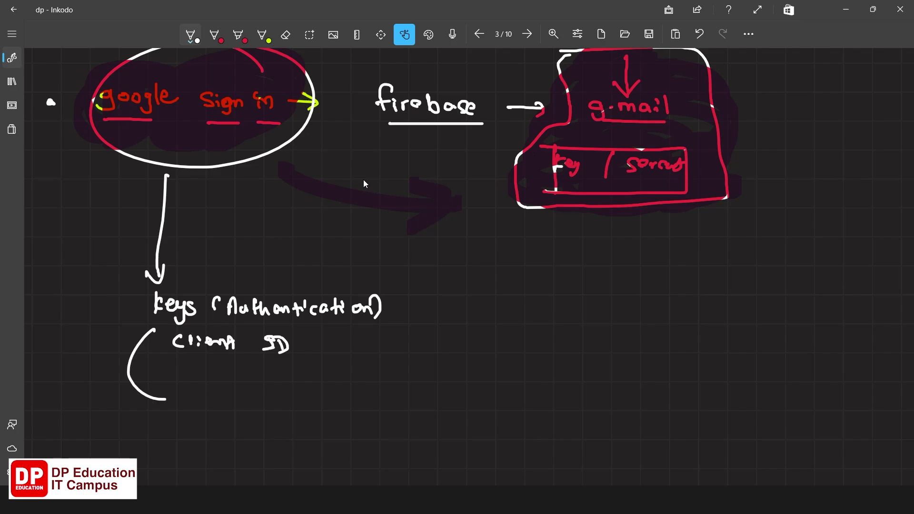
pyautogui.moveTo(188, 374)
pyautogui.mouseDown()
pyautogui.moveTo(193, 385)
pyautogui.moveTo(315, 384)
pyautogui.mouseUp()
pyautogui.moveTo(326, 334); pyautogui.dragTo(322, 399)
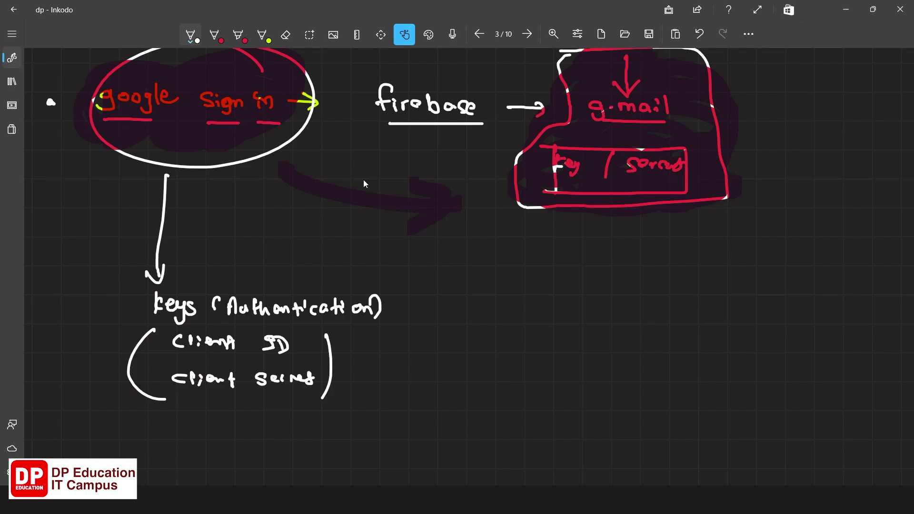
pyautogui.moveTo(78, 284)
pyautogui.mouseDown()
pyautogui.moveTo(367, 278)
pyautogui.moveTo(157, 423)
pyautogui.moveTo(117, 423)
pyautogui.mouseUp()
pyautogui.moveTo(123, 287); pyautogui.dragTo(130, 430)
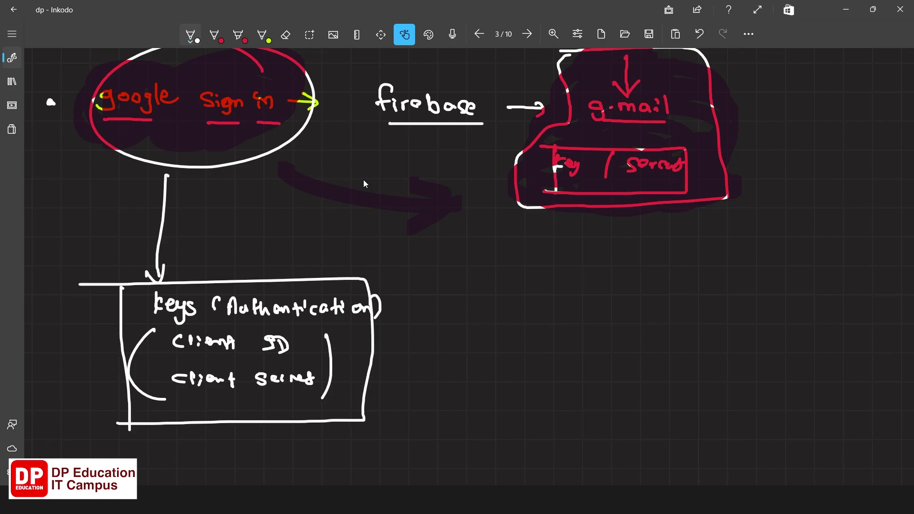
# Draw a white arrow rightward from the keys box and handwrite "Authenticated user" beside it.
pyautogui.moveTo(390, 359); pyautogui.dragTo(441, 360)
pyautogui.moveTo(431, 351); pyautogui.dragTo(432, 367)
pyautogui.moveTo(480, 339)
pyautogui.mouseDown()
pyautogui.moveTo(471, 366)
pyautogui.moveTo(486, 366)
pyautogui.mouseUp()
pyautogui.moveTo(488, 352); pyautogui.dragTo(533, 364)
pyautogui.moveTo(542, 343); pyautogui.dragTo(574, 361)
pyautogui.moveTo(578, 340)
pyautogui.mouseDown()
pyautogui.moveTo(589, 361)
pyautogui.moveTo(612, 360)
pyautogui.mouseUp()
pyautogui.moveTo(633, 345)
pyautogui.mouseDown()
pyautogui.moveTo(649, 358)
pyautogui.moveTo(679, 357)
pyautogui.moveTo(684, 347)
pyautogui.mouseUp()
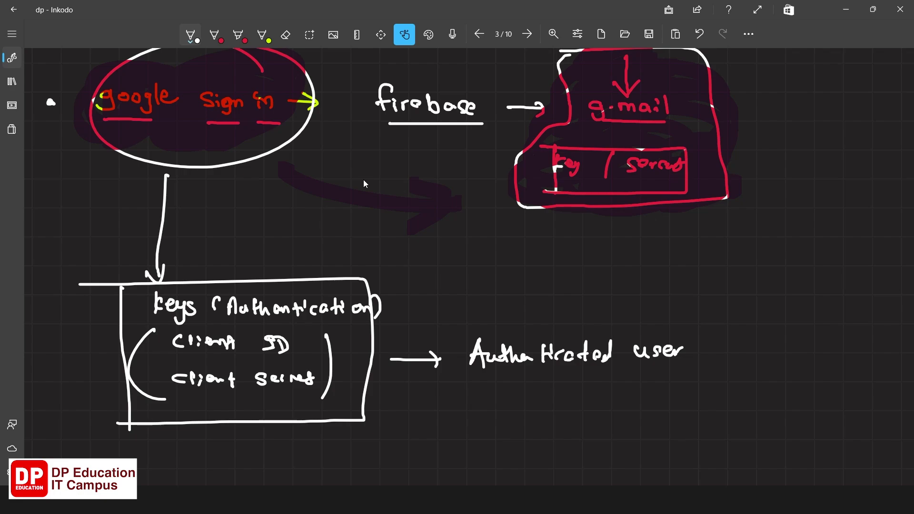
# Circle "user", draw an arrow rightward from it, and handwrite a circled "user credentials" at the arrow's end.
pyautogui.moveTo(695, 352); pyautogui.dragTo(751, 351)
pyautogui.moveTo(736, 341); pyautogui.dragTo(739, 363)
pyautogui.moveTo(674, 329); pyautogui.dragTo(642, 318)
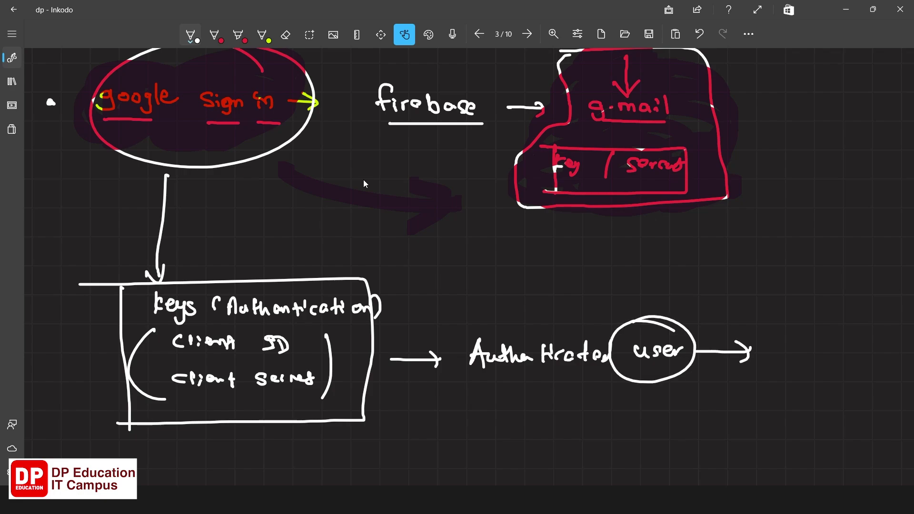
pyautogui.moveTo(789, 336)
pyautogui.mouseDown()
pyautogui.moveTo(795, 349)
pyautogui.moveTo(804, 336)
pyautogui.mouseUp()
pyautogui.moveTo(809, 339); pyautogui.dragTo(841, 340)
pyautogui.moveTo(785, 364)
pyautogui.mouseDown()
pyautogui.moveTo(777, 370)
pyautogui.moveTo(796, 376)
pyautogui.moveTo(890, 376)
pyautogui.mouseUp()
pyautogui.moveTo(818, 293)
pyautogui.mouseDown()
pyautogui.moveTo(895, 381)
pyautogui.moveTo(886, 352)
pyautogui.mouseUp()
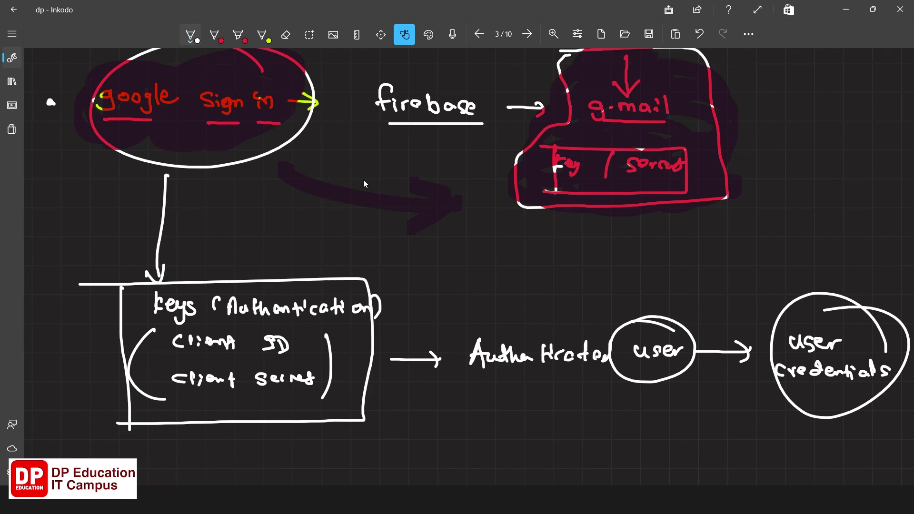
# Draw a bent arrow down and leftward from the "user credentials" circle and handwrite "Store" beyond its tip.
pyautogui.moveTo(816, 422)
pyautogui.mouseDown()
pyautogui.moveTo(742, 460)
pyautogui.moveTo(759, 469)
pyautogui.mouseUp()
pyautogui.moveTo(586, 442); pyautogui.dragTo(570, 458)
pyautogui.moveTo(595, 443)
pyautogui.mouseDown()
pyautogui.moveTo(595, 459)
pyautogui.moveTo(596, 450)
pyautogui.mouseUp()
pyautogui.moveTo(609, 452)
pyautogui.mouseDown()
pyautogui.moveTo(604, 458)
pyautogui.moveTo(629, 450)
pyautogui.moveTo(644, 460)
pyautogui.mouseUp()
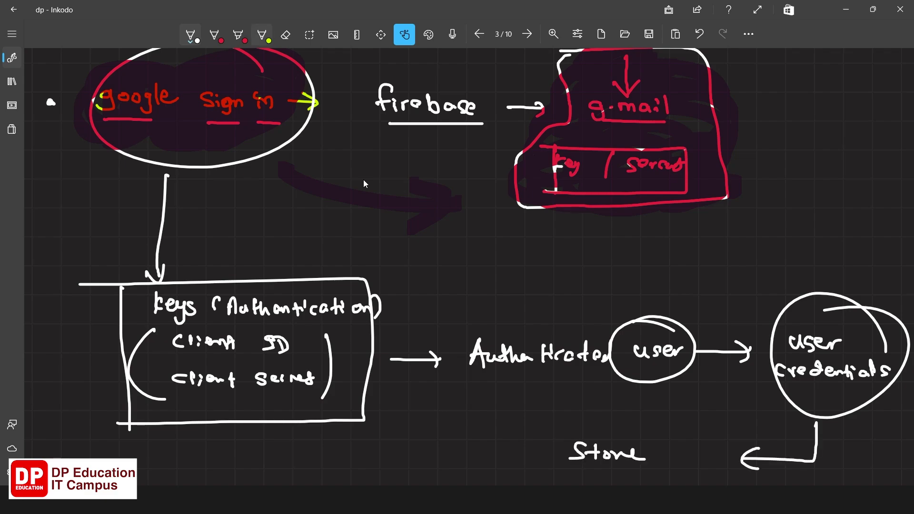
# Highlight the boxed client ID and client secret notes with the red highlighter, adding highlighter strokes above the box.
pyautogui.click(238, 33)
pyautogui.moveTo(380, 231); pyautogui.dragTo(202, 282)
pyautogui.moveTo(388, 257)
pyautogui.mouseDown()
pyautogui.moveTo(152, 381)
pyautogui.moveTo(109, 371)
pyautogui.moveTo(271, 311)
pyautogui.mouseUp()
pyautogui.moveTo(329, 314)
pyautogui.mouseDown()
pyautogui.moveTo(336, 352)
pyautogui.moveTo(190, 314)
pyautogui.moveTo(295, 378)
pyautogui.mouseUp()
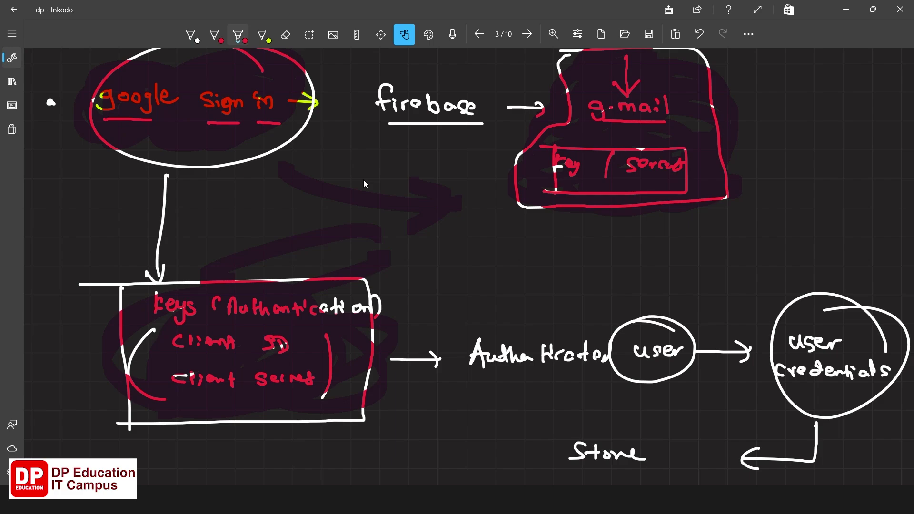
# Switch to VS Code and point out the firebase_auth and image_picker dependencies in pubspec.yaml by selecting their names.
pyautogui.hotkey('alt', 'Tab')
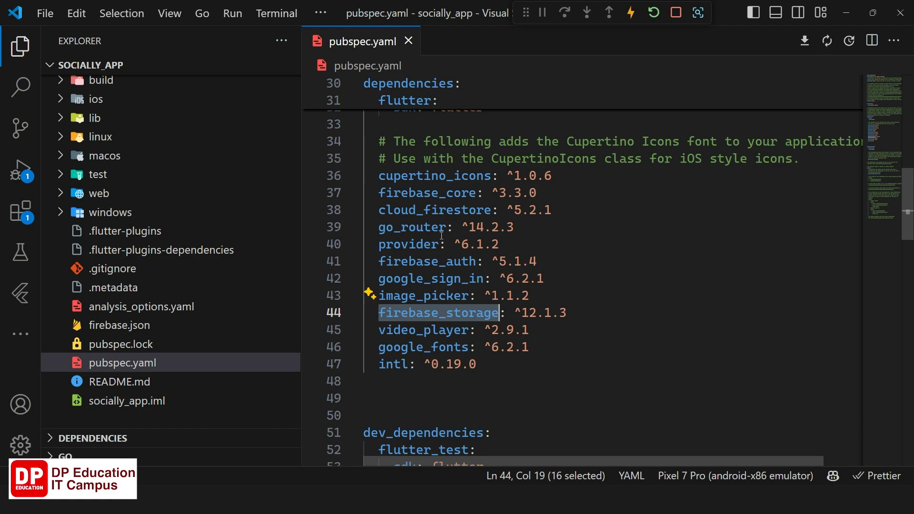
pyautogui.doubleClick(427, 260)
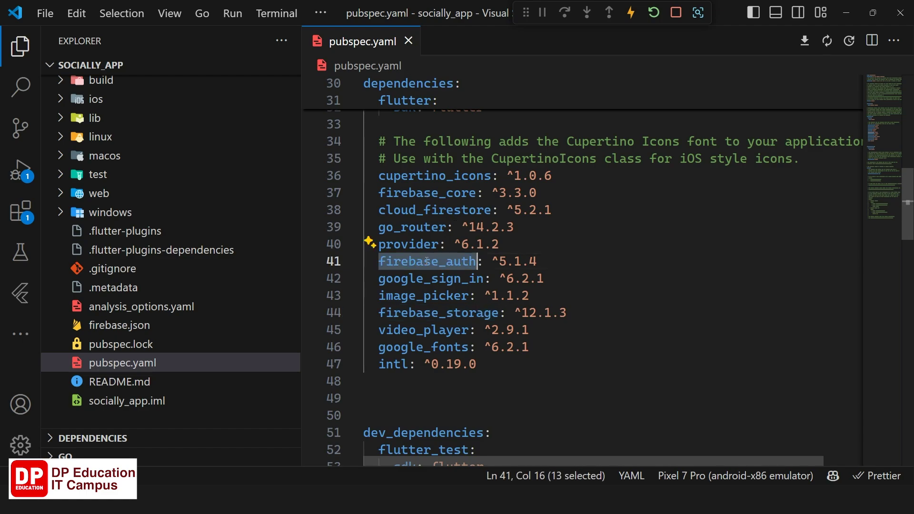
pyautogui.scroll(-1, 427, 260)
pyautogui.doubleClick(422, 263)
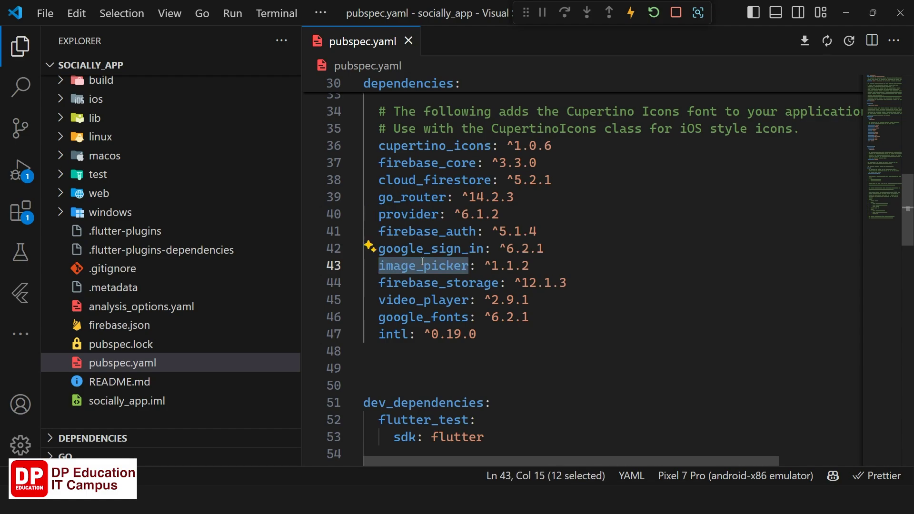